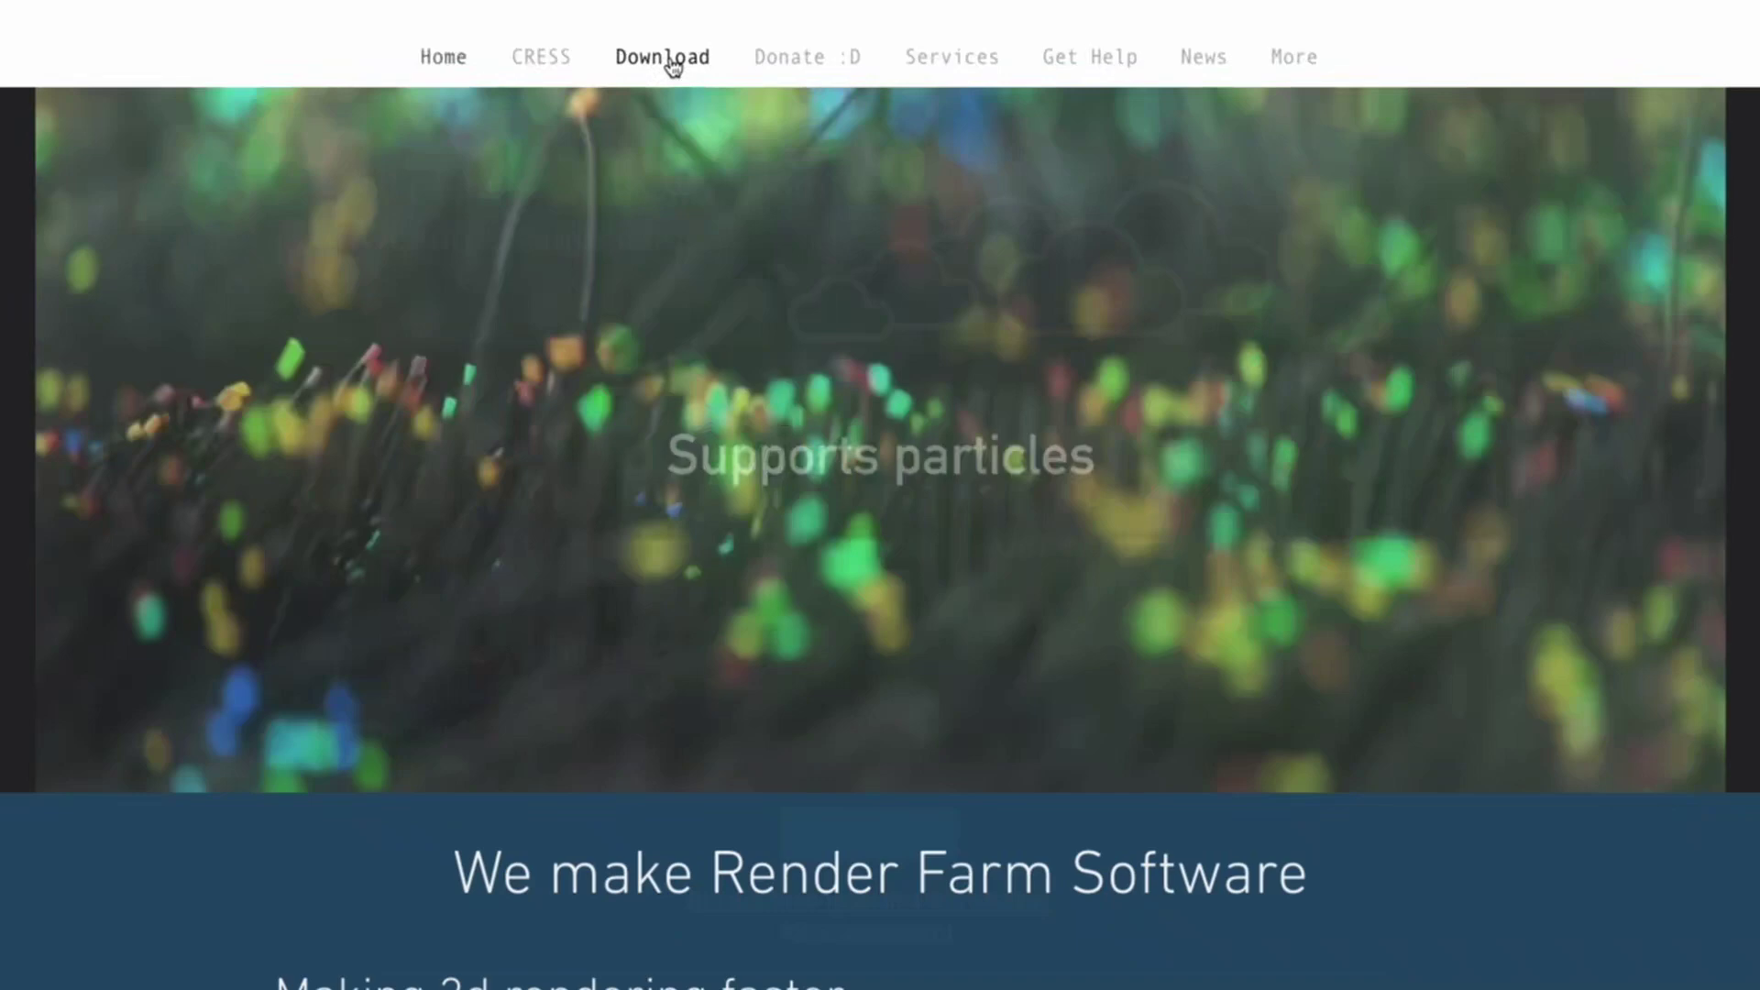
Download the CrowdRender v0.4.1 build, cr_041_bl280.zip, from the site's Download page
{"action": "left_click", "coordinate": [673, 64]}
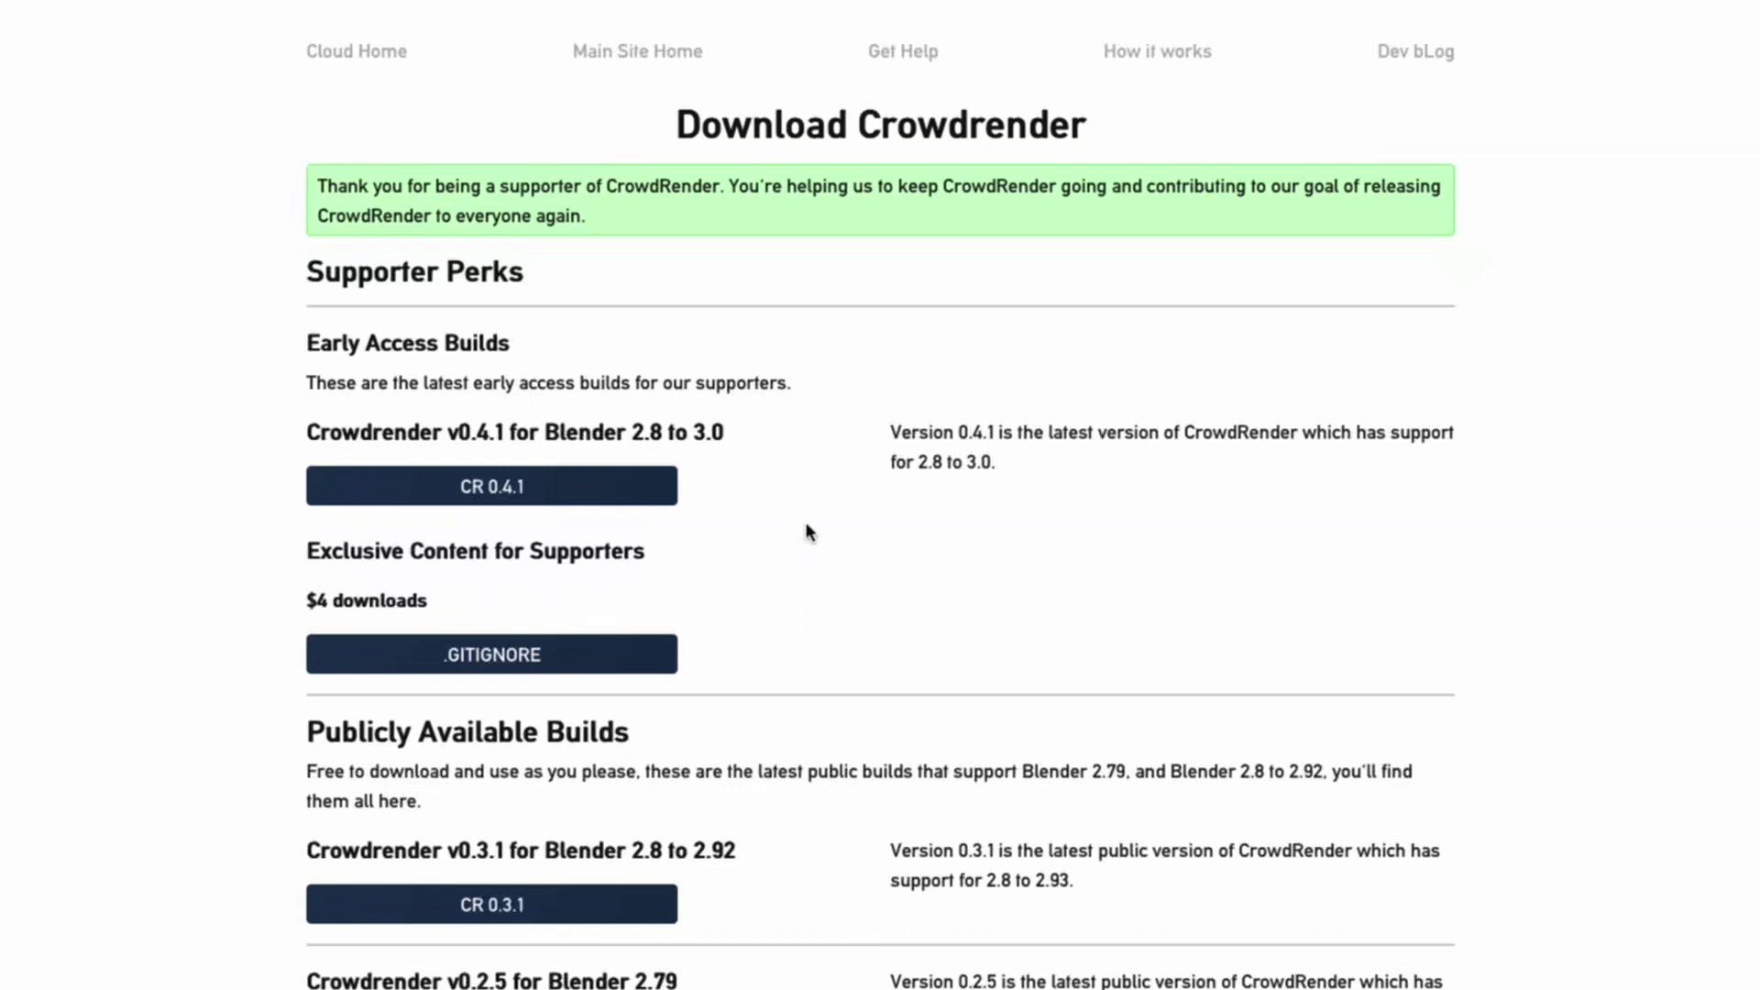
{"action": "left_click", "coordinate": [478, 488]}
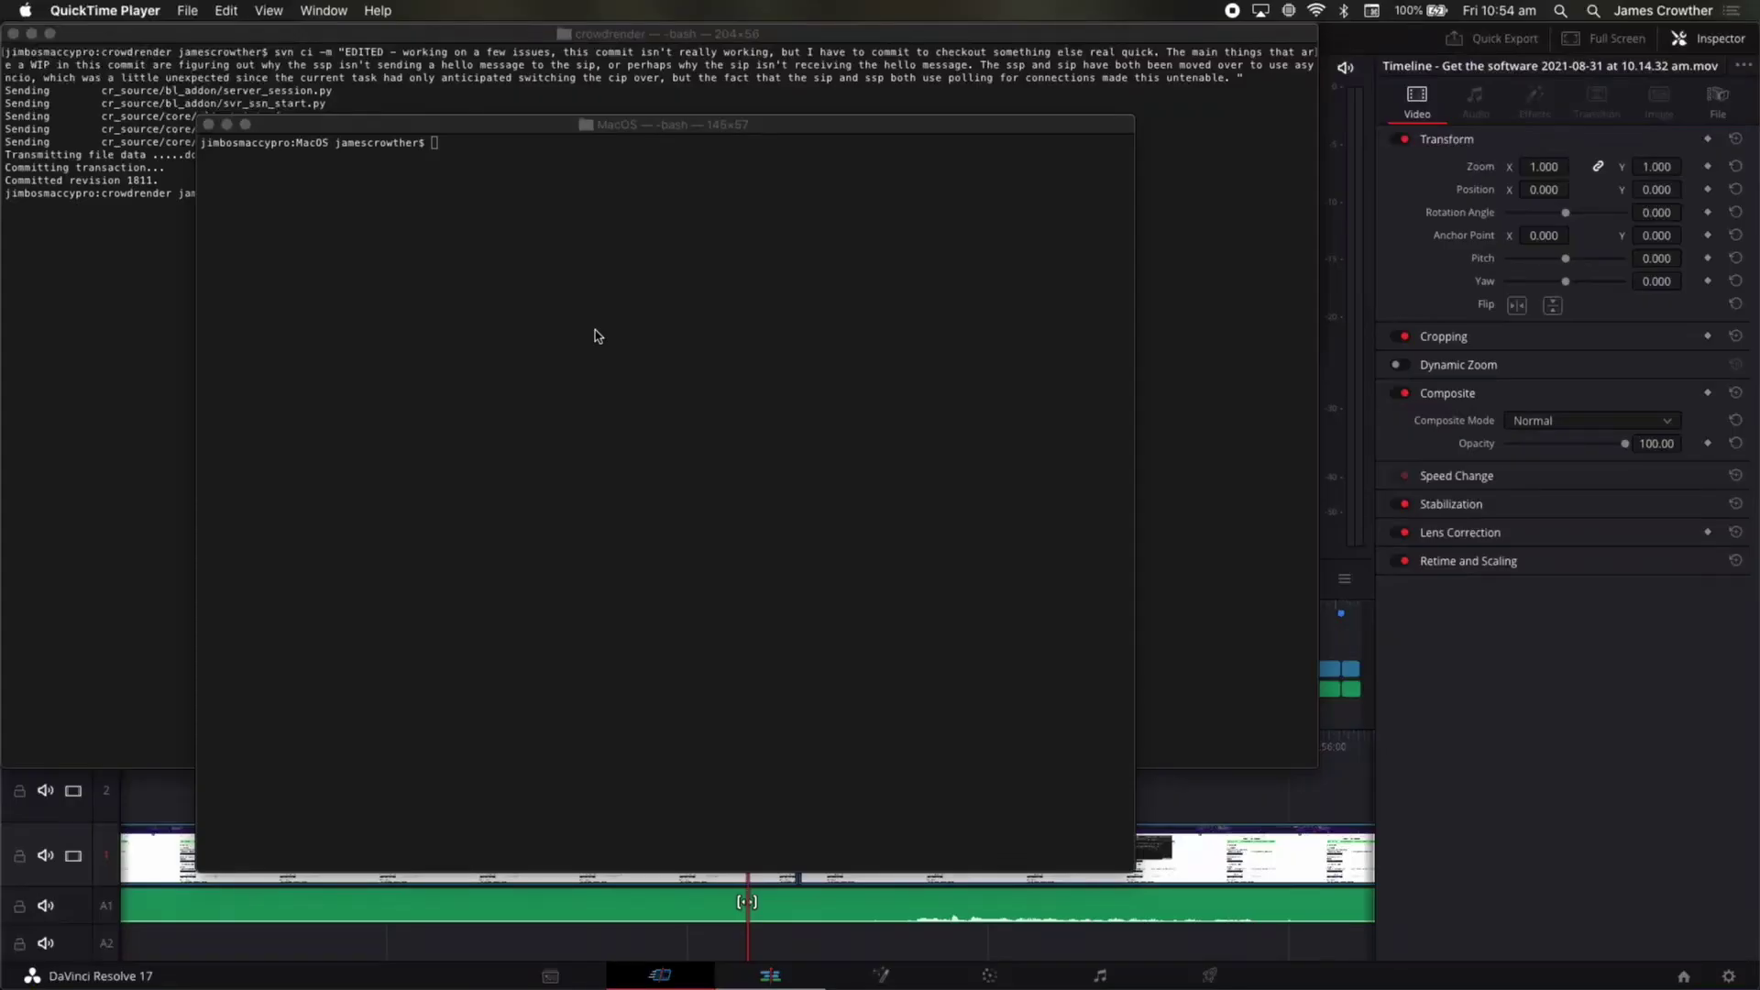
Confirm the terminal is in Blender.app/Contents/MacOS, launch ./Blender, and bring its window forward
{"action": "left_click", "coordinate": [597, 336]}
{"action": "type", "text": "pwd"}
{"action": "key", "text": "Return"}
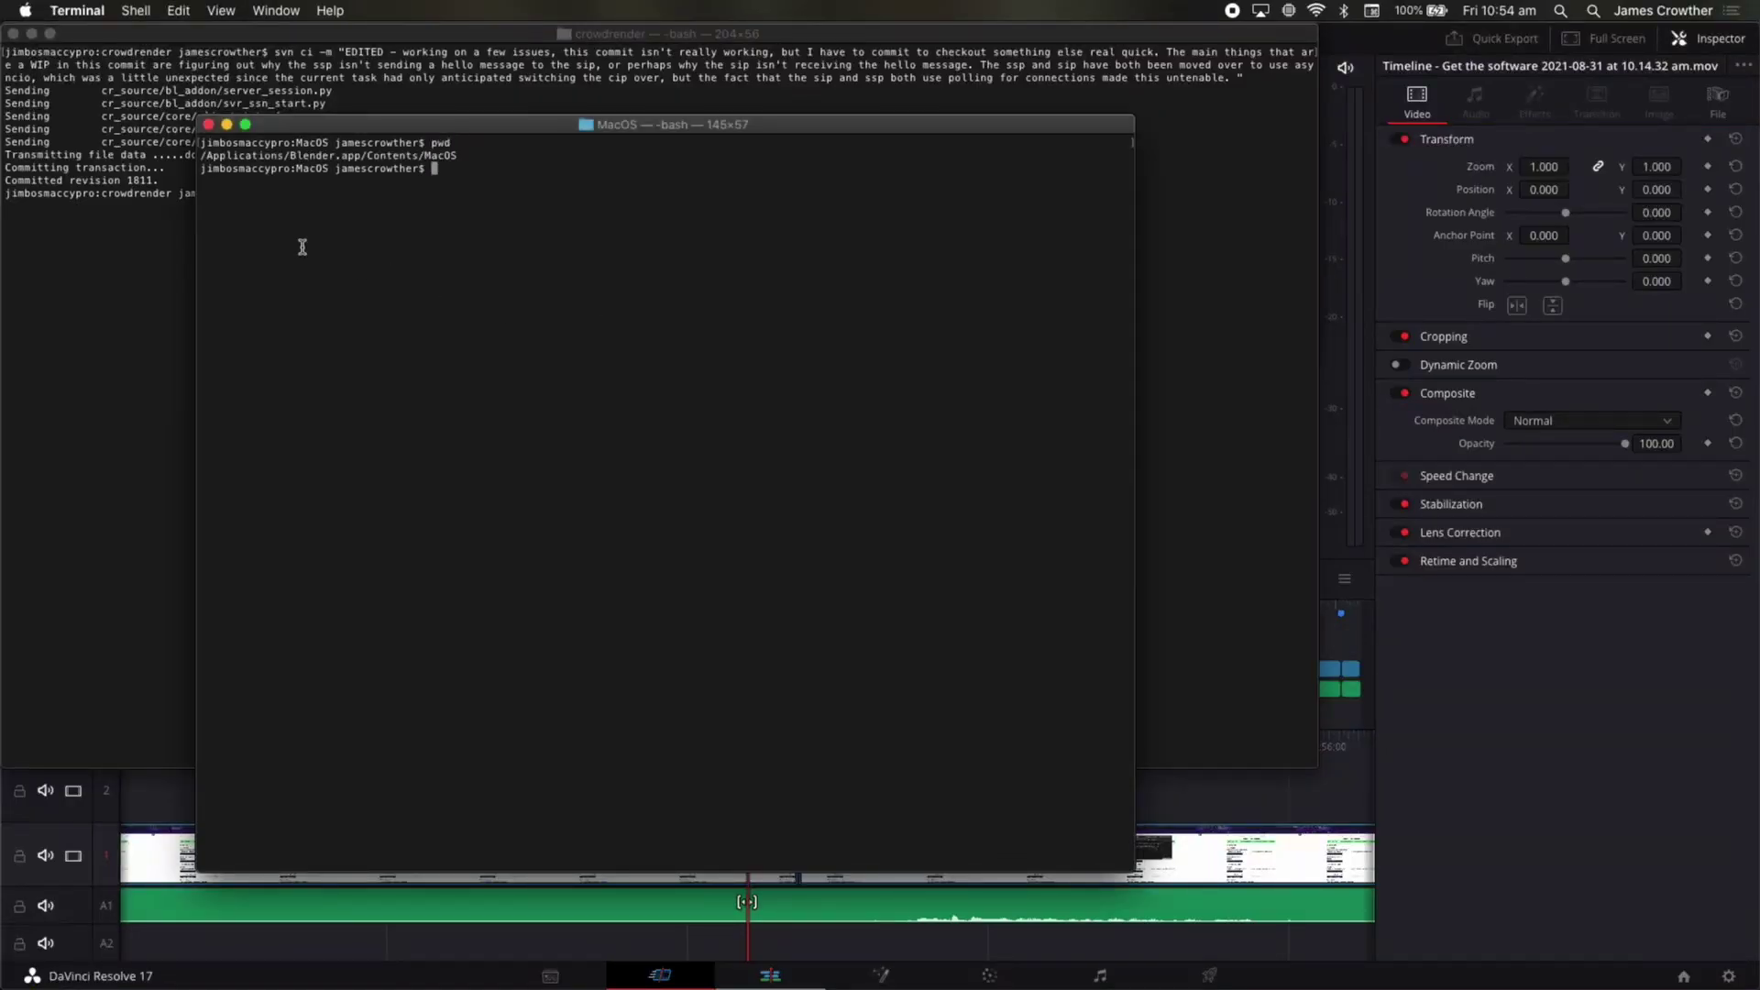
{"action": "type", "text": "./Blender"}
{"action": "key", "text": "Return"}
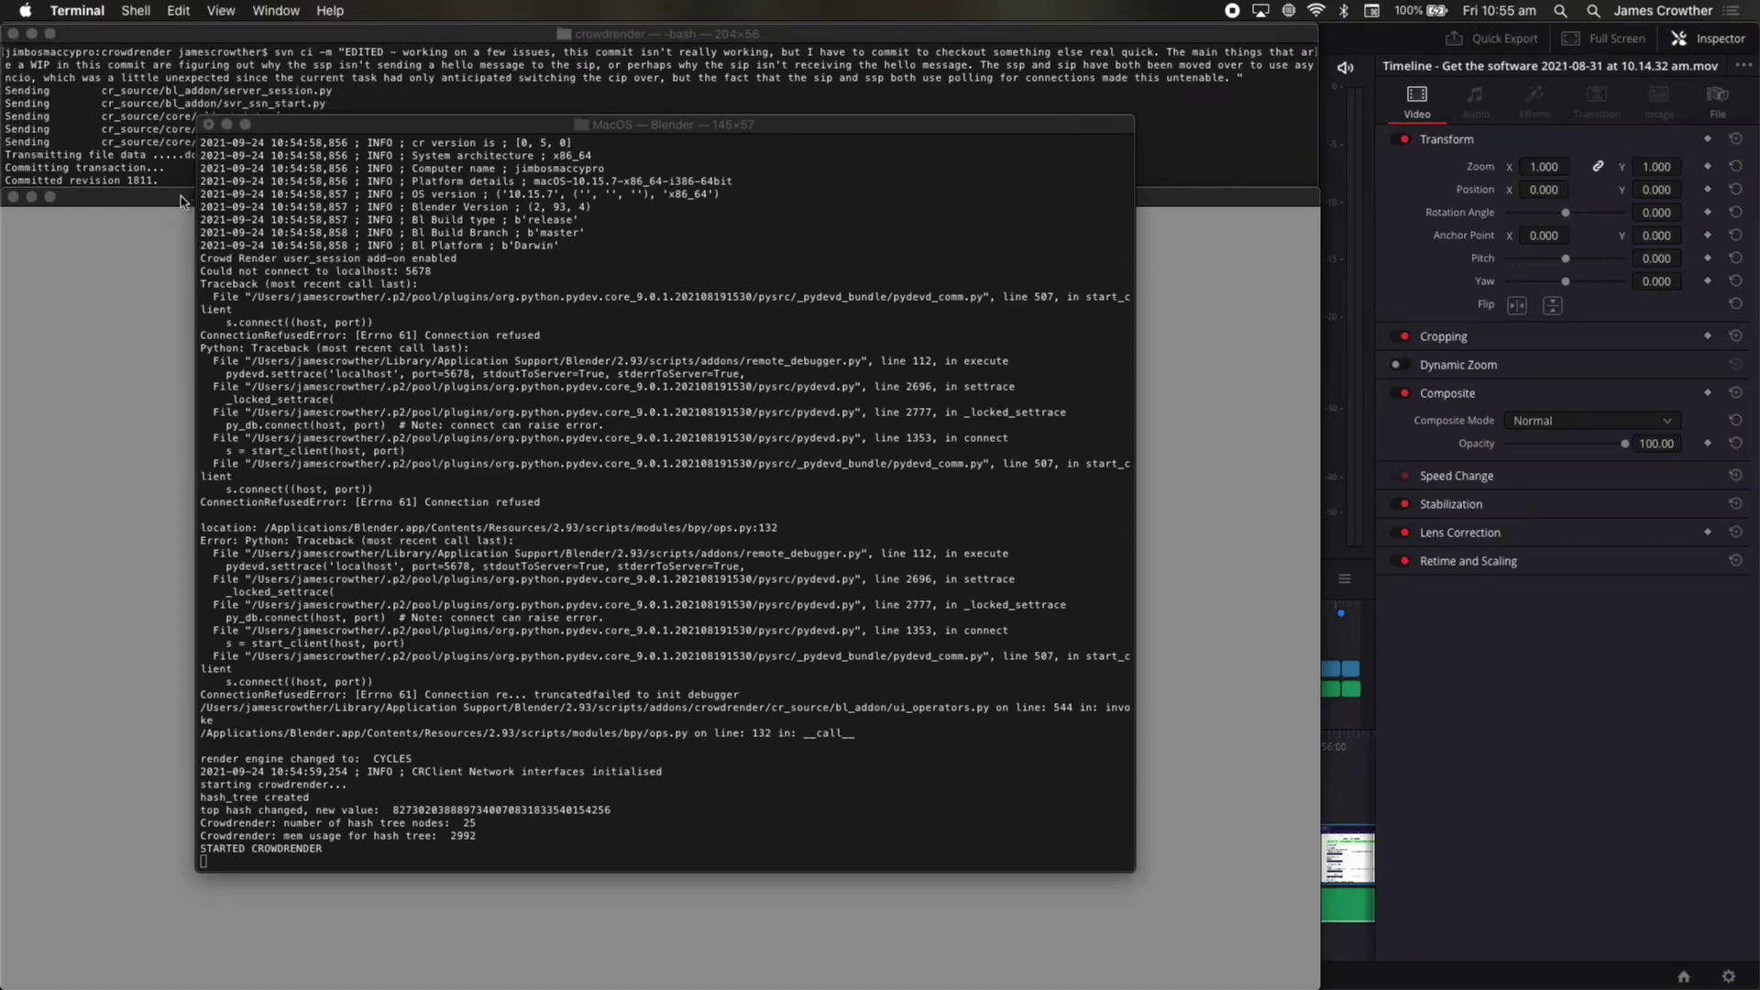
{"action": "left_click_drag", "start_coordinate": [181, 201], "coordinate": [339, 69]}
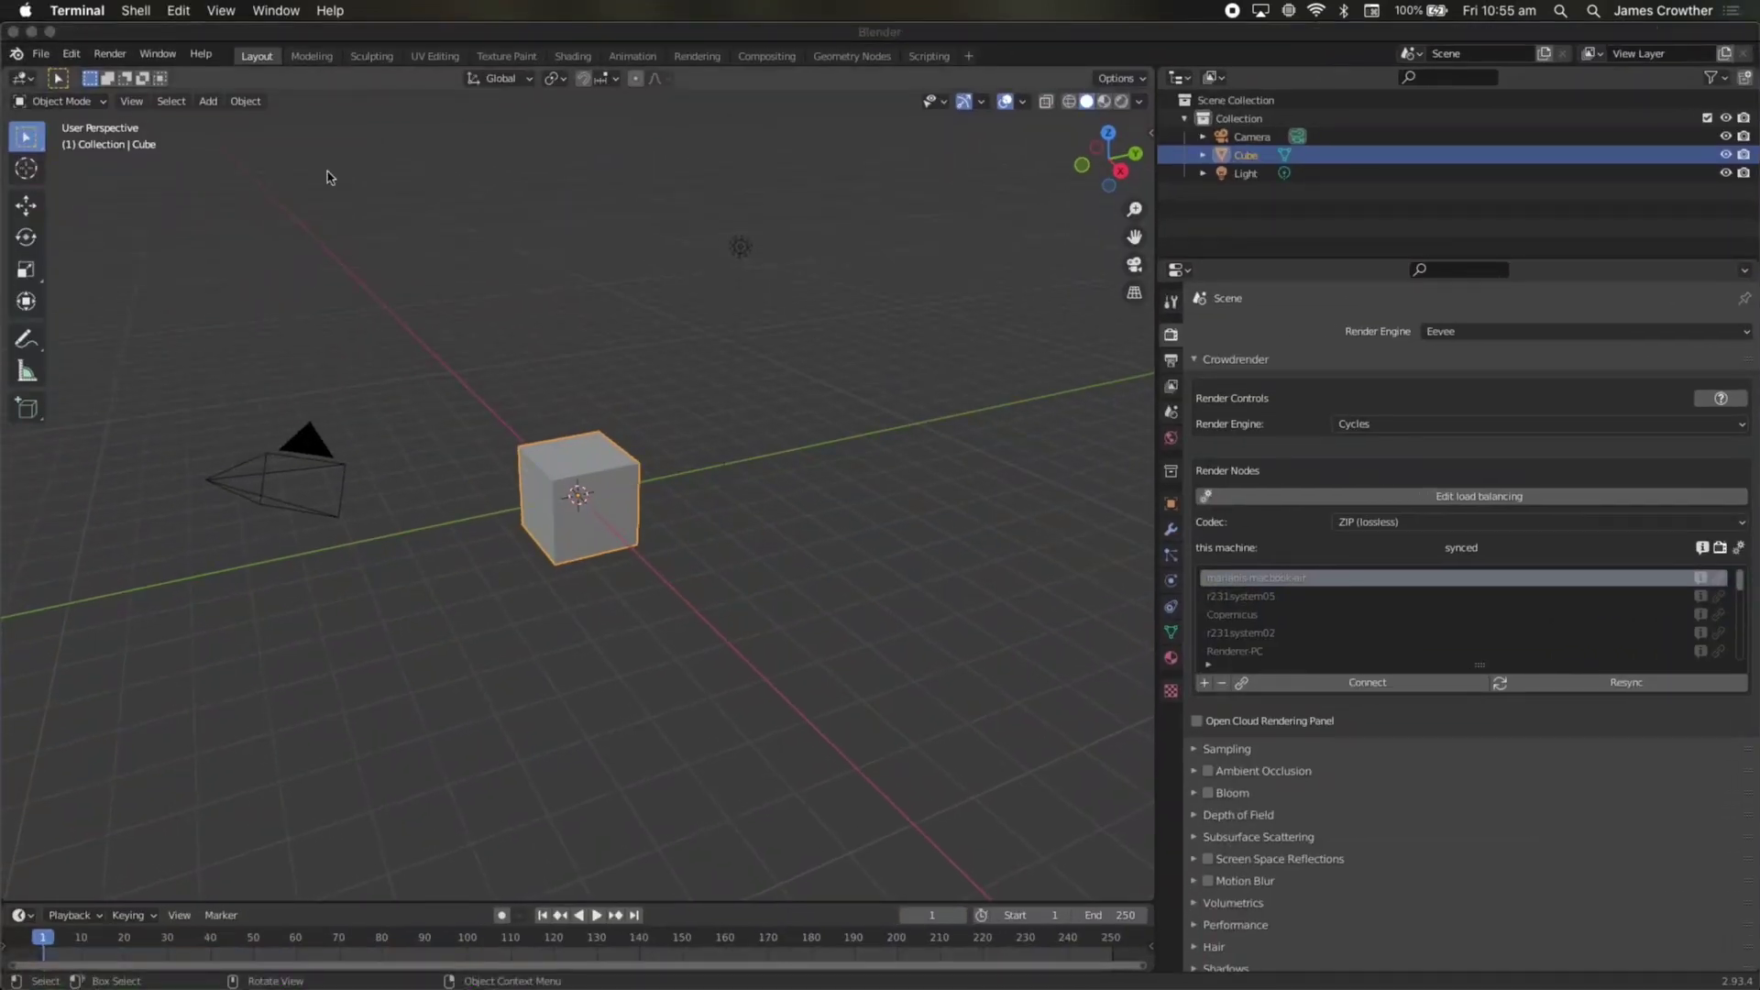
Remove the CrowdRender 0.5.0 add-on from the Render add-ons in Preferences
{"action": "left_click", "coordinate": [70, 53]}
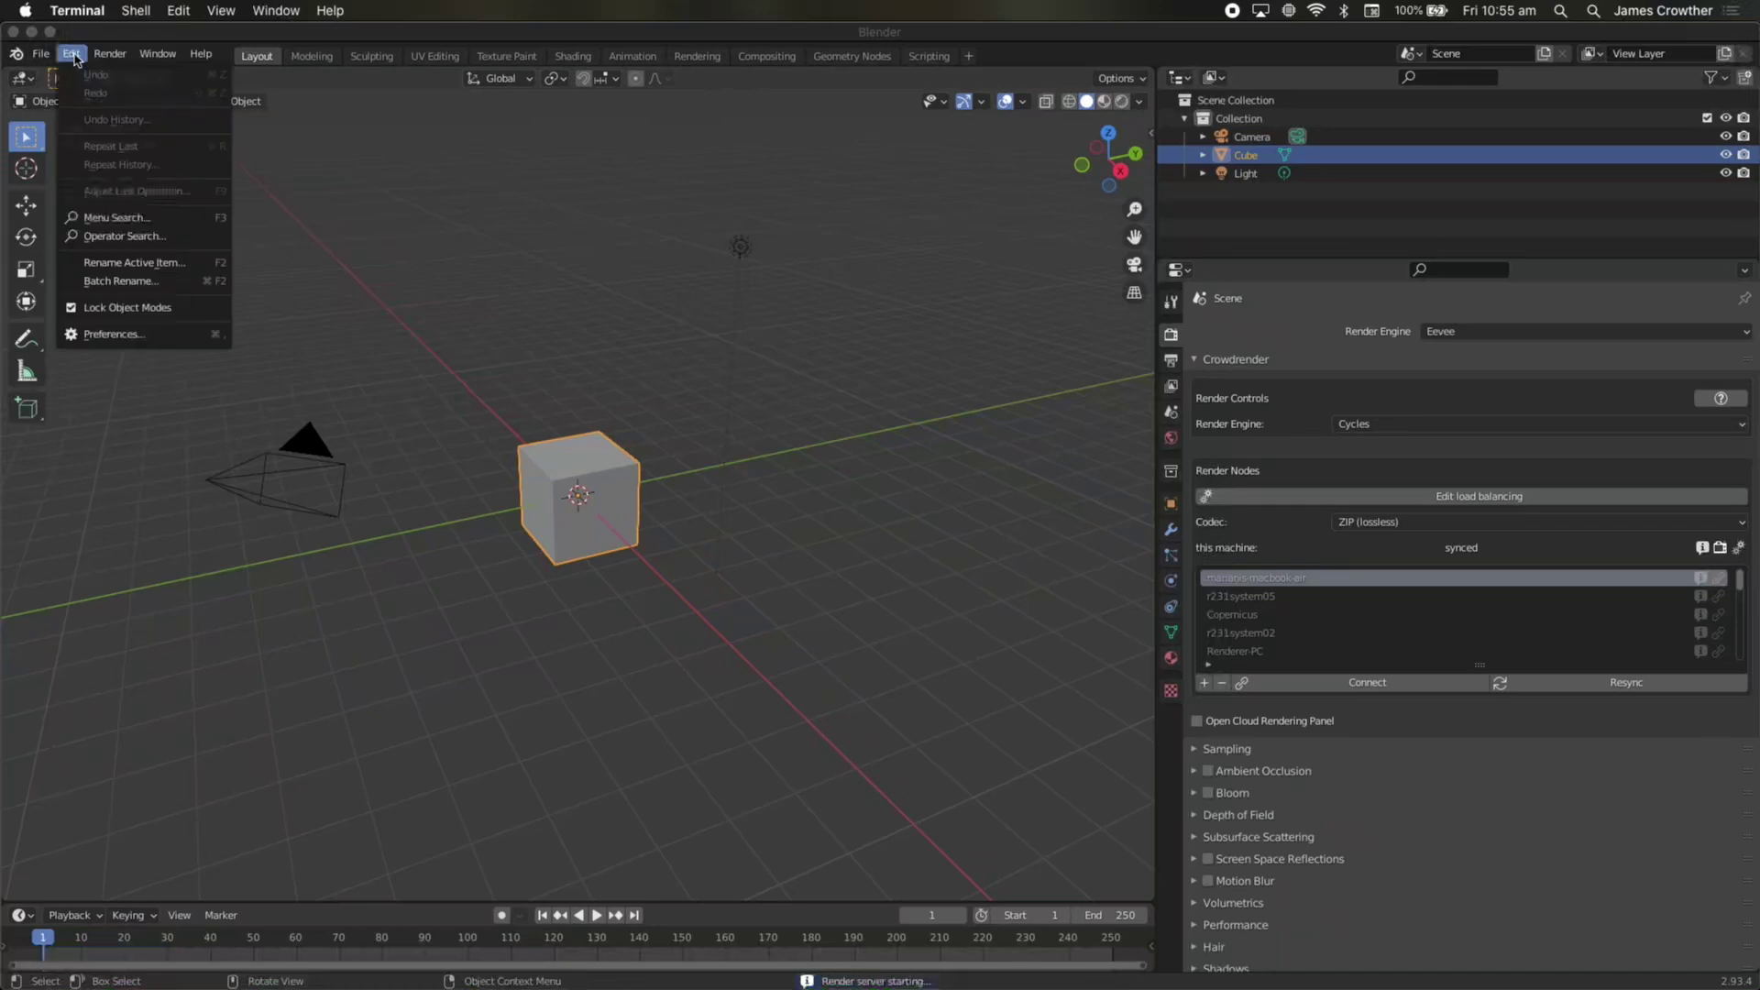
{"action": "left_click", "coordinate": [128, 335]}
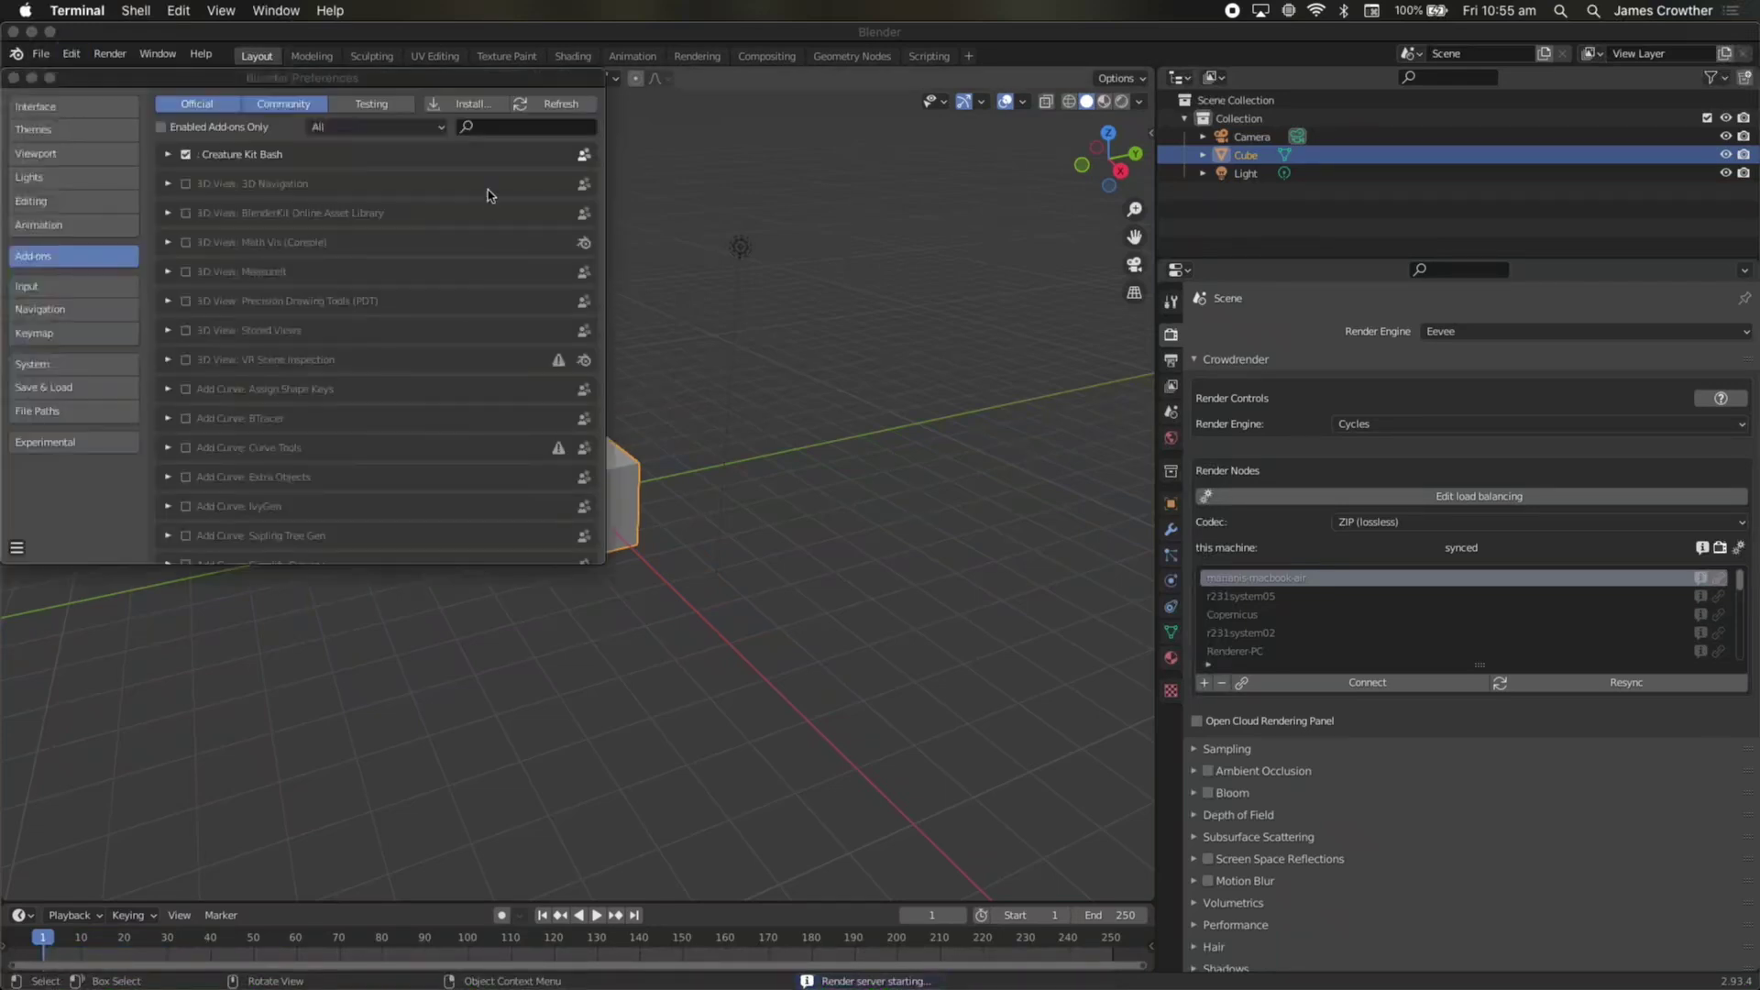
{"action": "left_click", "coordinate": [376, 126]}
{"action": "left_click", "coordinate": [229, 349]}
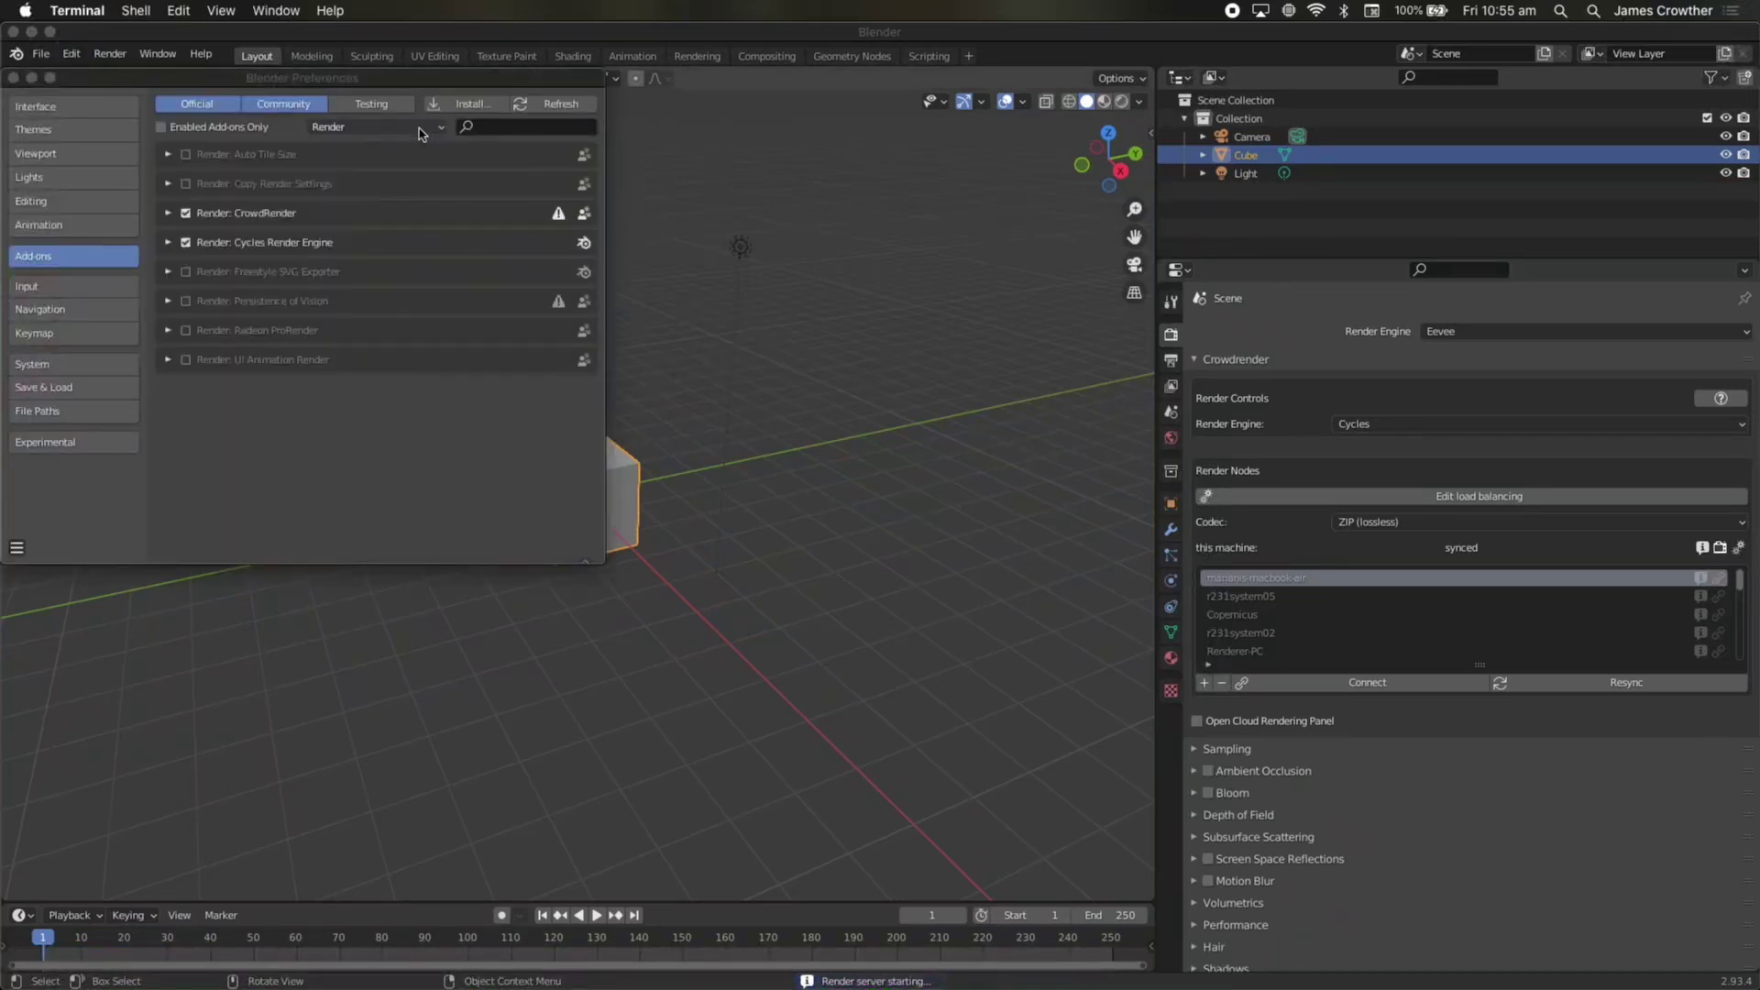
{"action": "left_click", "coordinate": [168, 214]}
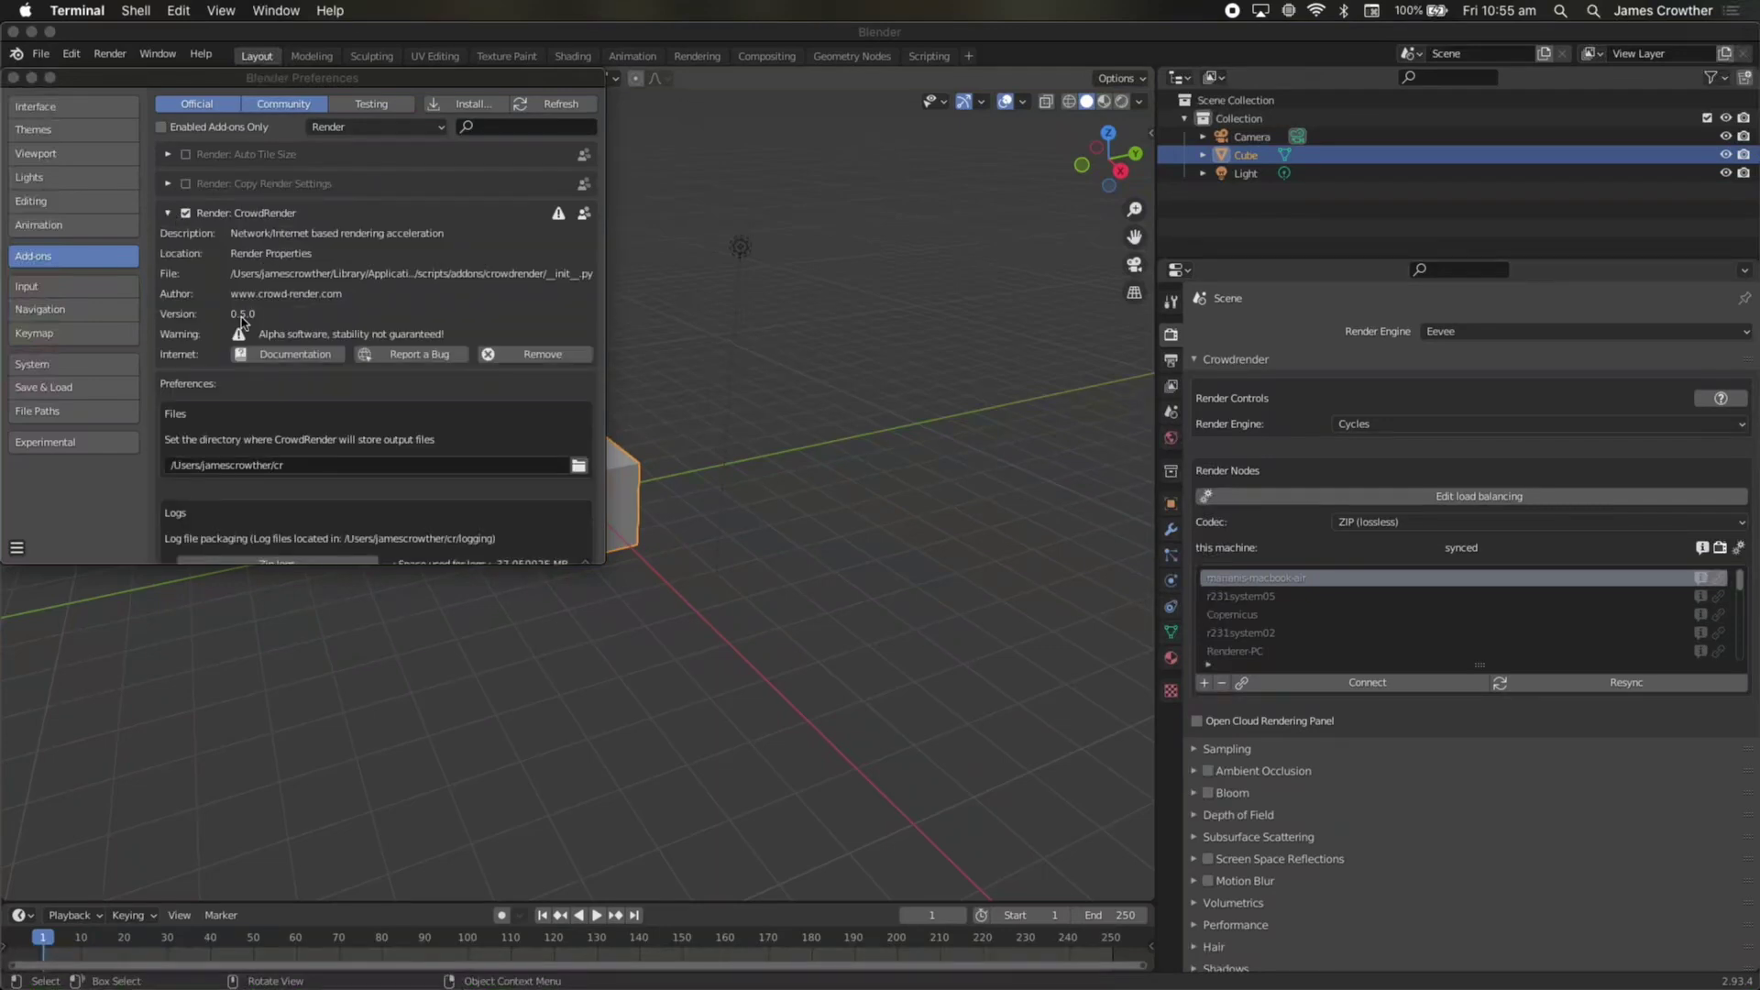
{"action": "left_click", "coordinate": [516, 356]}
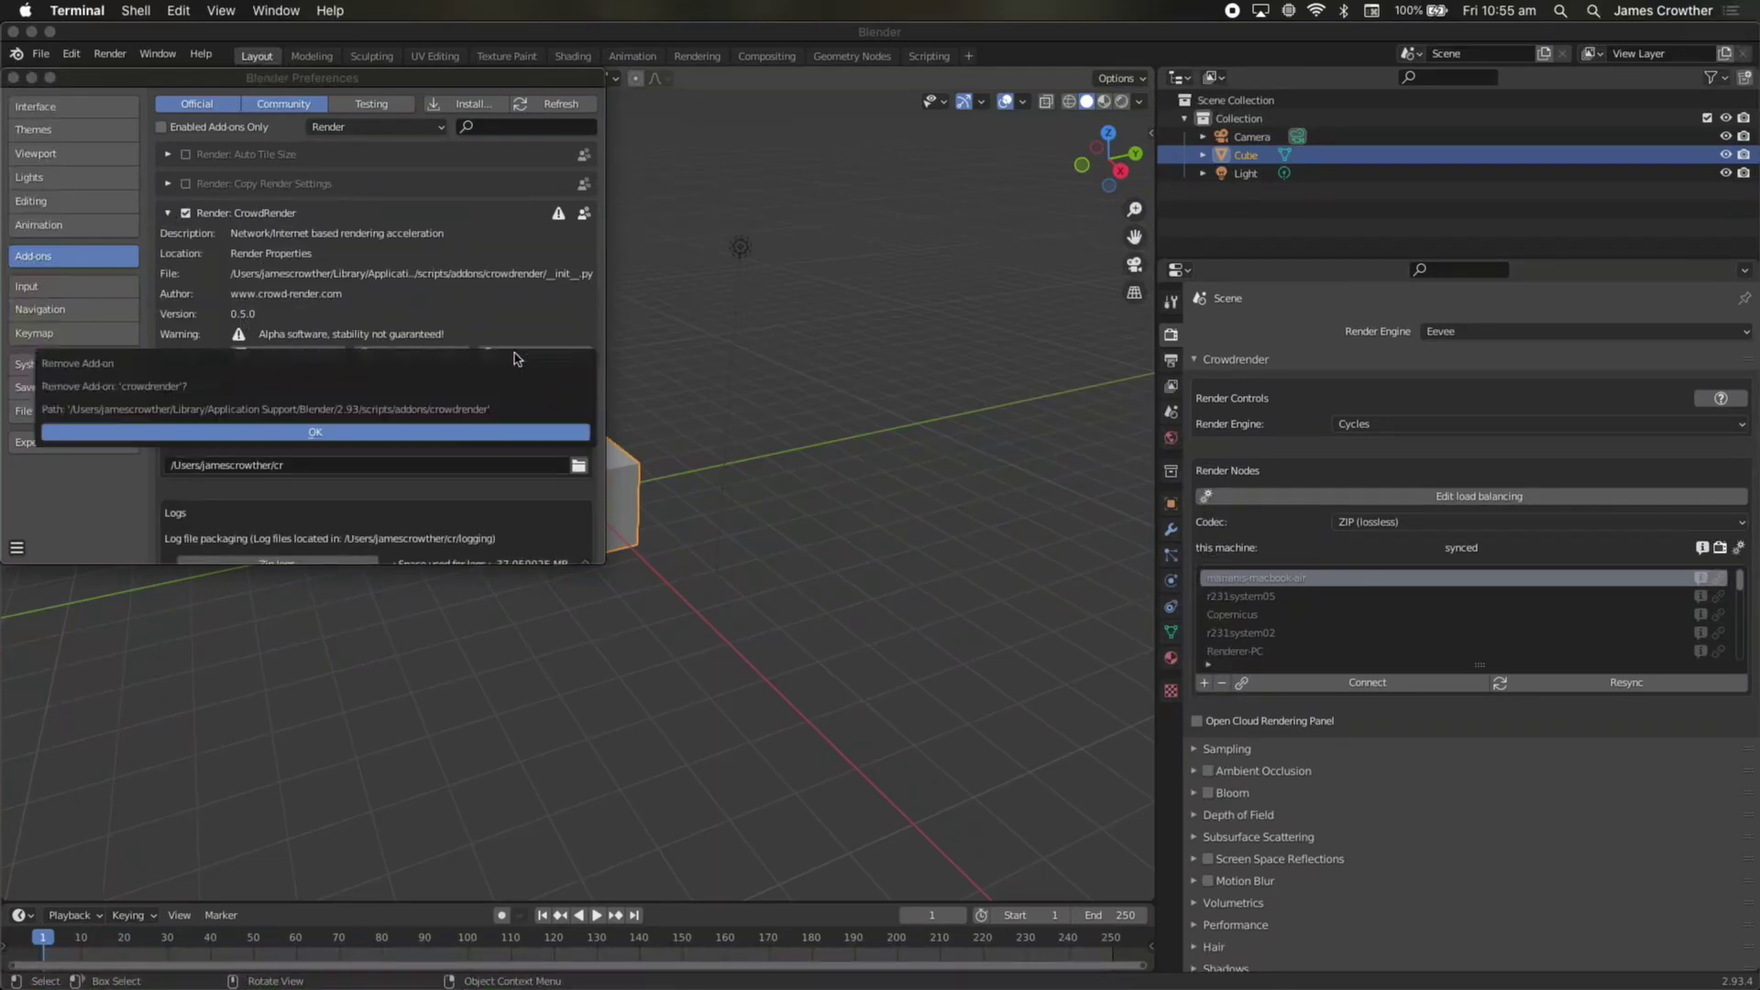
{"action": "left_click", "coordinate": [470, 434]}
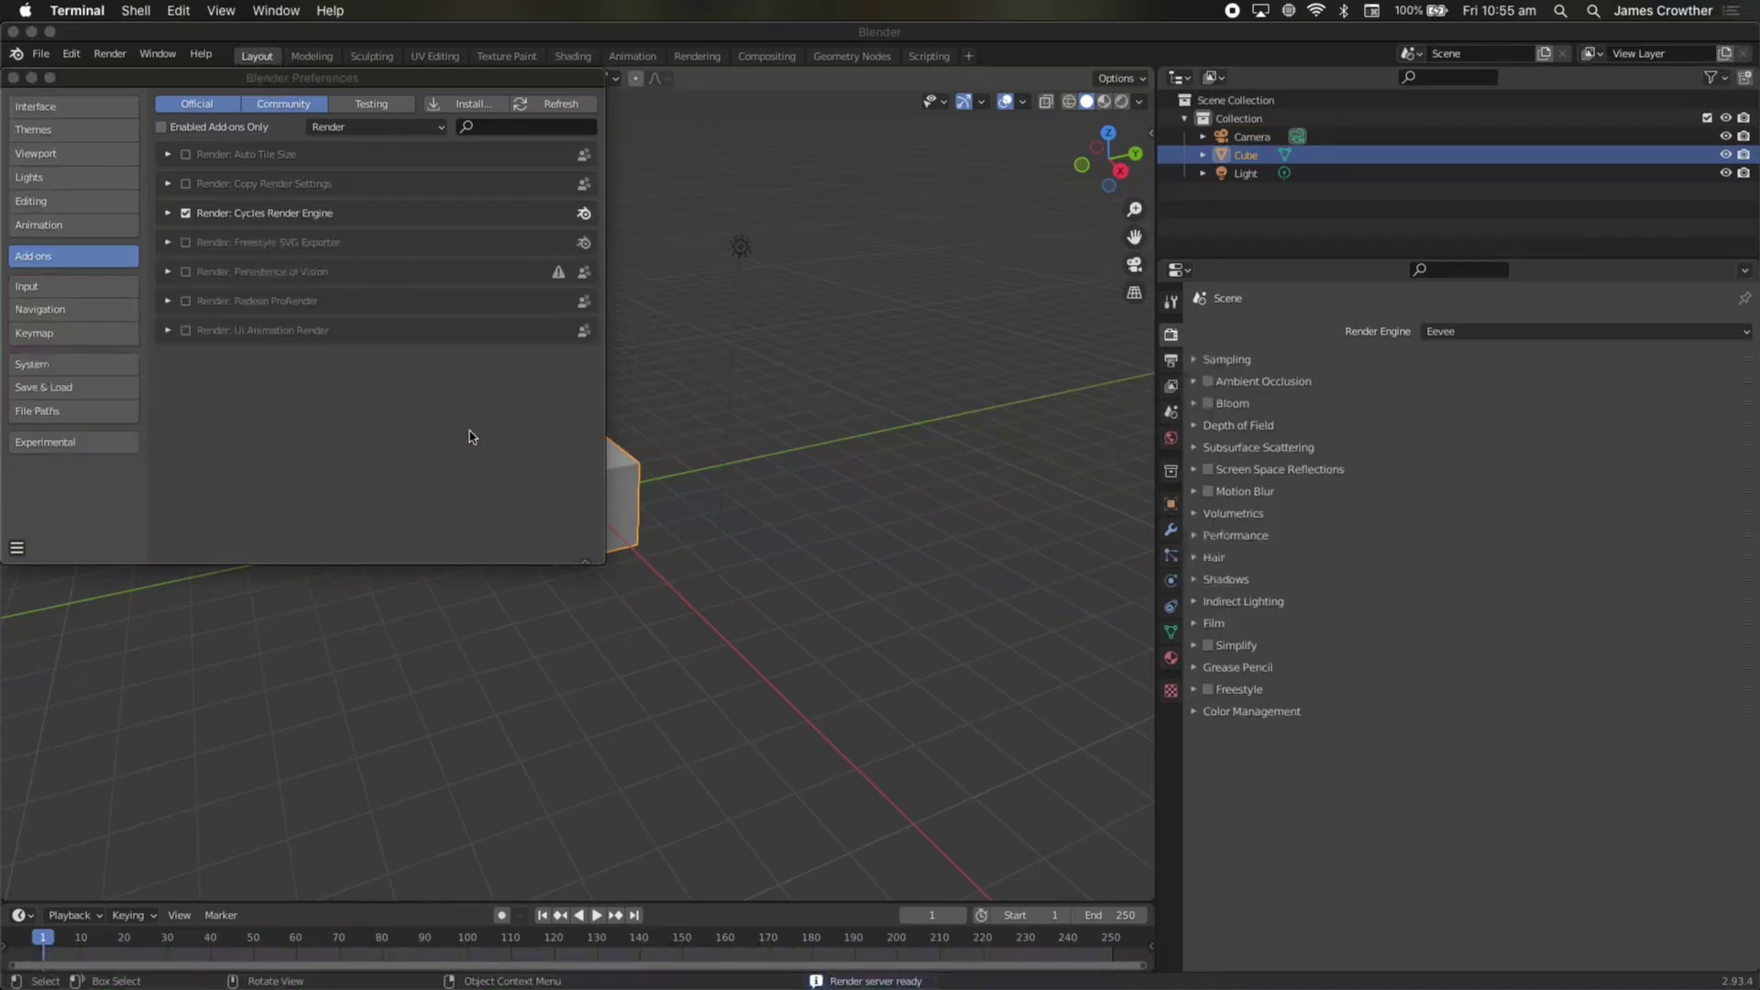
Install cr_041_bl280(1).zip from the Downloads folder as a Blender add-on
{"action": "left_click", "coordinate": [463, 106]}
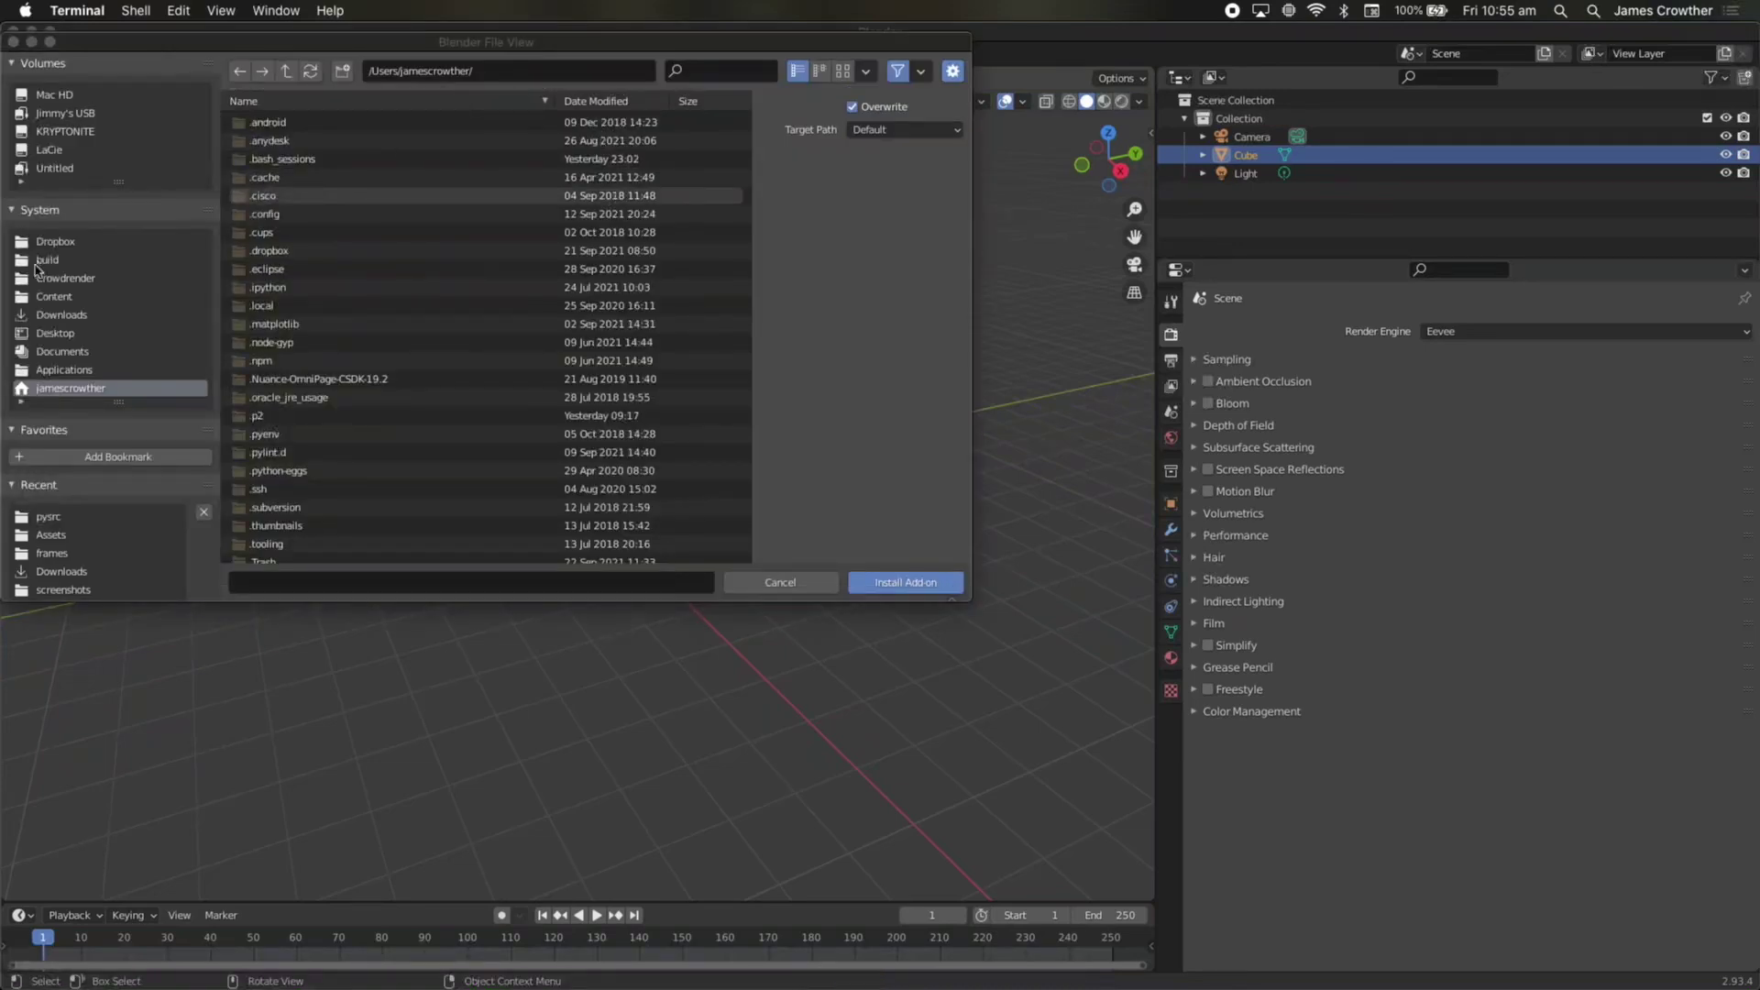
{"action": "left_click", "coordinate": [63, 315]}
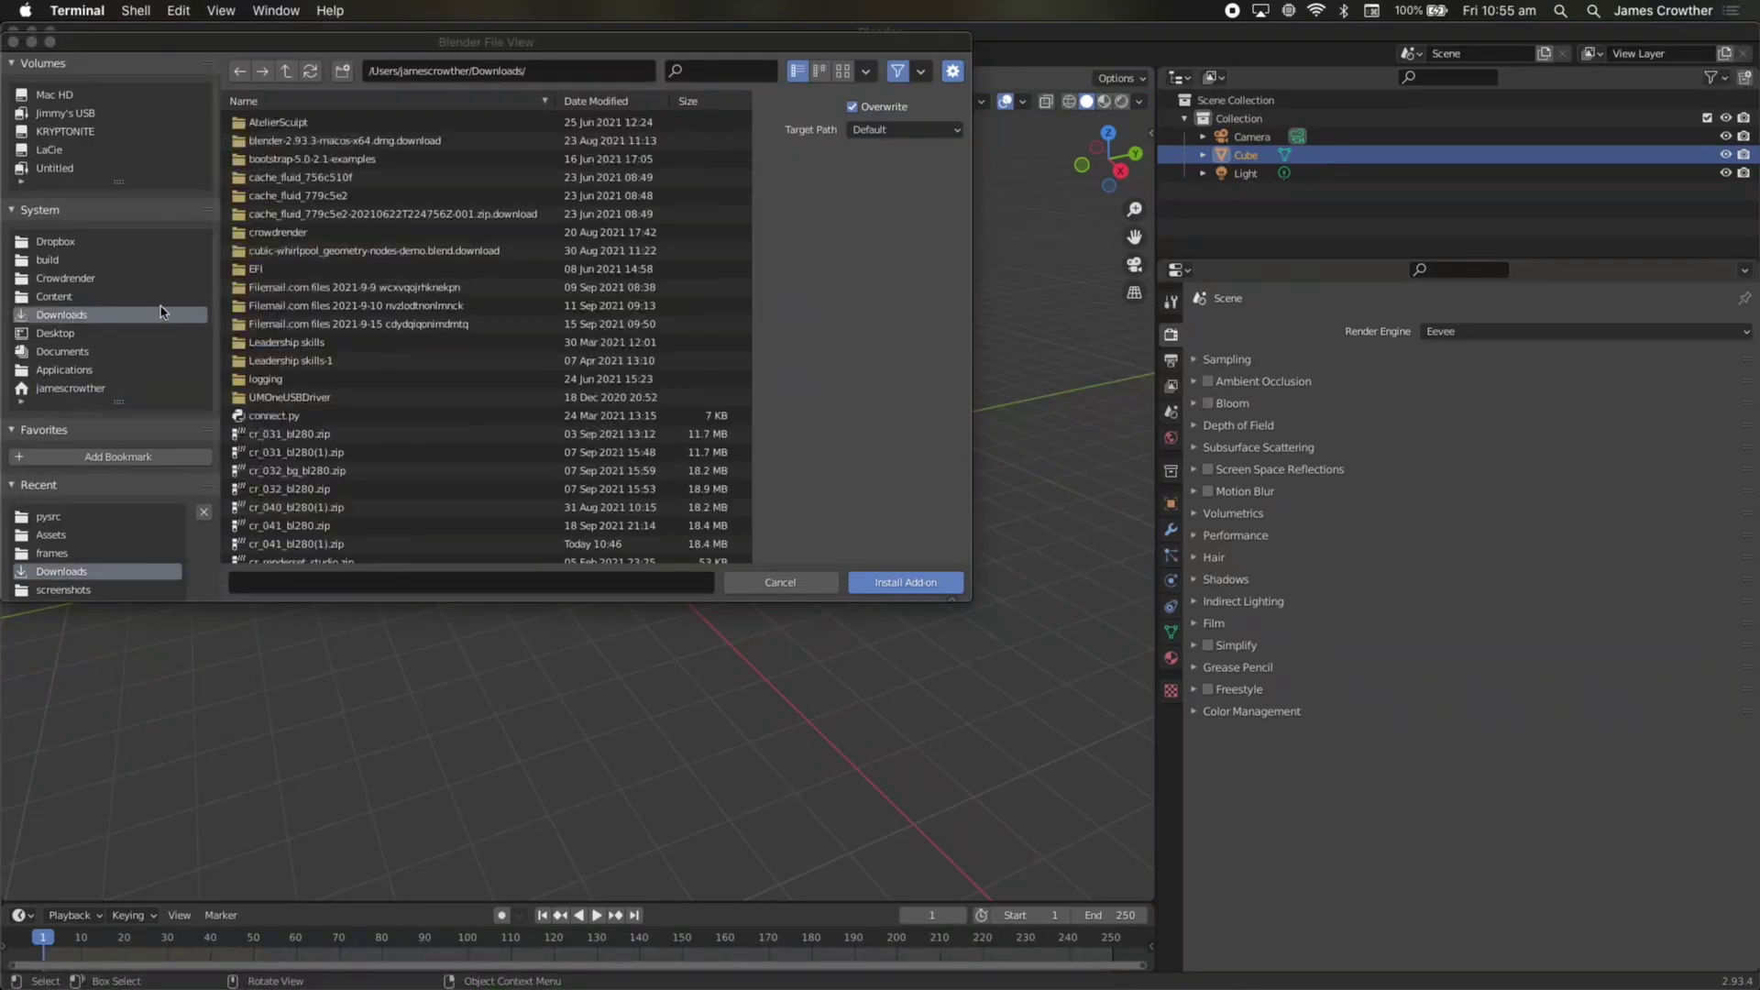
{"action": "scroll", "coordinate": [332, 465], "scroll_direction": "down", "scroll_amount": 5}
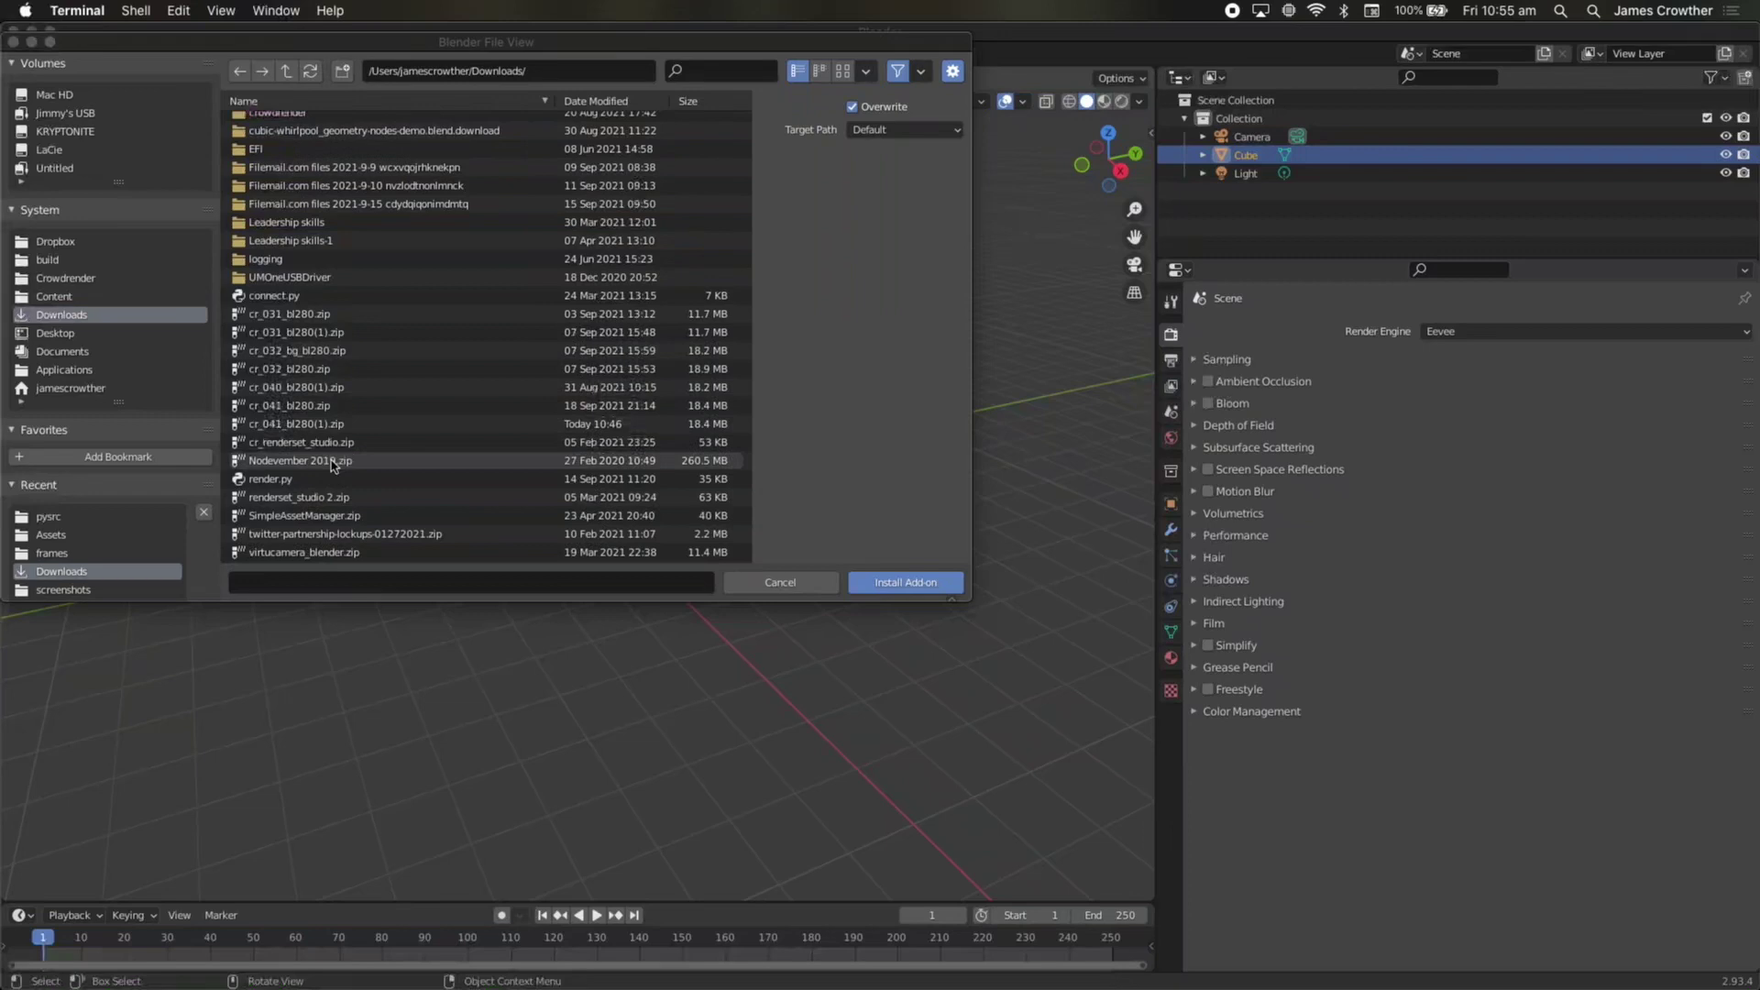
{"action": "left_click", "coordinate": [308, 426]}
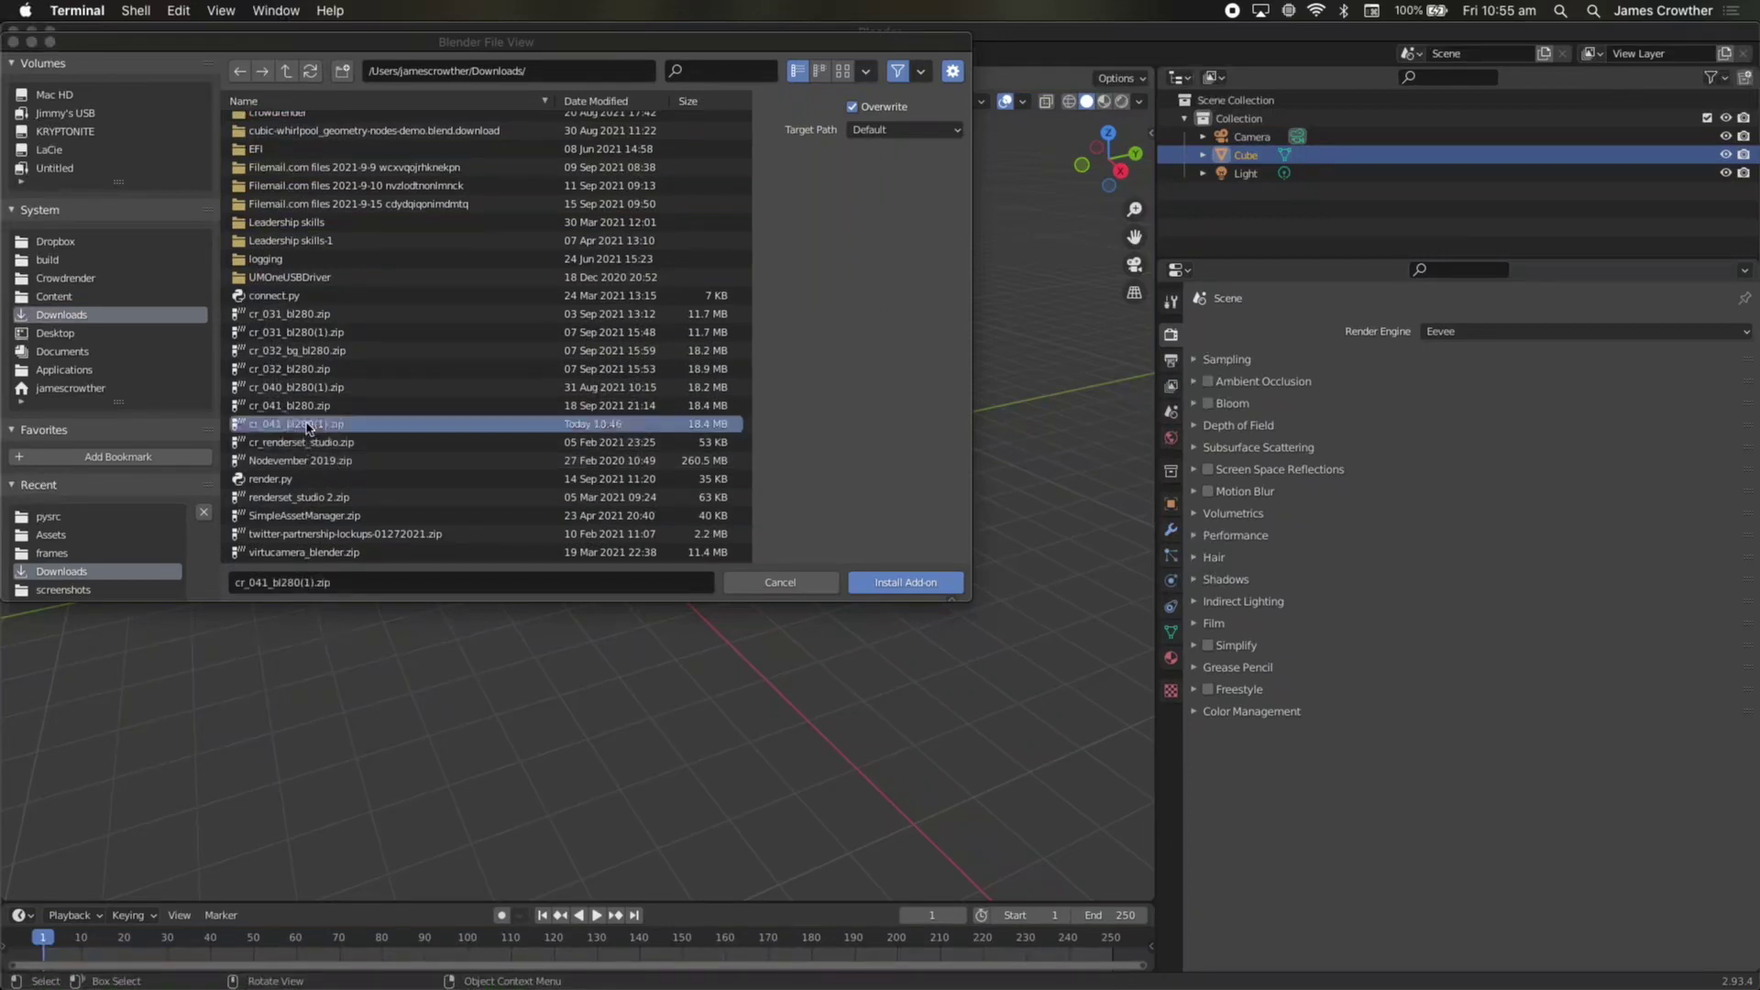
{"action": "left_click", "coordinate": [897, 583]}
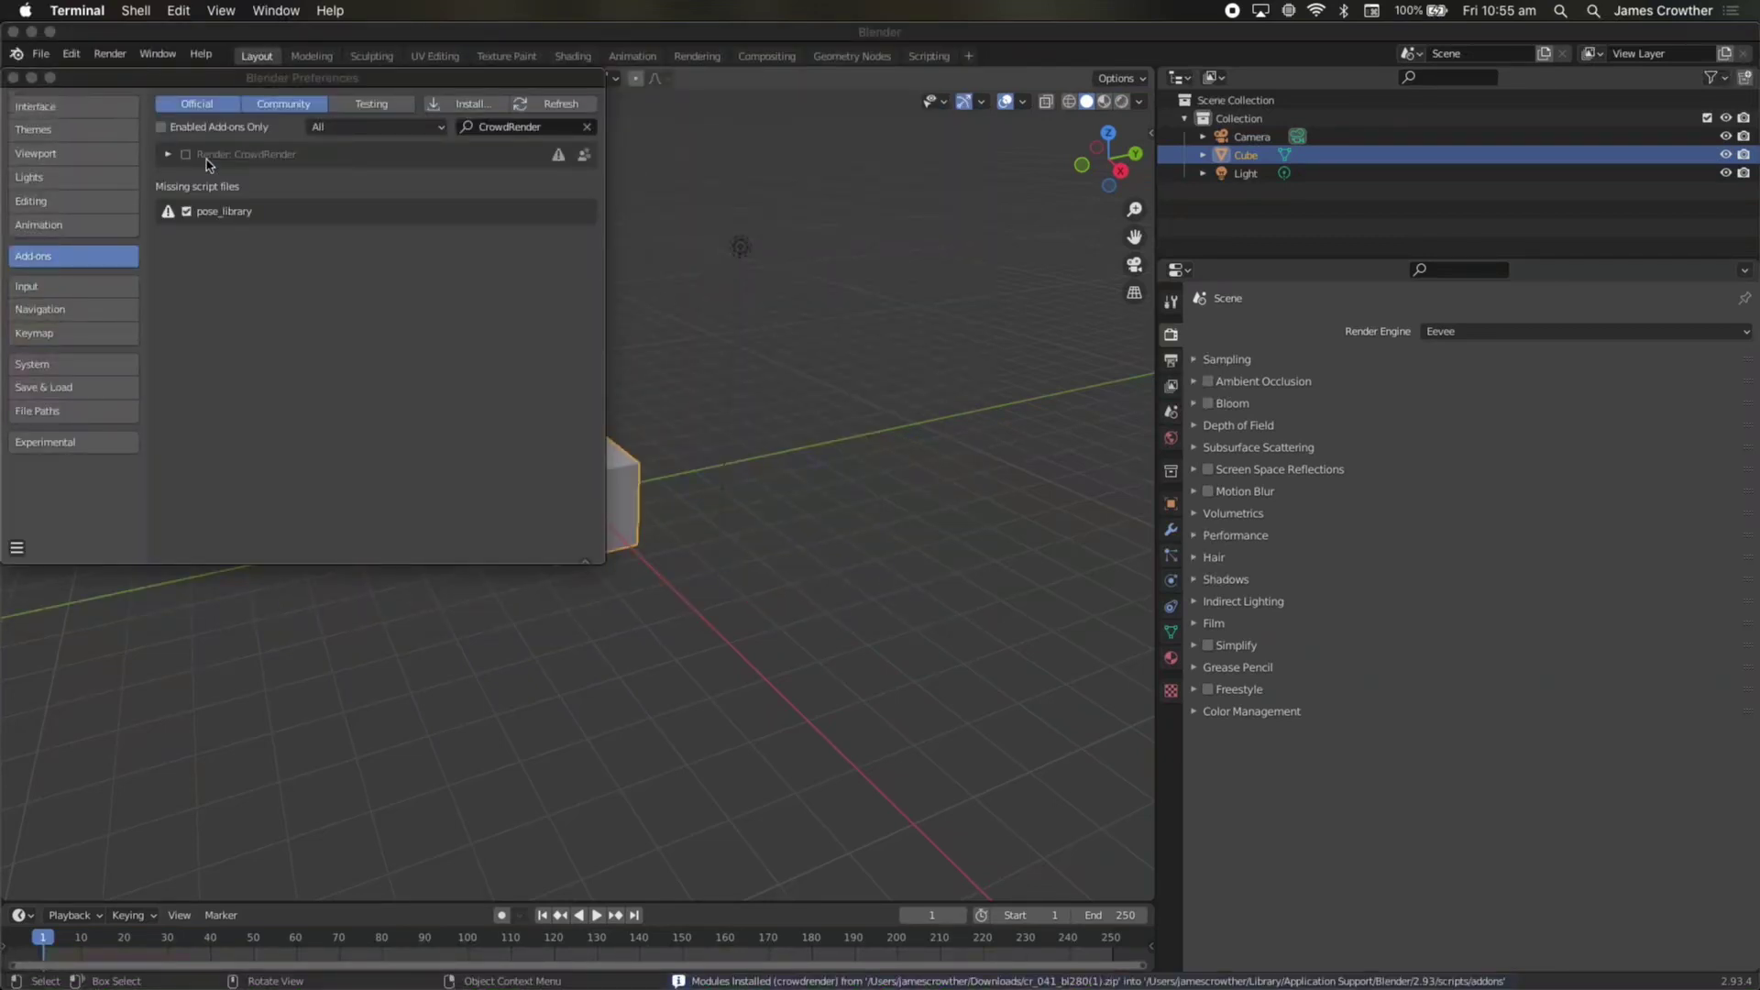
Enable the CrowdRender add-on and start it so its render node list appears
{"action": "left_click", "coordinate": [187, 161]}
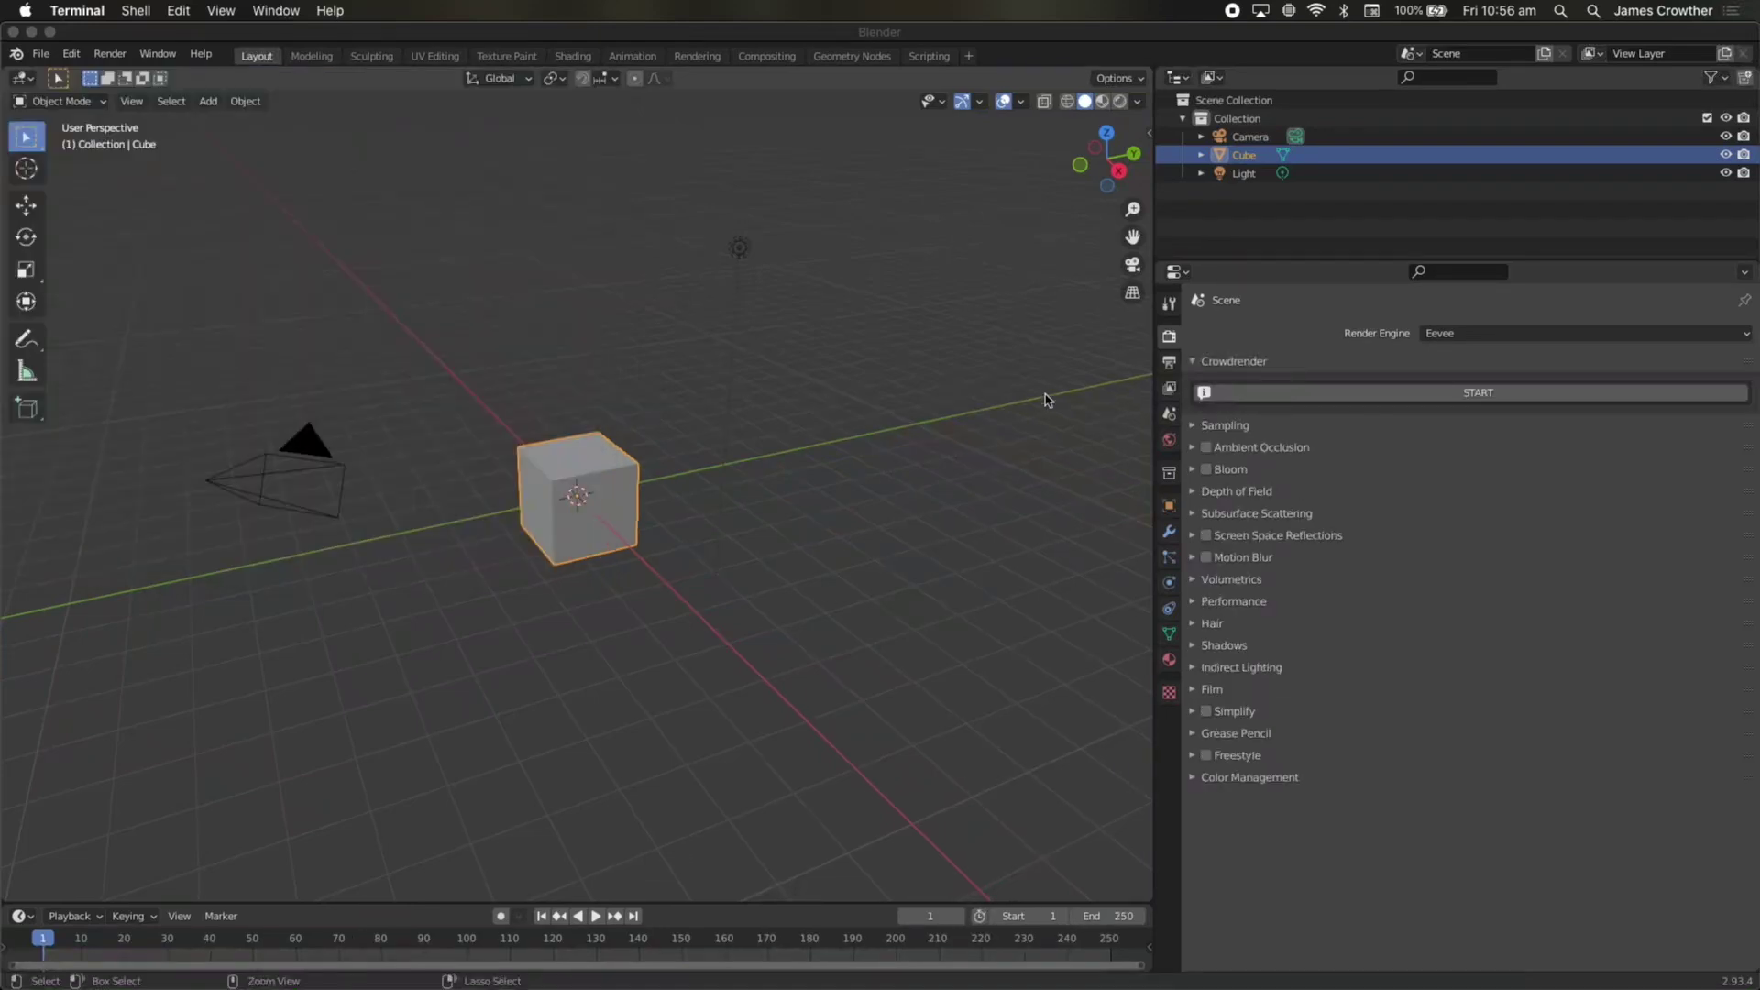
{"action": "left_click", "coordinate": [1357, 395]}
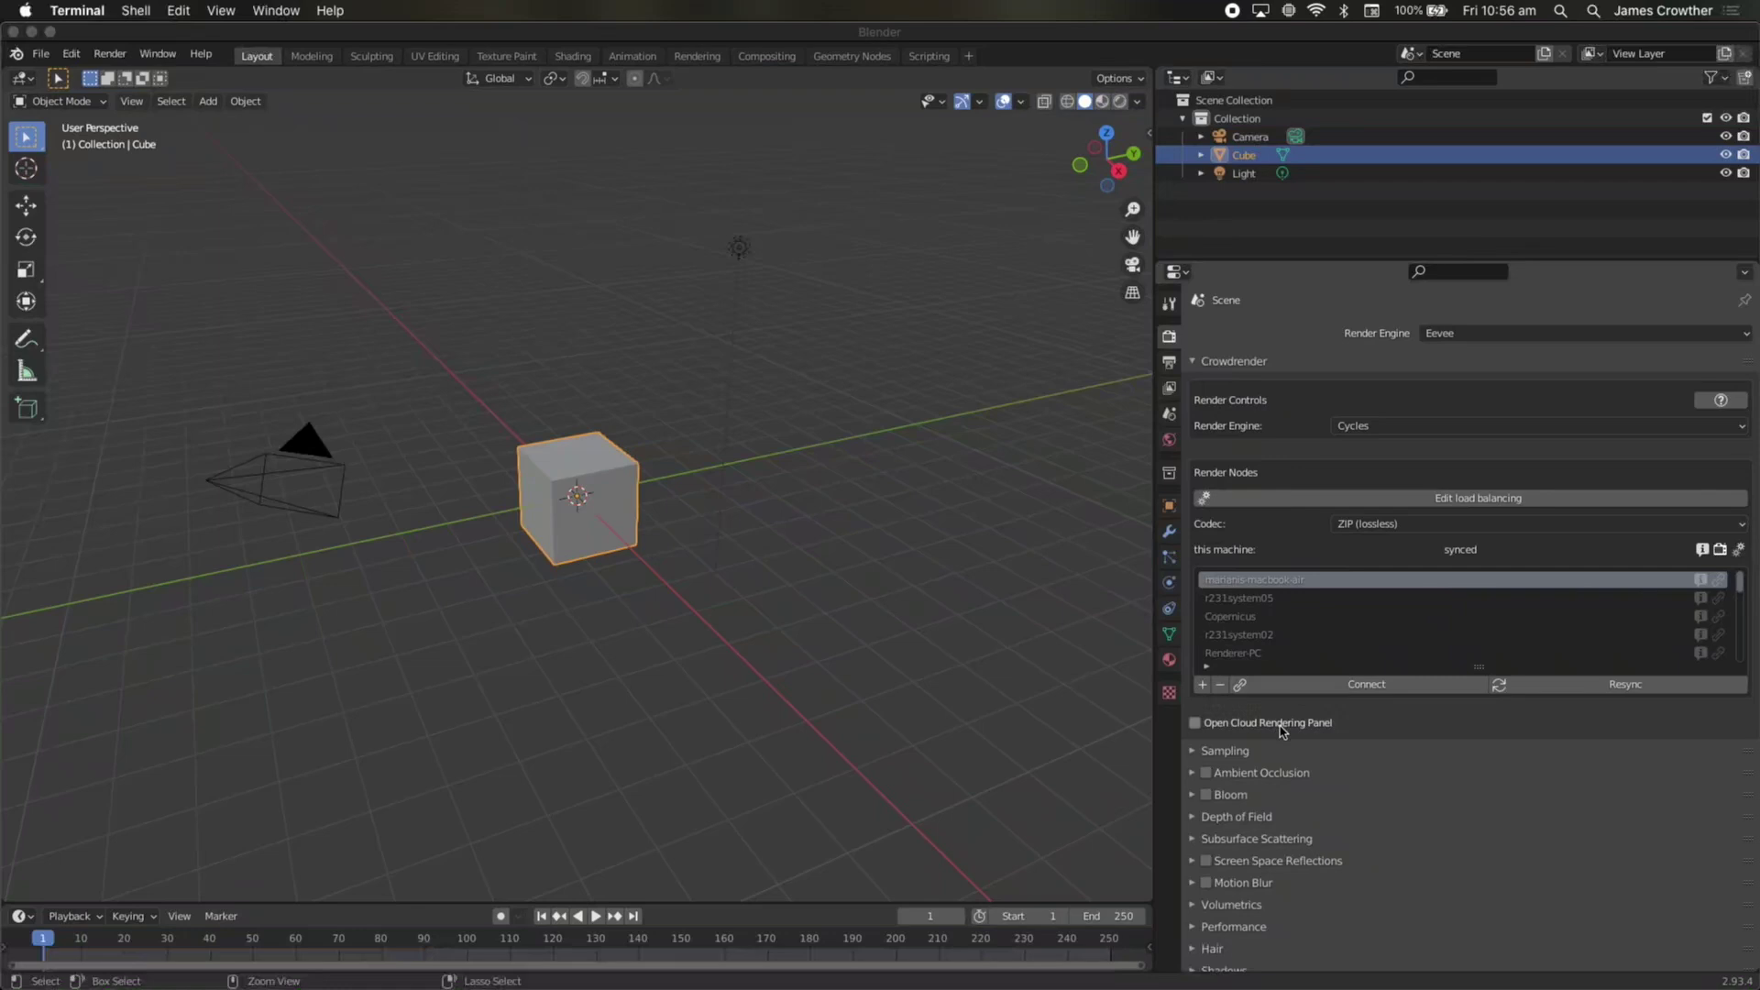
{"action": "scroll", "coordinate": [1512, 621], "scroll_direction": "down", "scroll_amount": 5}
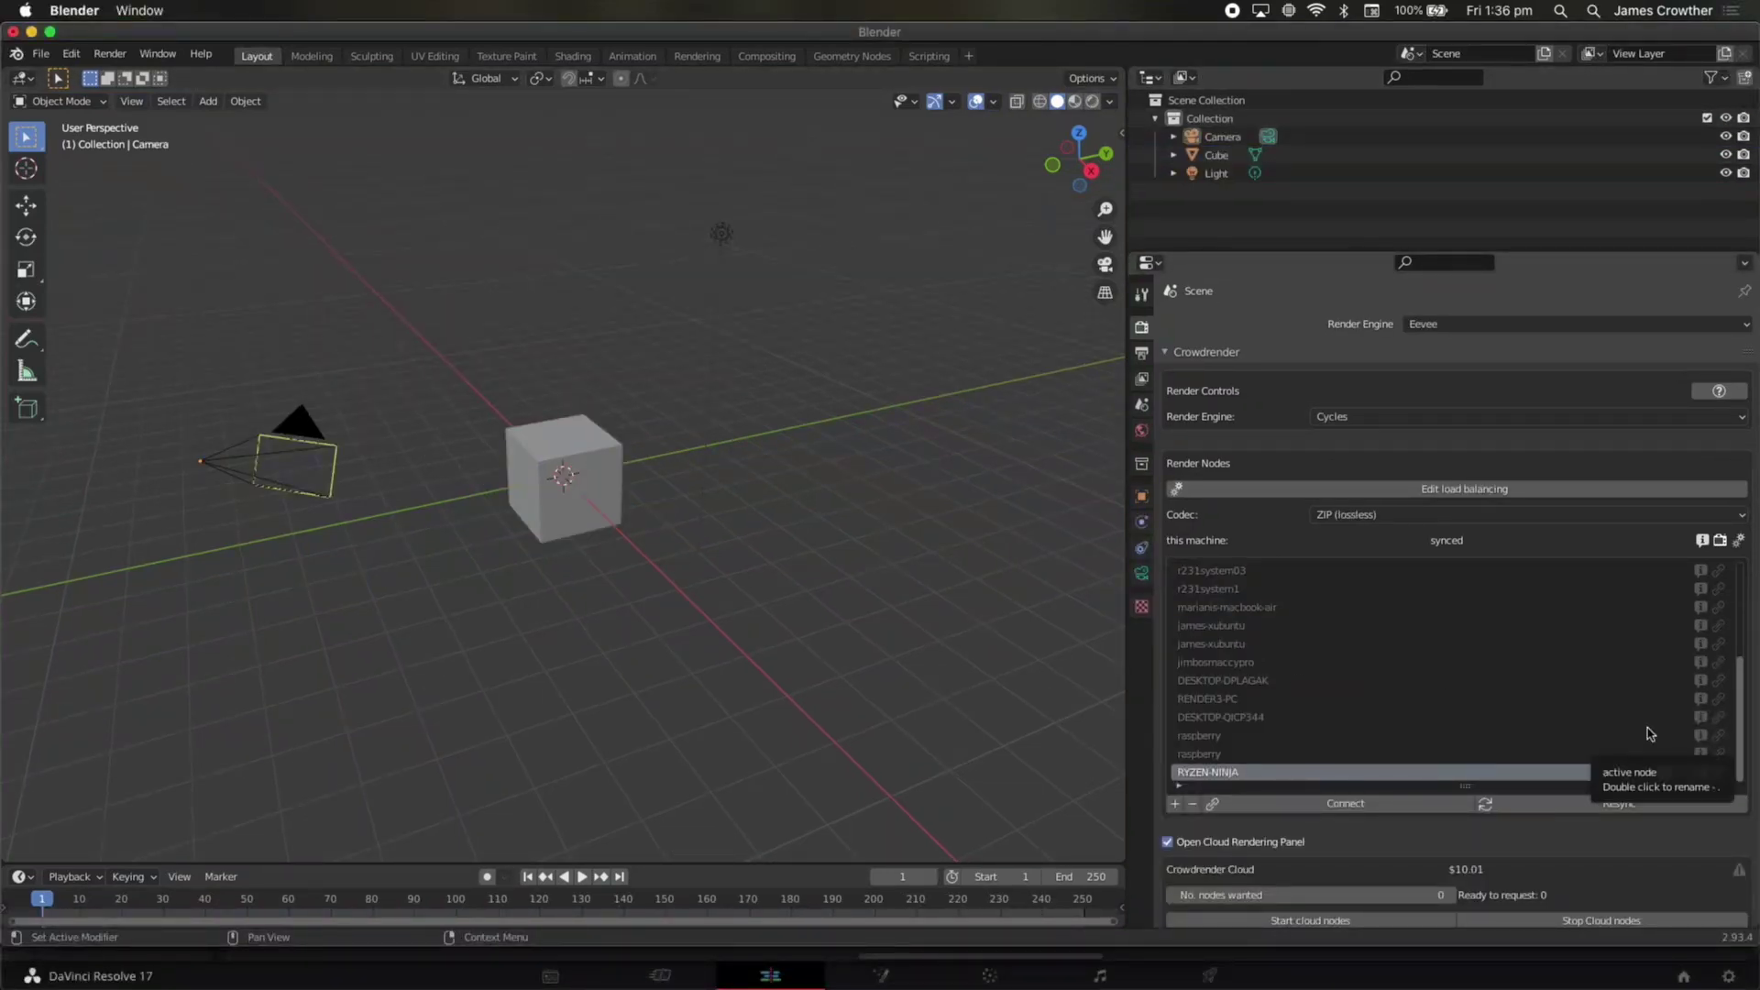
Connect the RYZEN-NINJA render node at 192.168.1.247, then bring up Open Recent
{"action": "left_click", "coordinate": [1682, 775]}
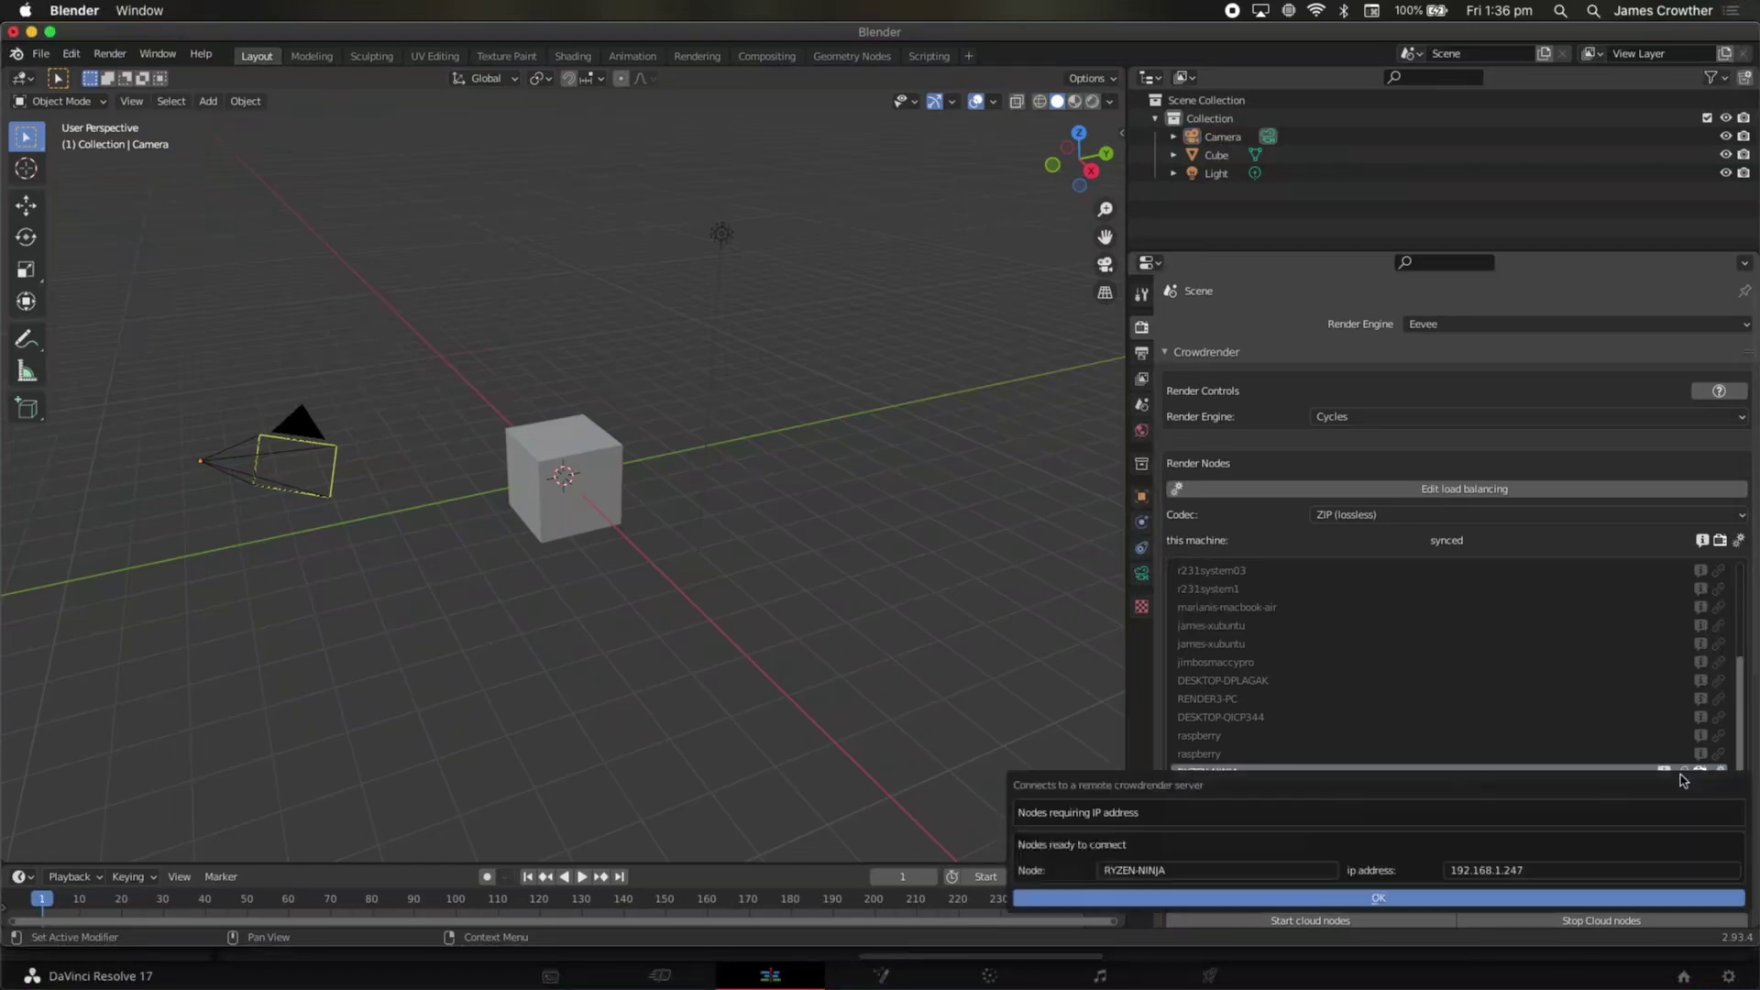
{"action": "left_click", "coordinate": [1528, 899]}
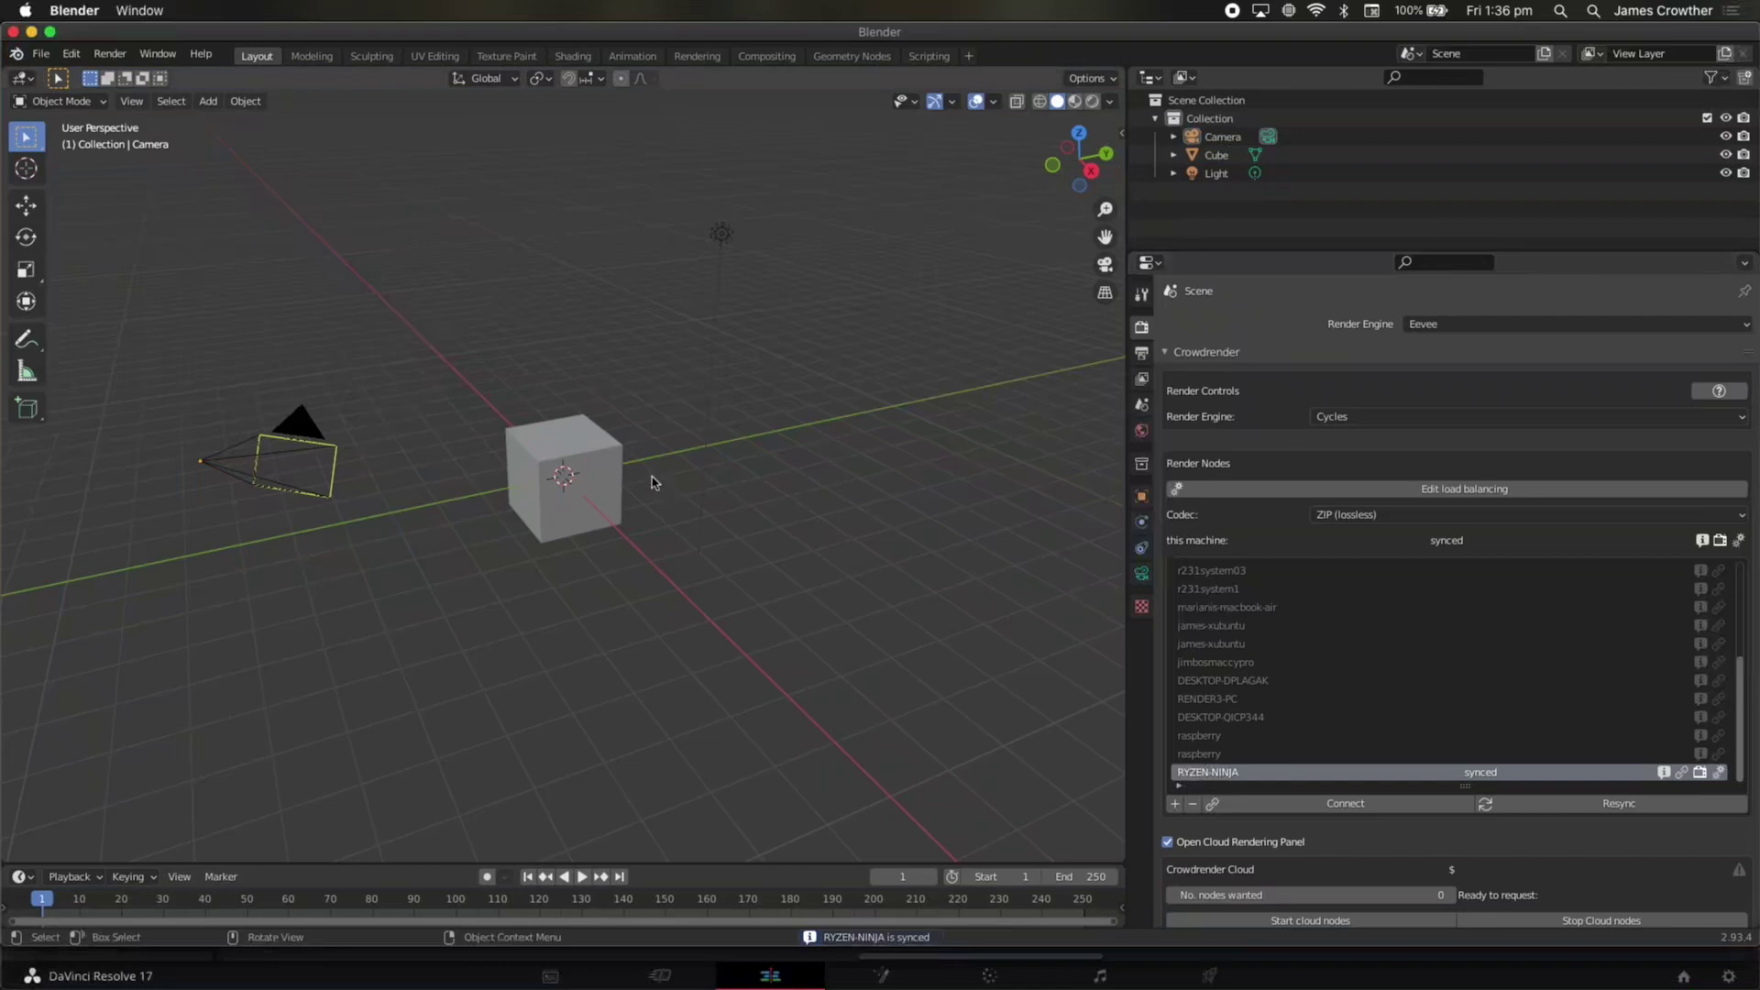
{"action": "key", "text": "shift+super+o"}
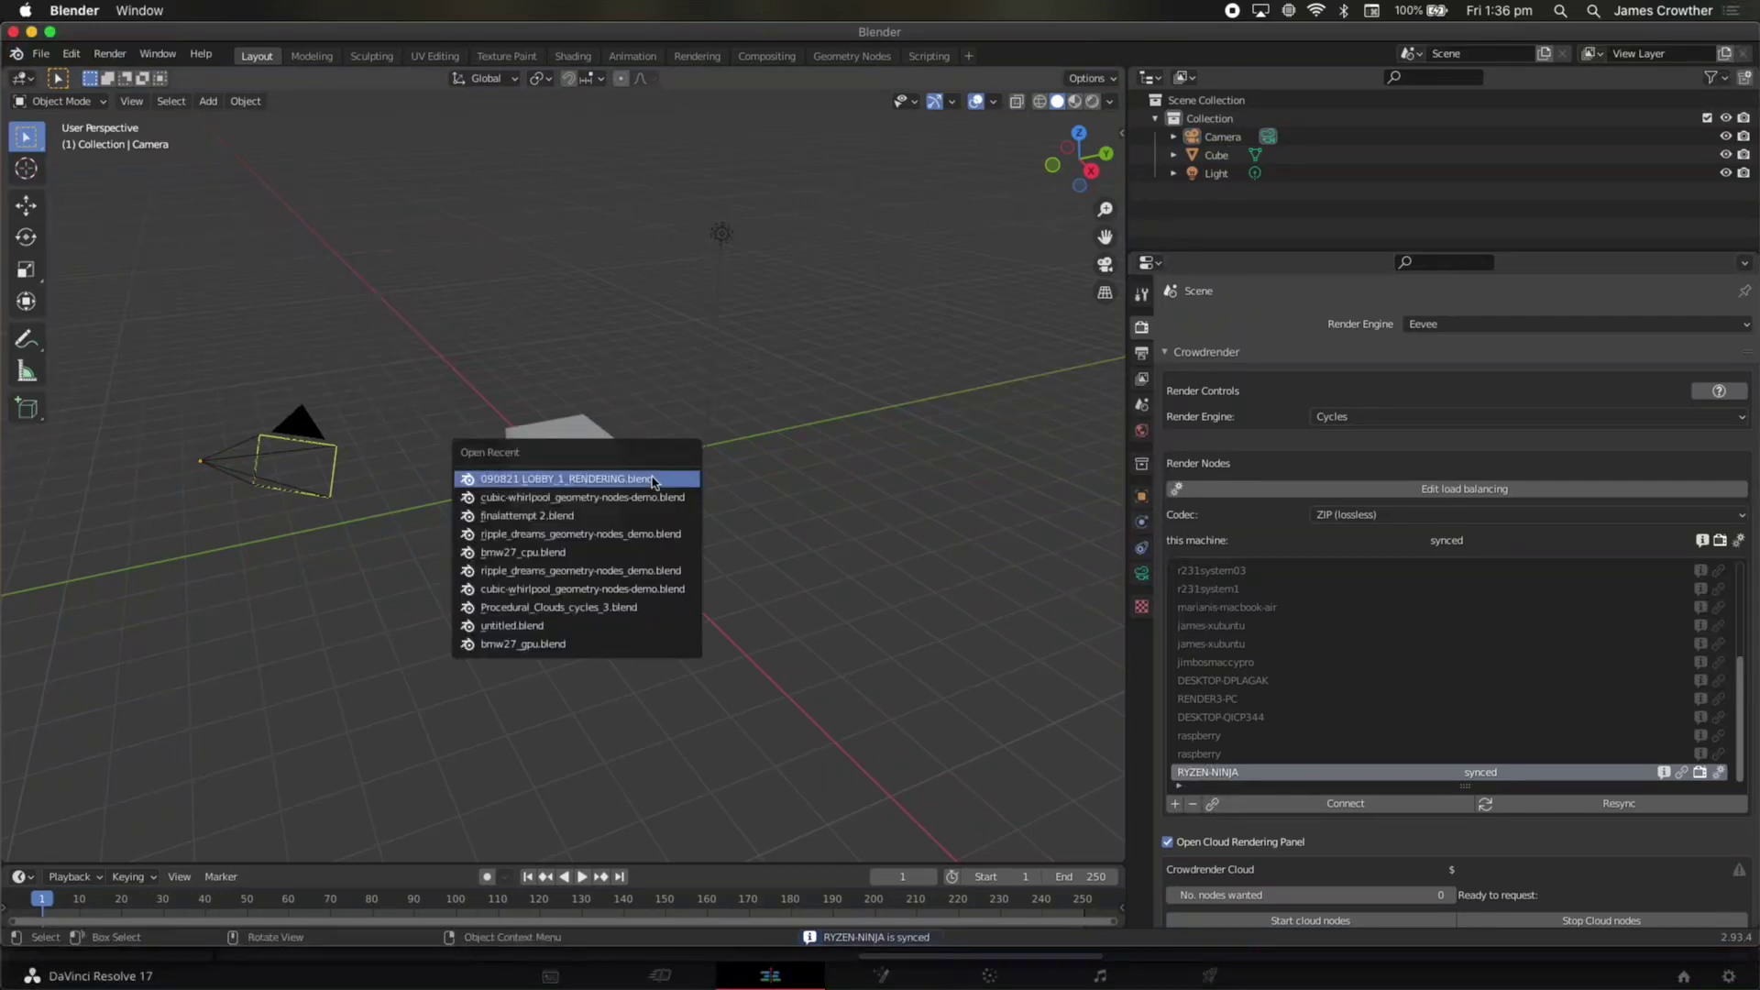
Open bmw27_cpu.blend from the bmw27 folder
{"action": "left_click", "coordinate": [639, 550]}
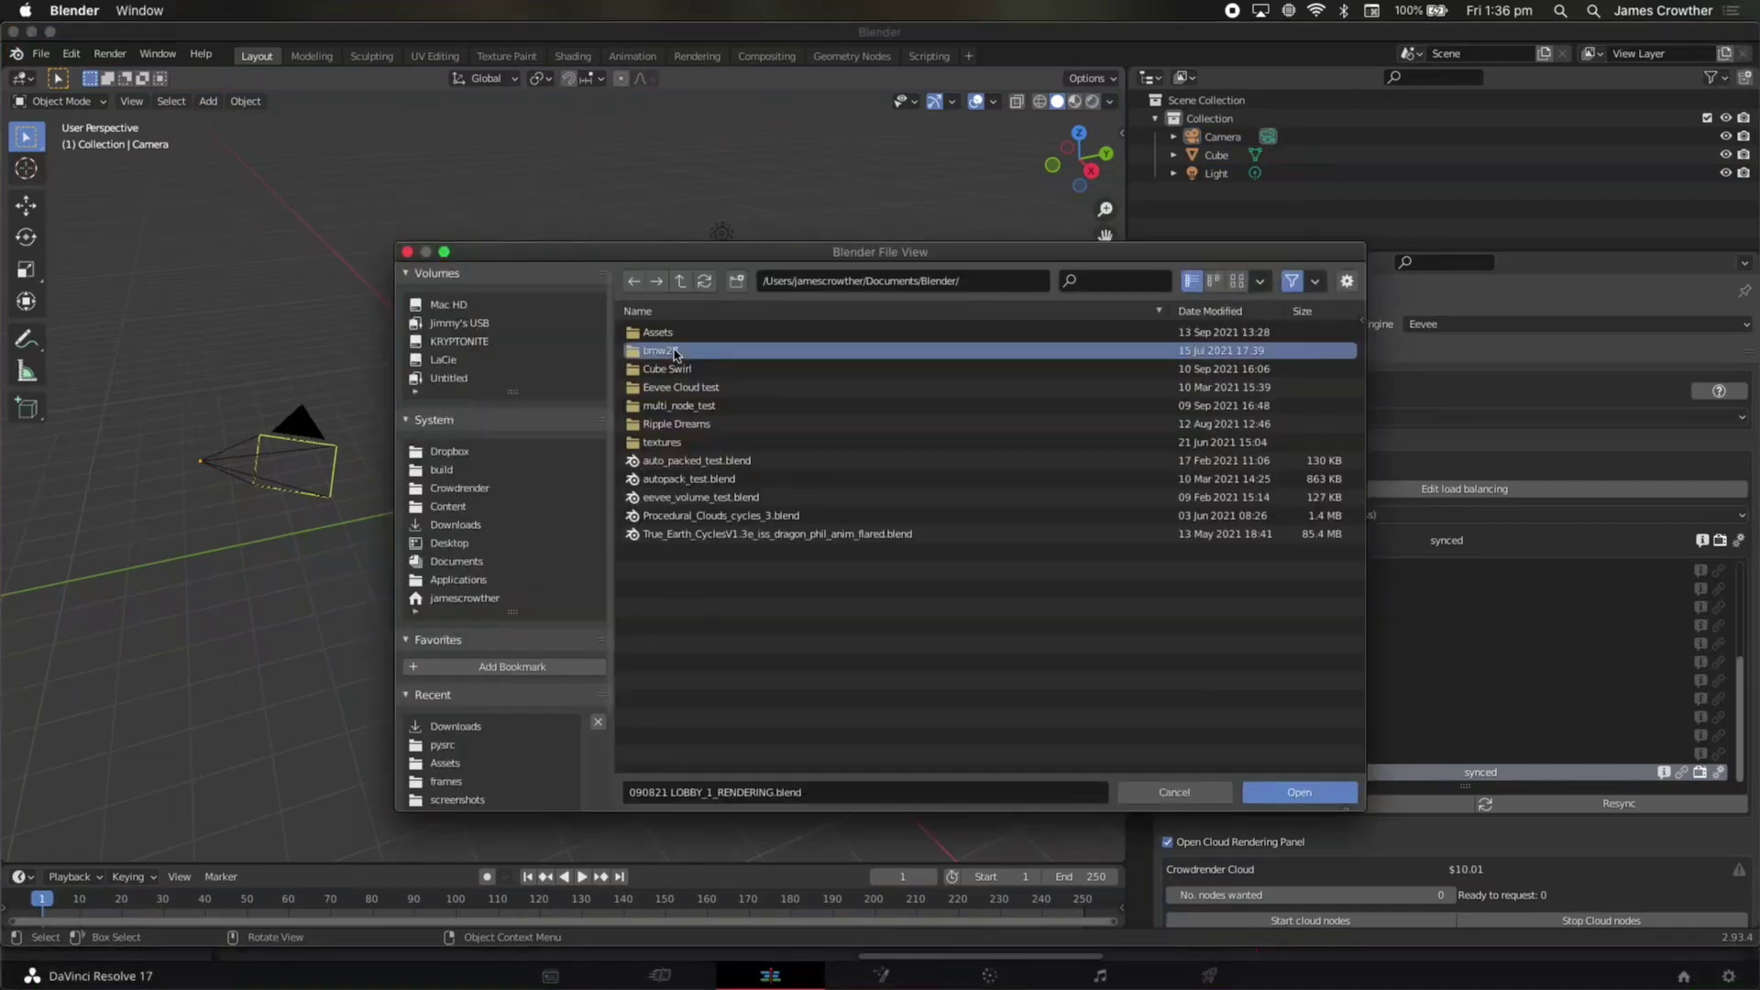
{"action": "left_click", "coordinate": [674, 352]}
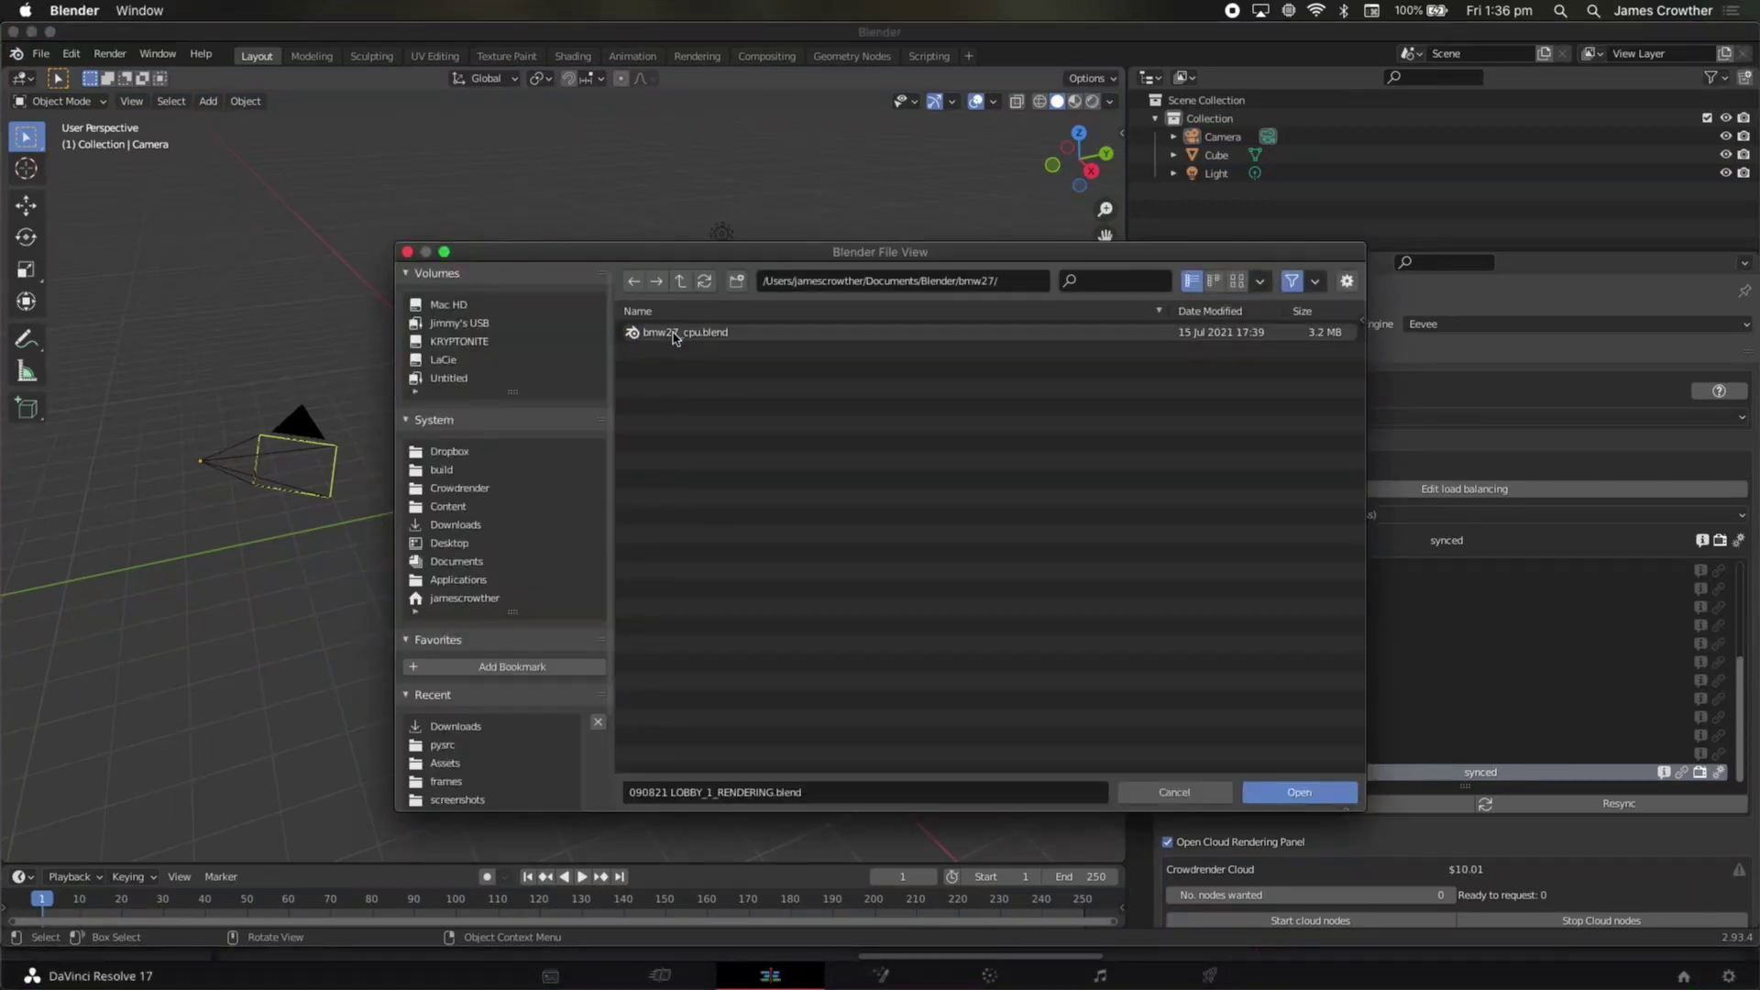
{"action": "left_click", "coordinate": [674, 334]}
{"action": "double_click", "coordinate": [674, 334]}
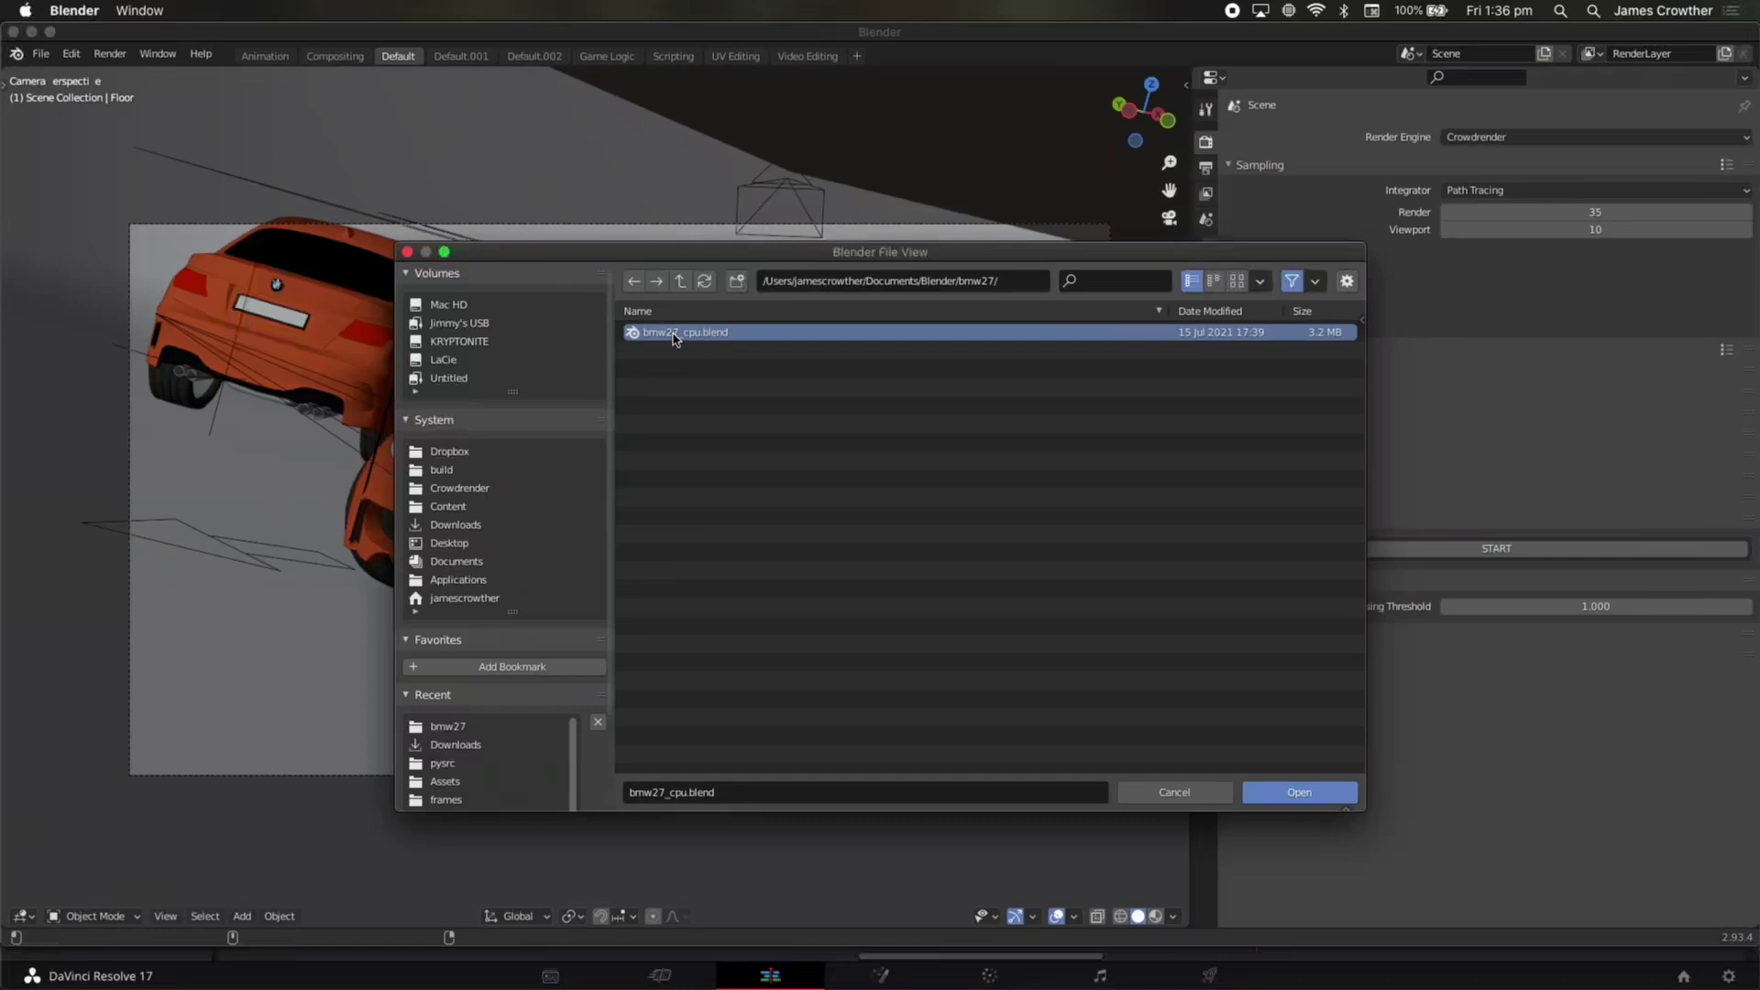
Start a test render of the car scene, close the result, and check the render engine list
{"action": "key", "text": "F12"}
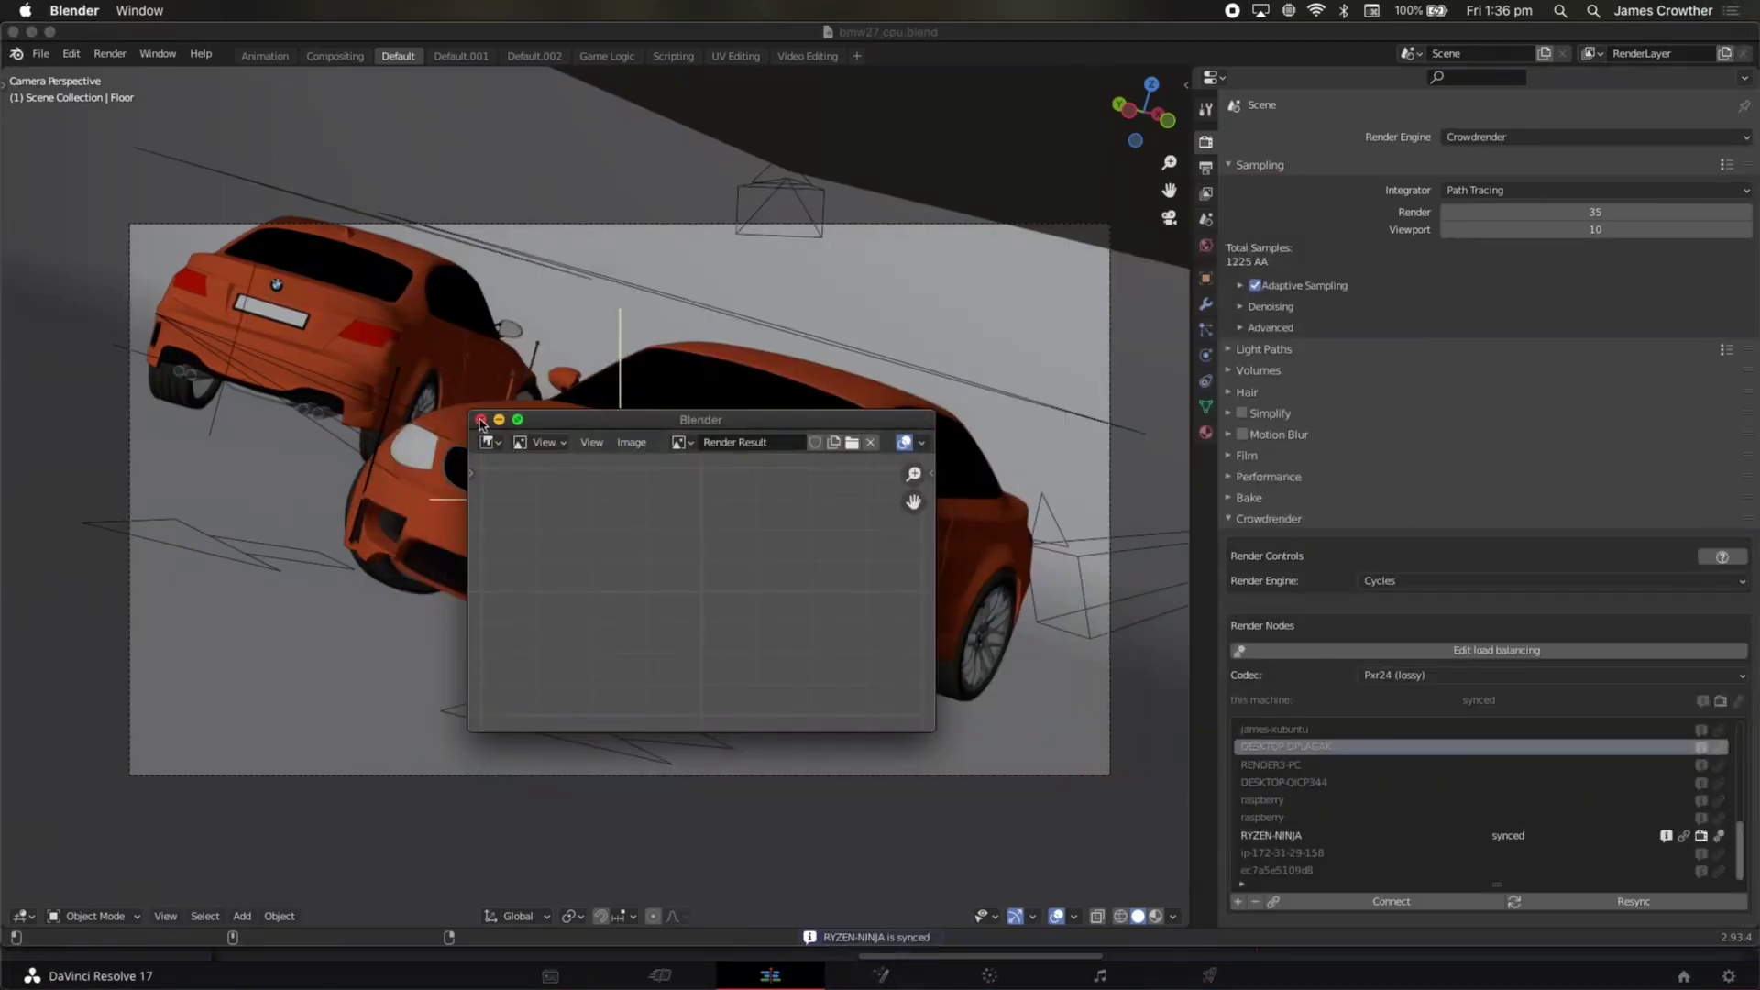
{"action": "left_click", "coordinate": [481, 418]}
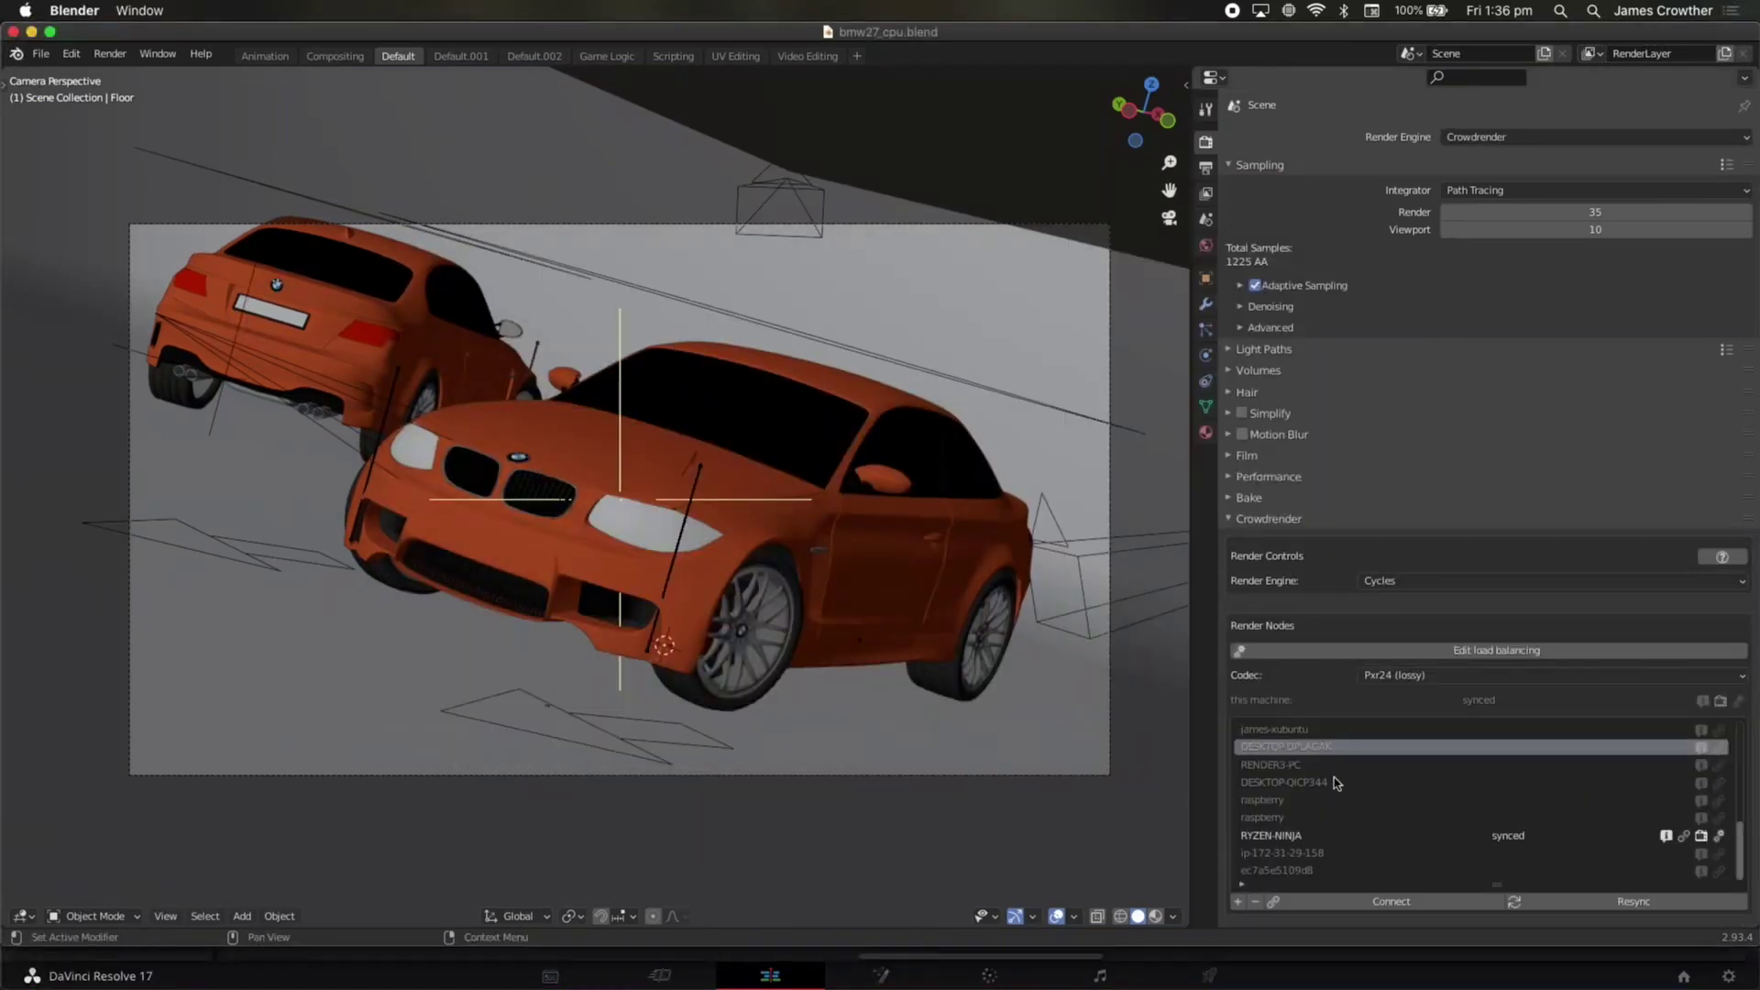
{"action": "left_click", "coordinate": [1512, 137]}
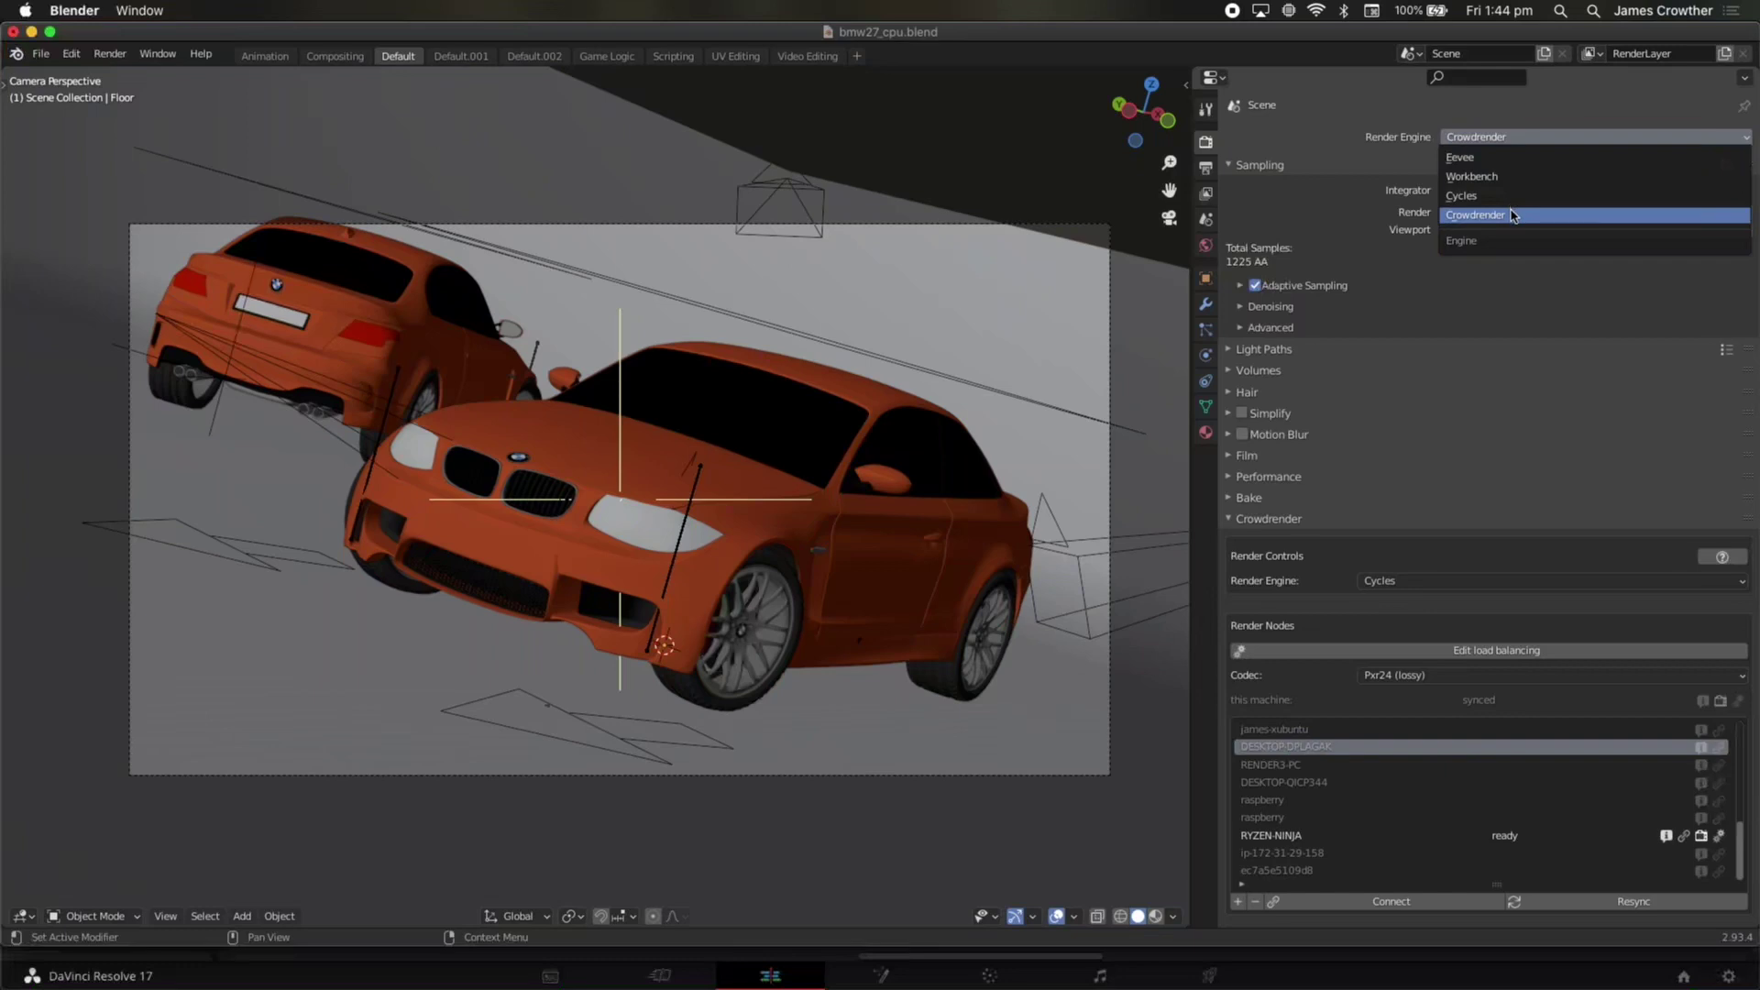
Switch the render engine to Cycles and back to Crowdrender
{"action": "left_click", "coordinate": [1511, 214]}
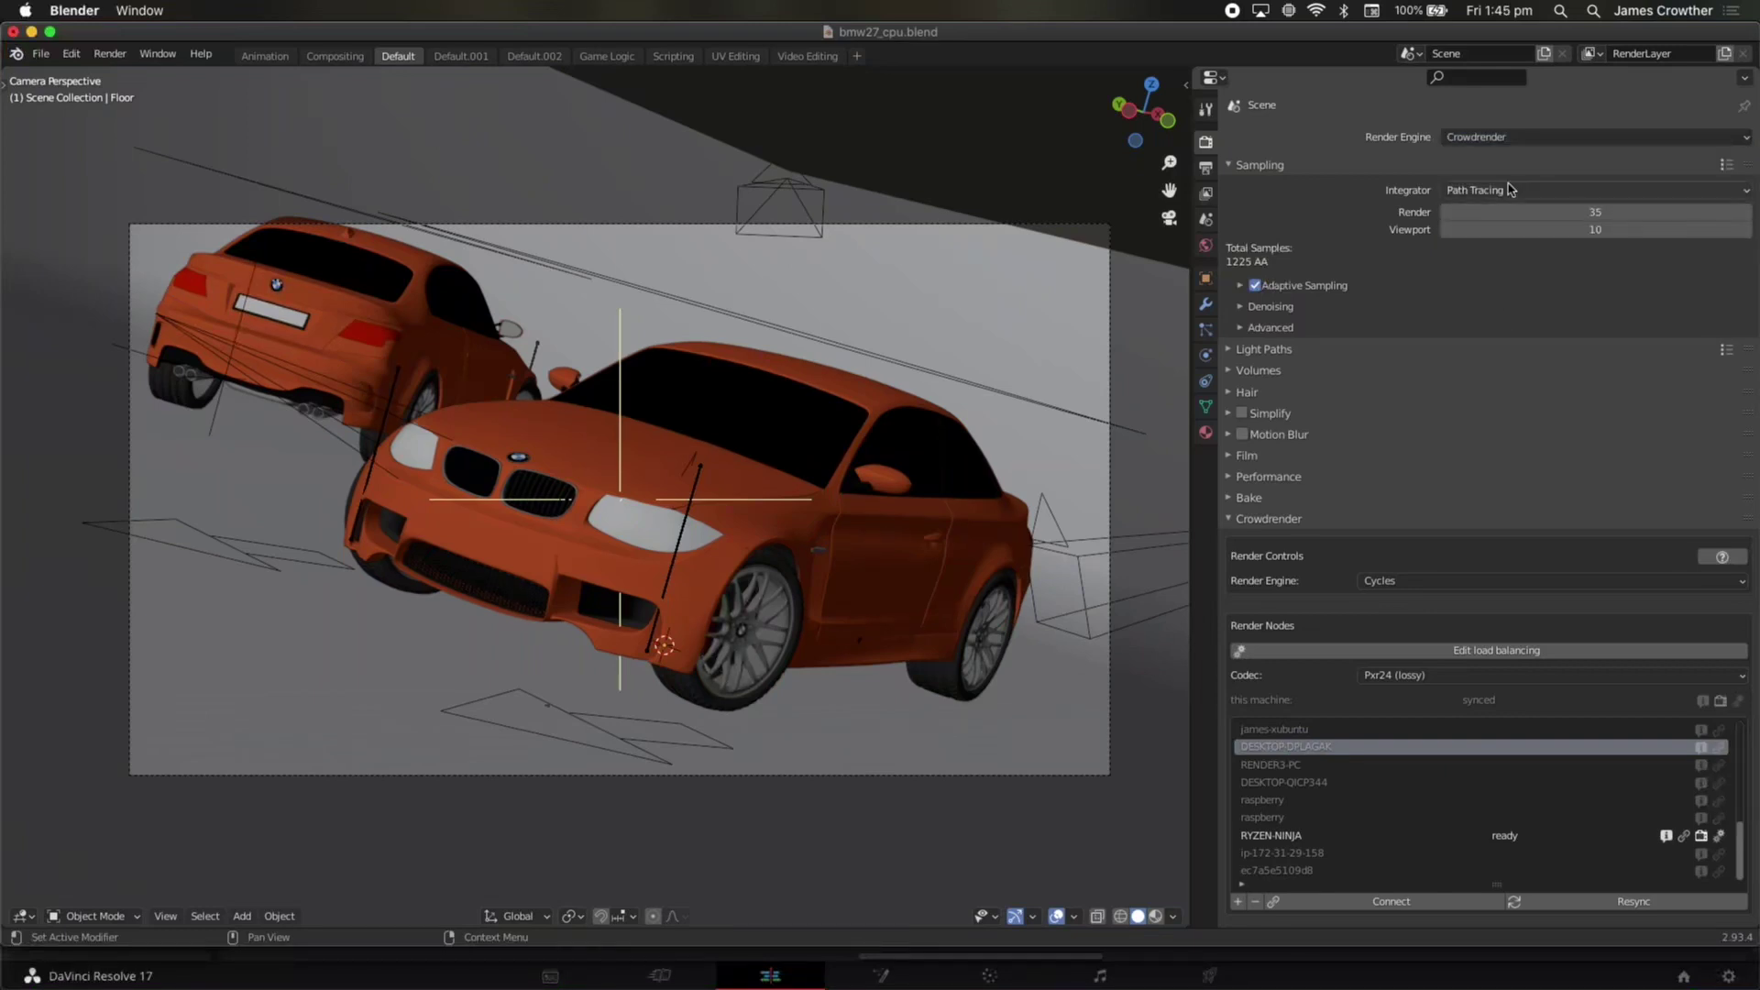
{"action": "left_click", "coordinate": [1508, 136]}
{"action": "left_click", "coordinate": [1494, 196]}
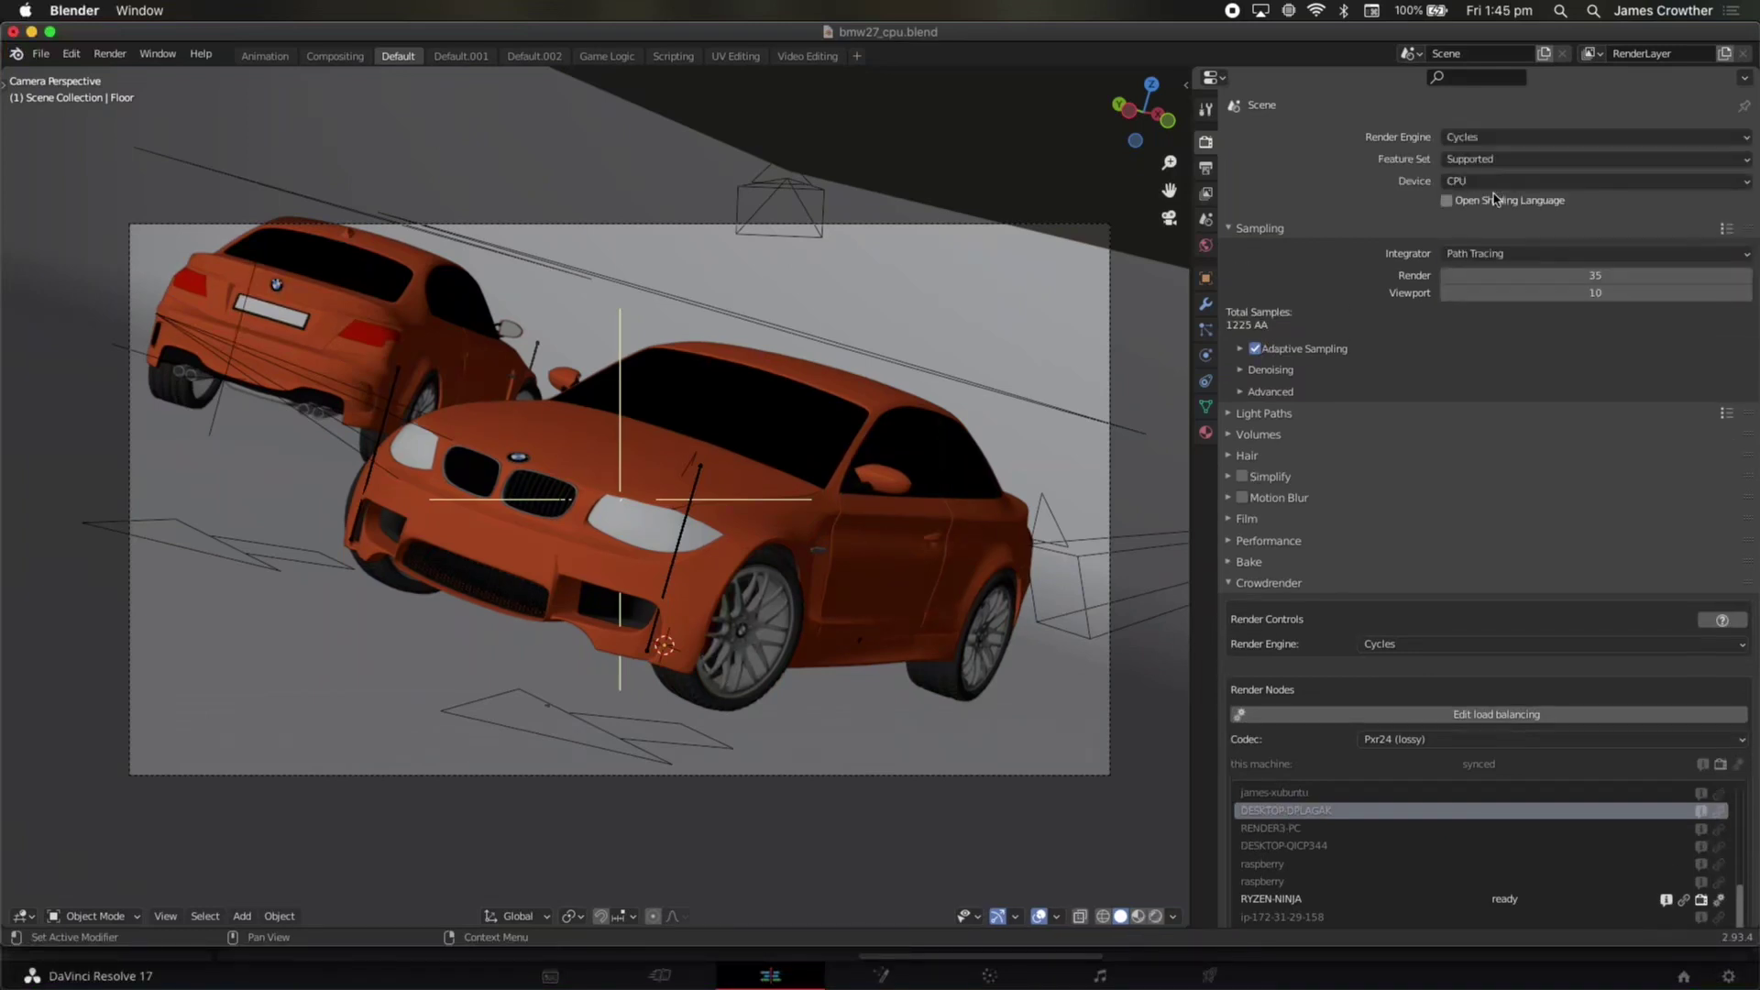
{"action": "left_click", "coordinate": [1490, 137]}
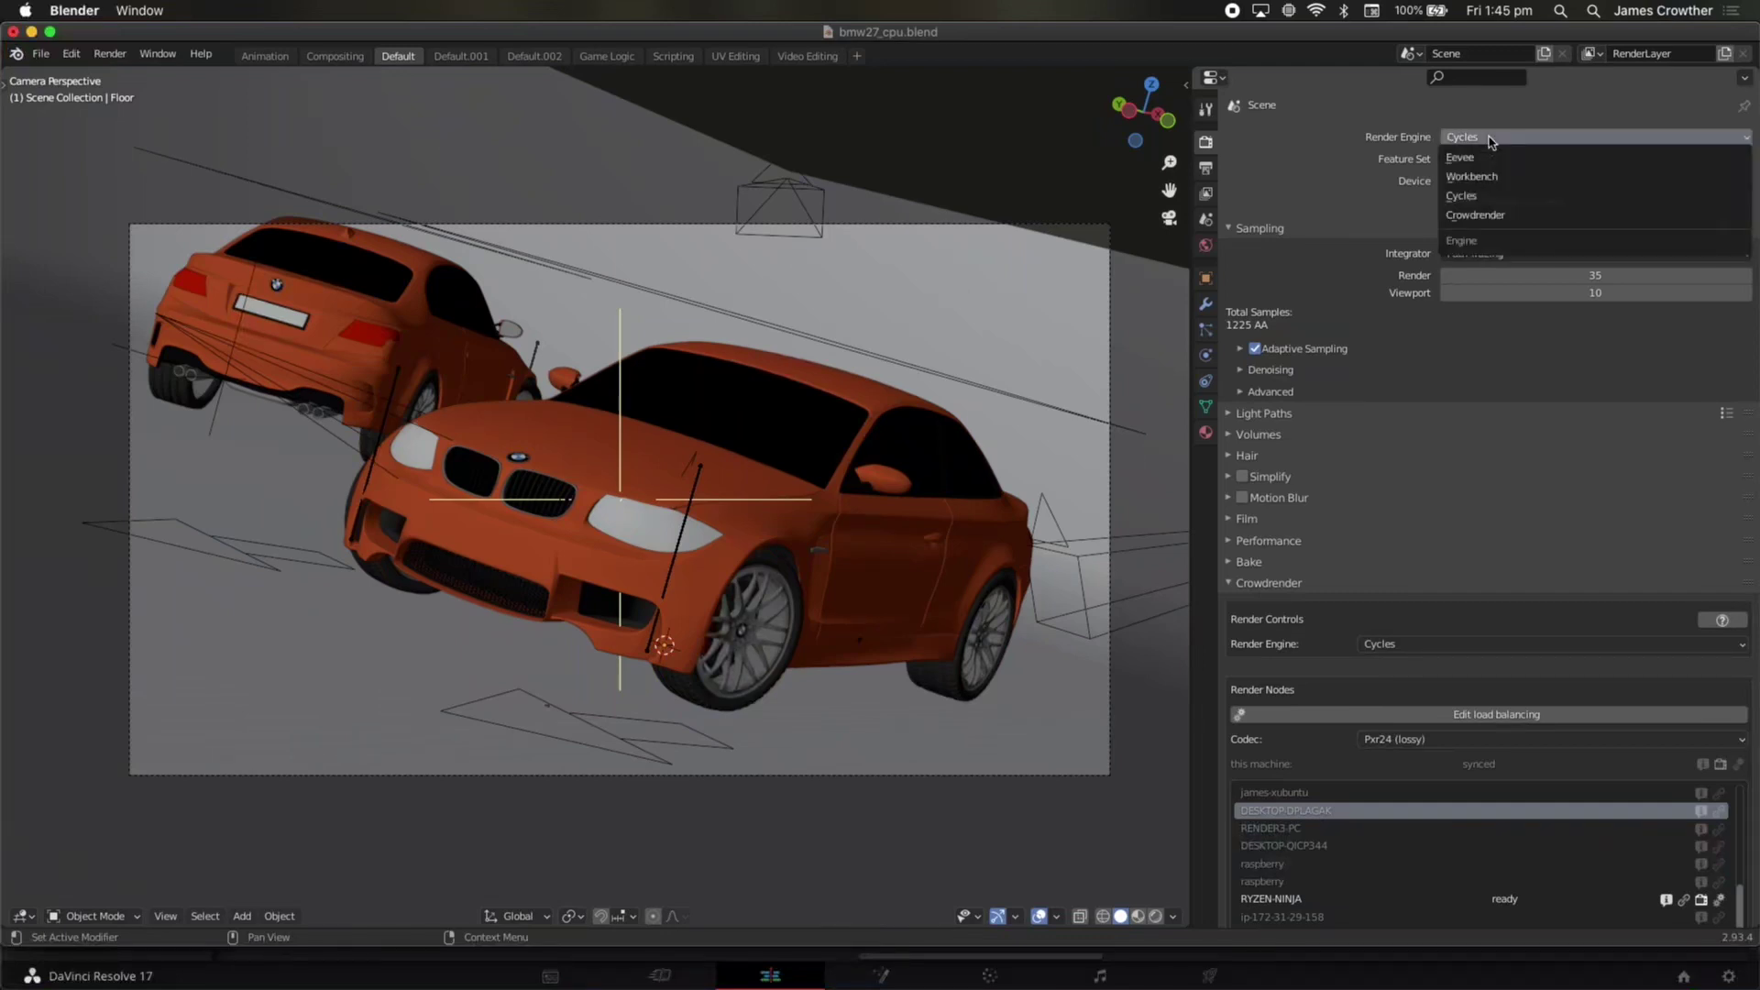
{"action": "left_click", "coordinate": [1478, 214]}
Inspect the view layer Passes settings, then go to the Compositing workspace
{"action": "left_click", "coordinate": [1206, 194]}
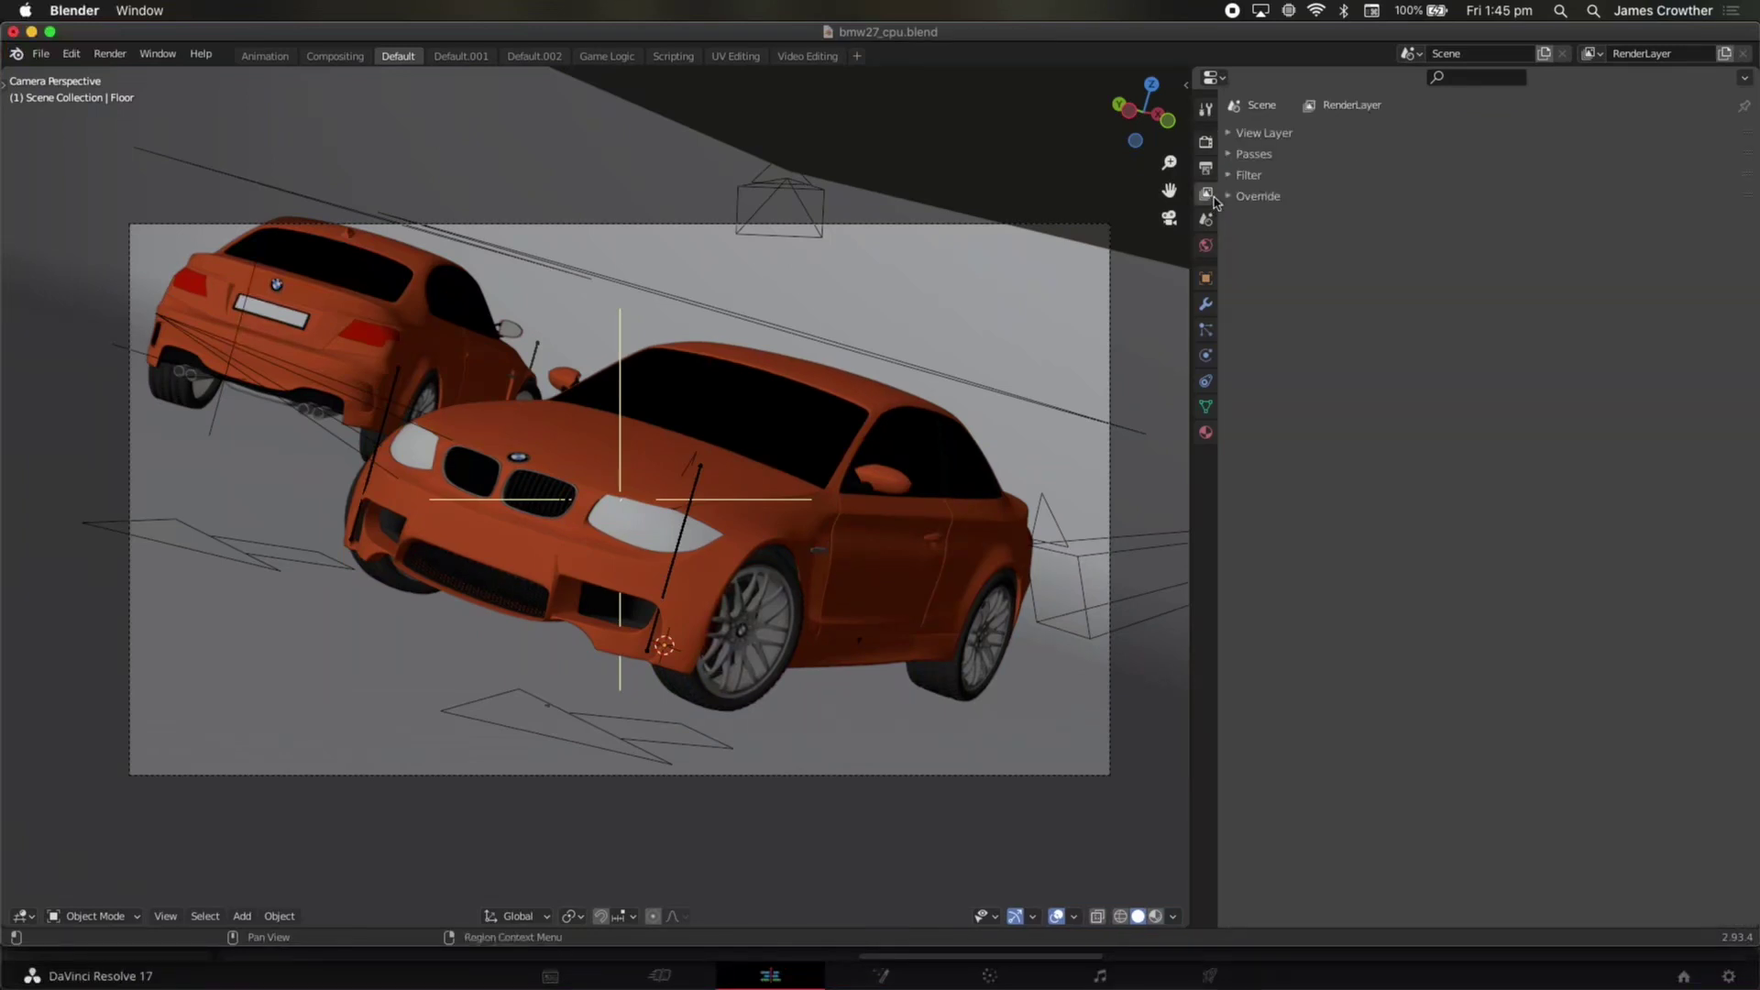
{"action": "left_click", "coordinate": [1253, 153]}
{"action": "left_click", "coordinate": [1264, 133]}
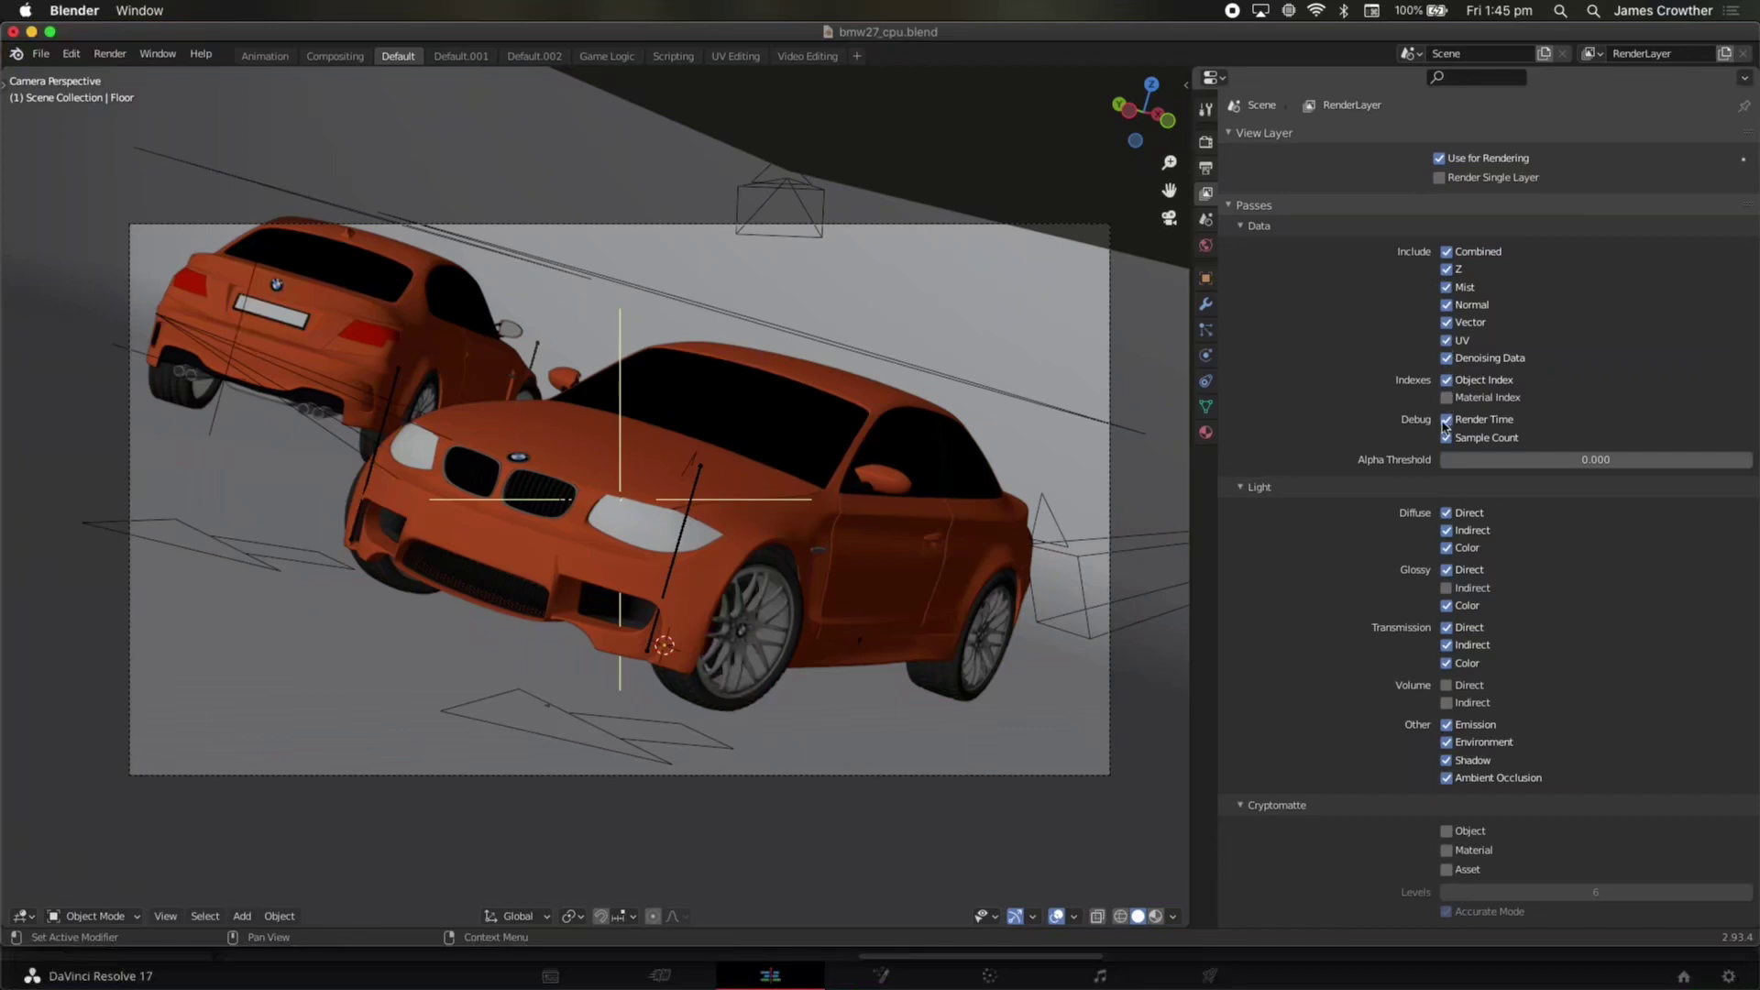
{"action": "scroll", "coordinate": [1451, 553], "scroll_direction": "down", "scroll_amount": 3}
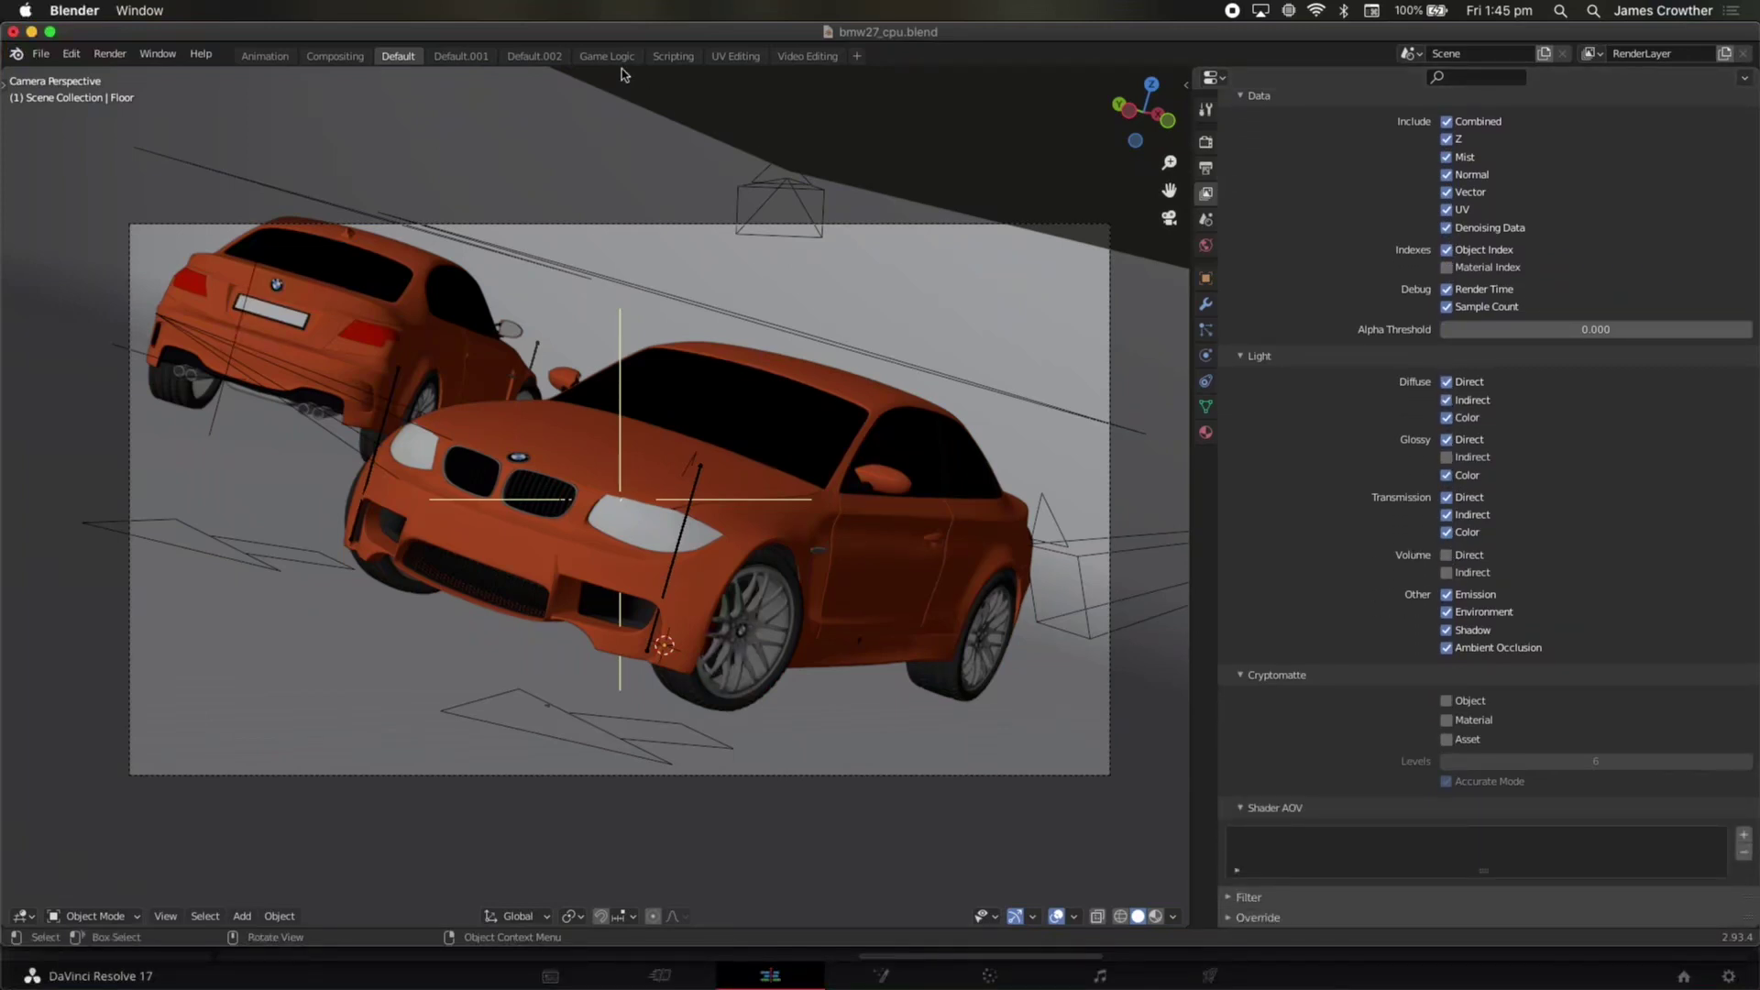
{"action": "left_click", "coordinate": [352, 56]}
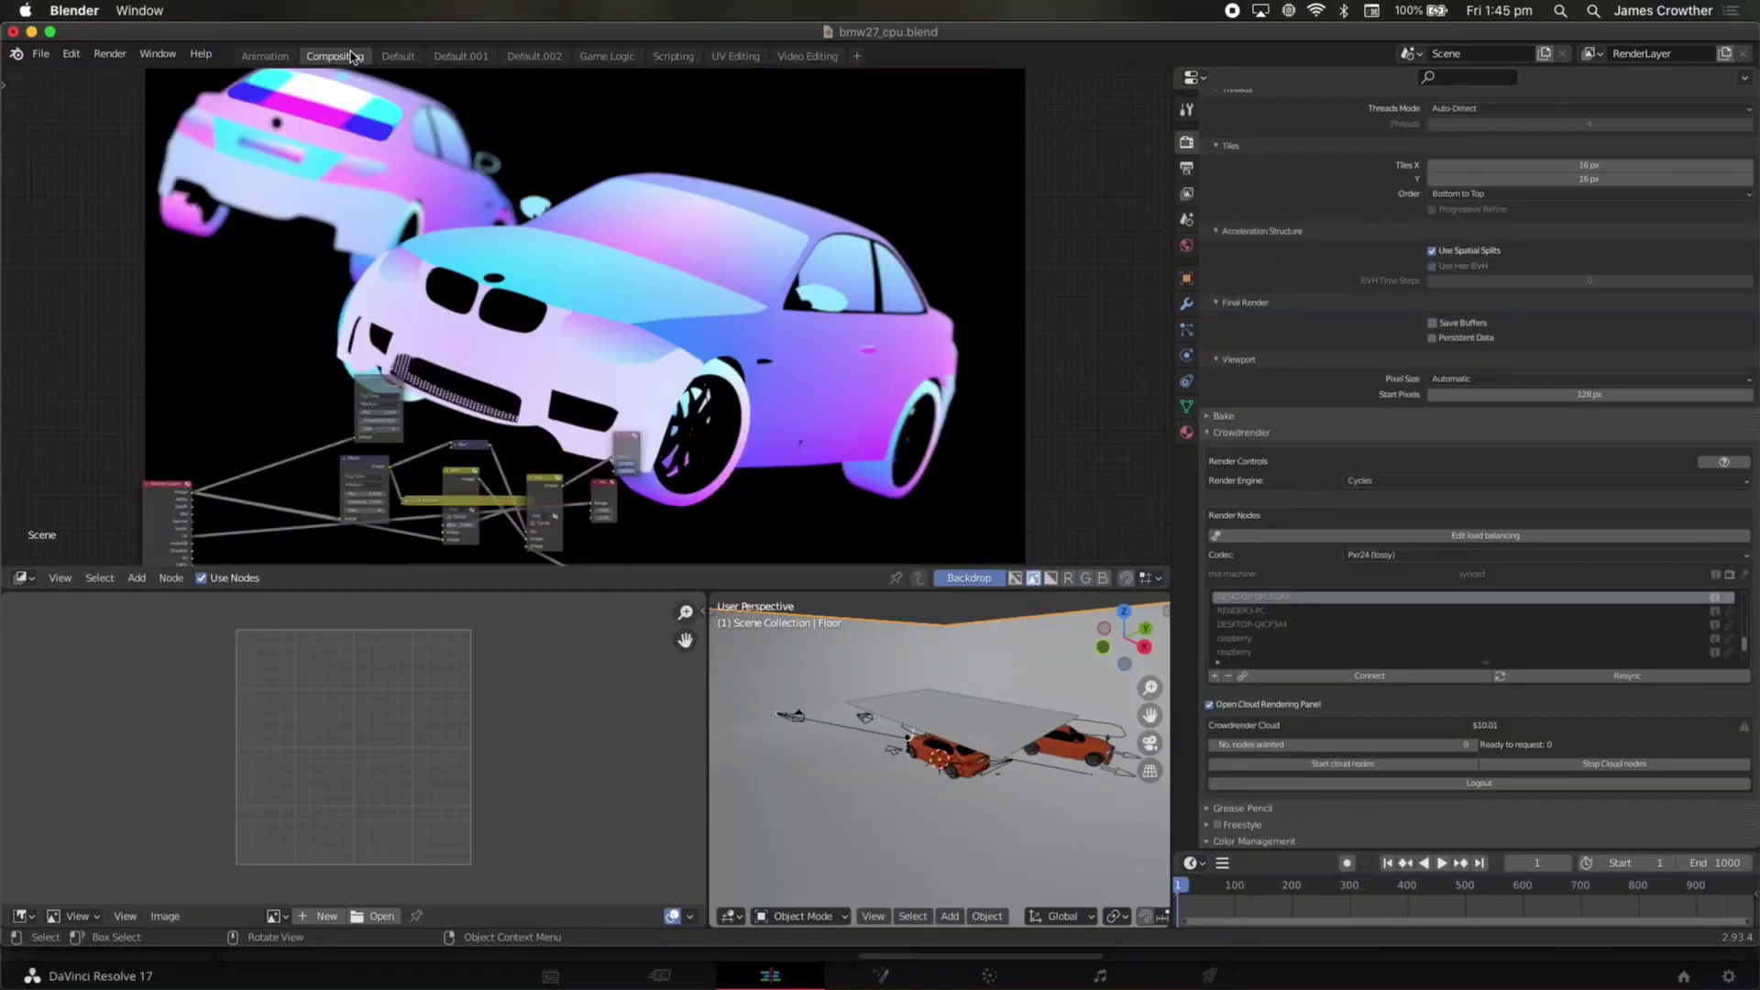
Resync RYZEN-NINJA and set it to OPTIX on the GeForce RTX 2070 SUPER only
{"action": "middle_click_drag", "start_coordinate": [484, 201], "coordinate": [710, 88]}
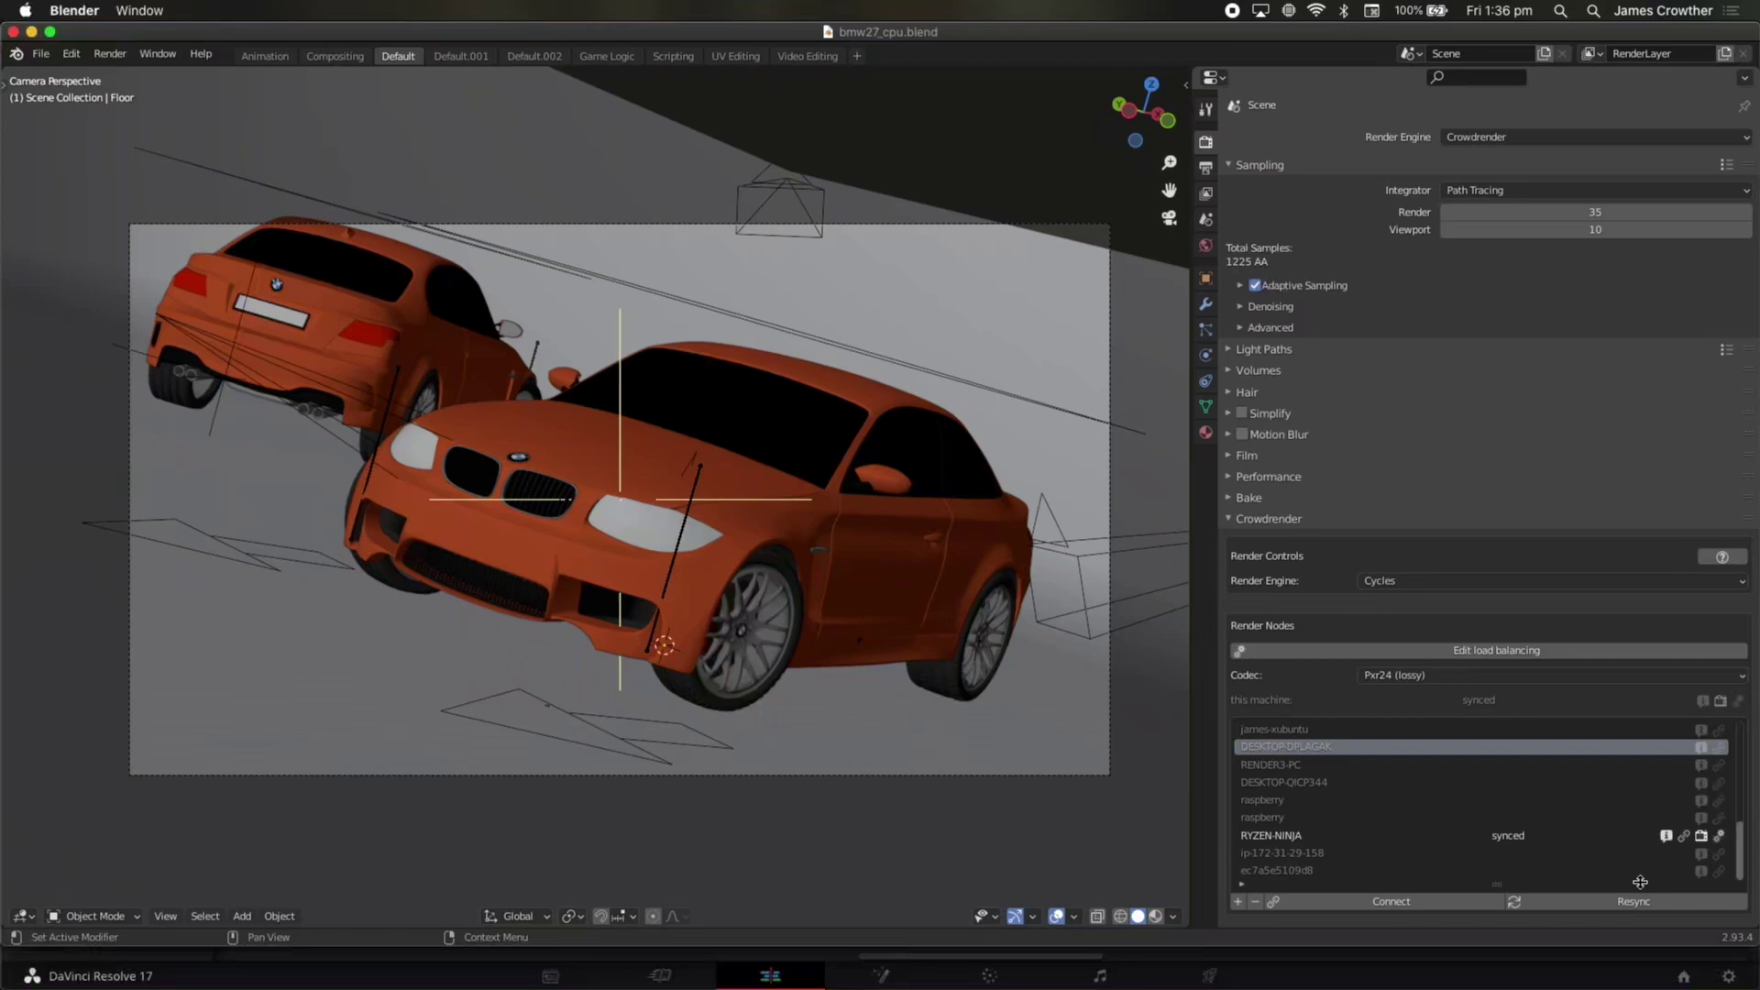
{"action": "left_click", "coordinate": [1639, 899]}
{"action": "left_click", "coordinate": [1718, 836]}
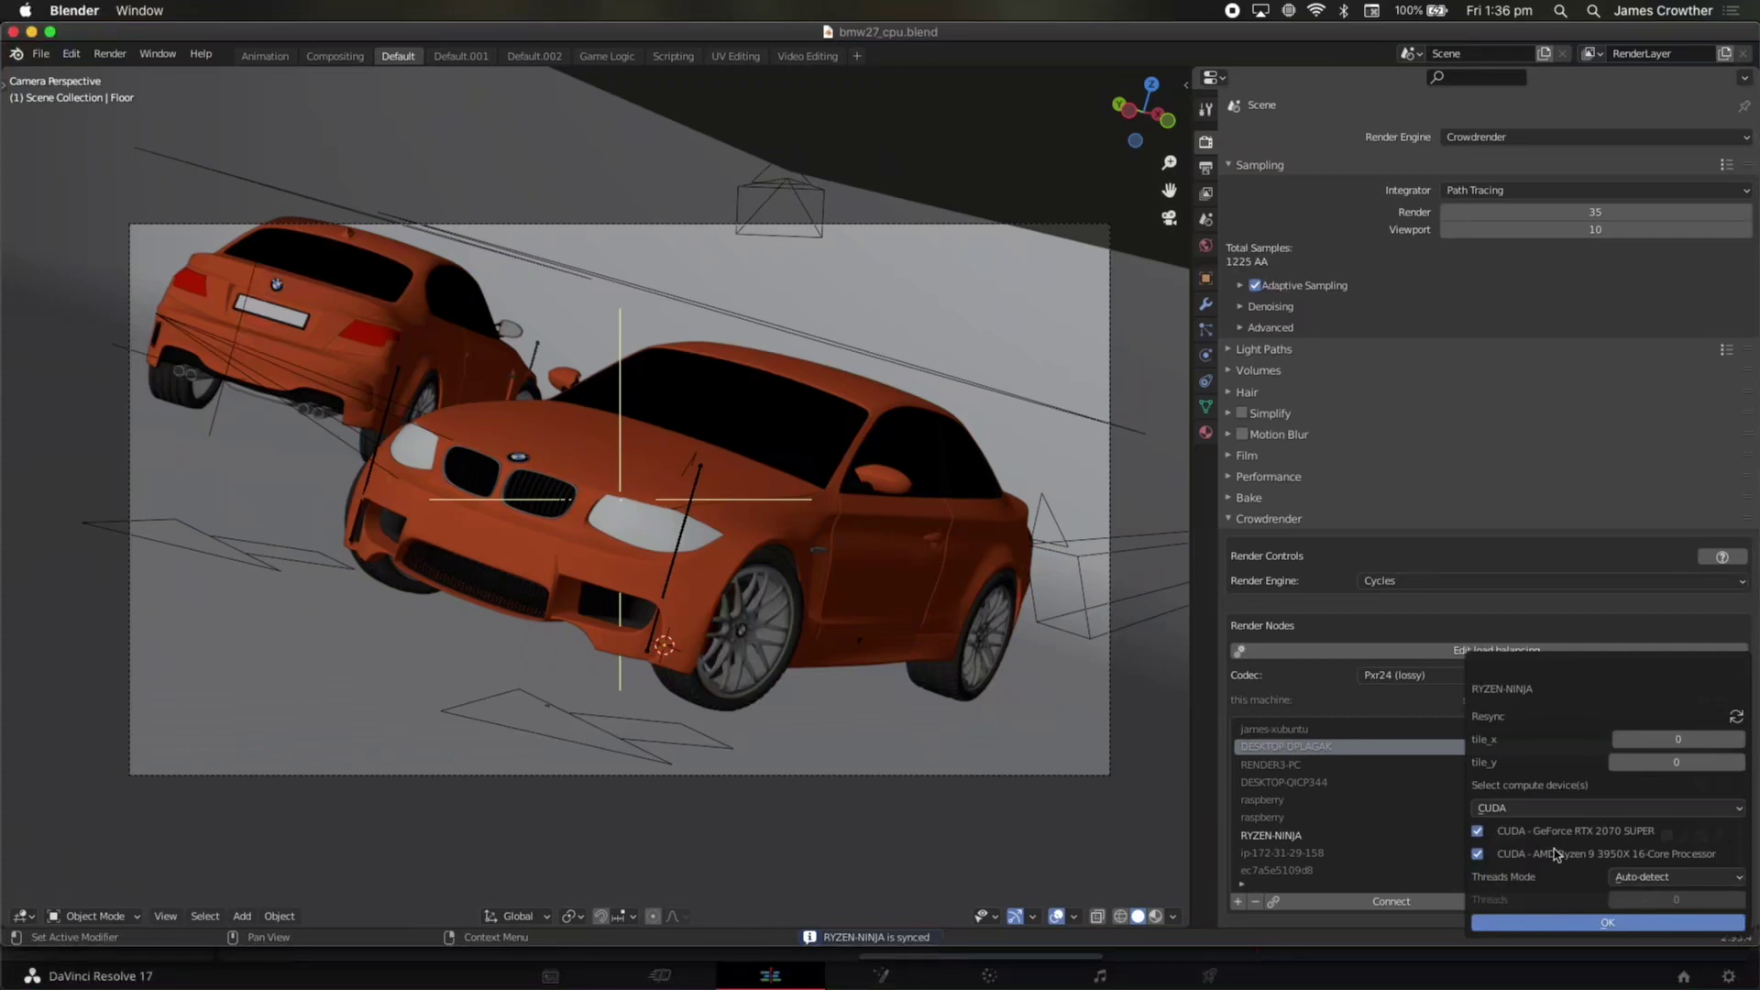
{"action": "left_click", "coordinate": [1539, 811]}
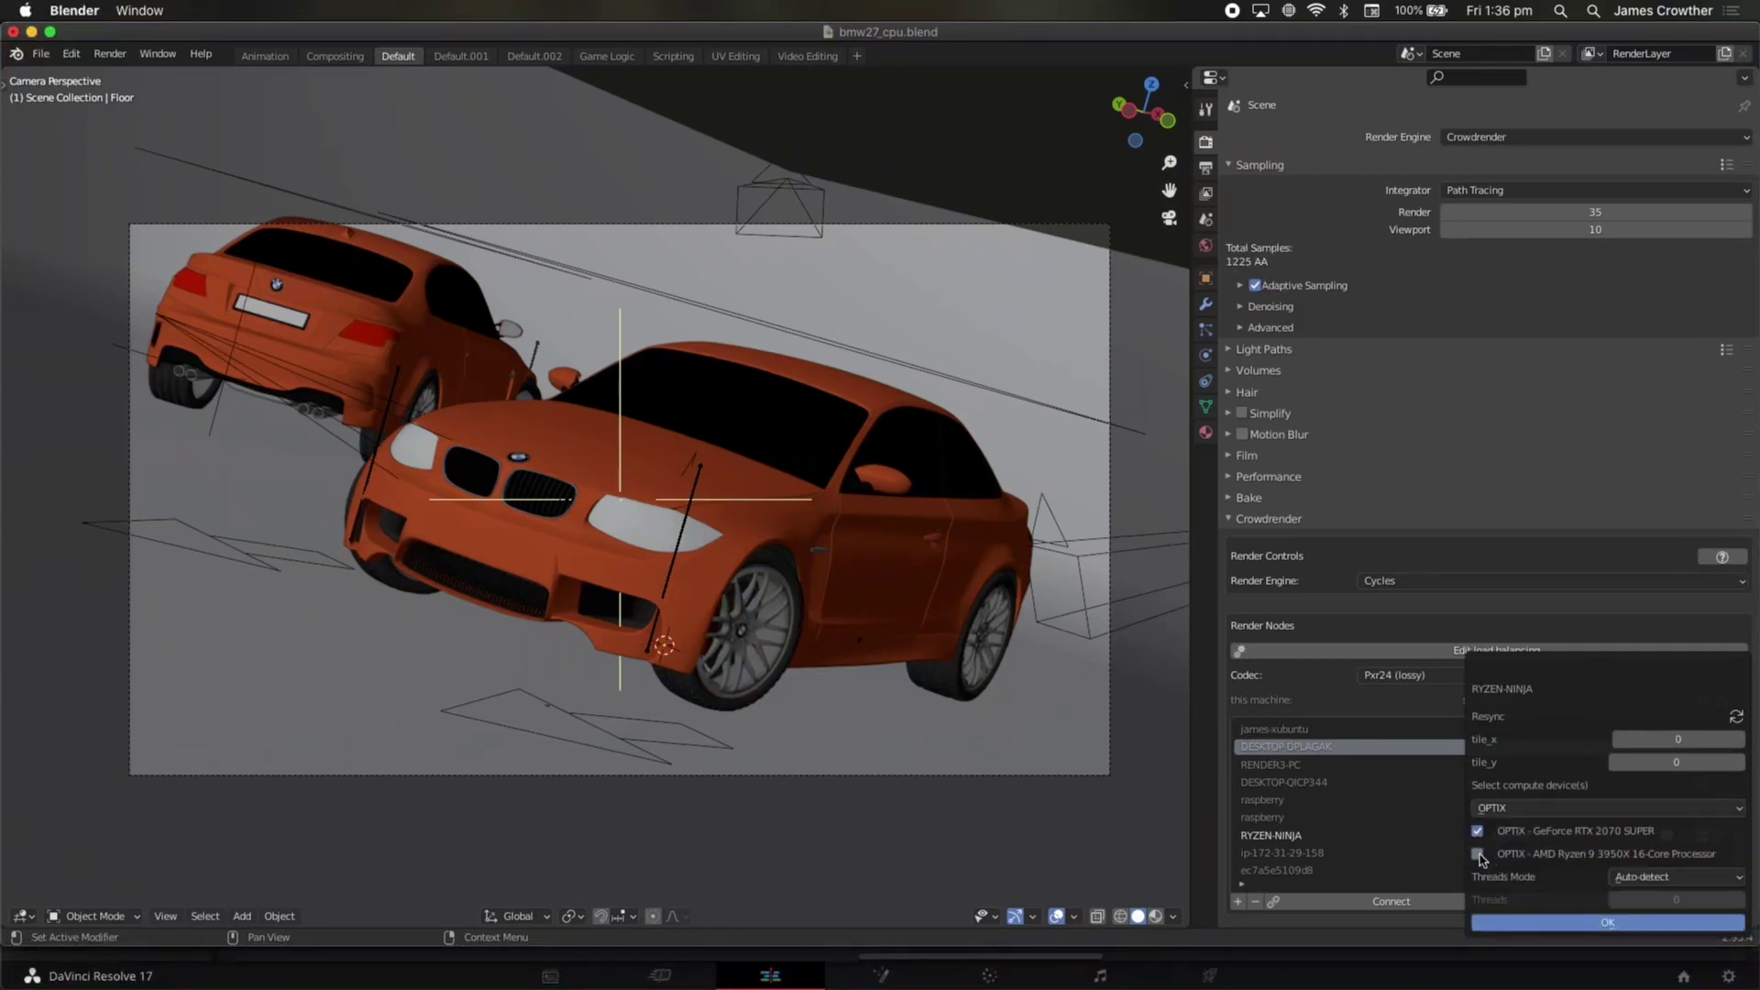
{"action": "left_click", "coordinate": [1548, 924]}
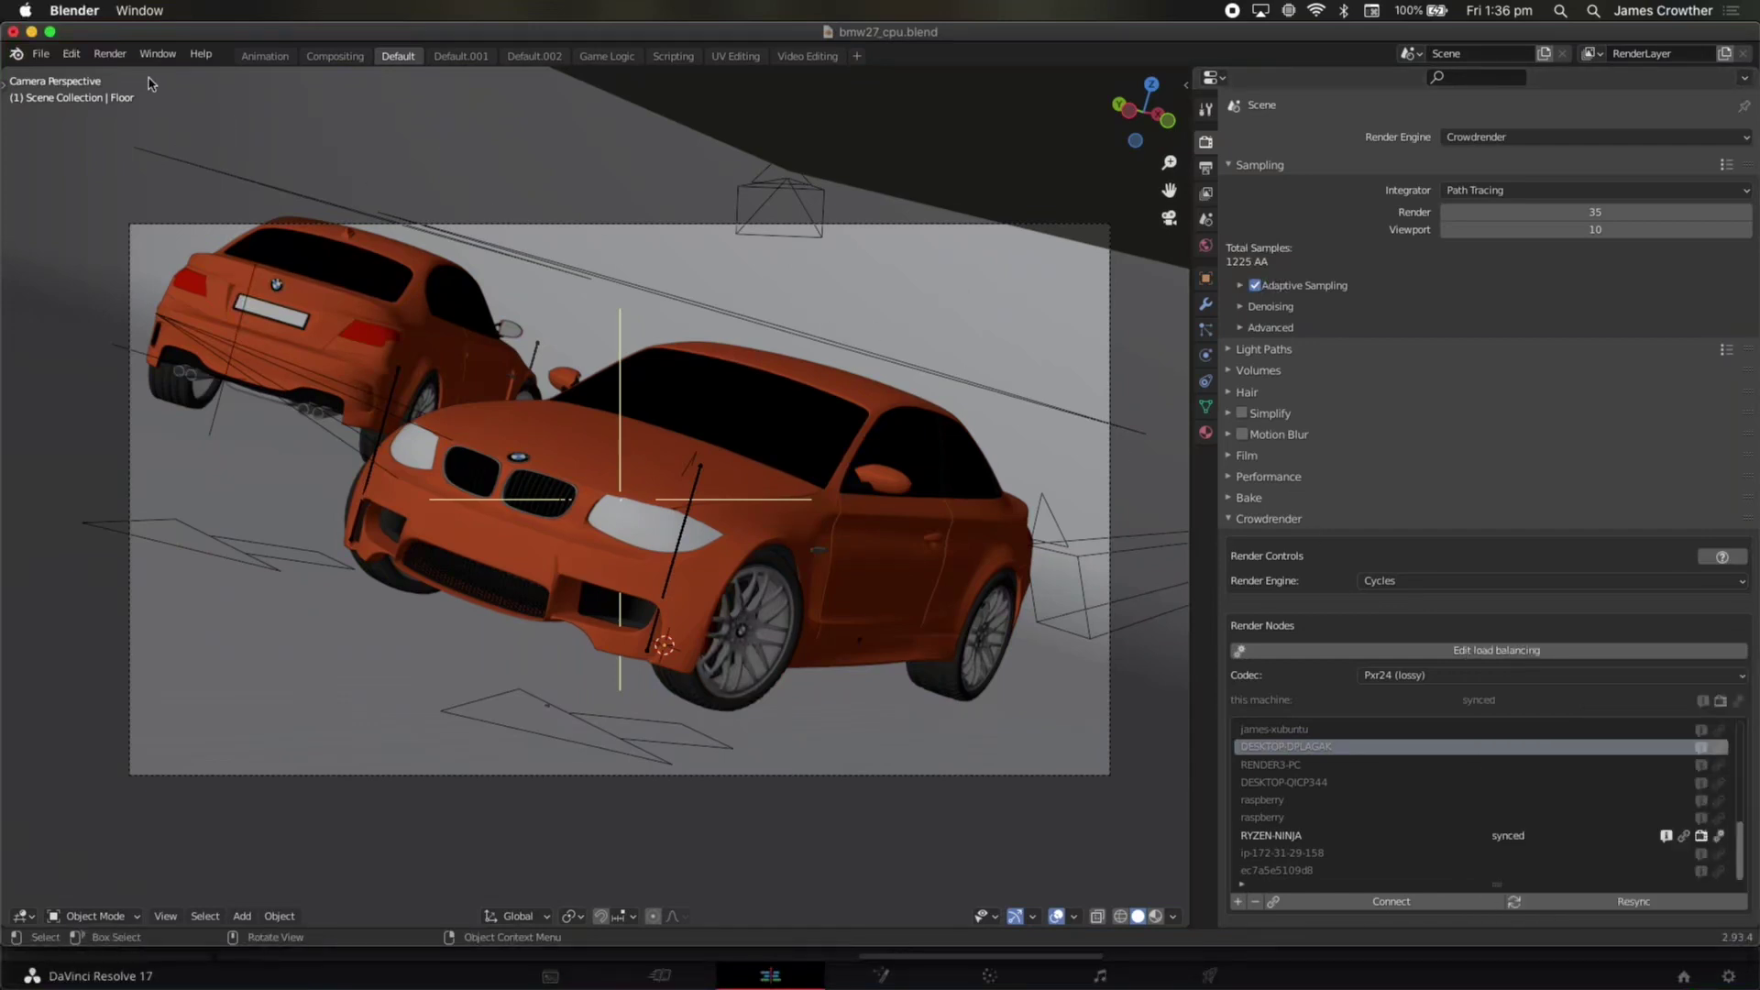
Render frame 1 on RYZEN-NINJA, centre the render window, then switch to empty Slot 2
{"action": "left_click", "coordinate": [111, 54]}
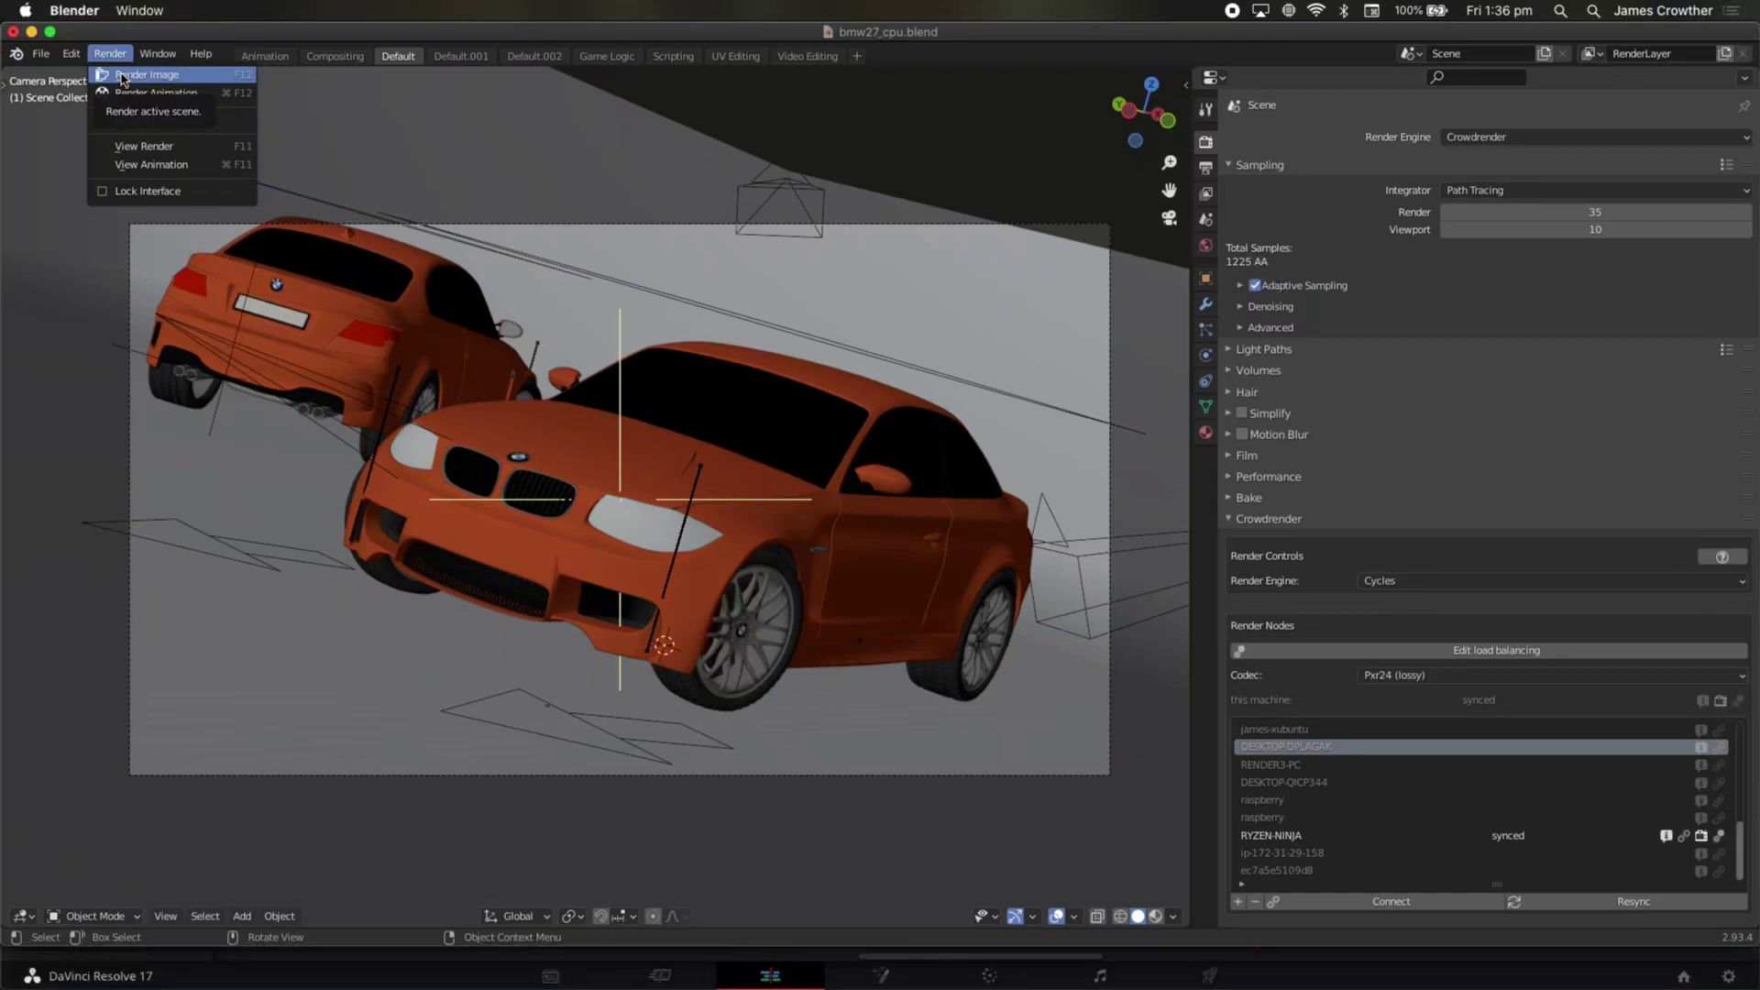
{"action": "left_click", "coordinate": [124, 75]}
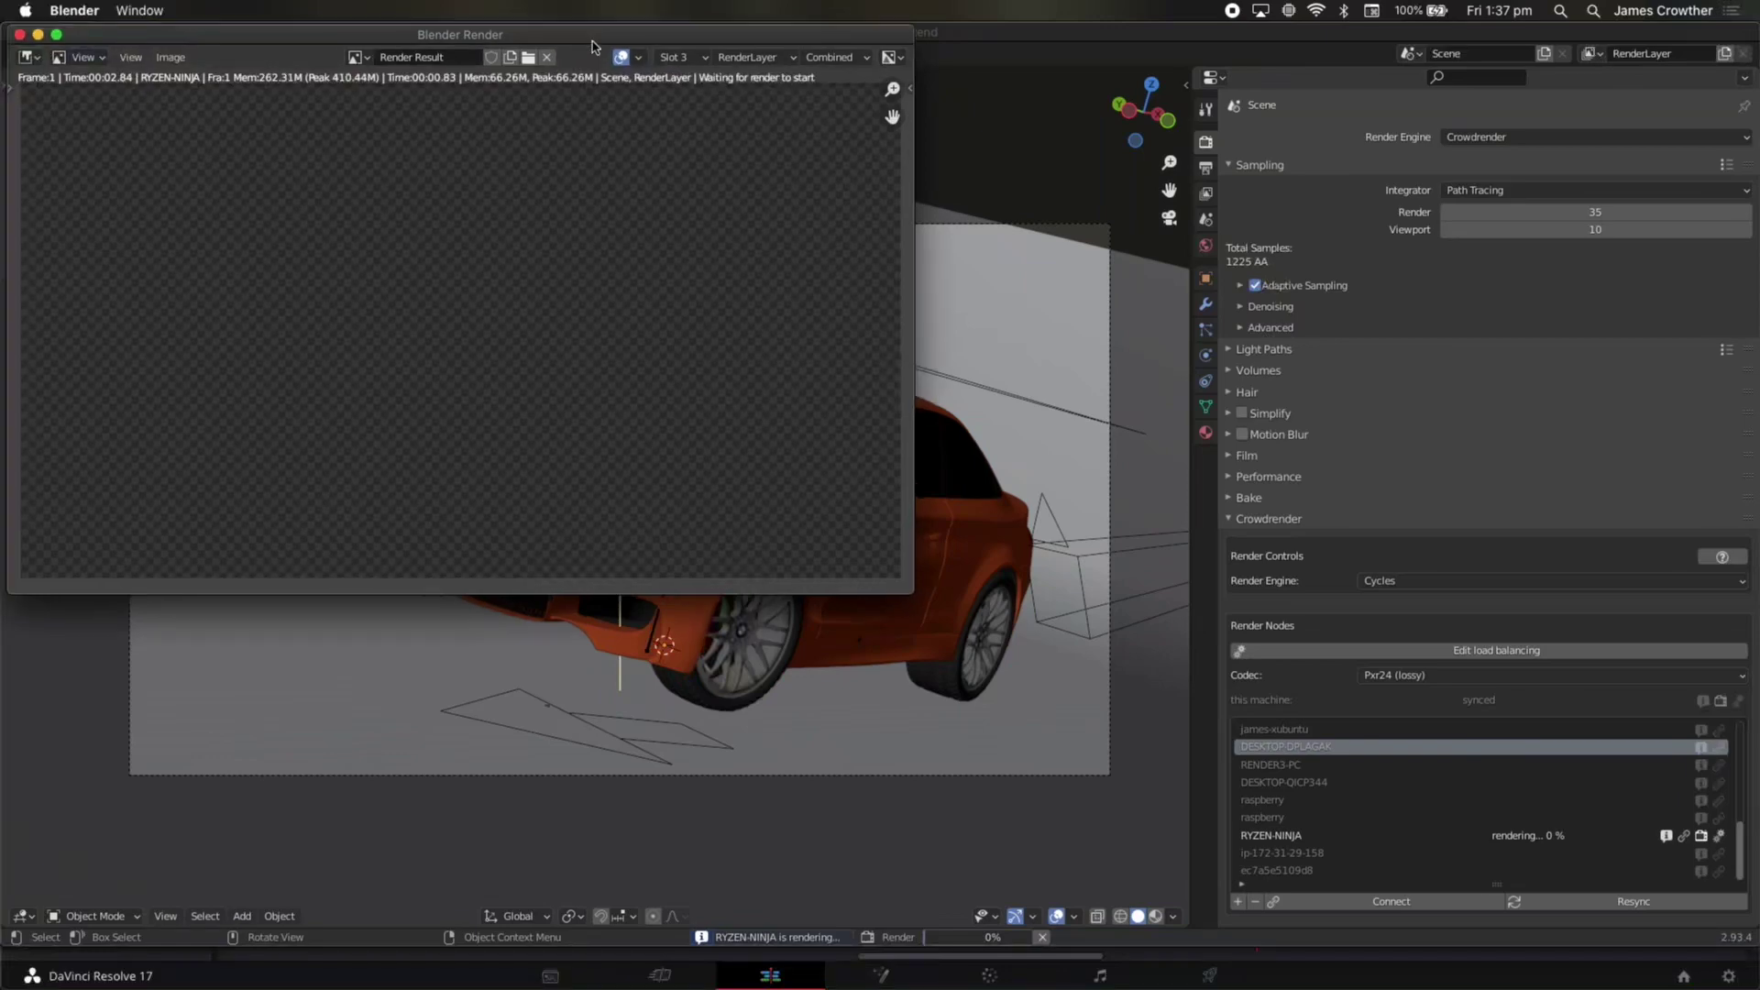
{"action": "left_click_drag", "start_coordinate": [570, 33], "coordinate": [830, 229]}
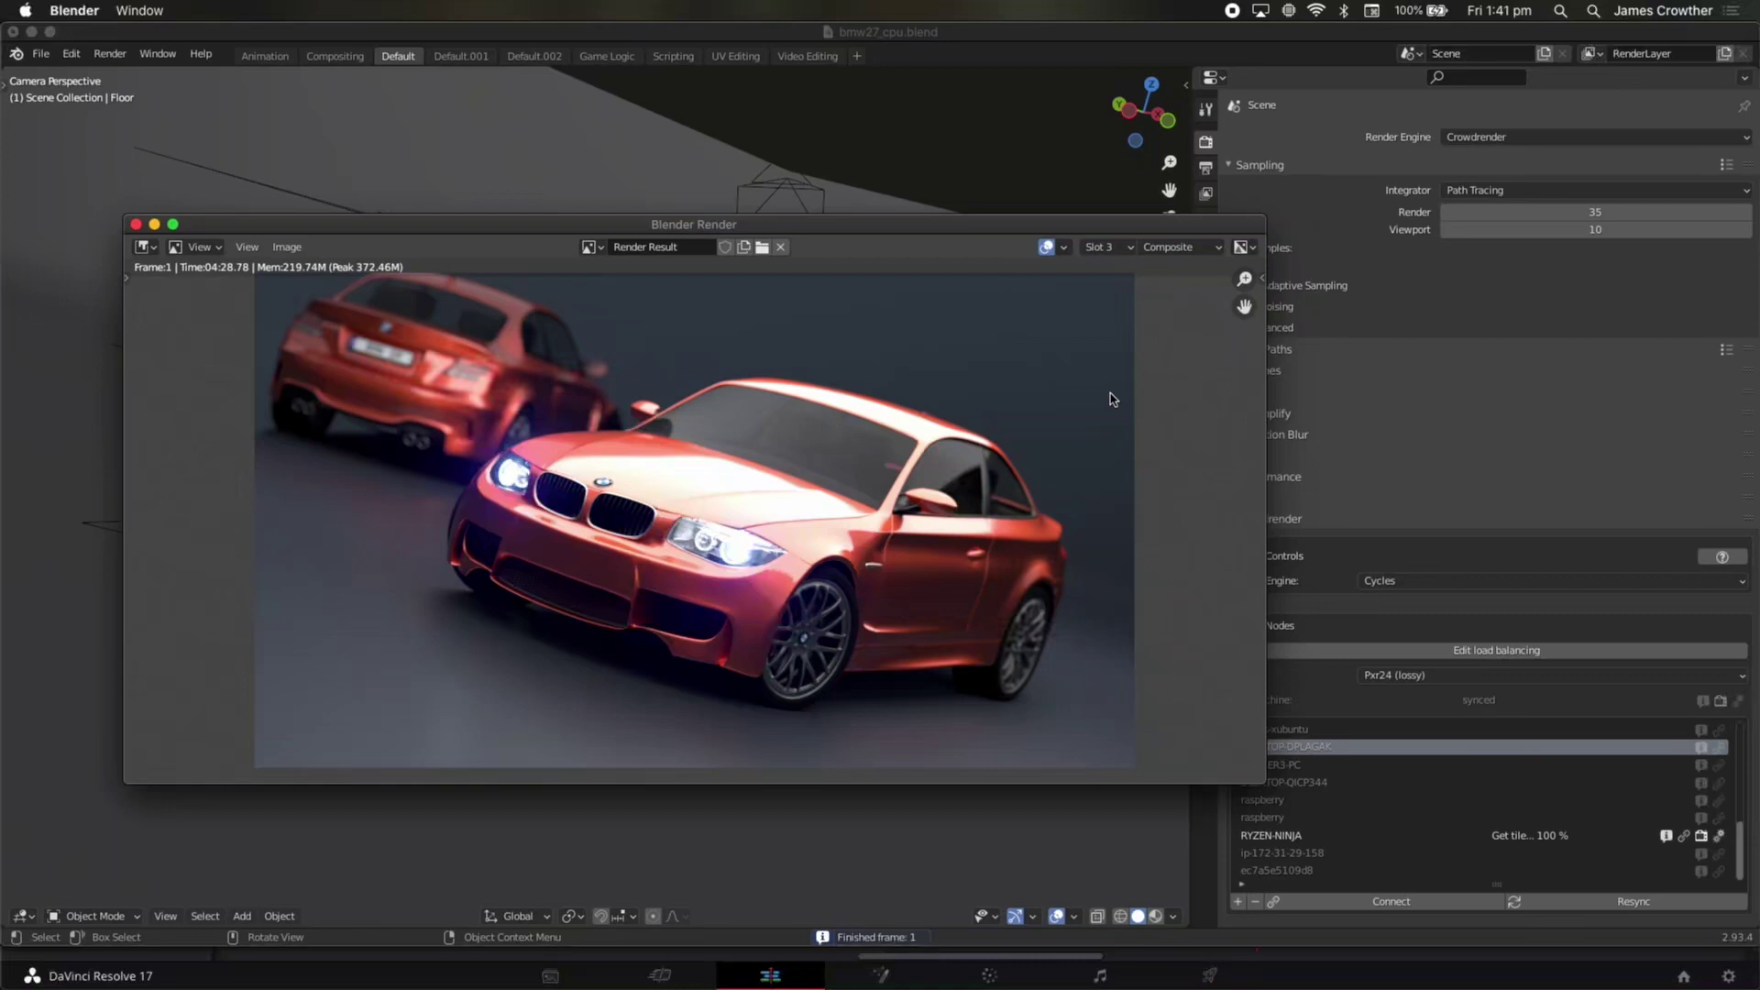
{"action": "key", "text": "2"}
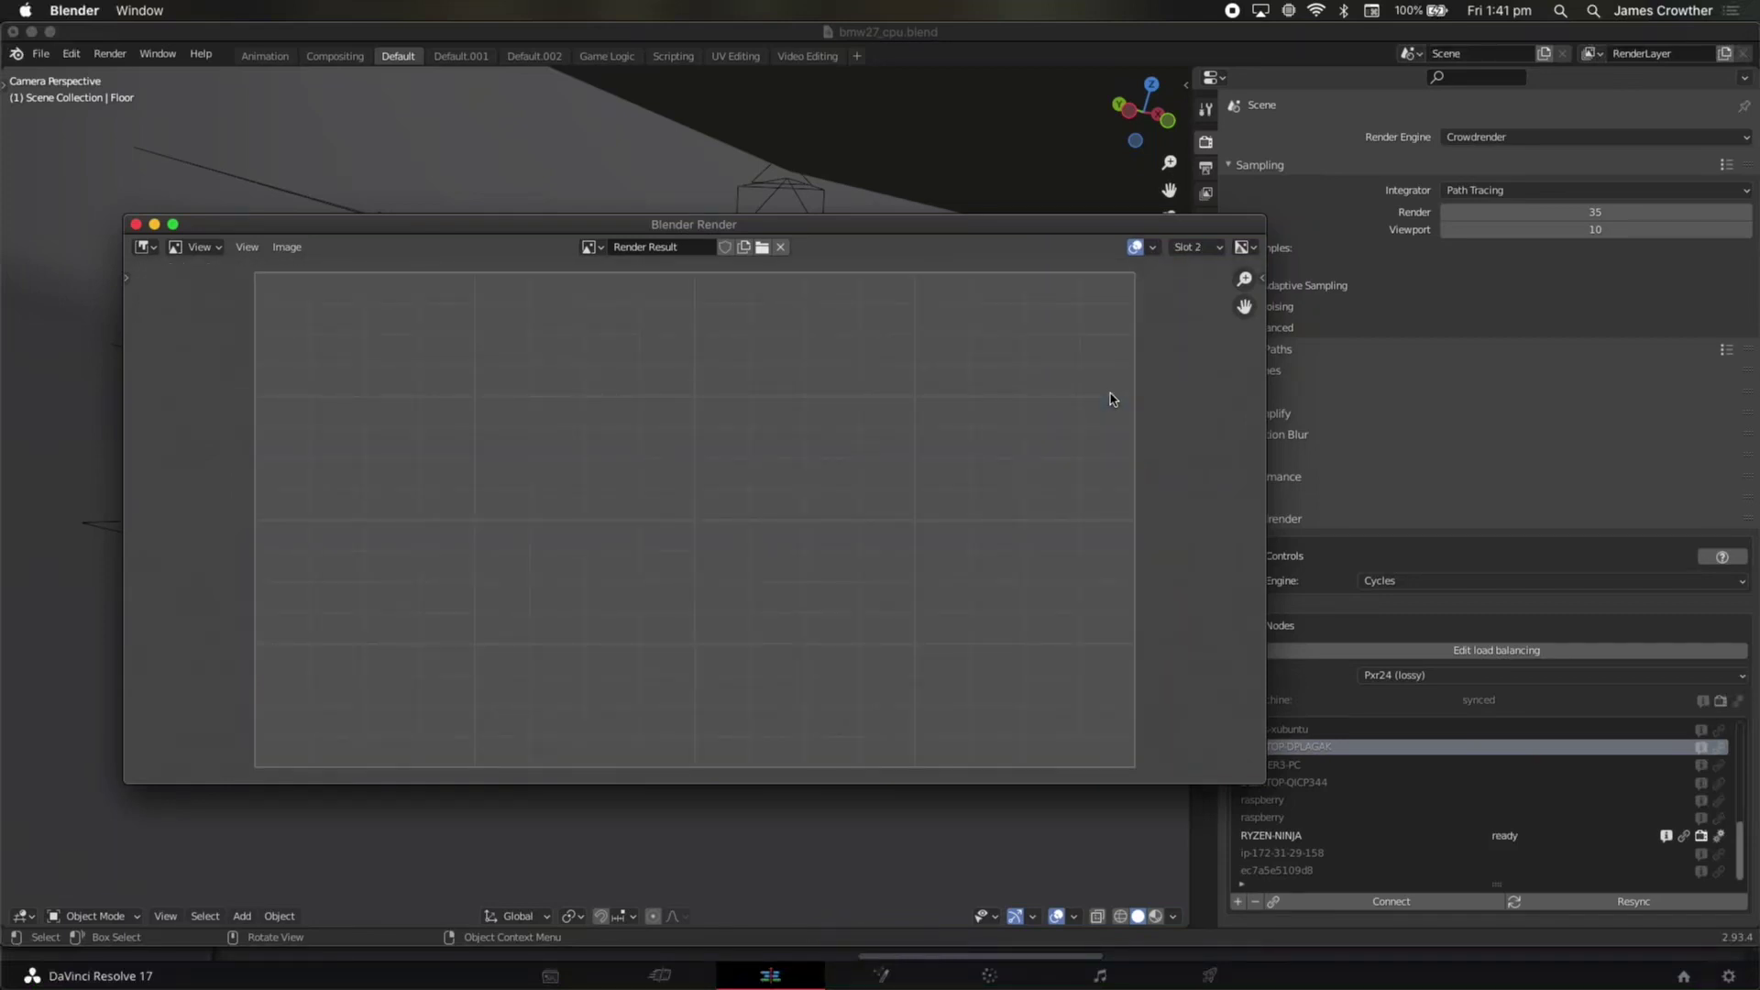
Re-render frame 1 into Slot 2 (01:02.71) and compare it with the earlier 04:28.78 render
{"action": "left_click", "coordinate": [107, 57]}
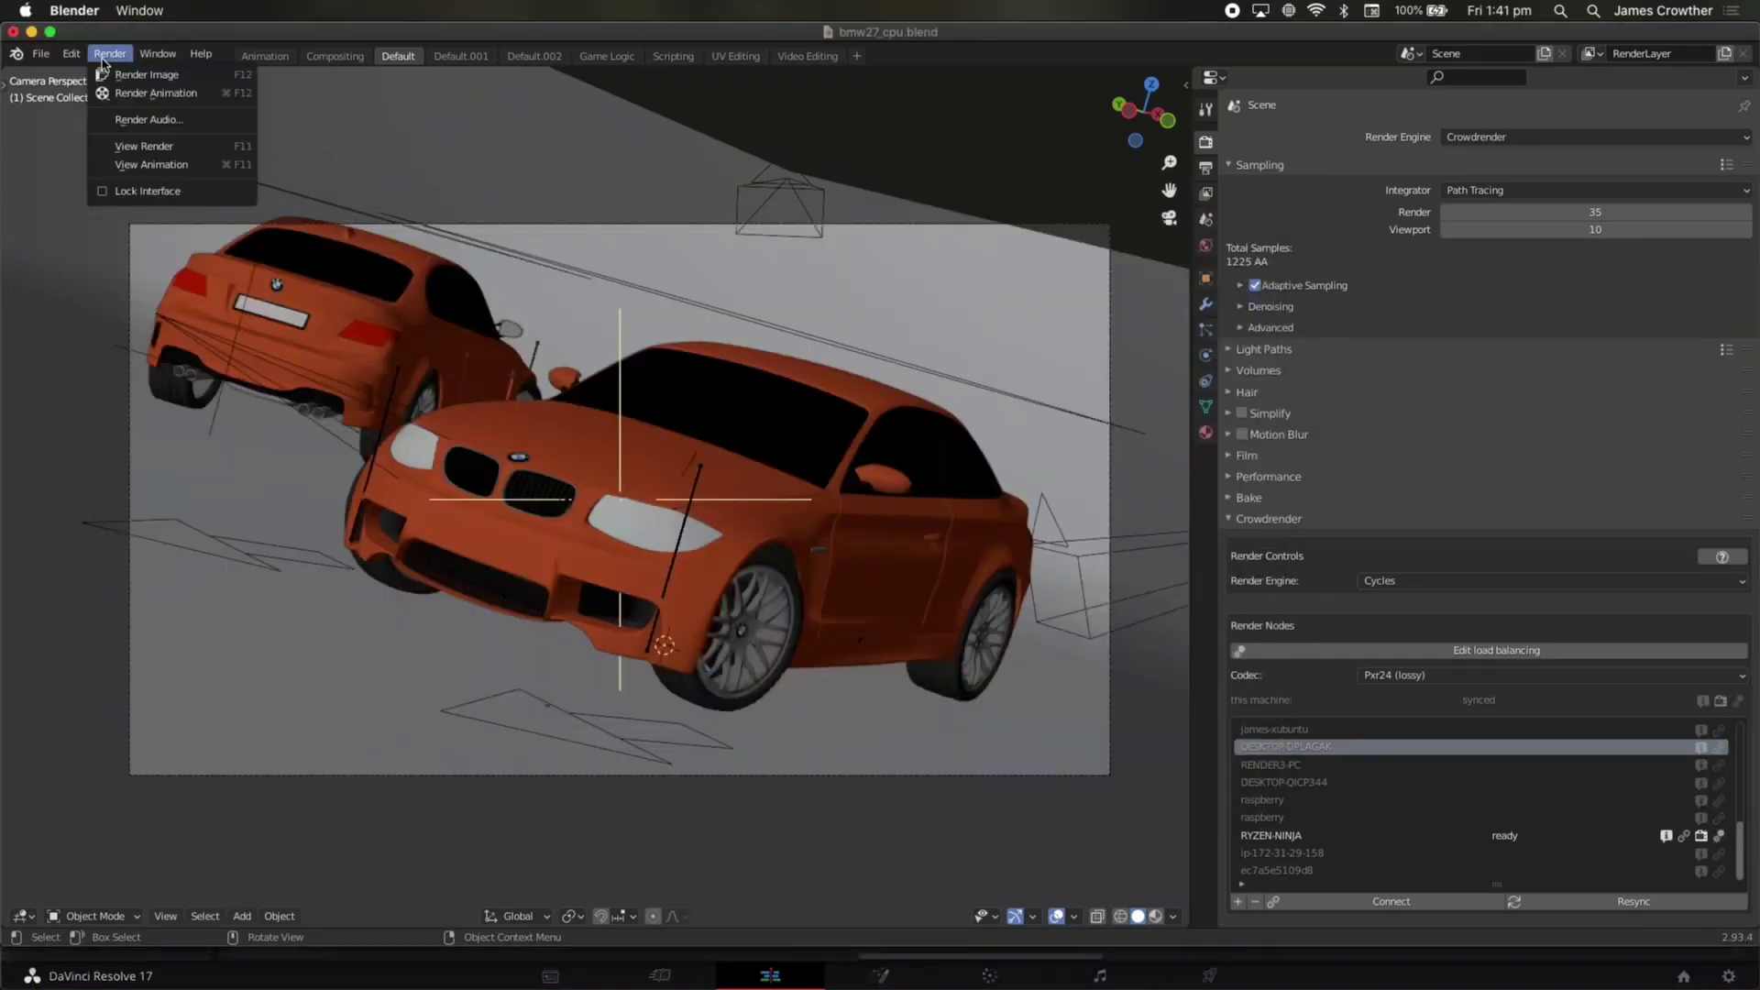
{"action": "left_click", "coordinate": [118, 77]}
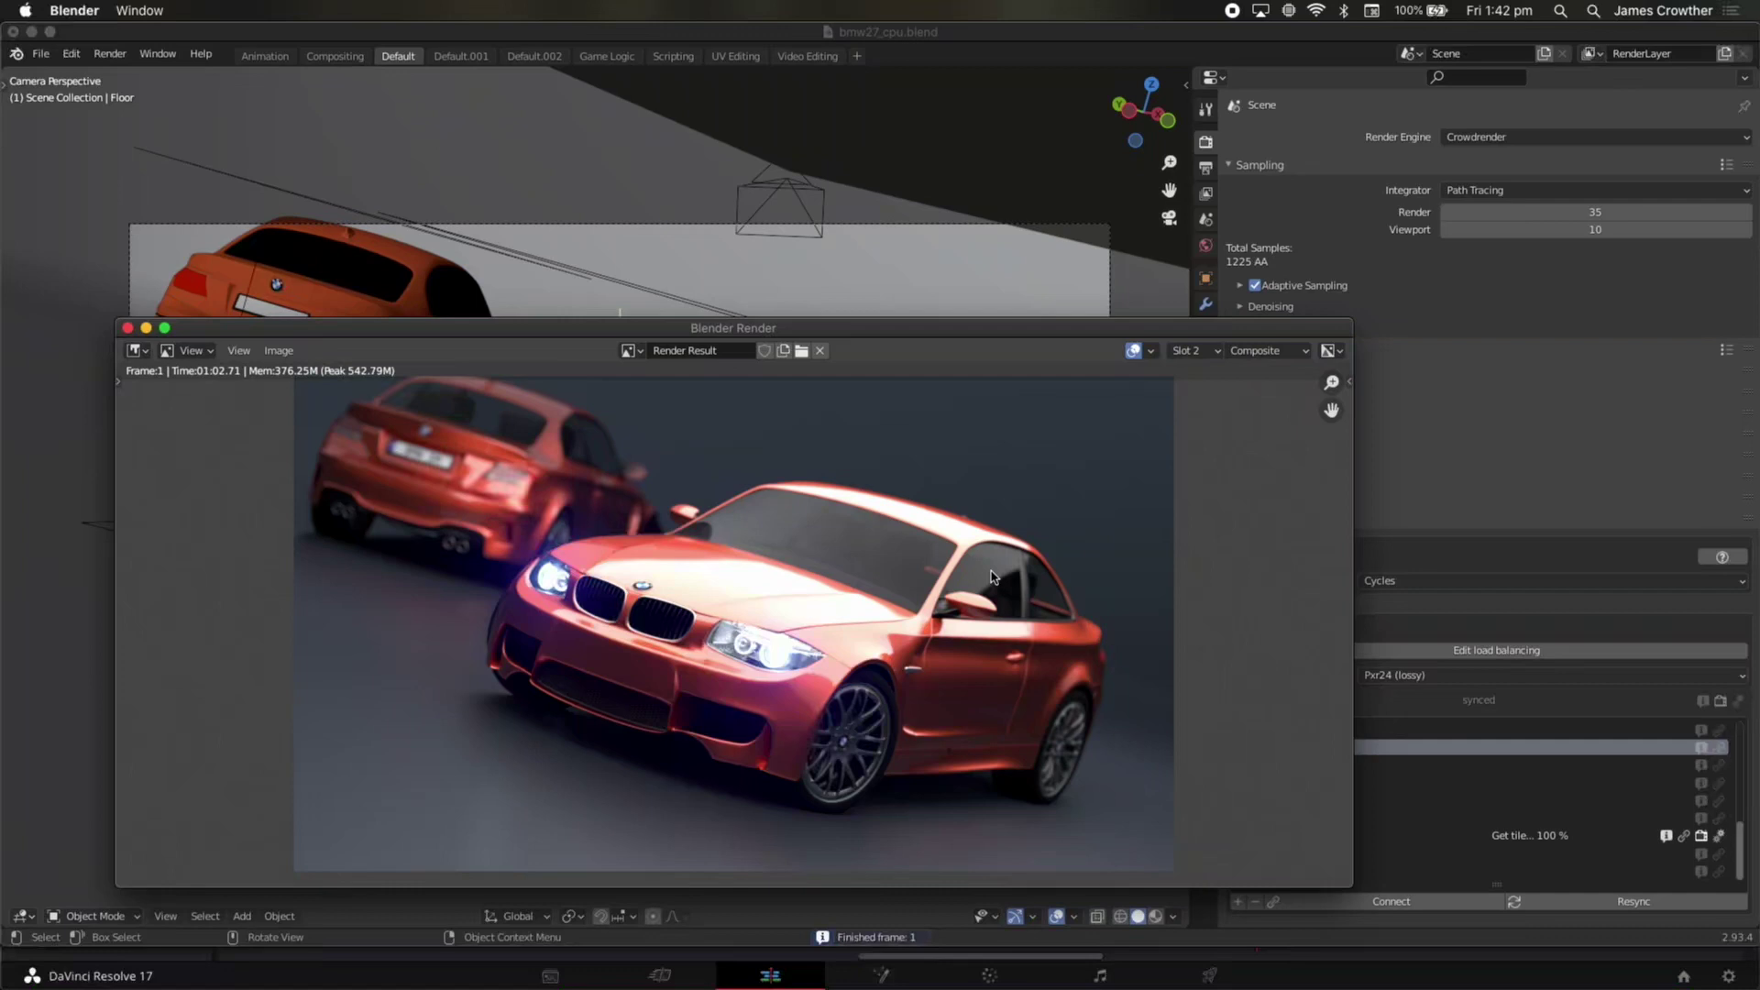
{"action": "key", "text": "j"}
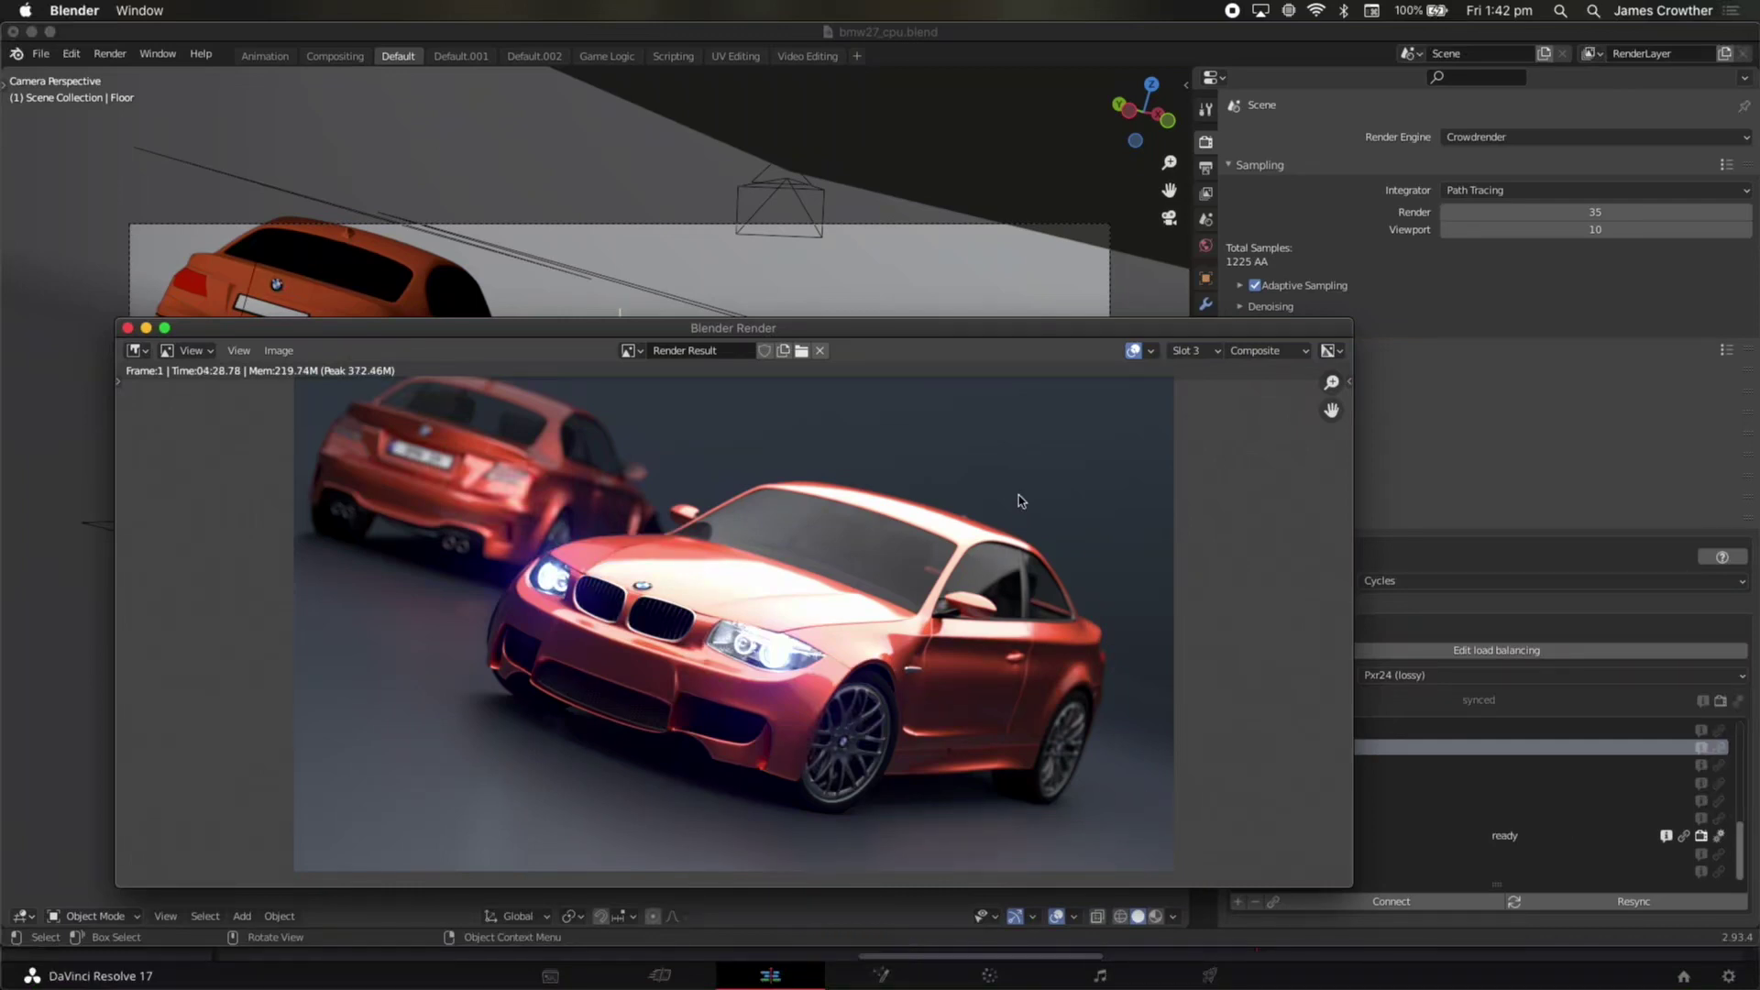
{"action": "key", "text": "1"}
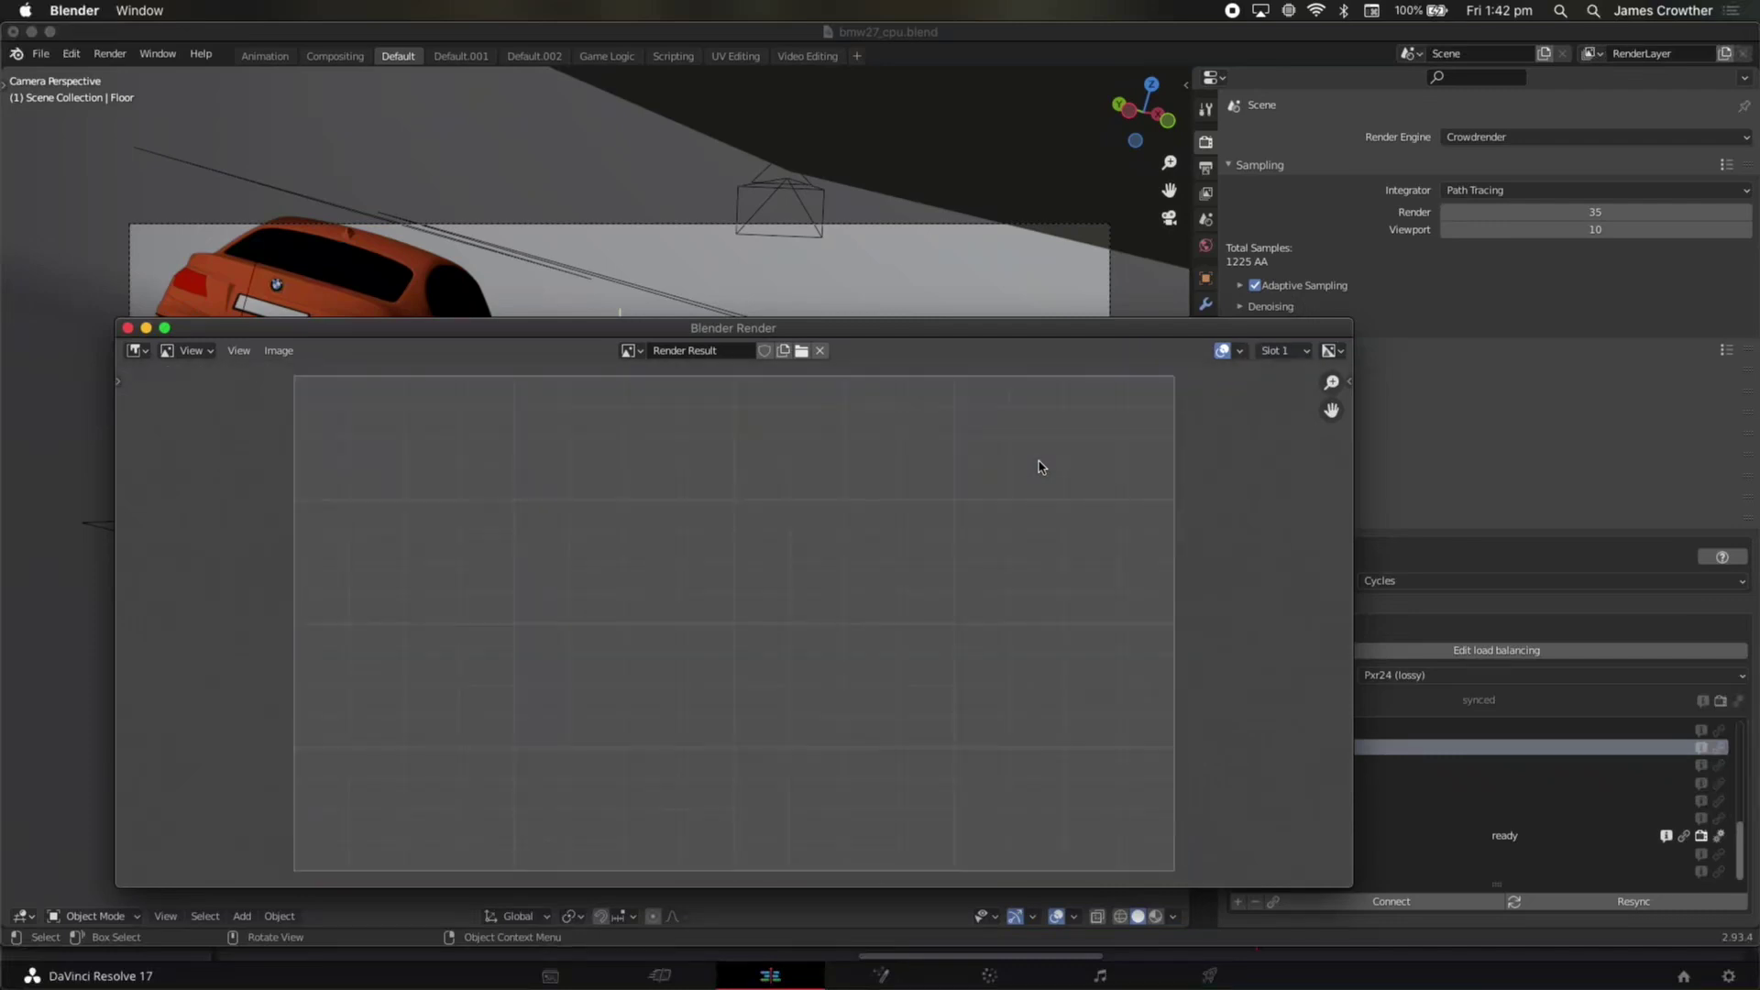
Set the RYZEN-NINJA node's tile_x and tile_y to 100 and apply the settings
{"action": "left_click", "coordinate": [1720, 840]}
{"action": "left_click", "coordinate": [1719, 837]}
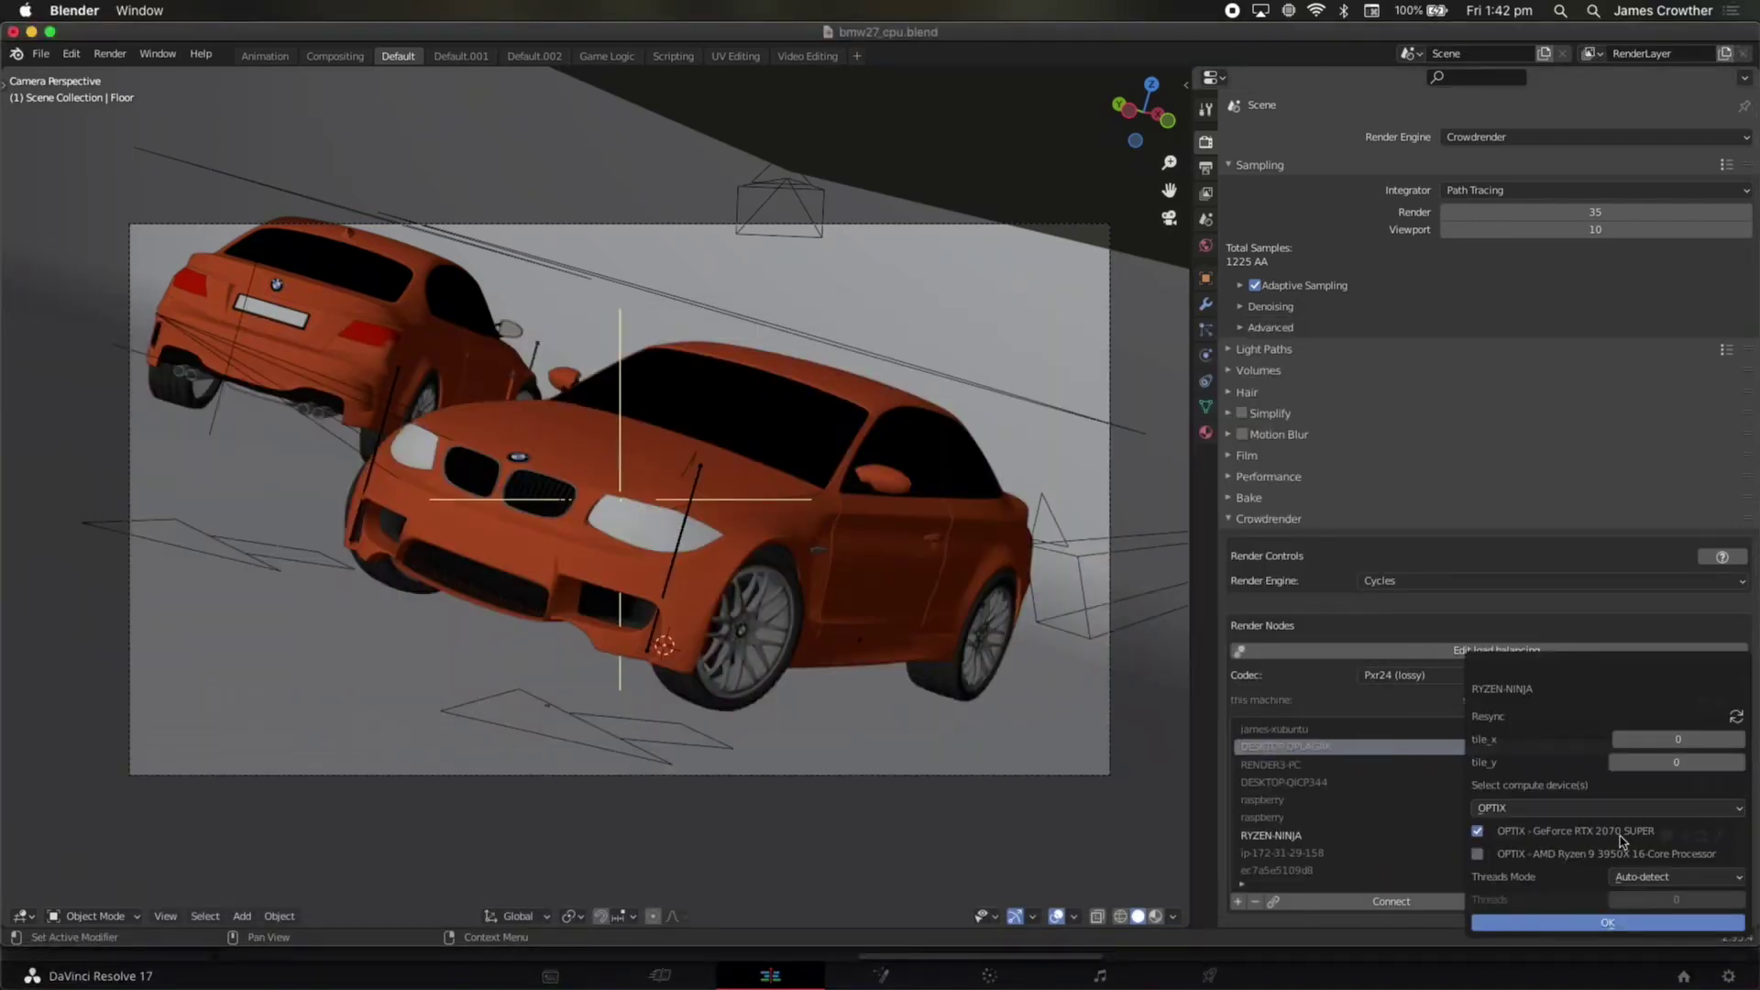
{"action": "left_click", "coordinate": [1678, 741]}
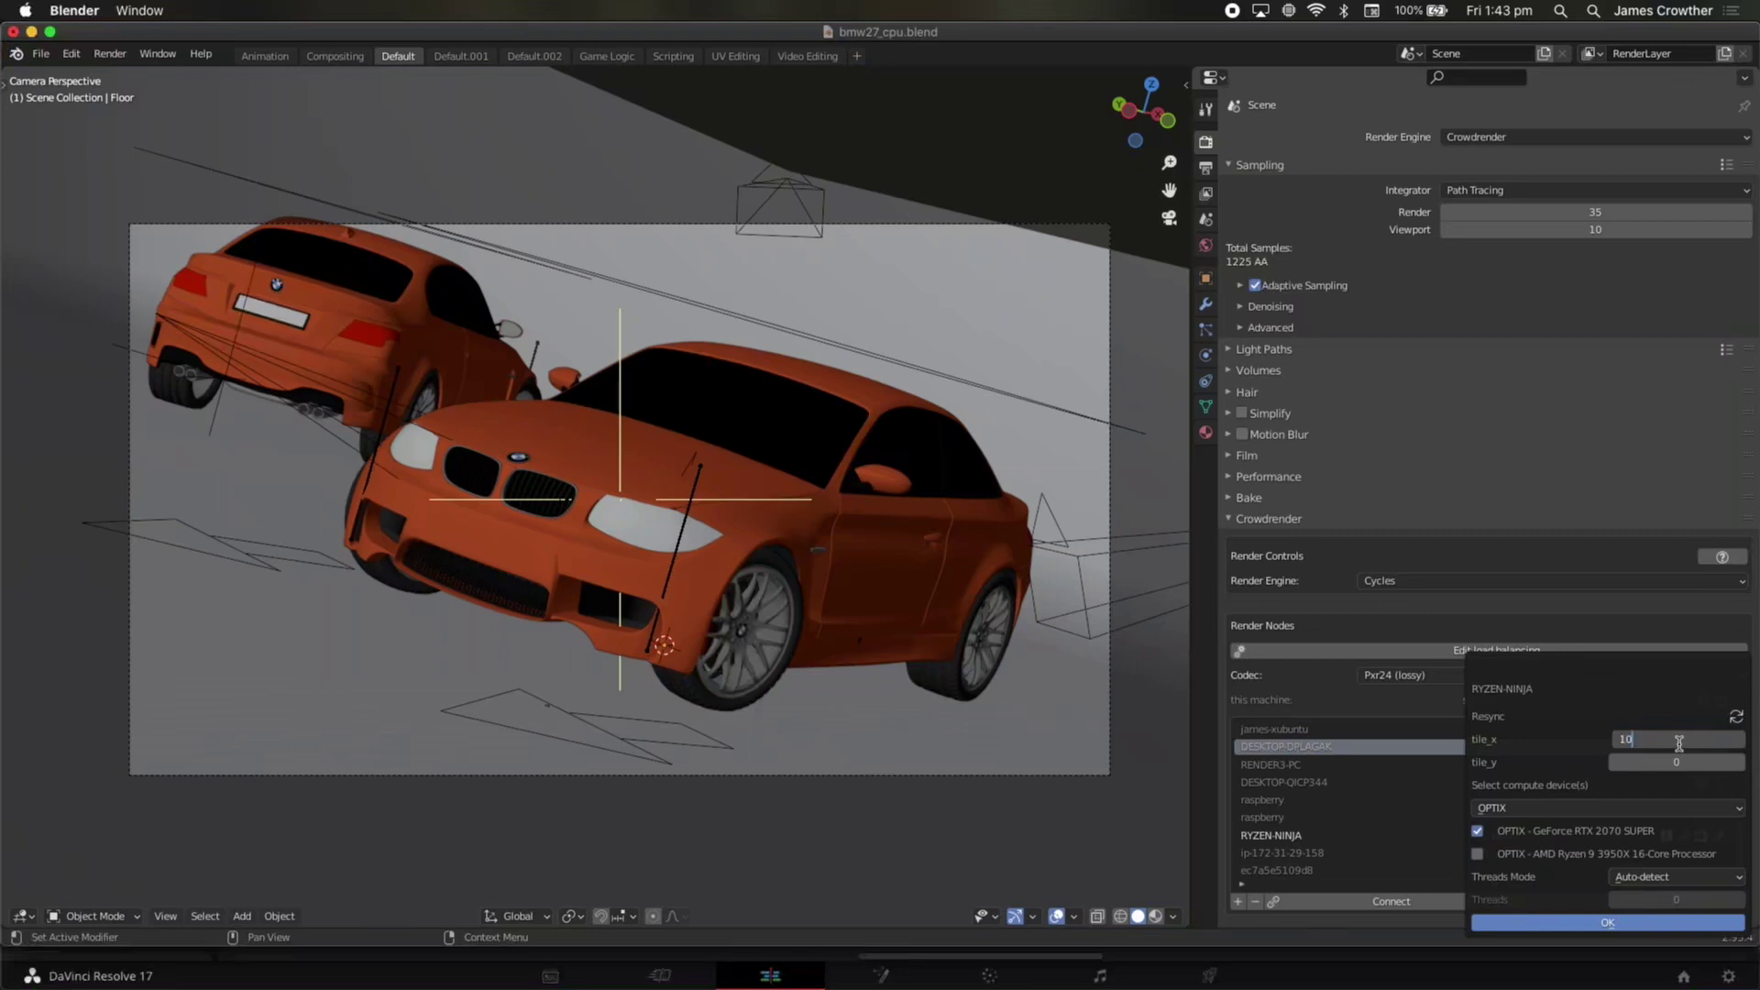
{"action": "key", "text": "Return"}
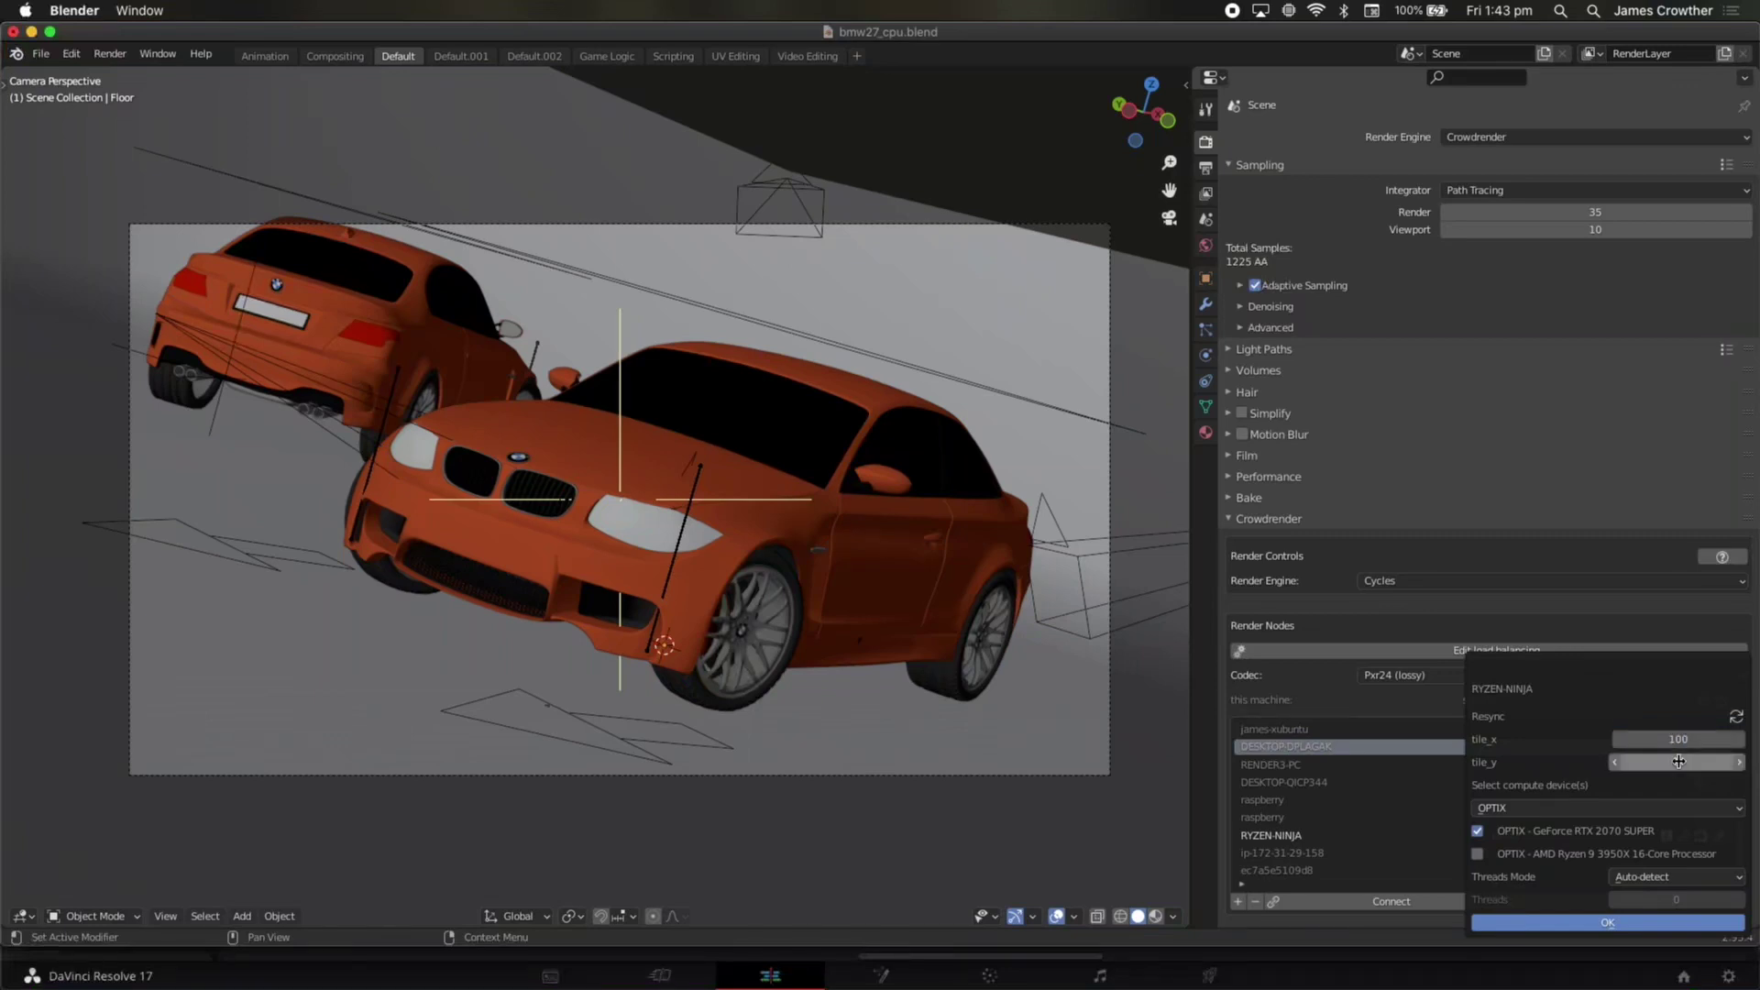
{"action": "left_click", "coordinate": [1678, 761]}
{"action": "type", "text": "100"}
{"action": "key", "text": "Return"}
{"action": "left_click", "coordinate": [1609, 922]}
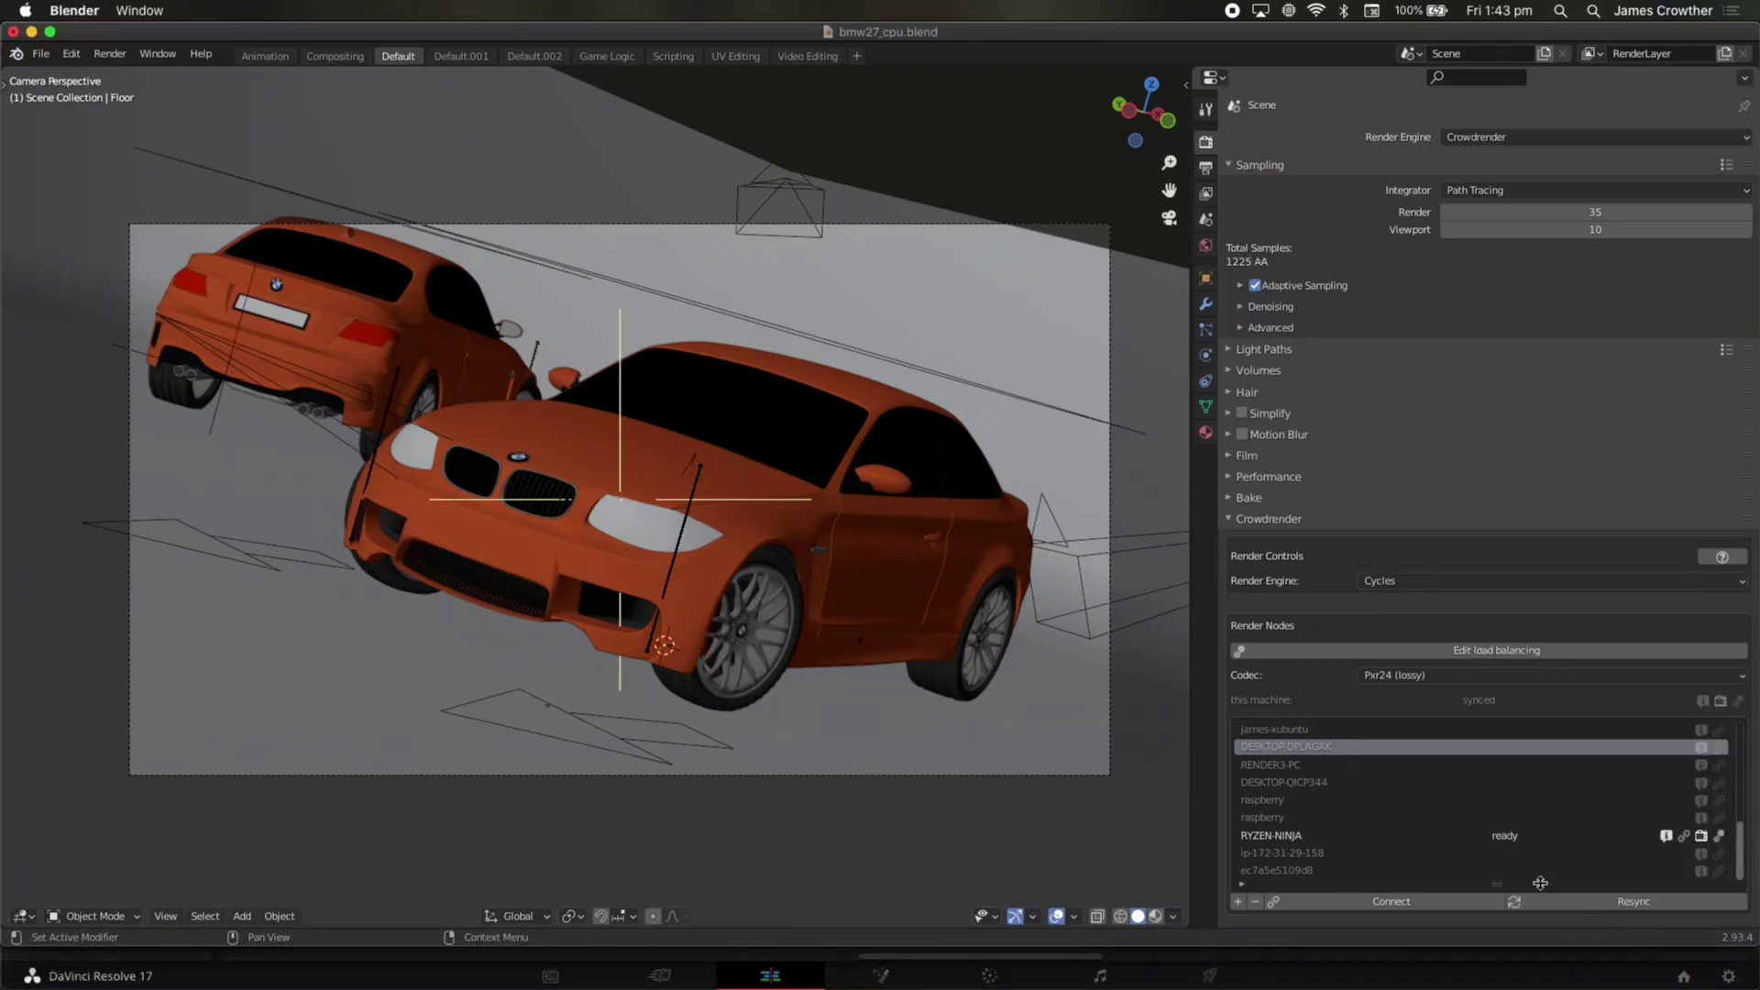
Render the car frame with 100 × 100 tiles and compare its 00:29.48 time against the previous slot
{"action": "left_click", "coordinate": [110, 54]}
{"action": "left_click", "coordinate": [114, 74]}
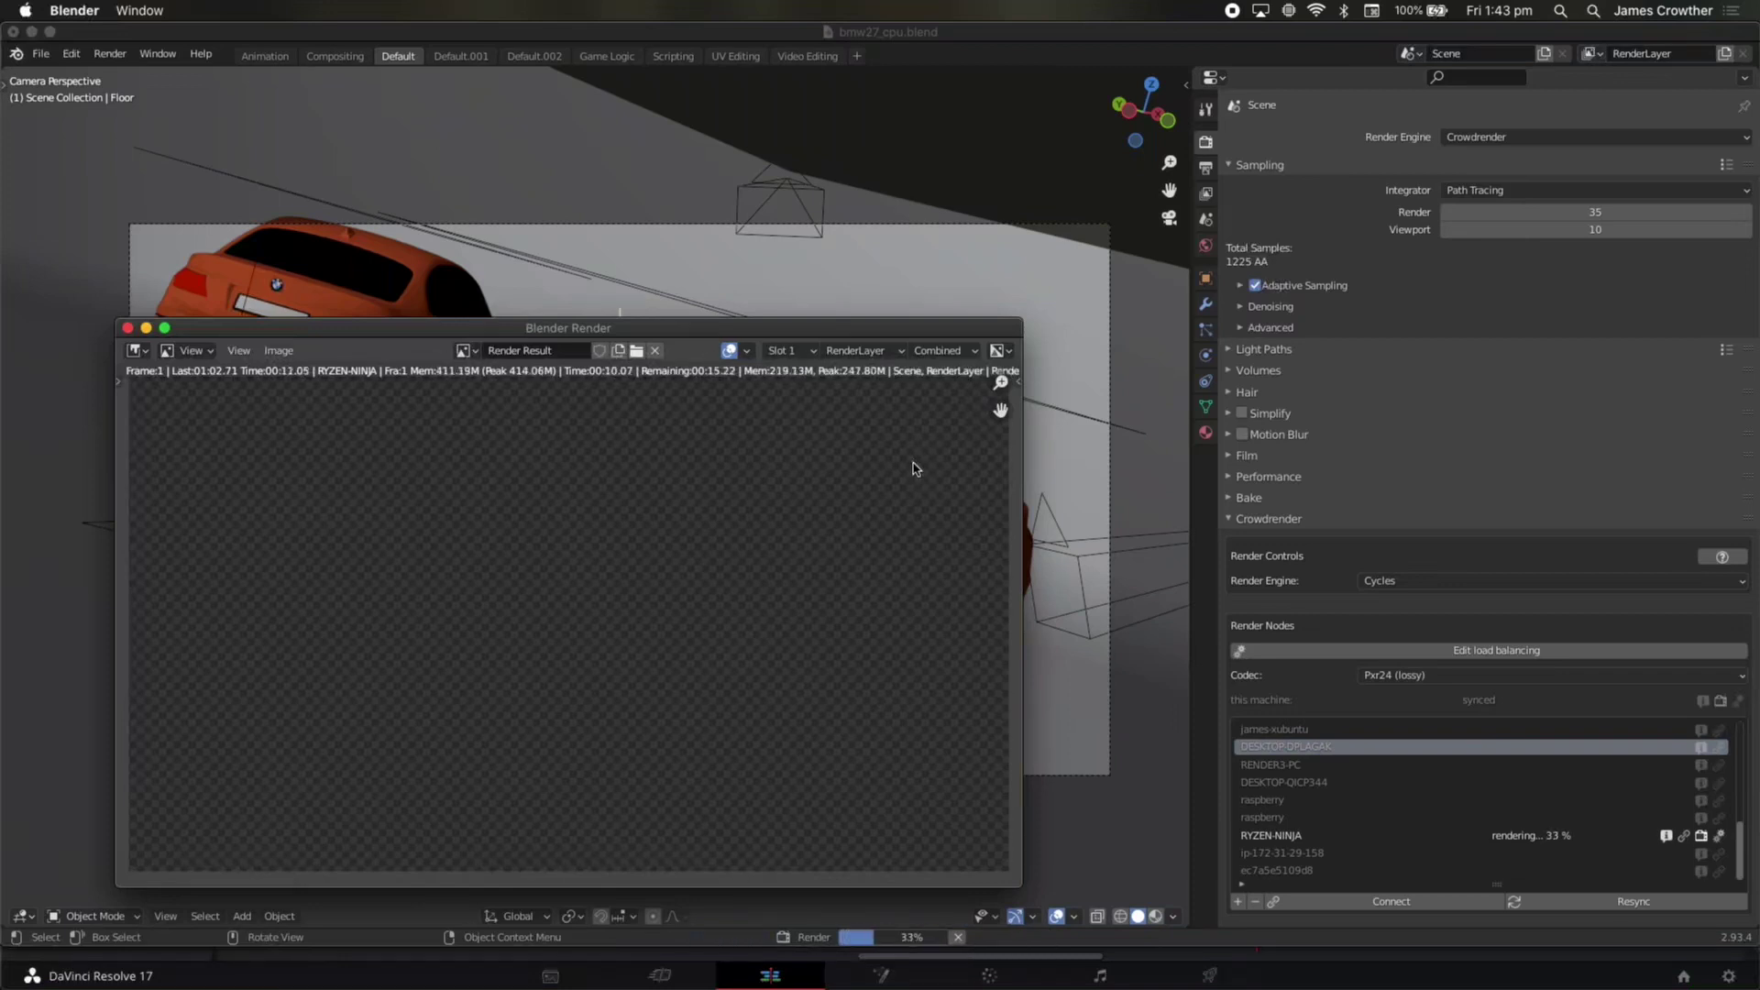
{"action": "left_click_drag", "start_coordinate": [1021, 496], "coordinate": [1423, 495]}
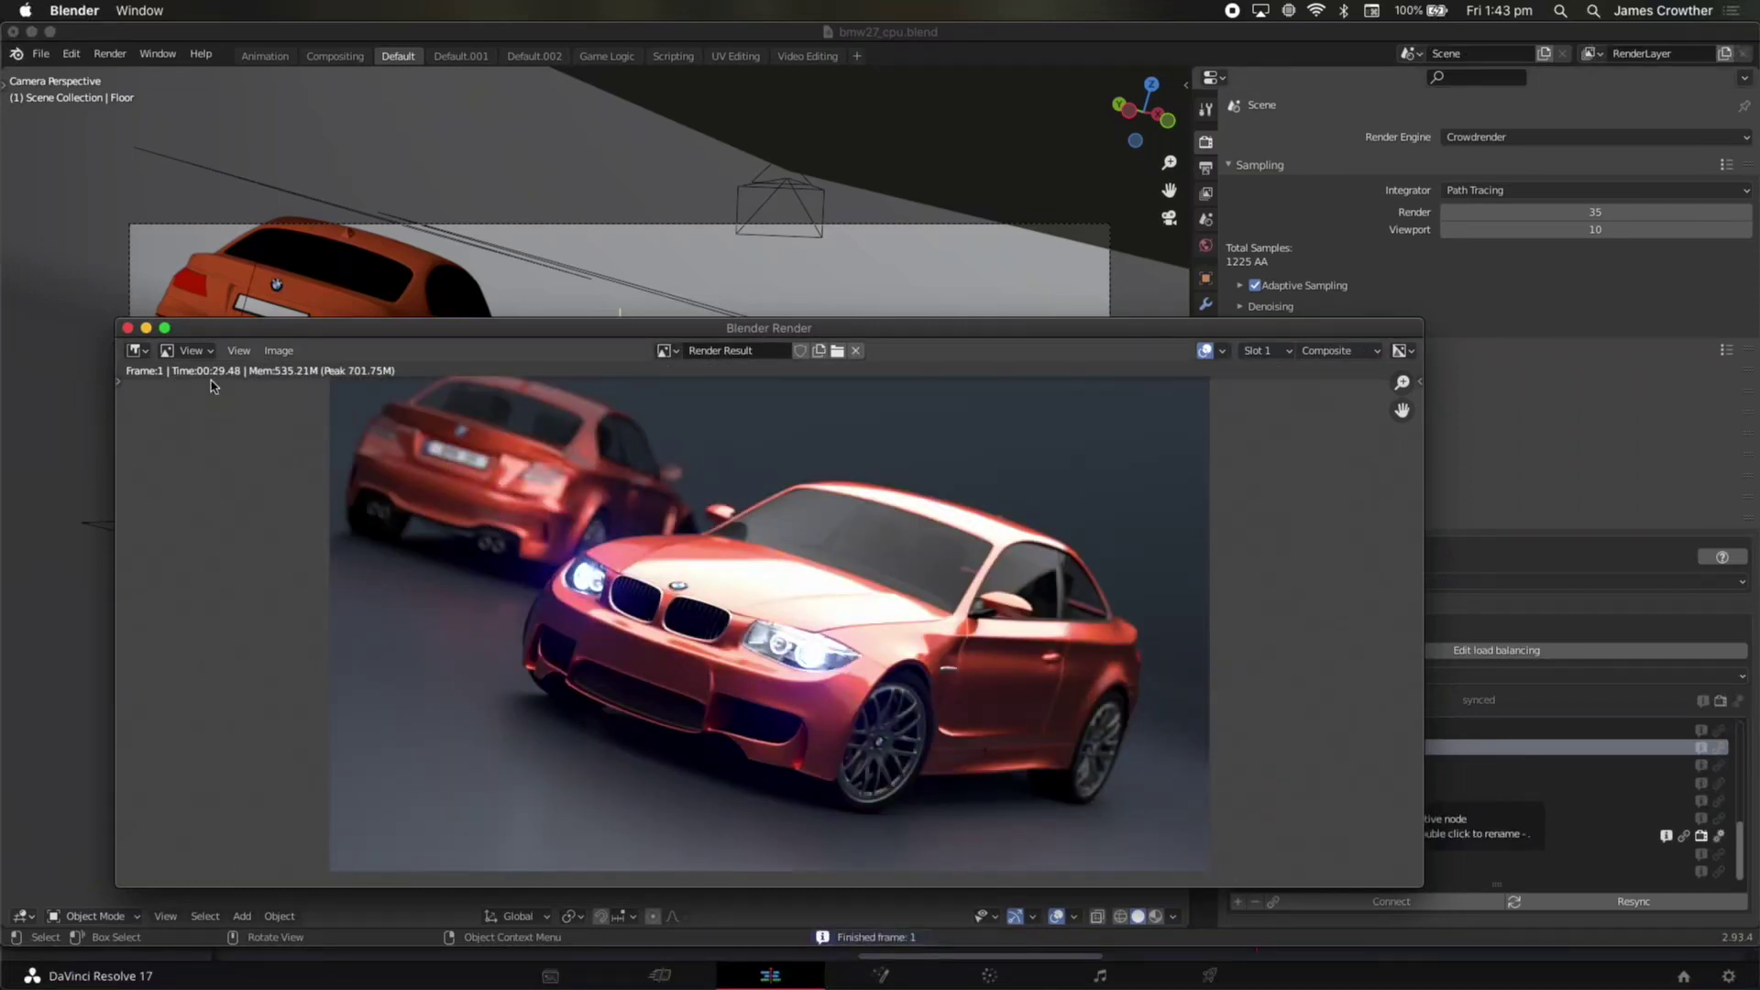
{"action": "key", "text": "j"}
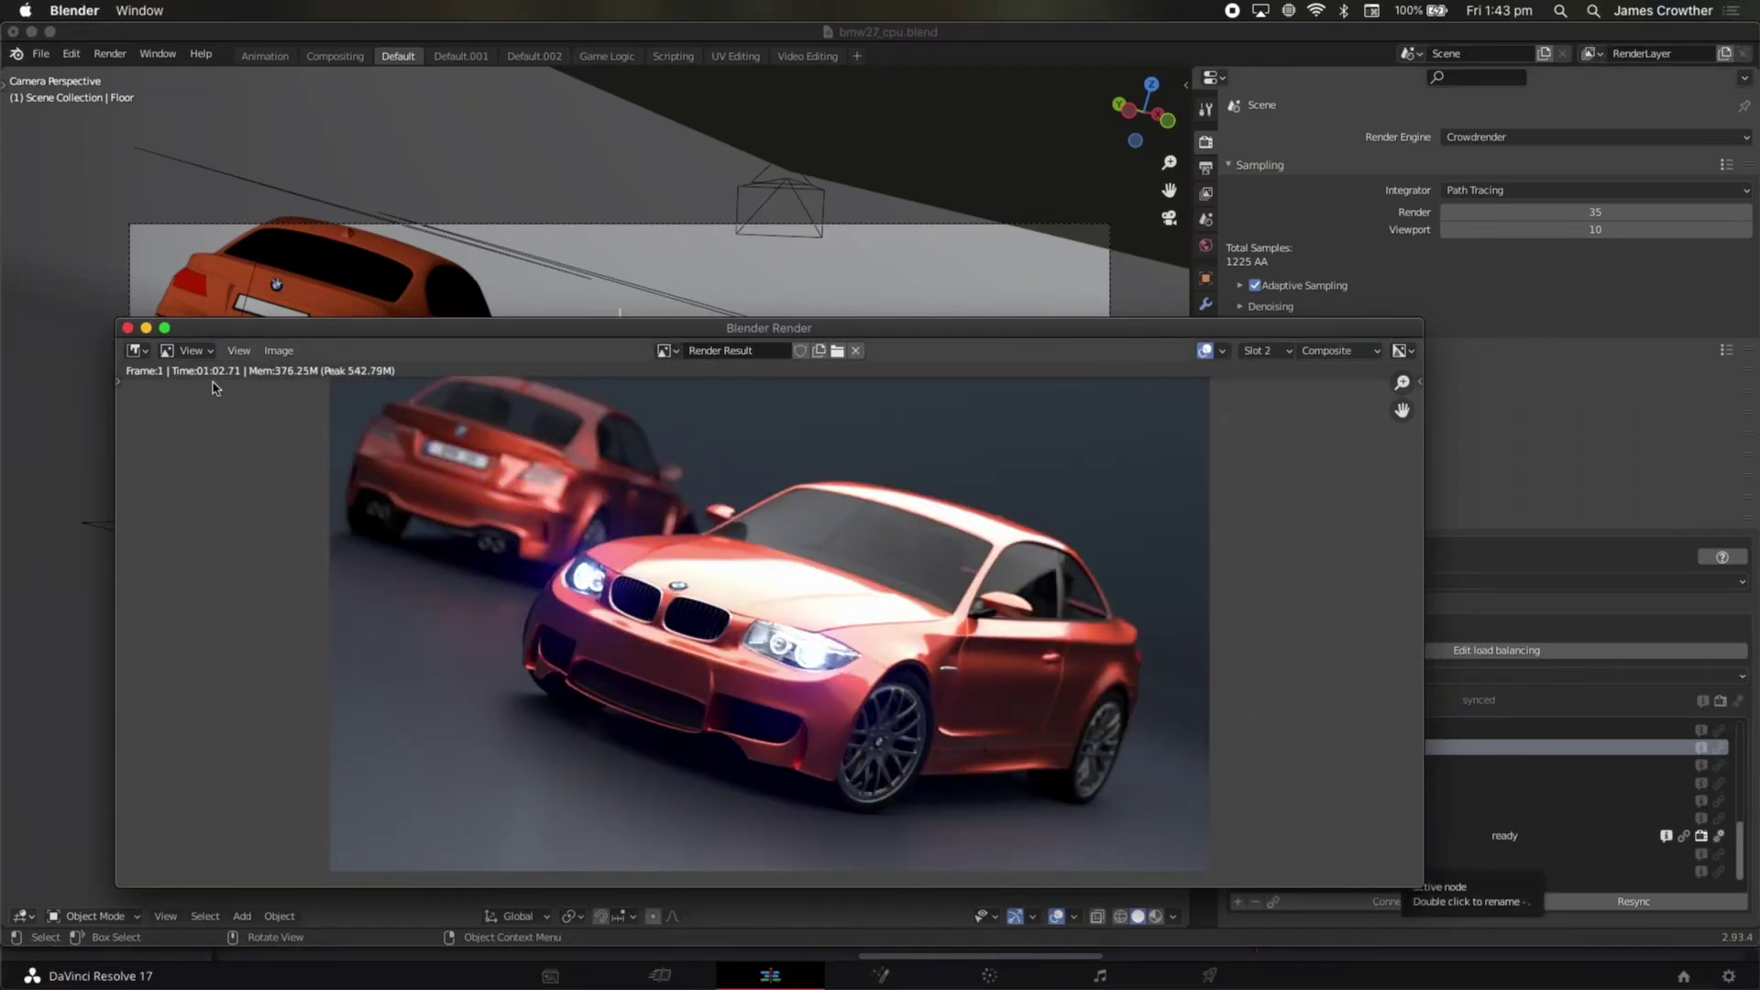
{"action": "key", "text": "j"}
{"action": "key", "text": "j"}
{"action": "key", "text": "j"}
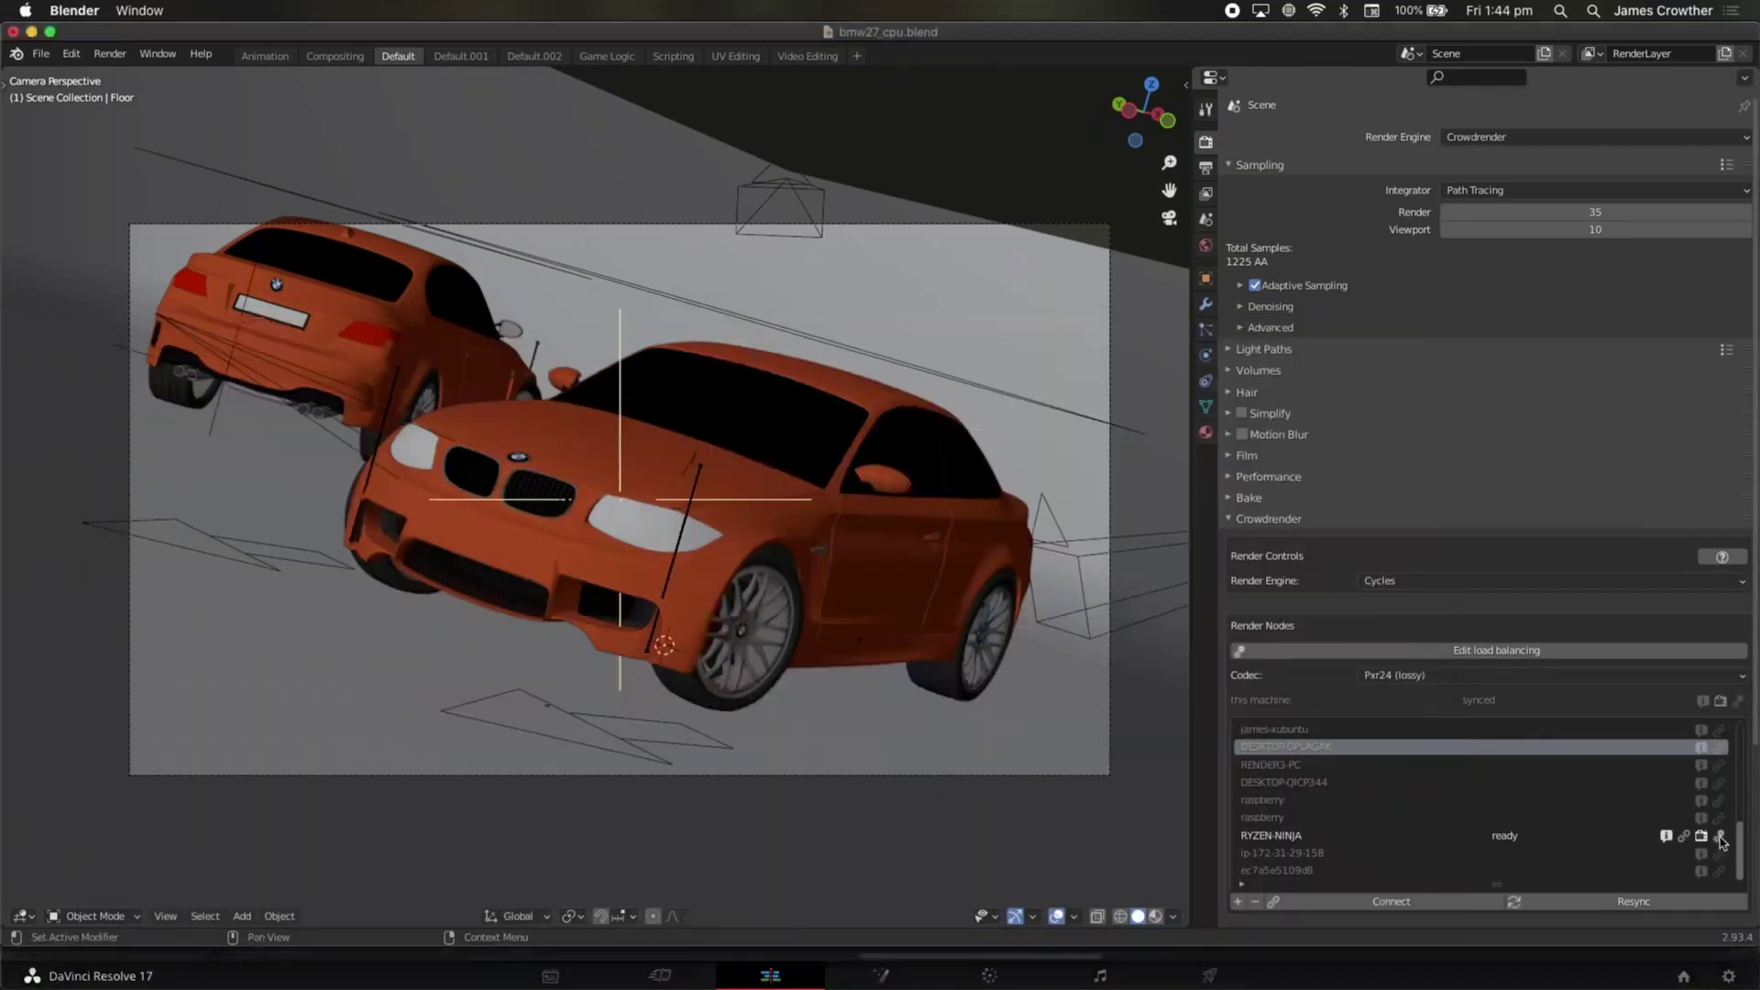
Change RYZEN-NINJA's tile size to 150 × 150 and apply it
{"action": "left_click", "coordinate": [1718, 835]}
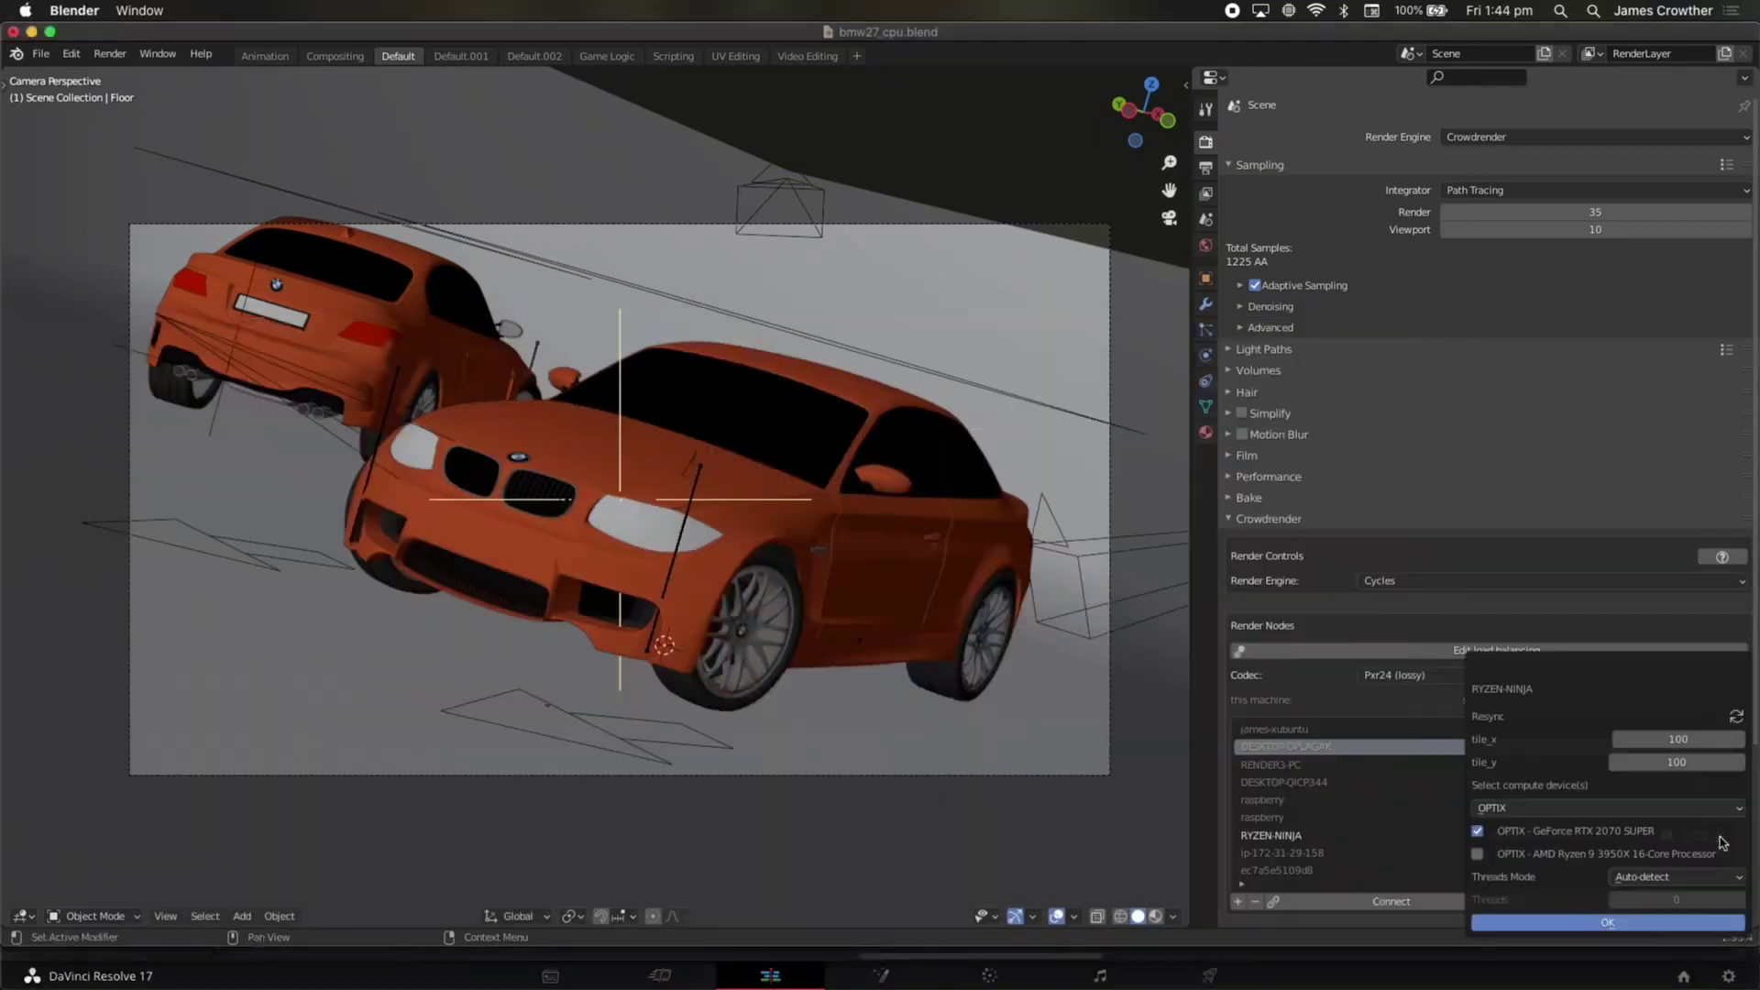
{"action": "left_click", "coordinate": [1700, 739]}
{"action": "type", "text": "150"}
{"action": "key", "text": "Tab"}
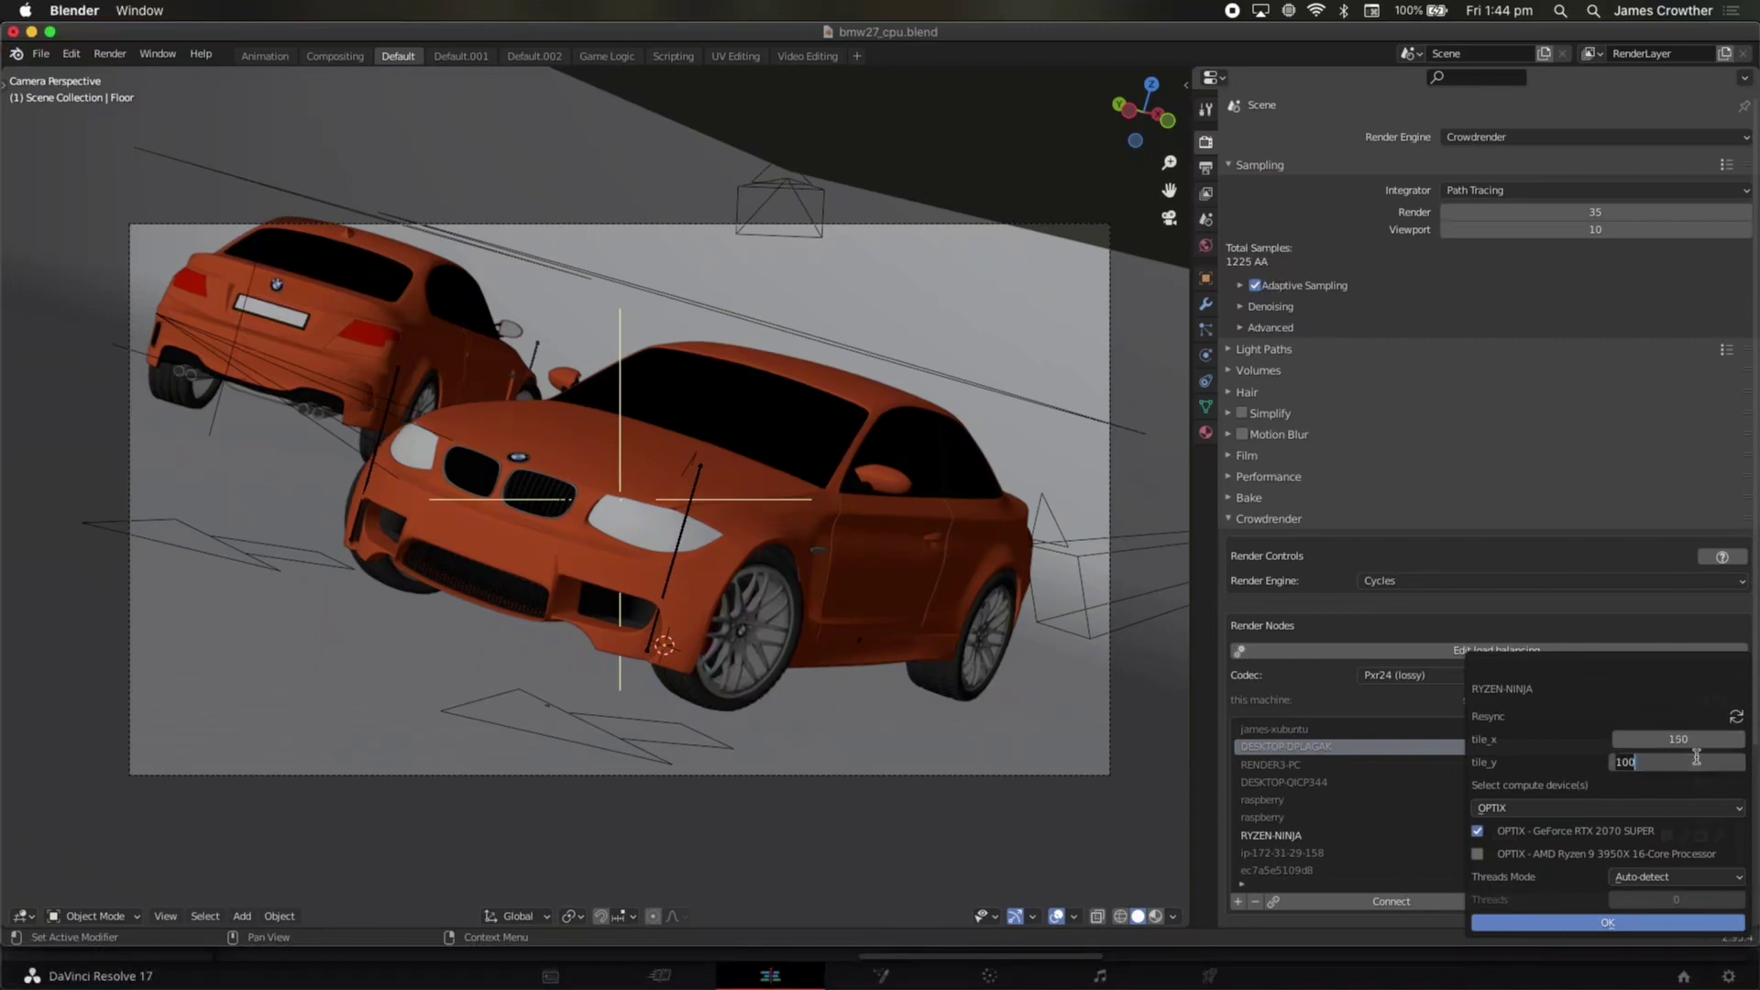
{"action": "type", "text": "150"}
{"action": "key", "text": "Return"}
{"action": "left_click", "coordinate": [1612, 920]}
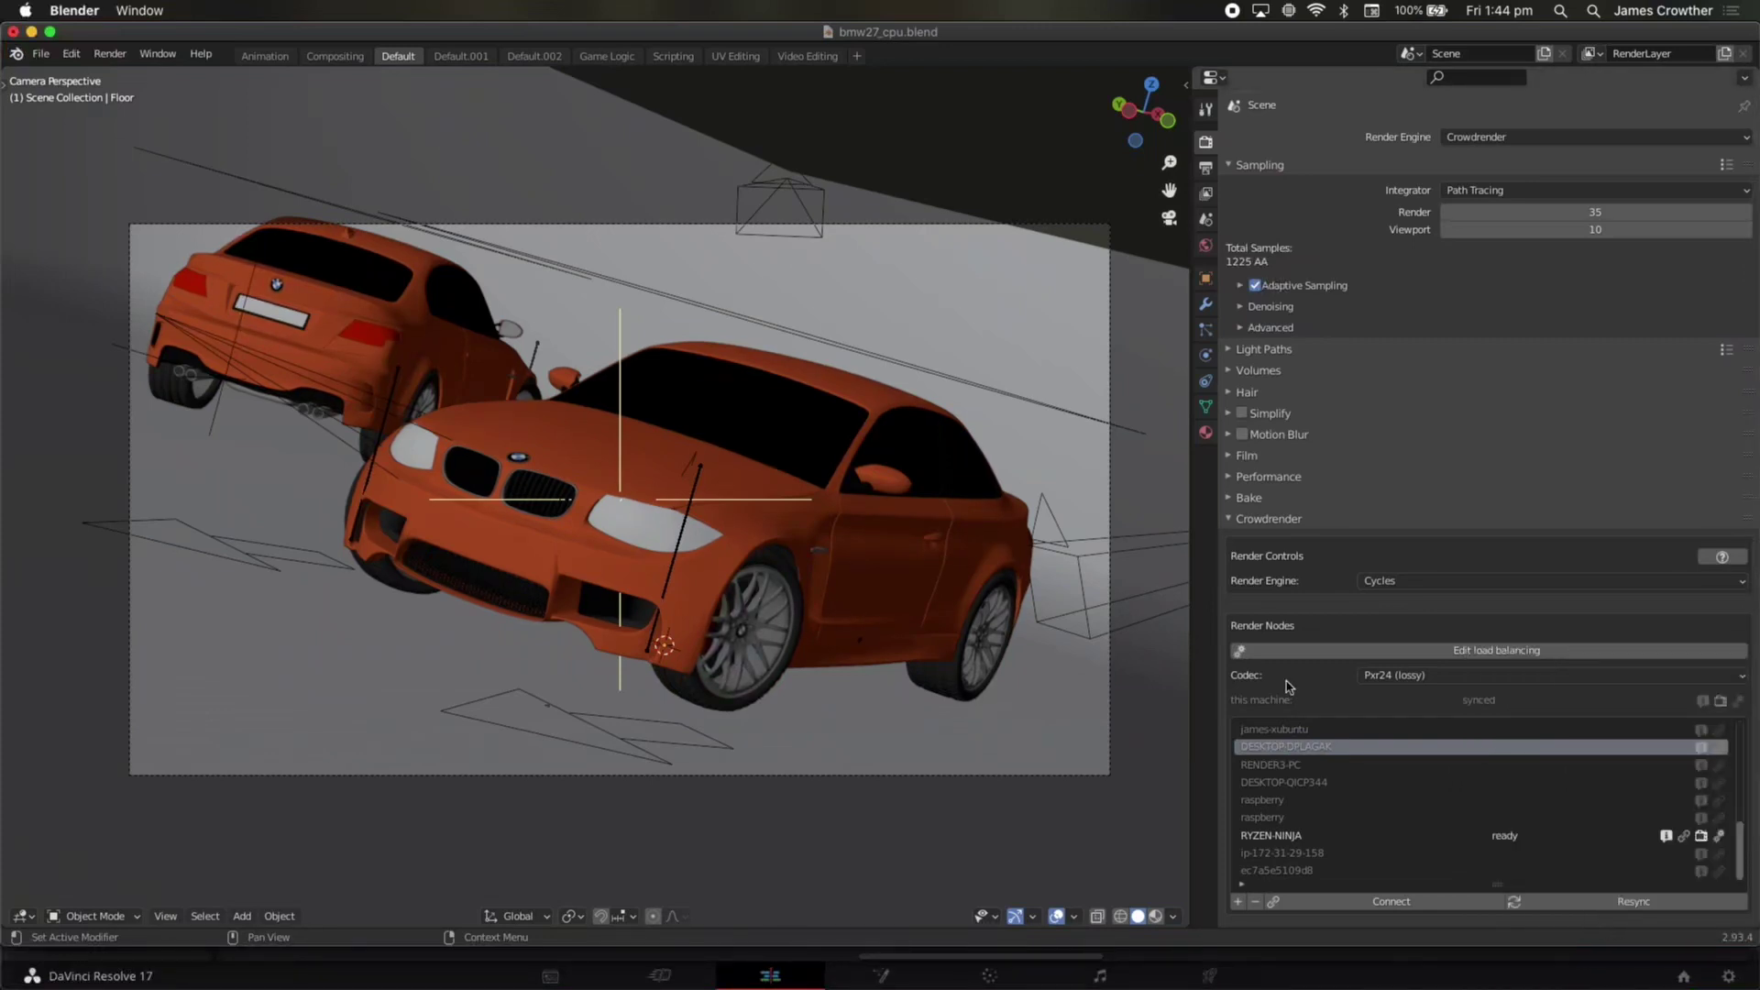
Render frame 1, compare render slots 1, 2 and 3, then close the render window
{"action": "left_click", "coordinate": [111, 54]}
{"action": "left_click", "coordinate": [117, 75]}
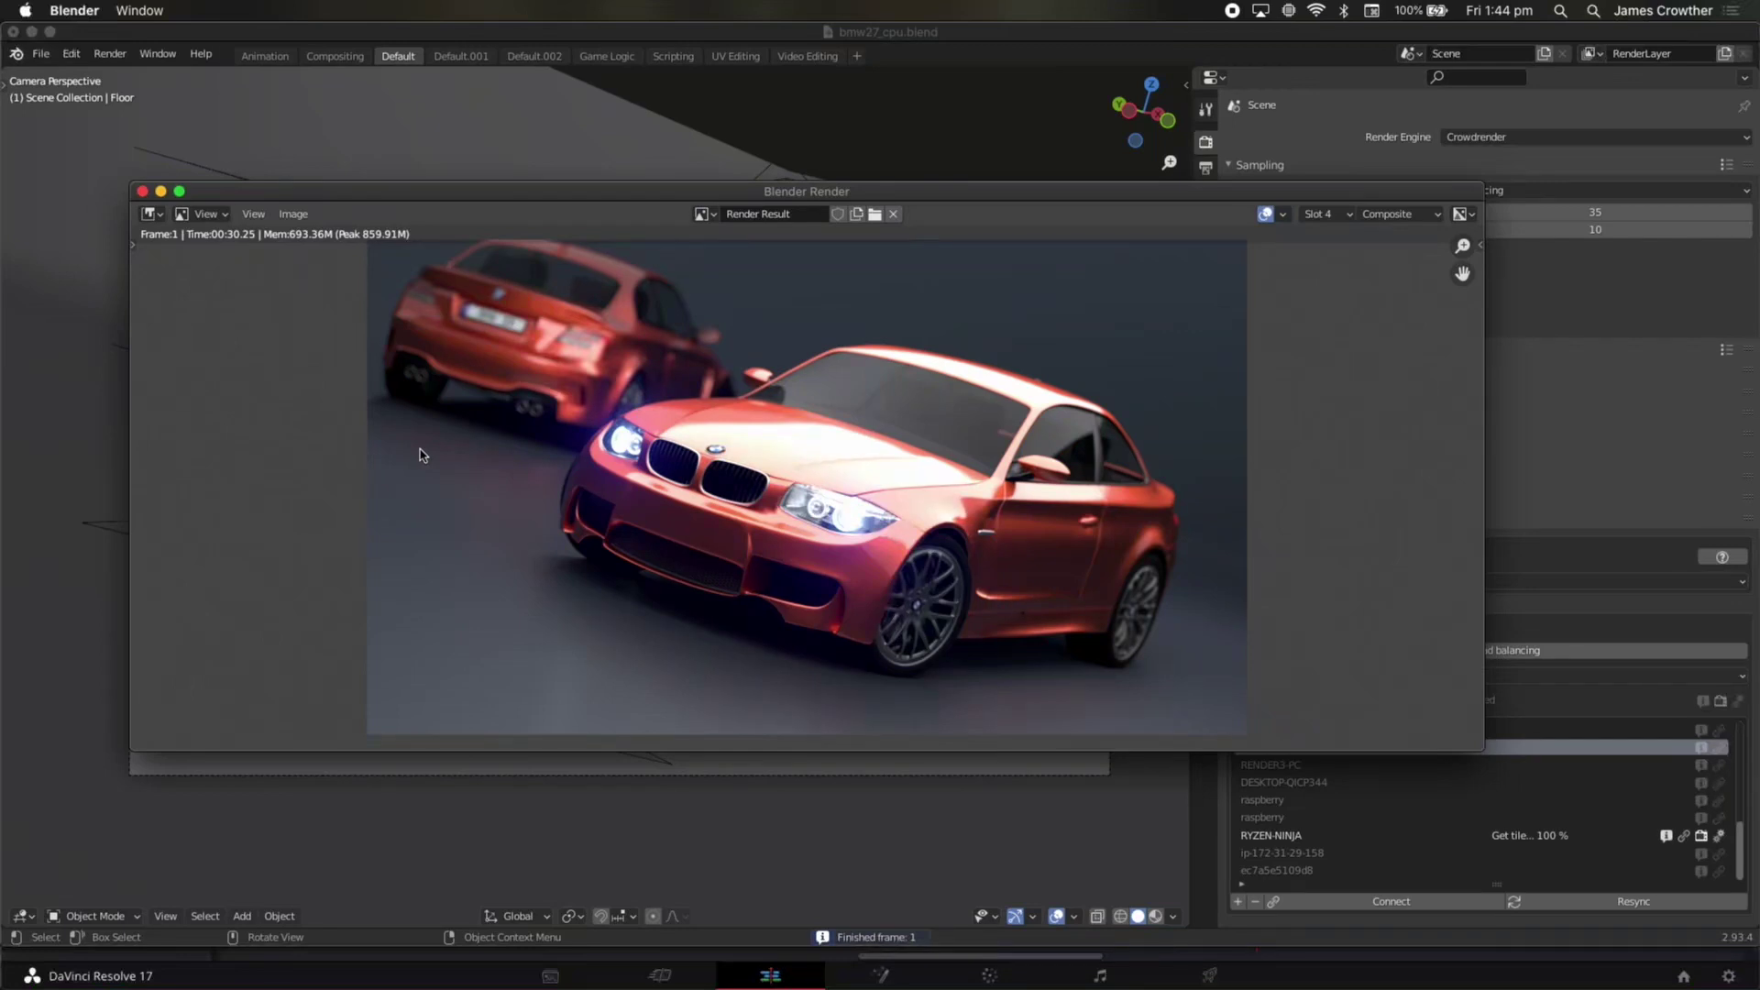
{"action": "key", "text": "1"}
{"action": "key", "text": "2"}
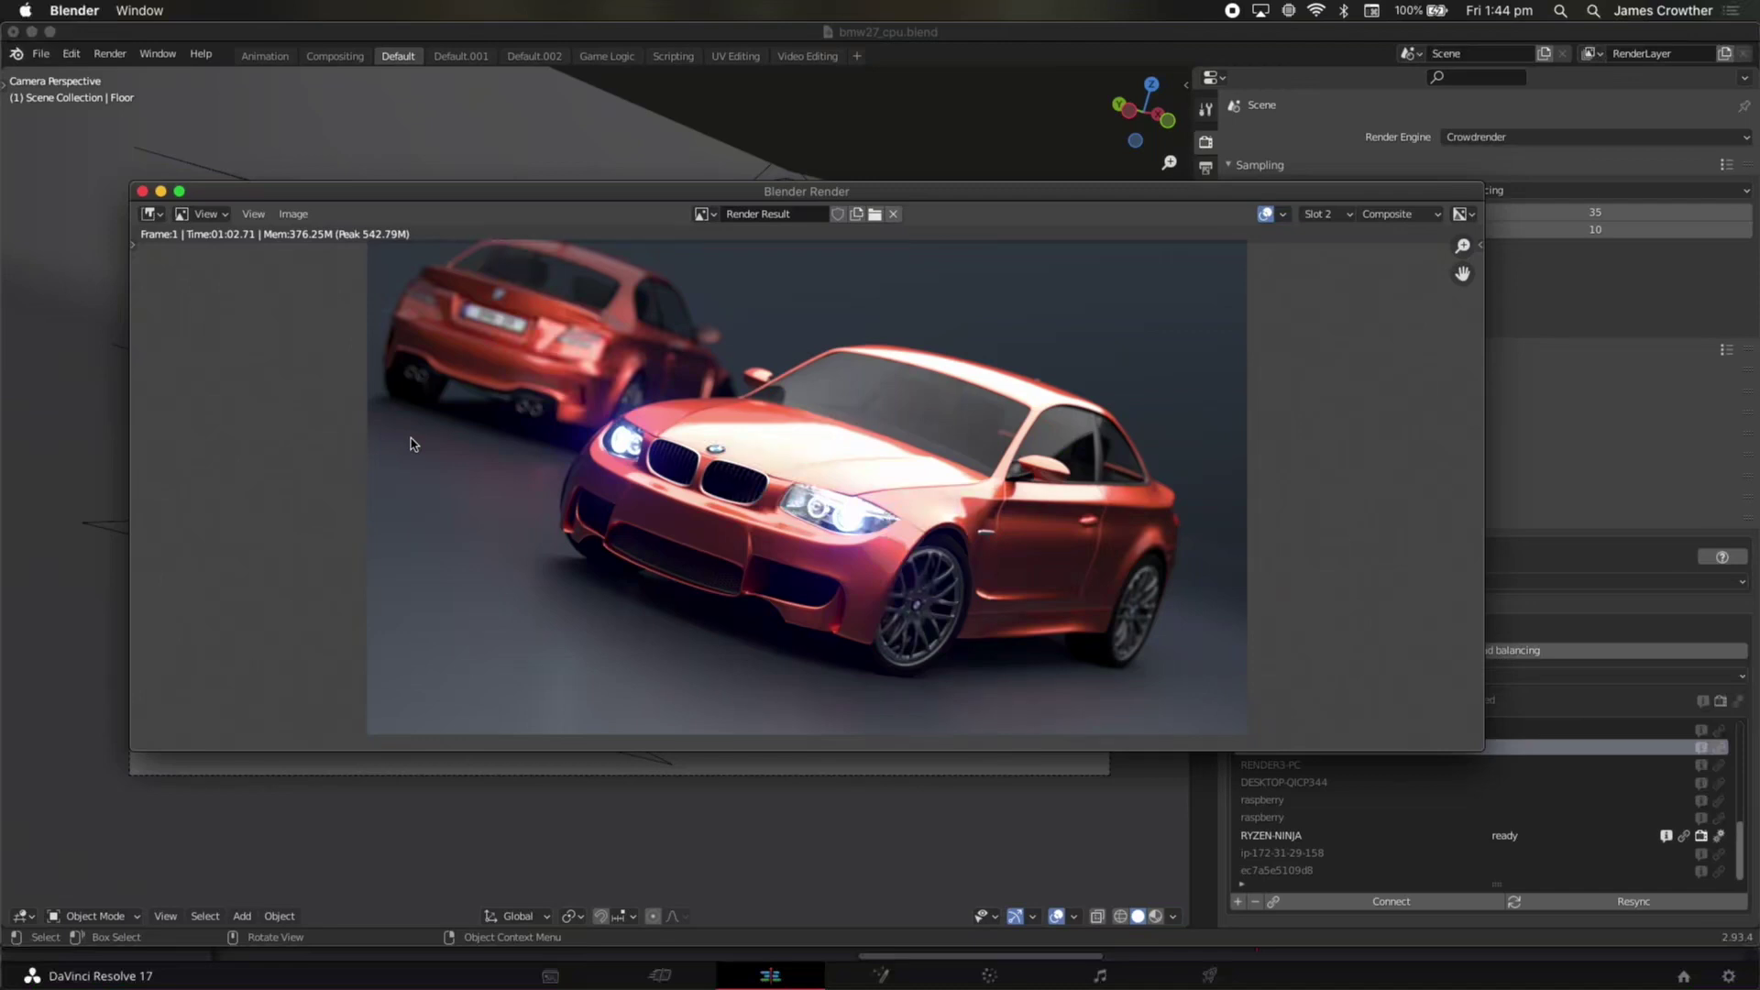
{"action": "key", "text": "3"}
{"action": "left_click", "coordinate": [143, 190]}
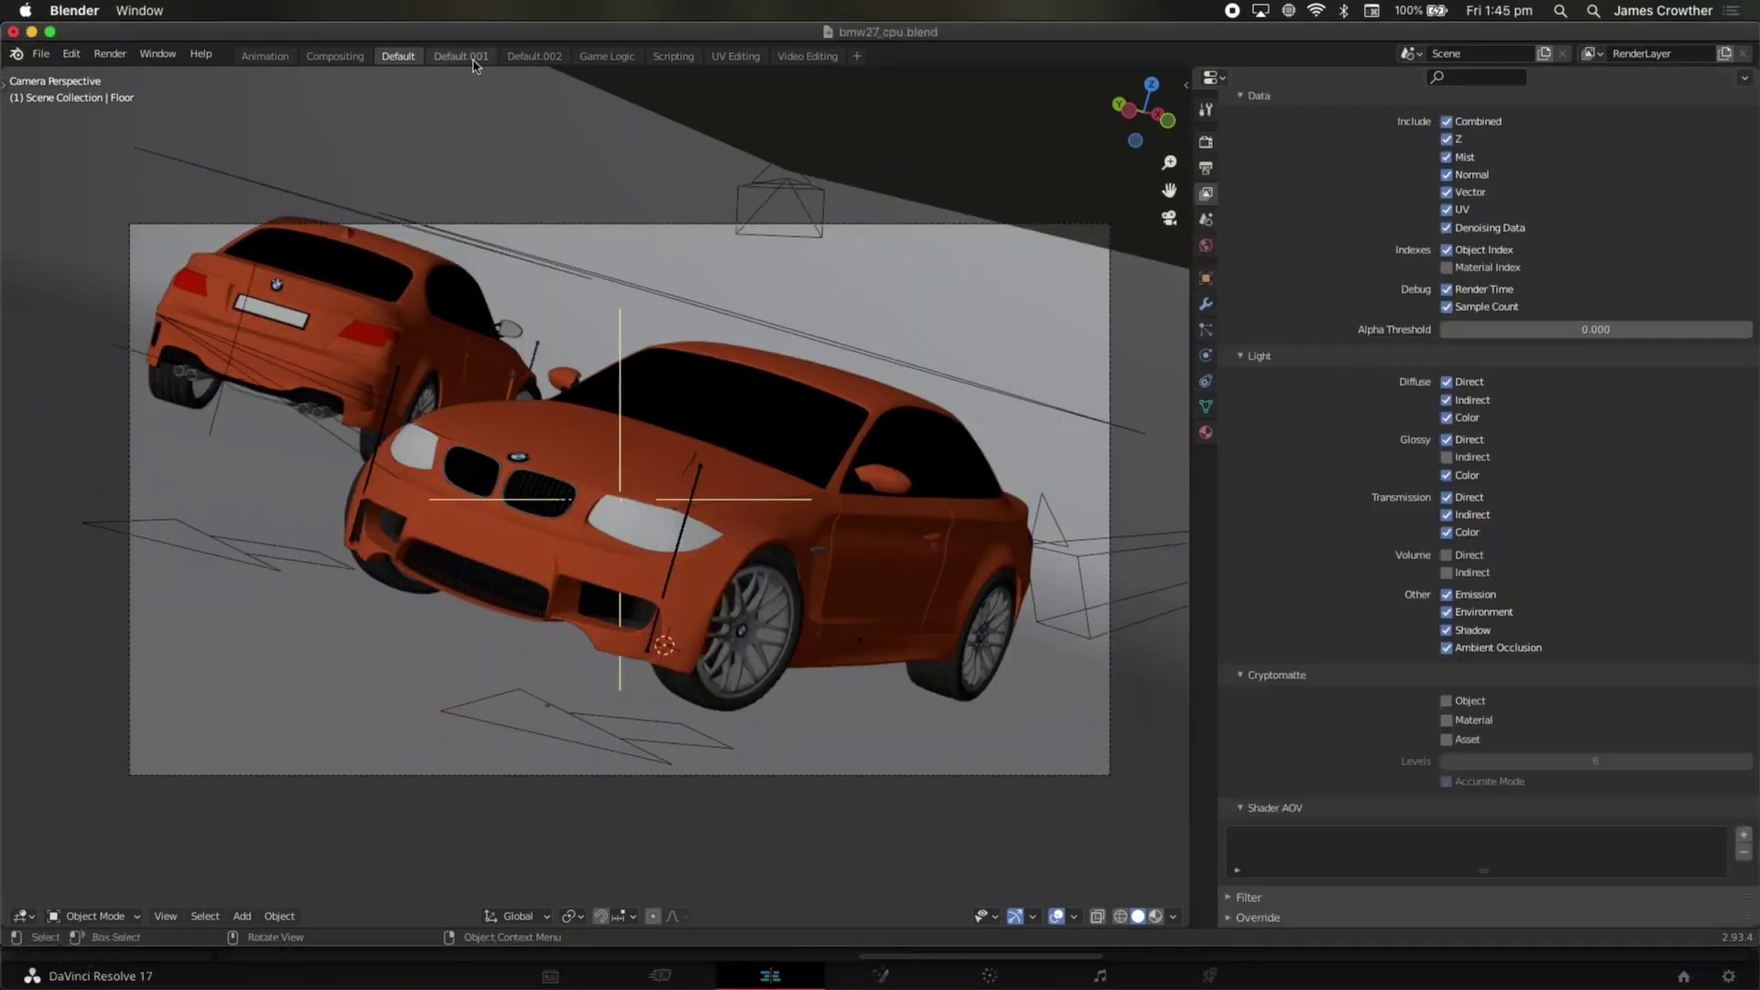
Switch to the Compositing workspace and zoom into the car's node tree
{"action": "left_click", "coordinate": [335, 56]}
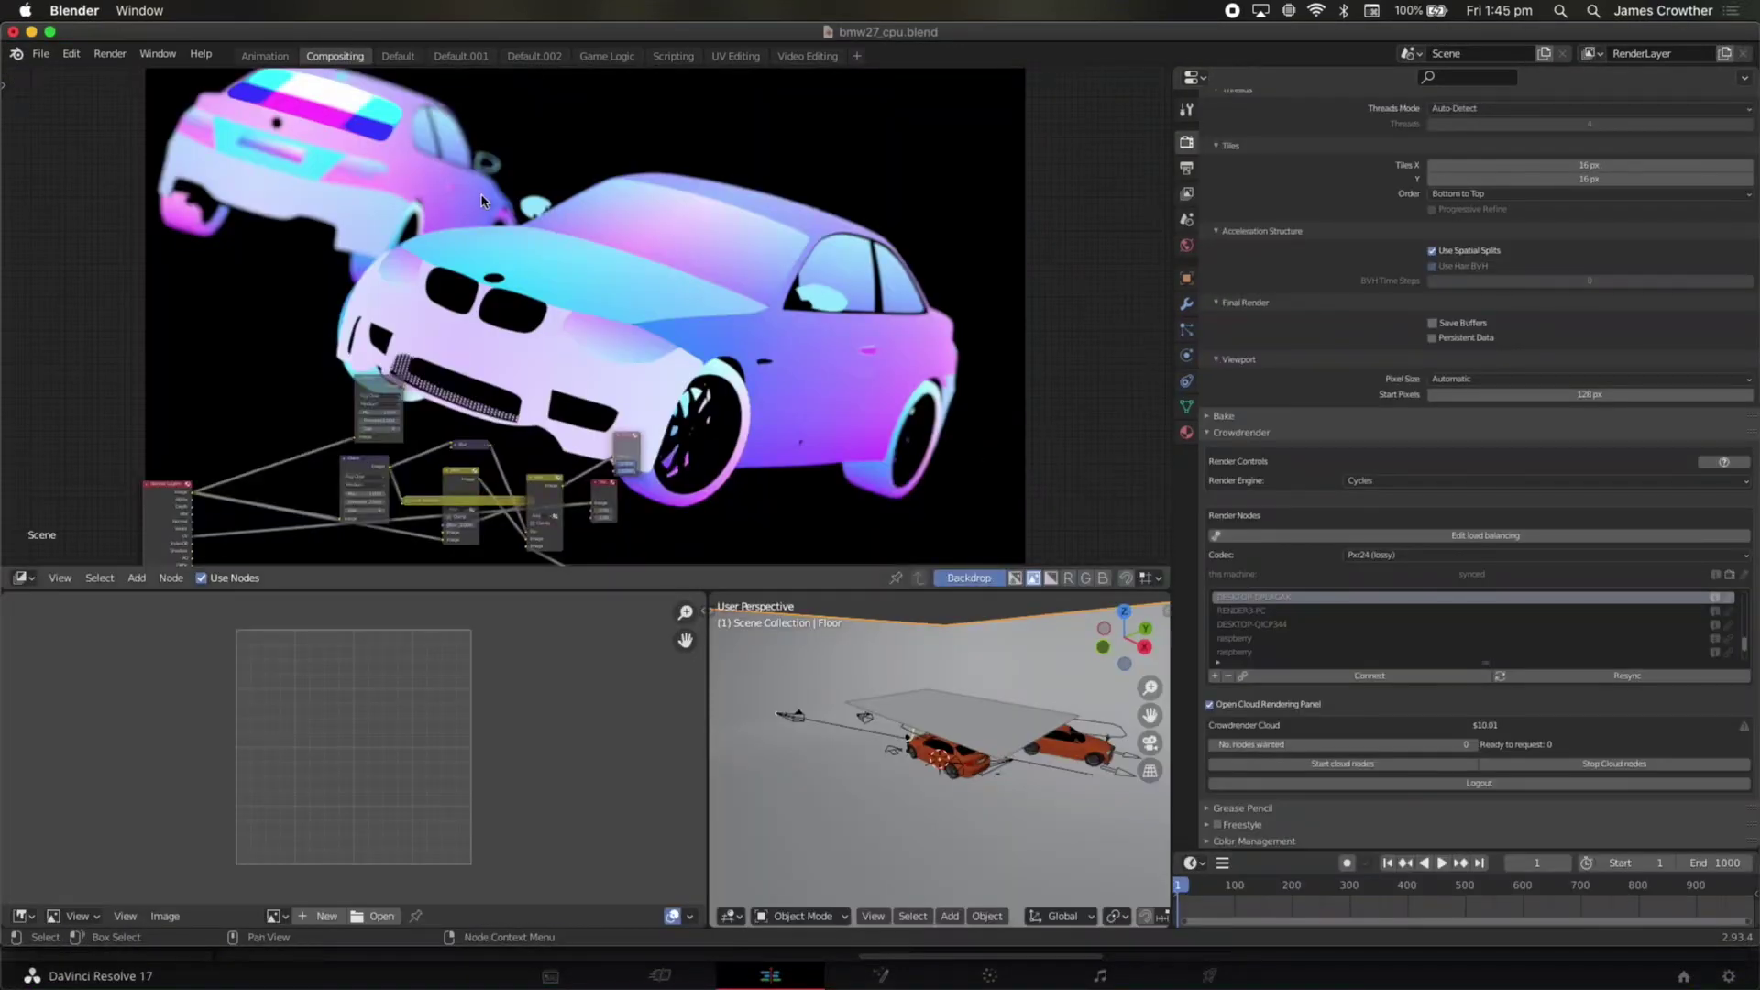
{"action": "scroll", "coordinate": [483, 201], "scroll_direction": "up", "scroll_amount": 5}
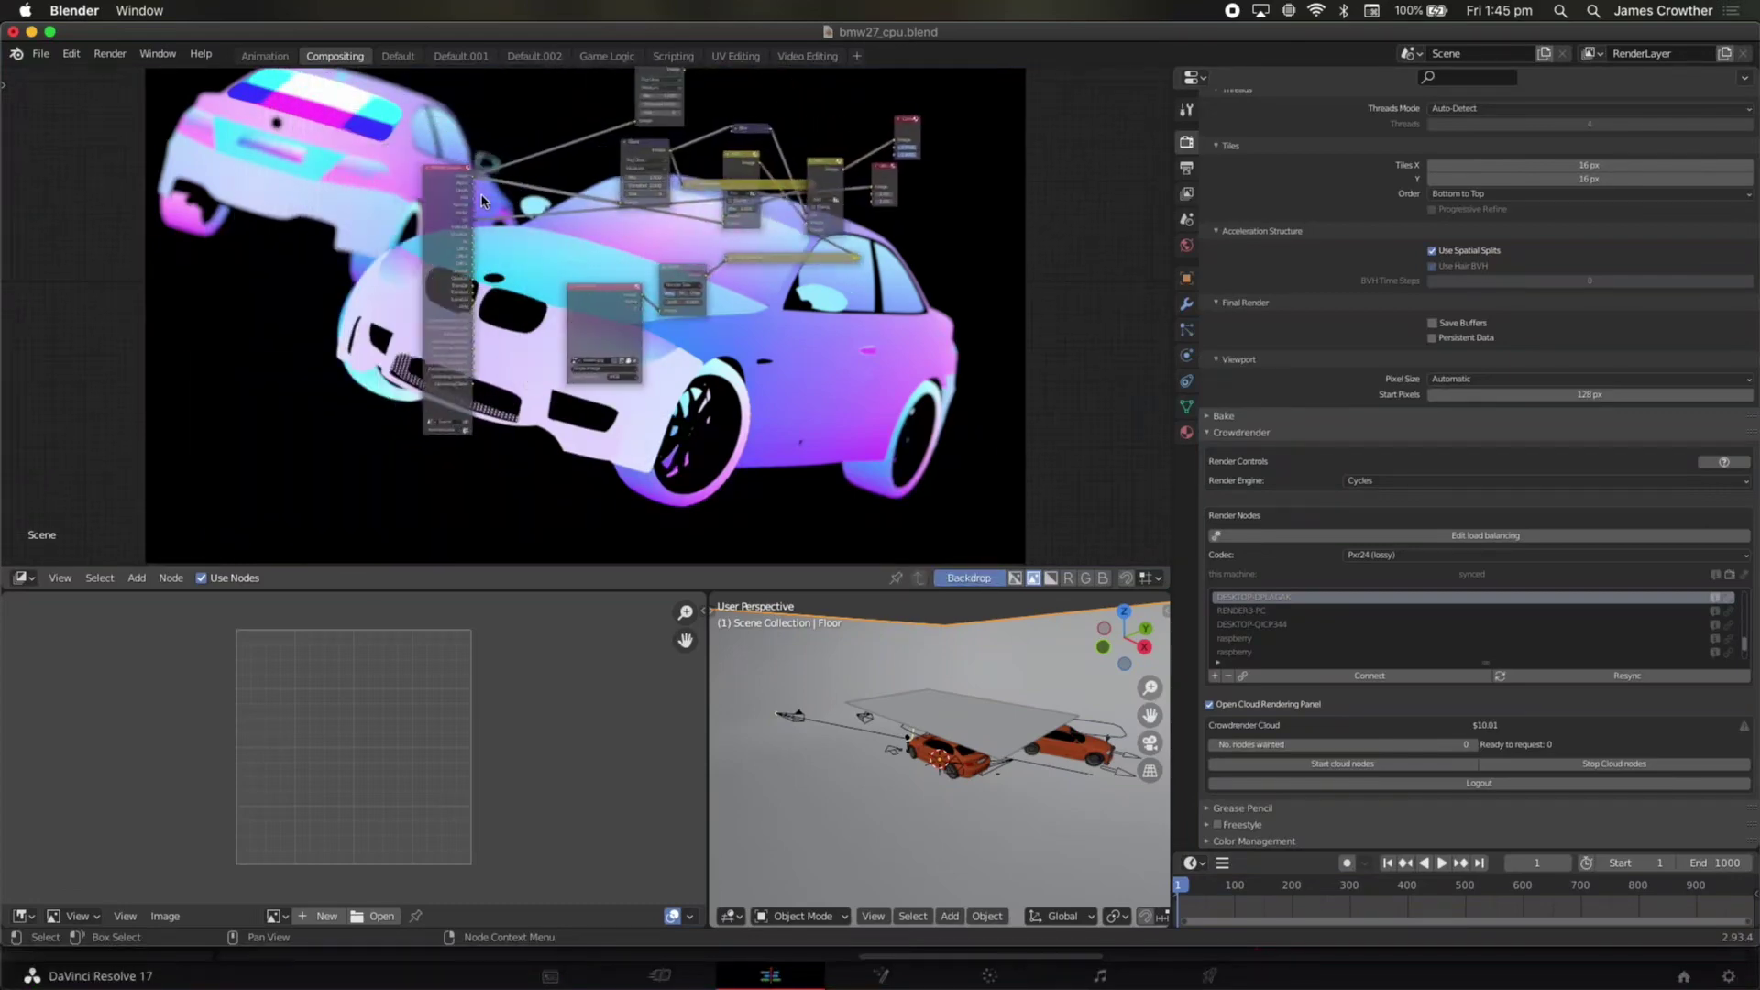
{"action": "scroll", "coordinate": [429, 268], "scroll_direction": "up", "scroll_amount": 6}
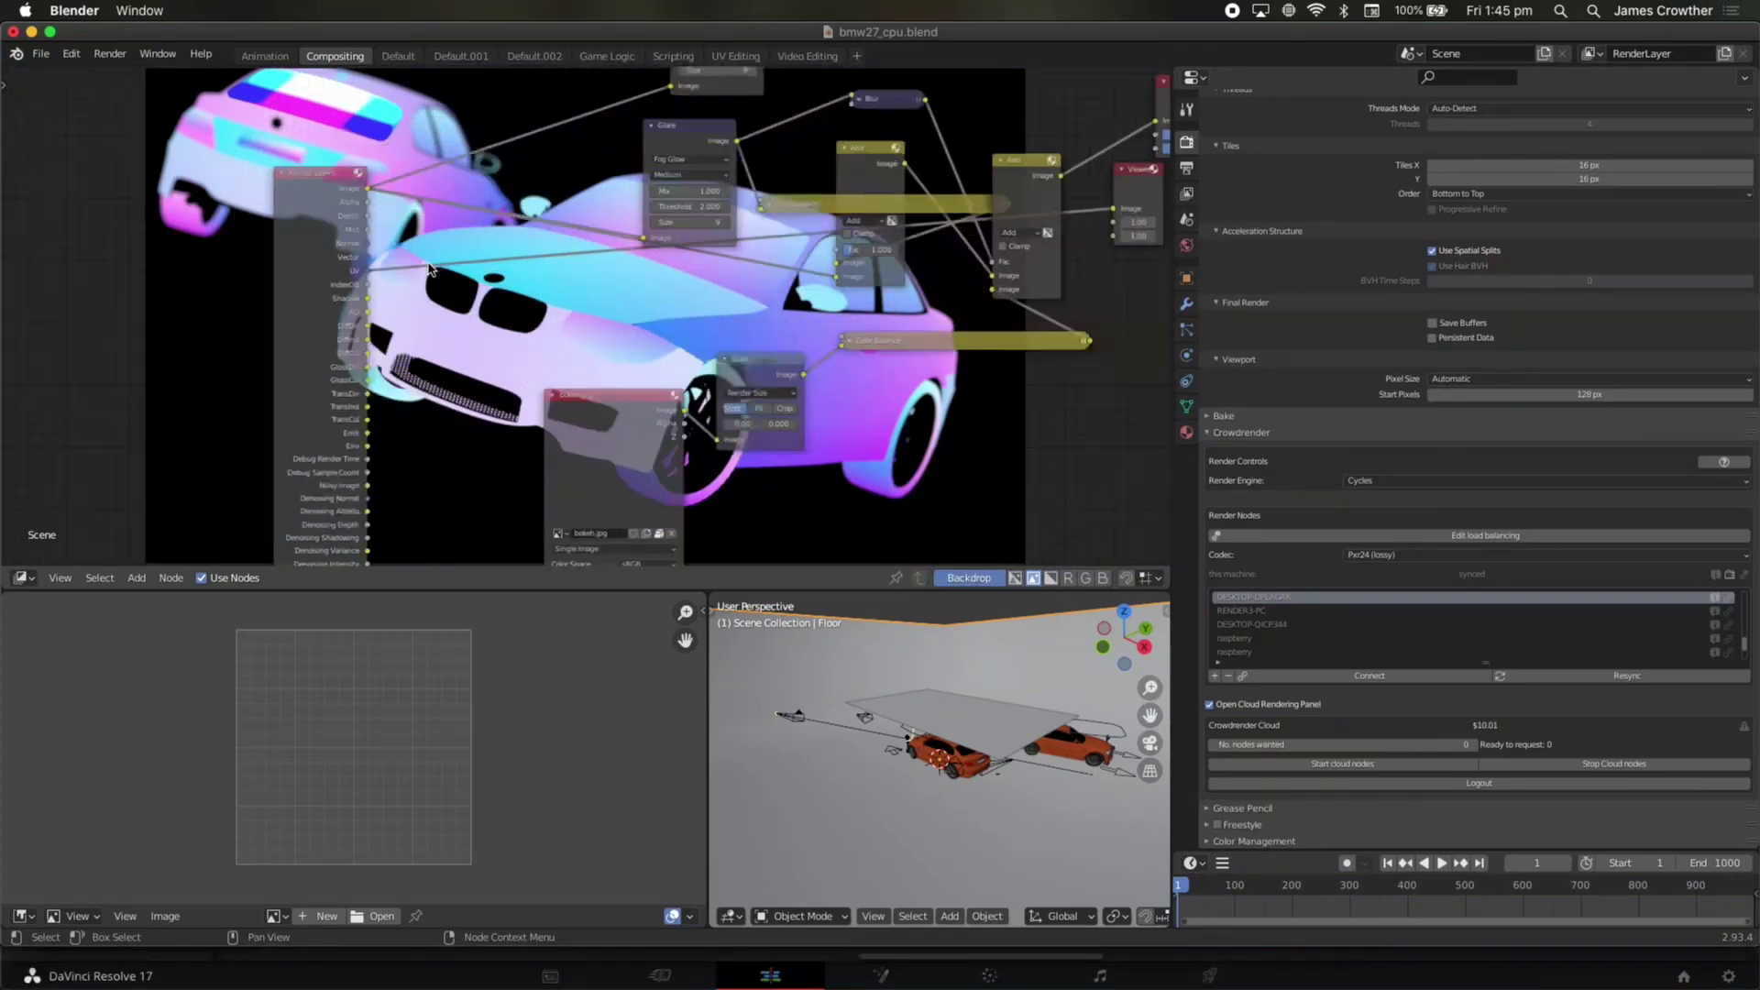
{"action": "scroll", "coordinate": [428, 269], "scroll_direction": "up", "scroll_amount": 5}
{"action": "scroll", "coordinate": [429, 268], "scroll_direction": "left", "scroll_amount": 3}
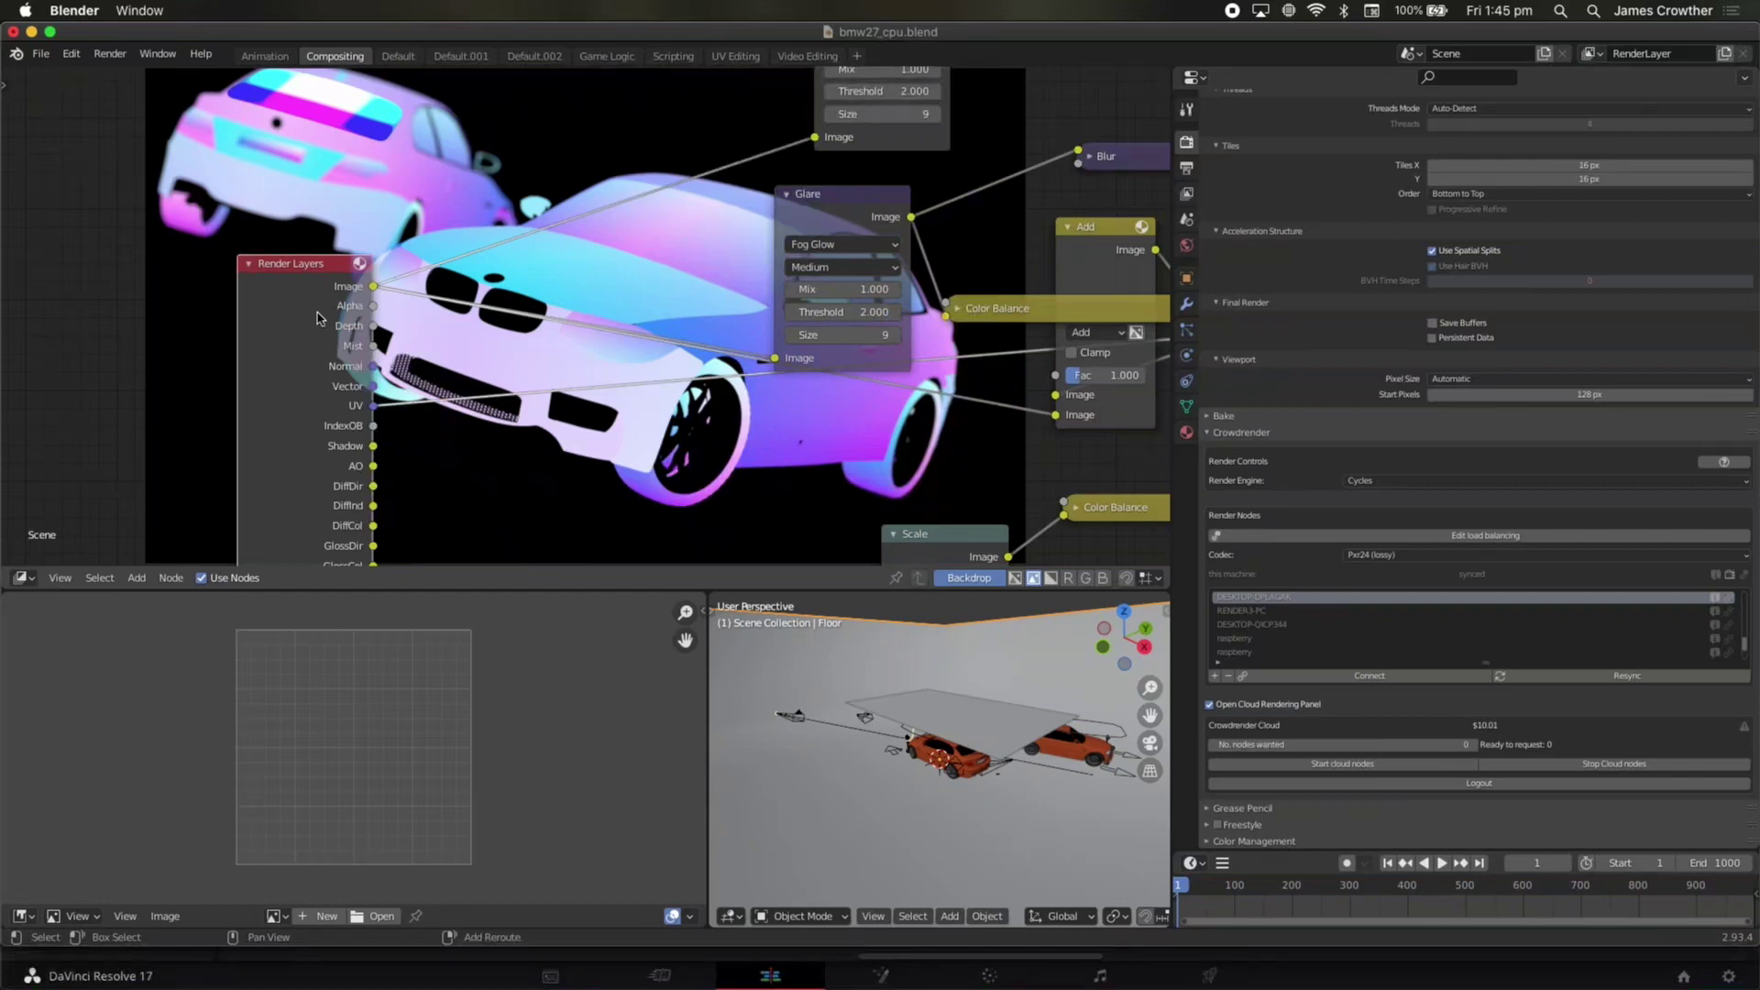
Preview the Shadow, DiffDir, full-colour, glare and Denoising Clean passes in the Viewer
{"action": "key", "text": "ctrl+z"}
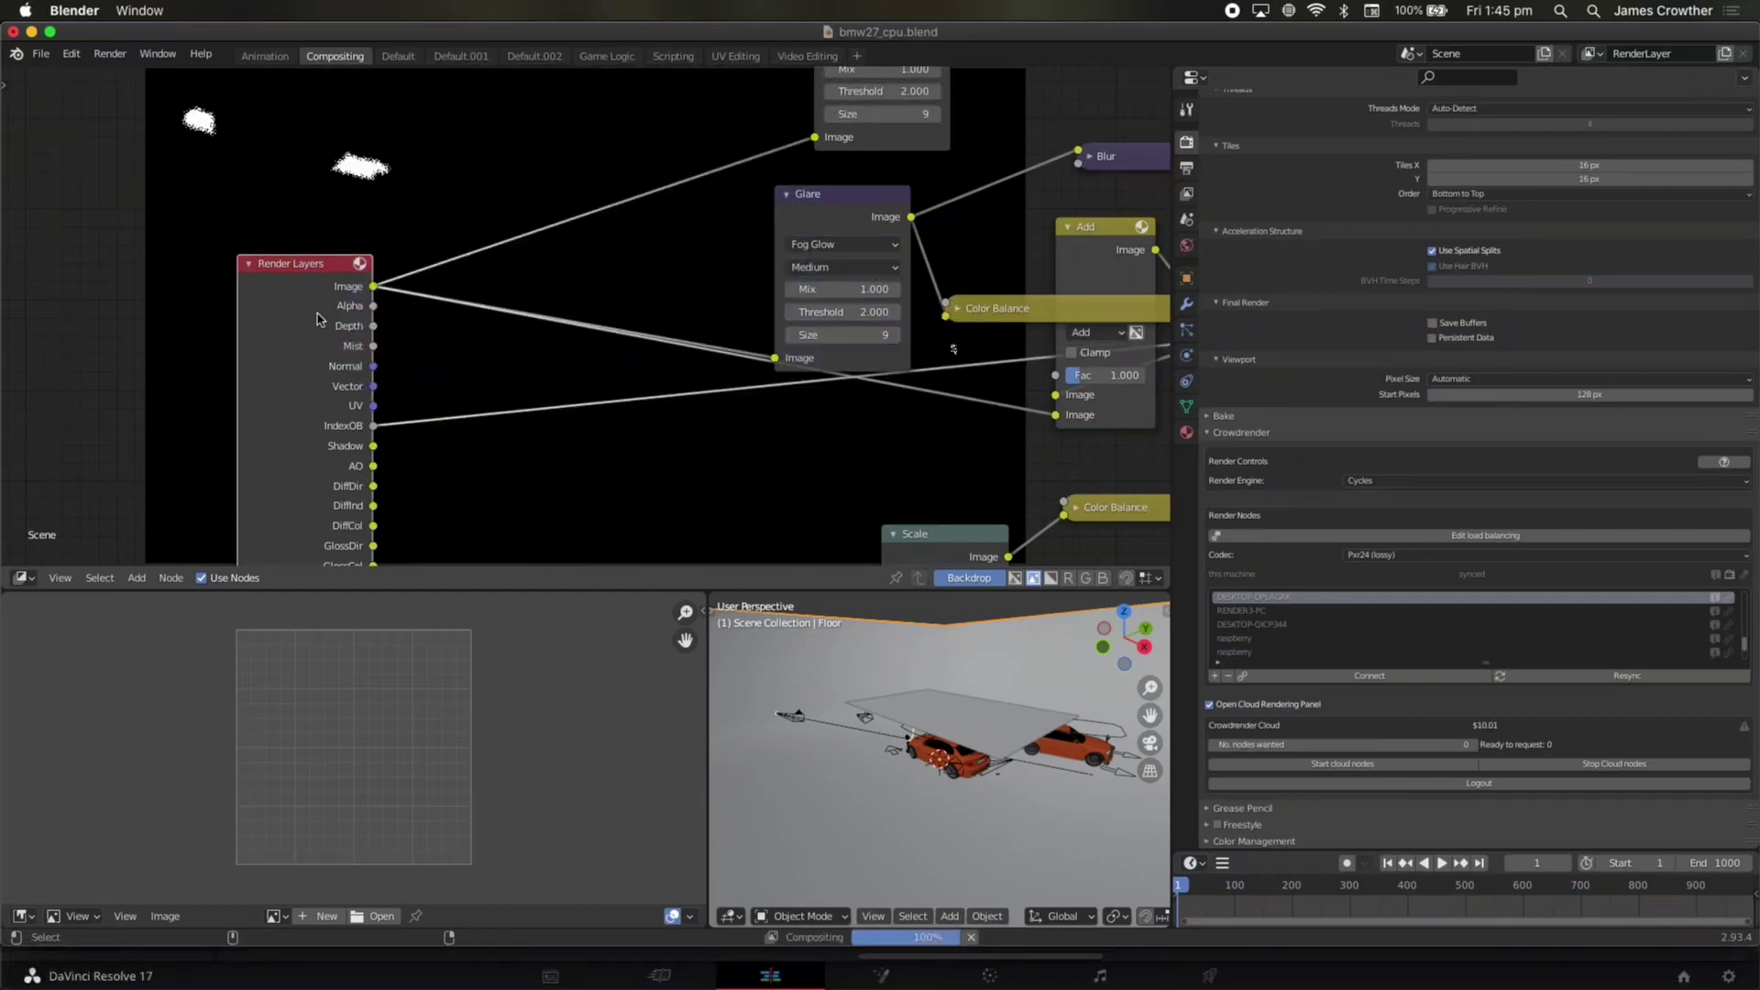
{"action": "key", "text": "ctrl+z"}
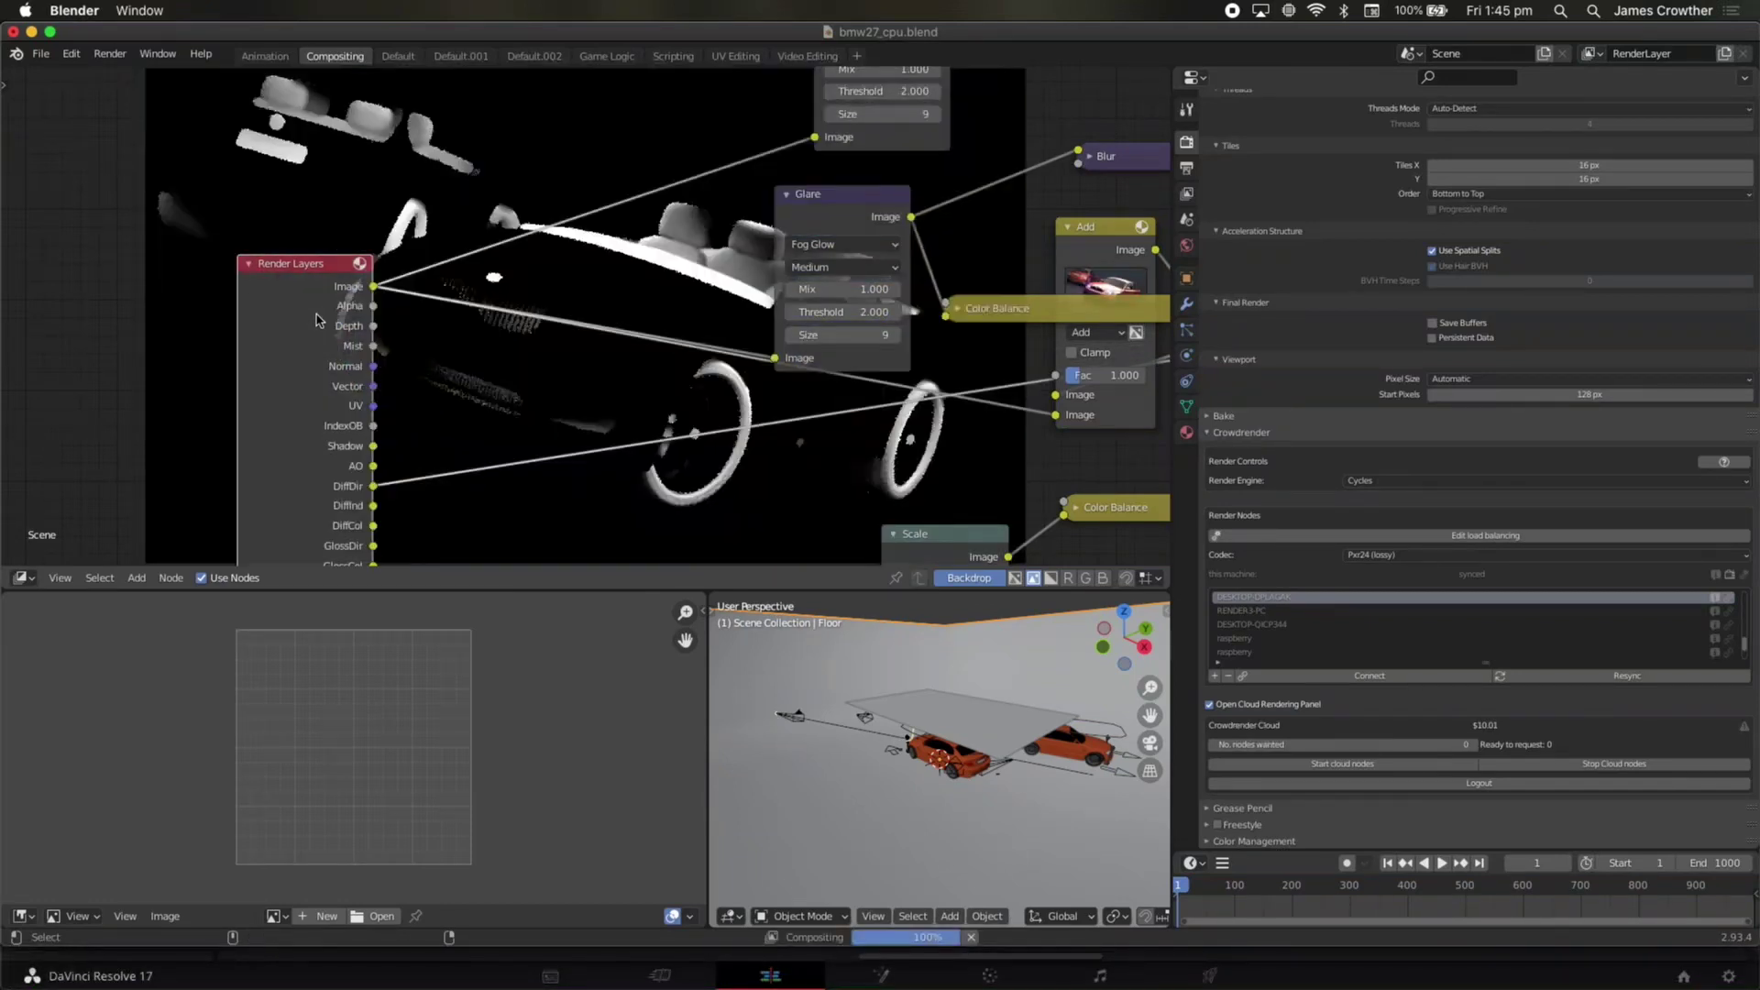
{"action": "key", "text": "ctrl+z"}
{"action": "key", "text": "ctrl+z"}
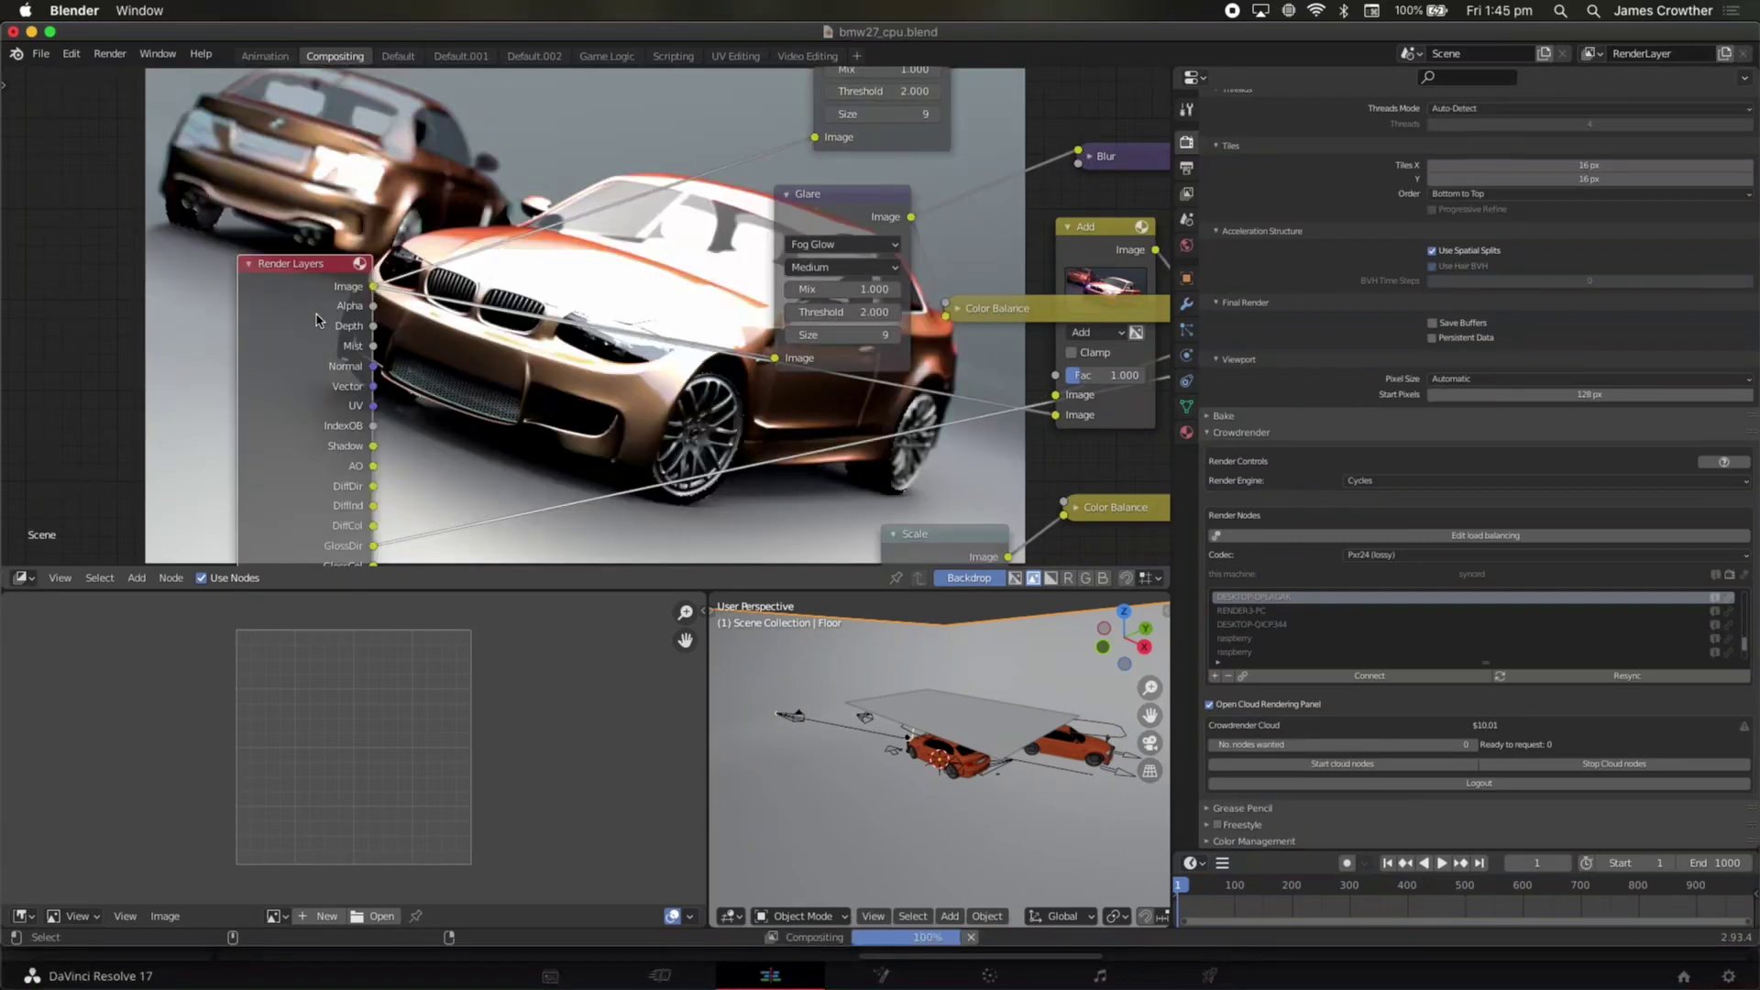
{"action": "key", "text": "ctrl+z"}
{"action": "key", "text": "ctrl+z"}
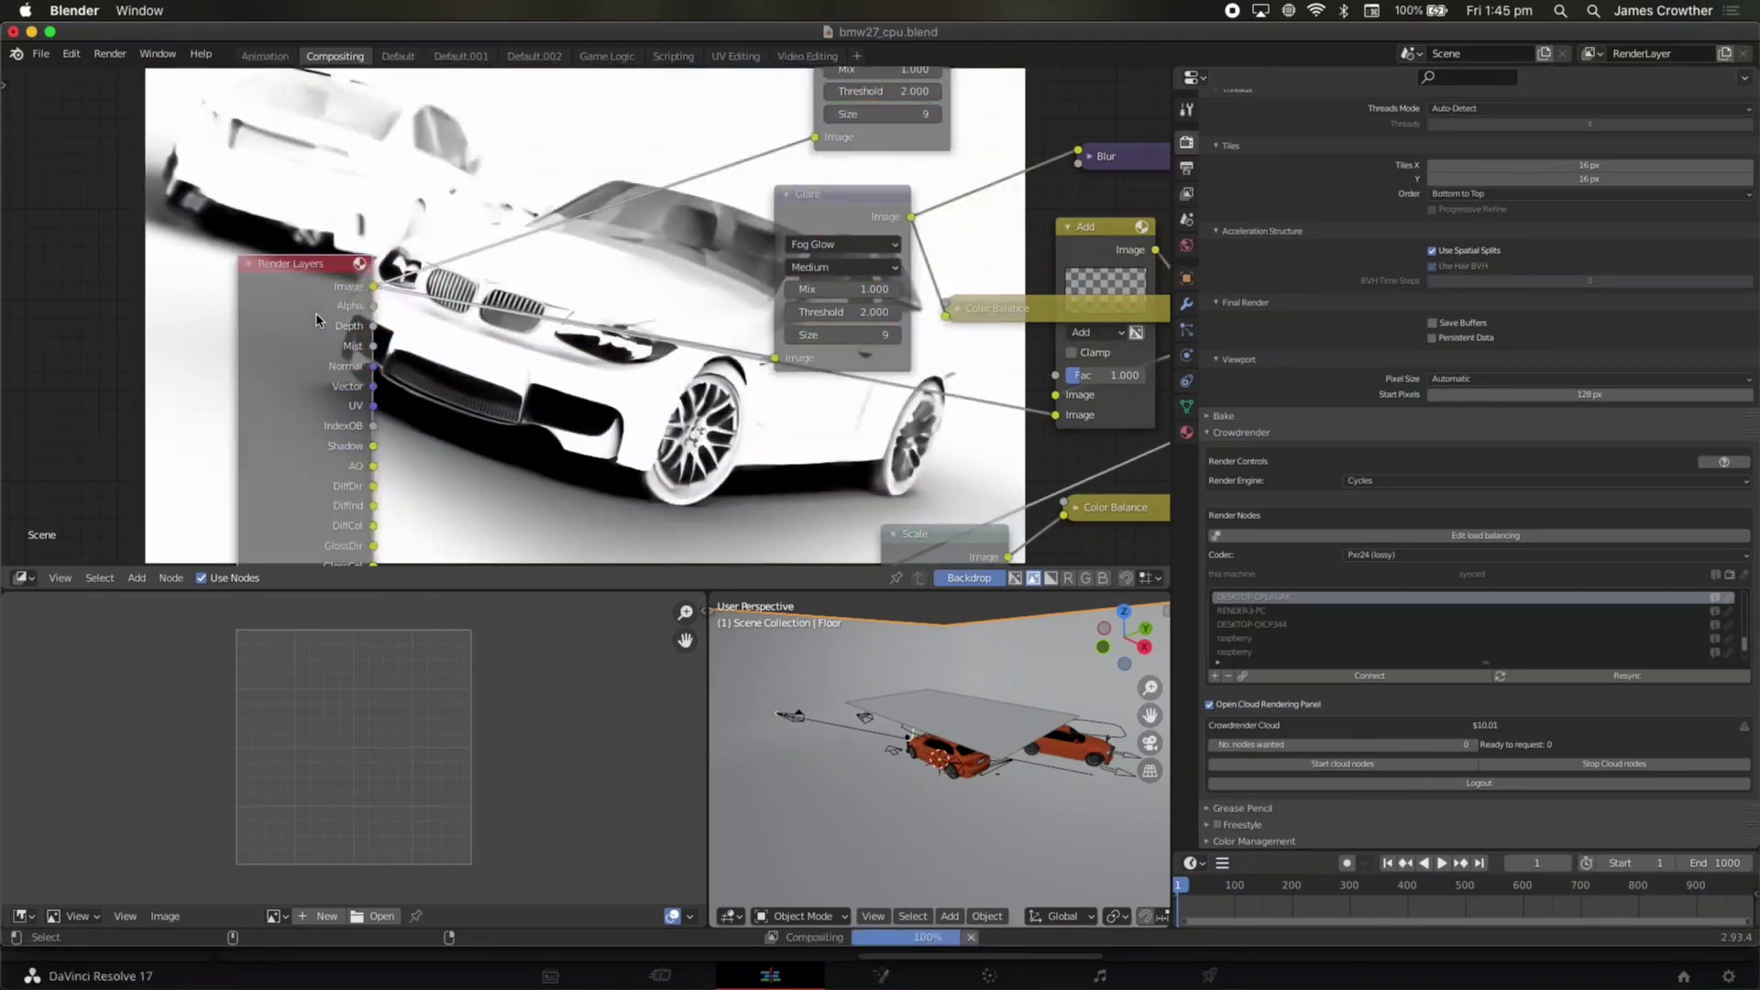
{"action": "scroll", "coordinate": [413, 348], "scroll_direction": "down", "scroll_amount": 10}
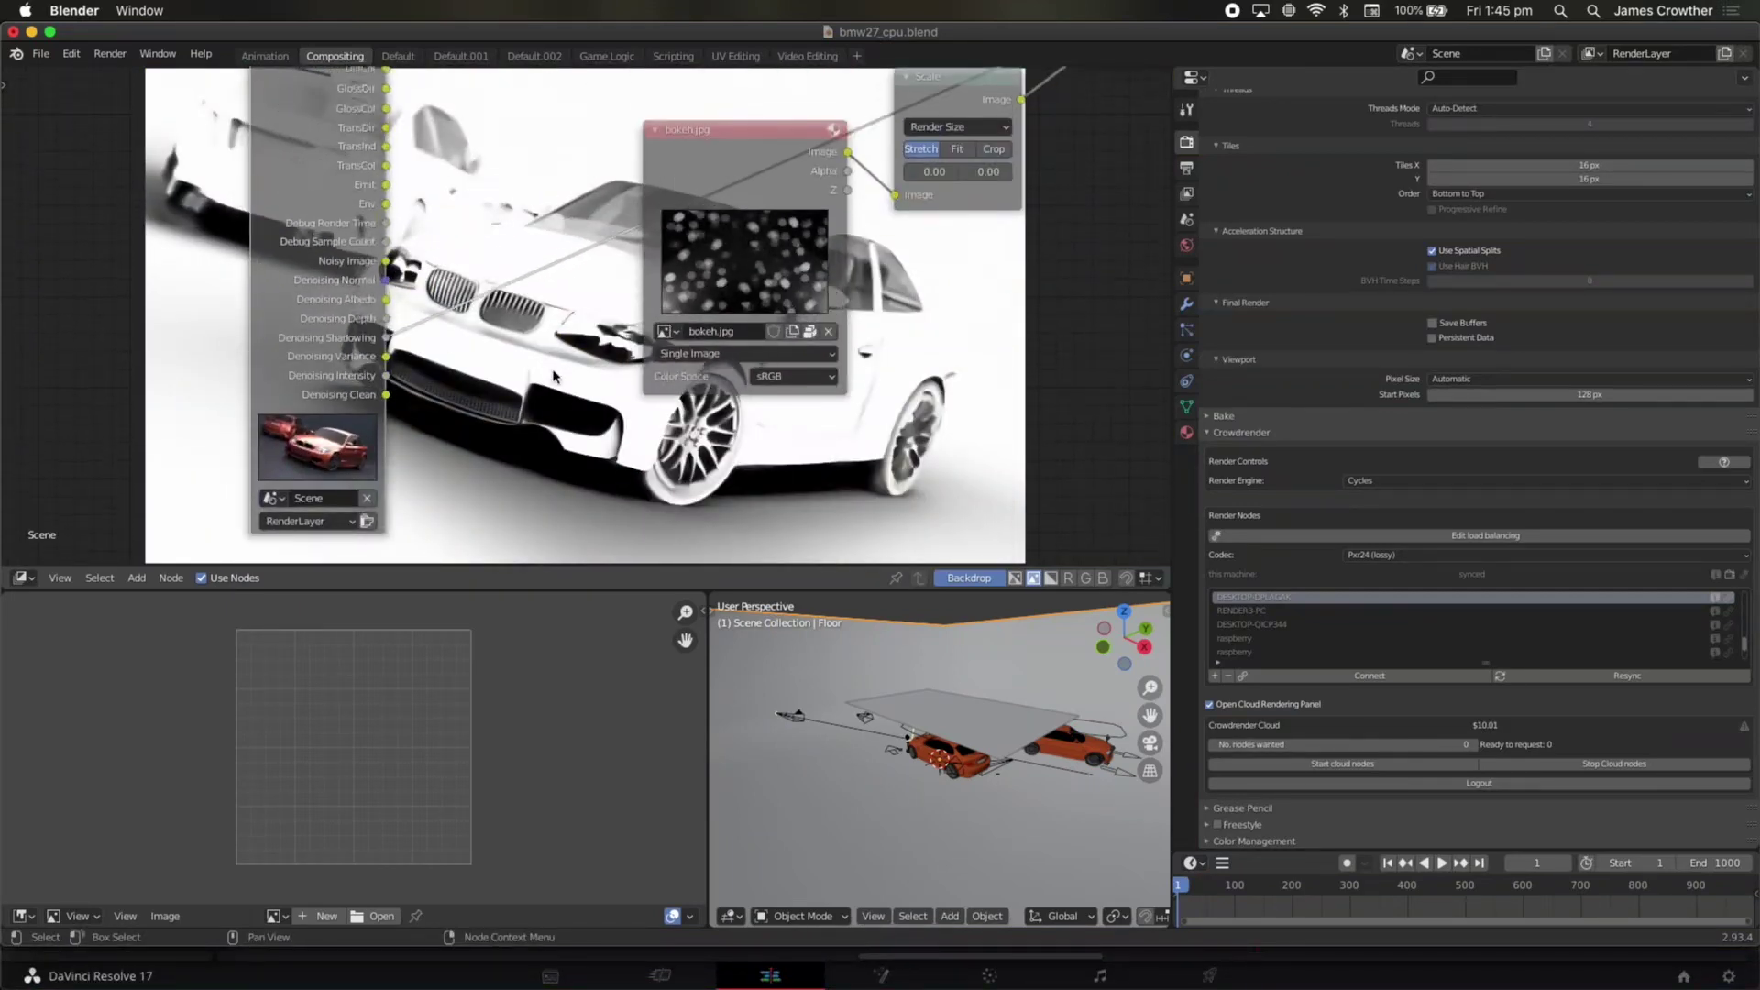
{"action": "scroll", "coordinate": [553, 375], "scroll_direction": "up", "scroll_amount": 2}
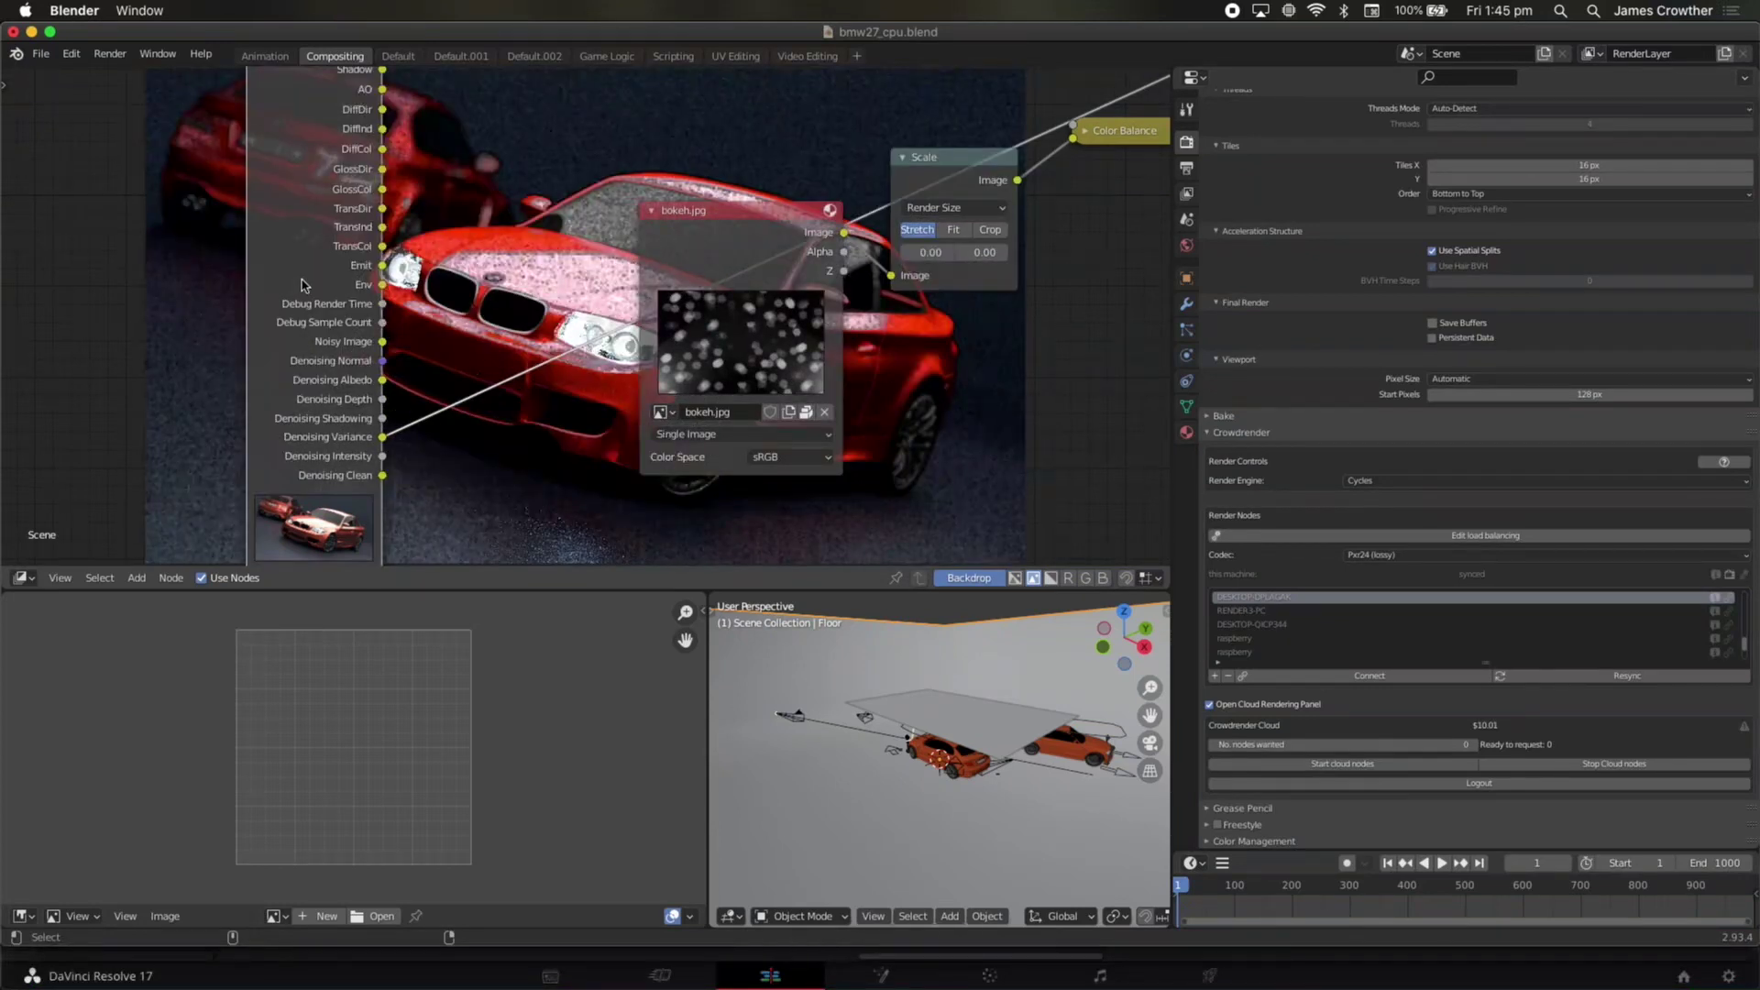
{"action": "left_click", "coordinate": [303, 285], "text": "ctrl+shift"}
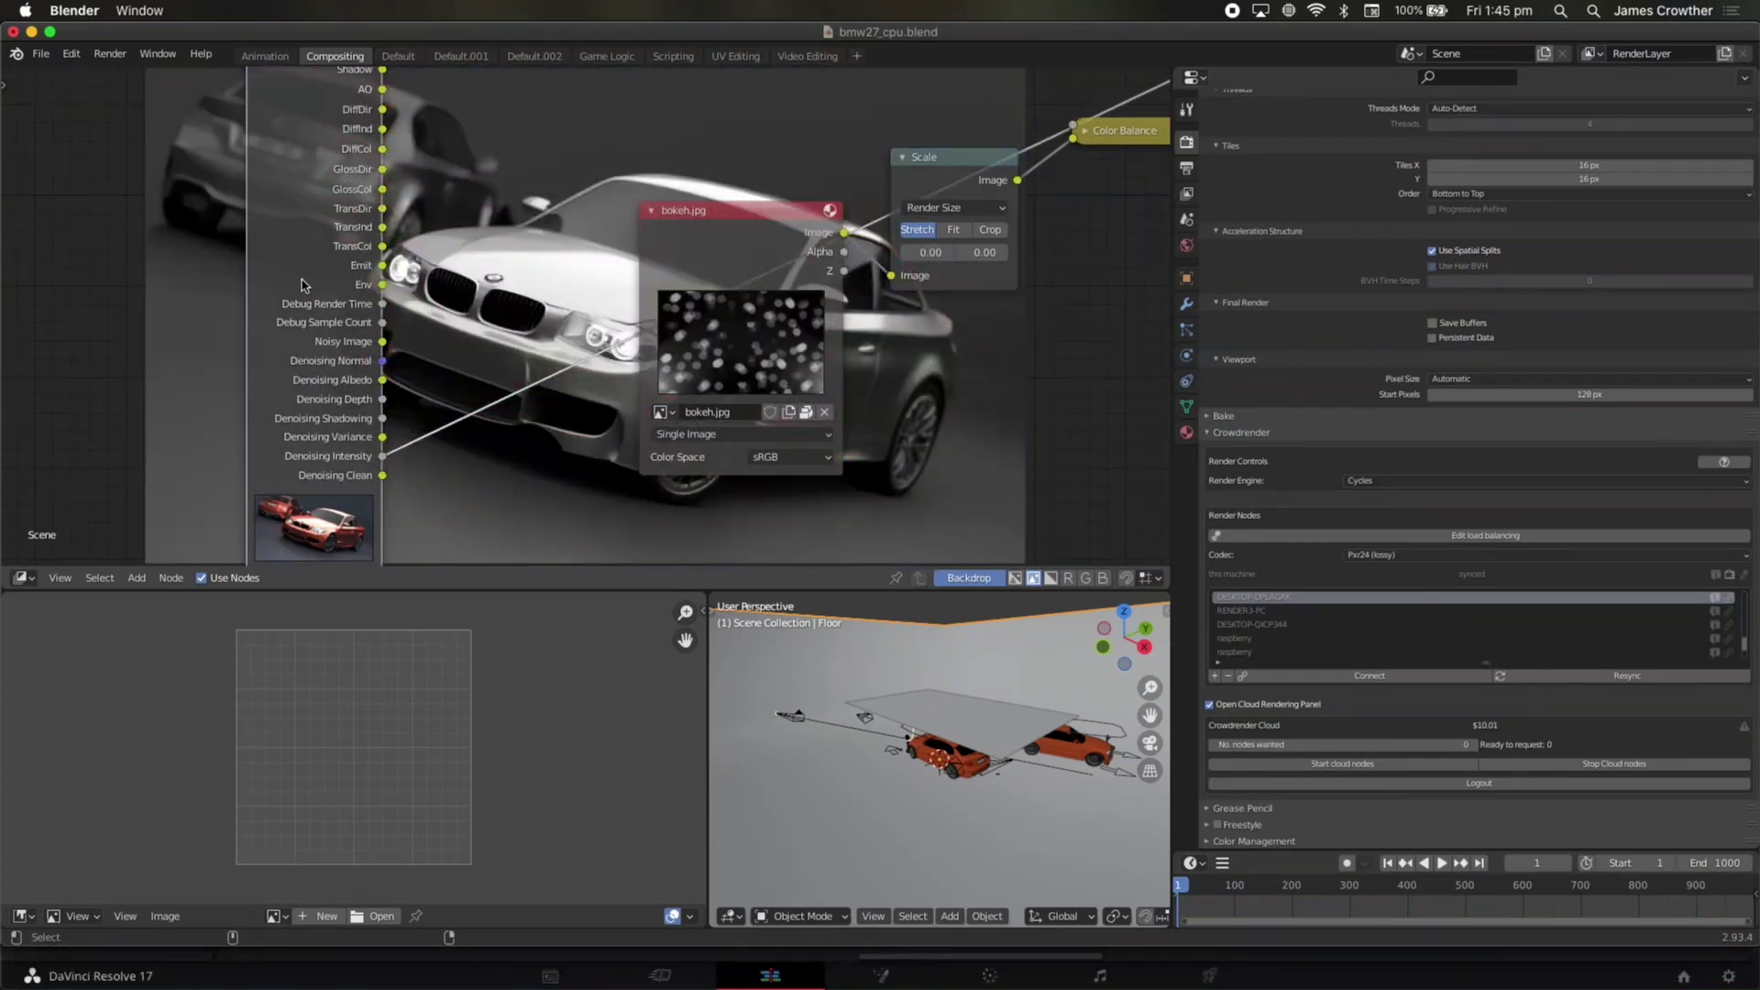
{"action": "left_click", "coordinate": [303, 285], "text": "ctrl+shift"}
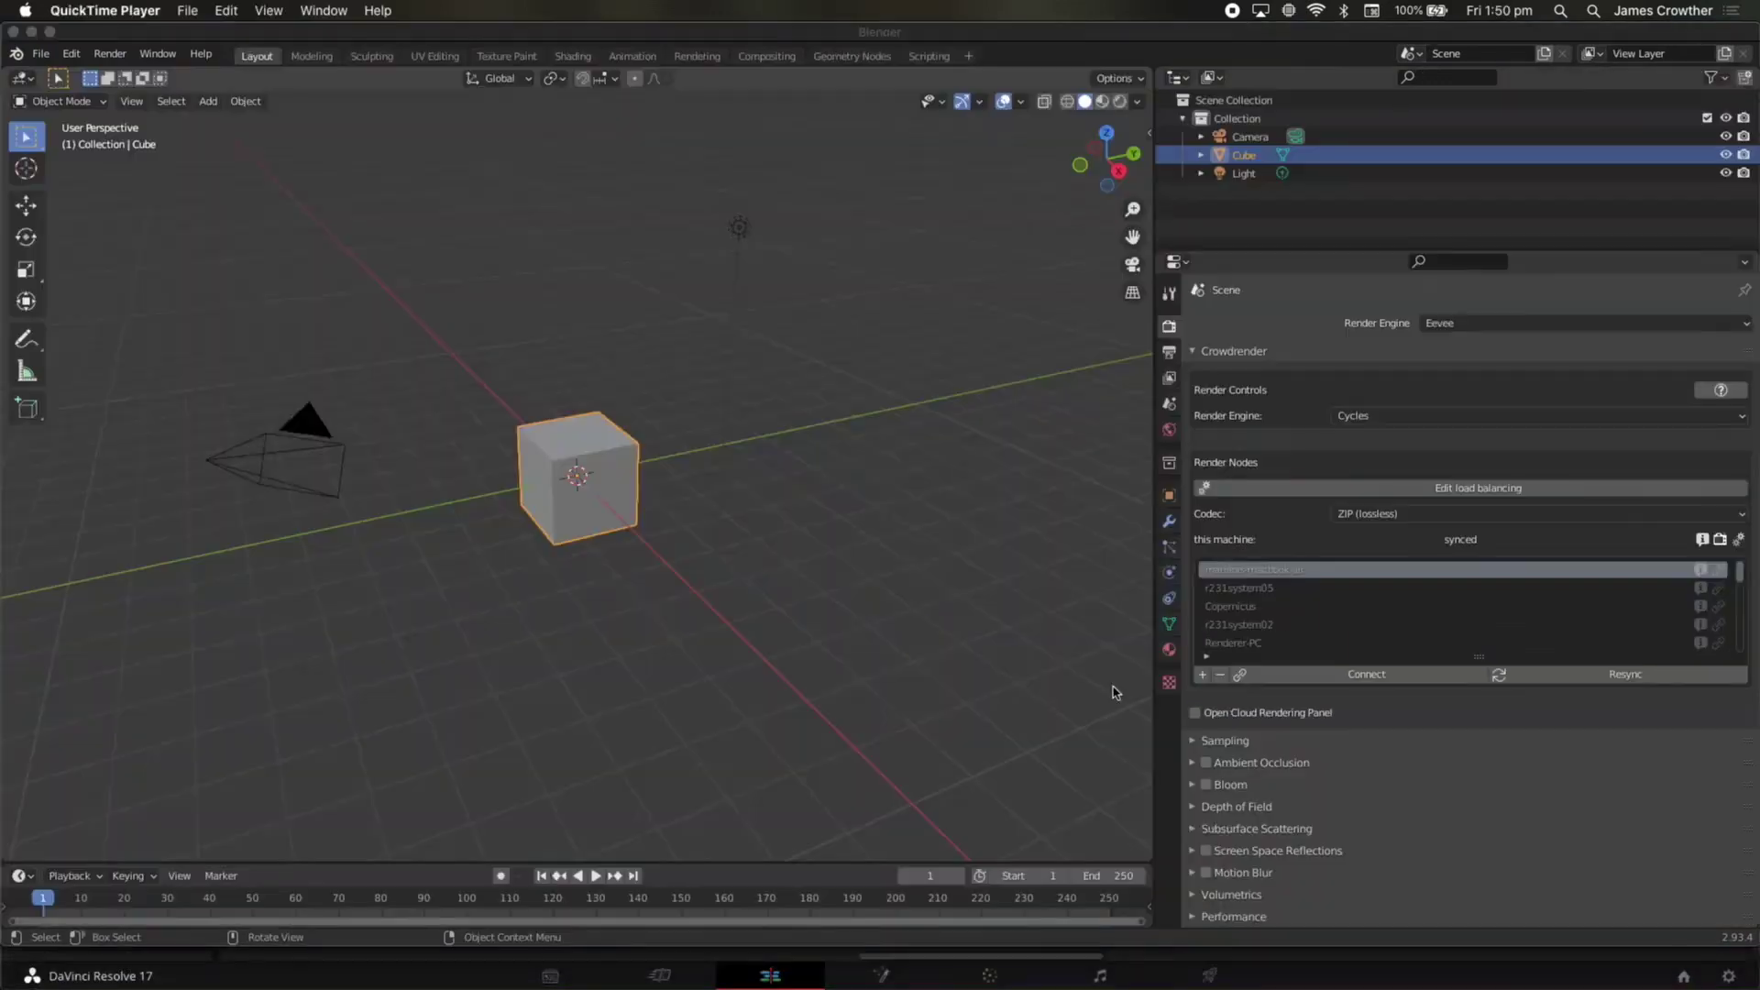
Open the cloud rendering panel, request 4 cloud nodes, and enlarge the render-node list
{"action": "left_click", "coordinate": [1196, 713]}
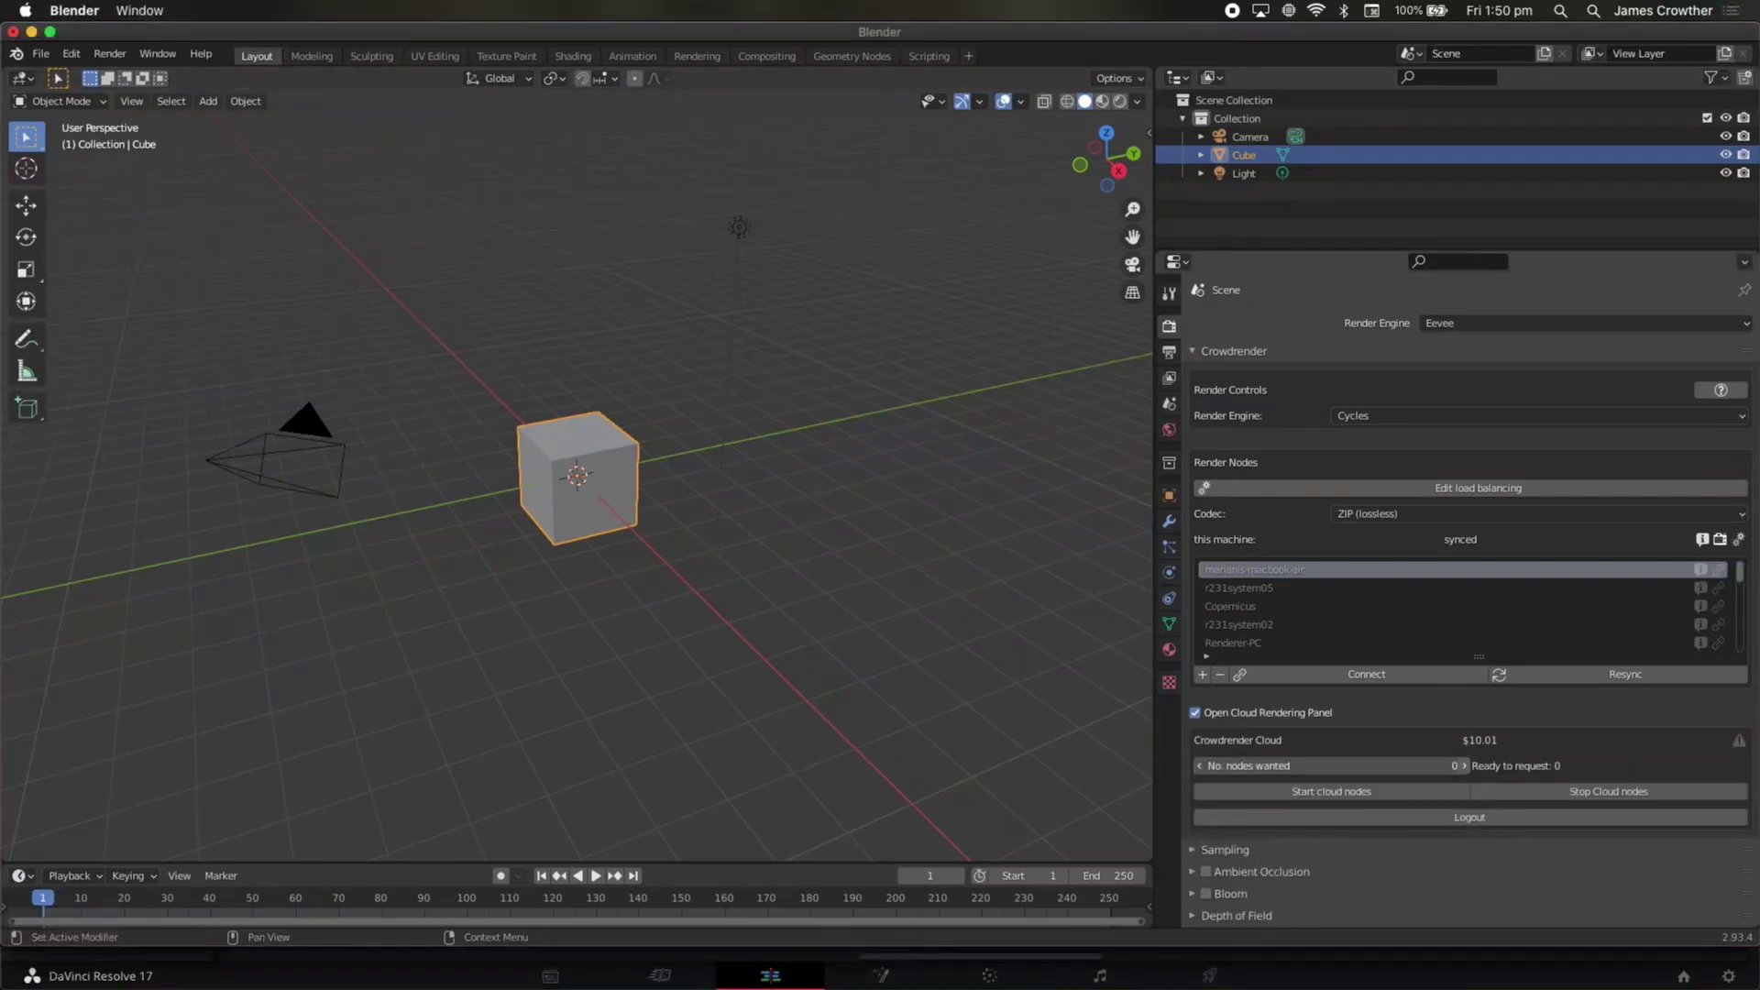
{"action": "left_click", "coordinate": [1464, 766]}
{"action": "left_click", "coordinate": [1464, 765]}
{"action": "left_click", "coordinate": [1464, 765]}
{"action": "left_click", "coordinate": [1463, 765]}
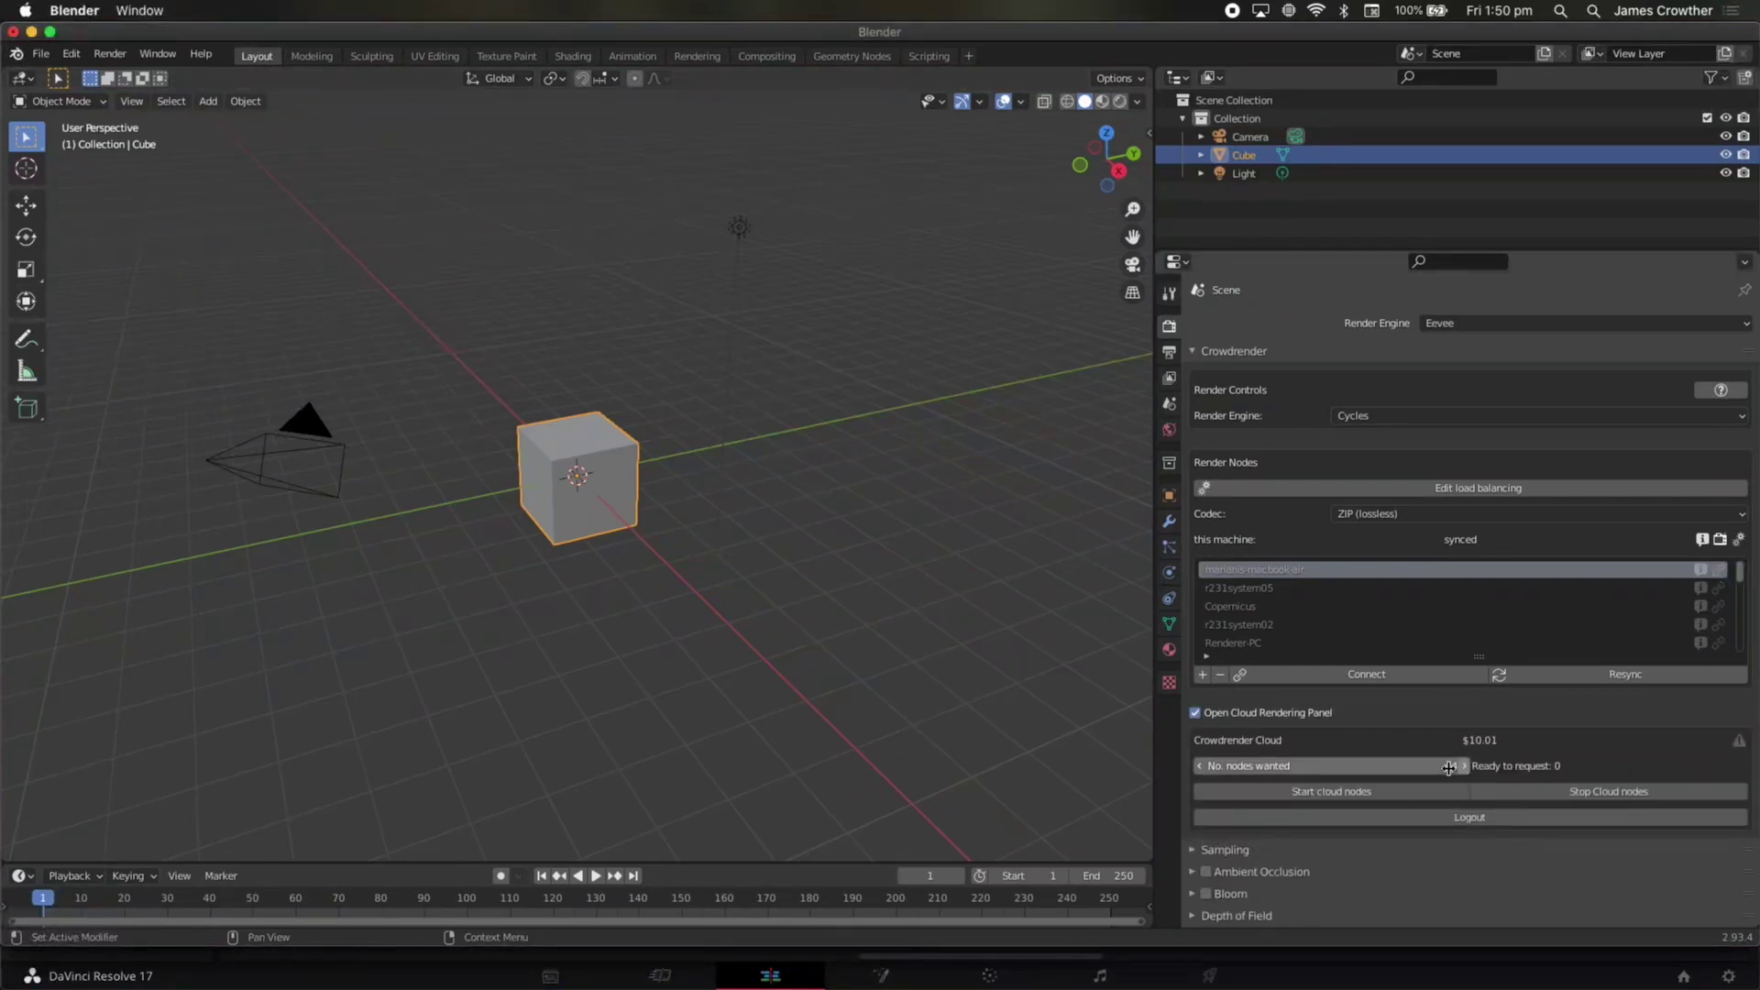
{"action": "left_click", "coordinate": [1389, 794]}
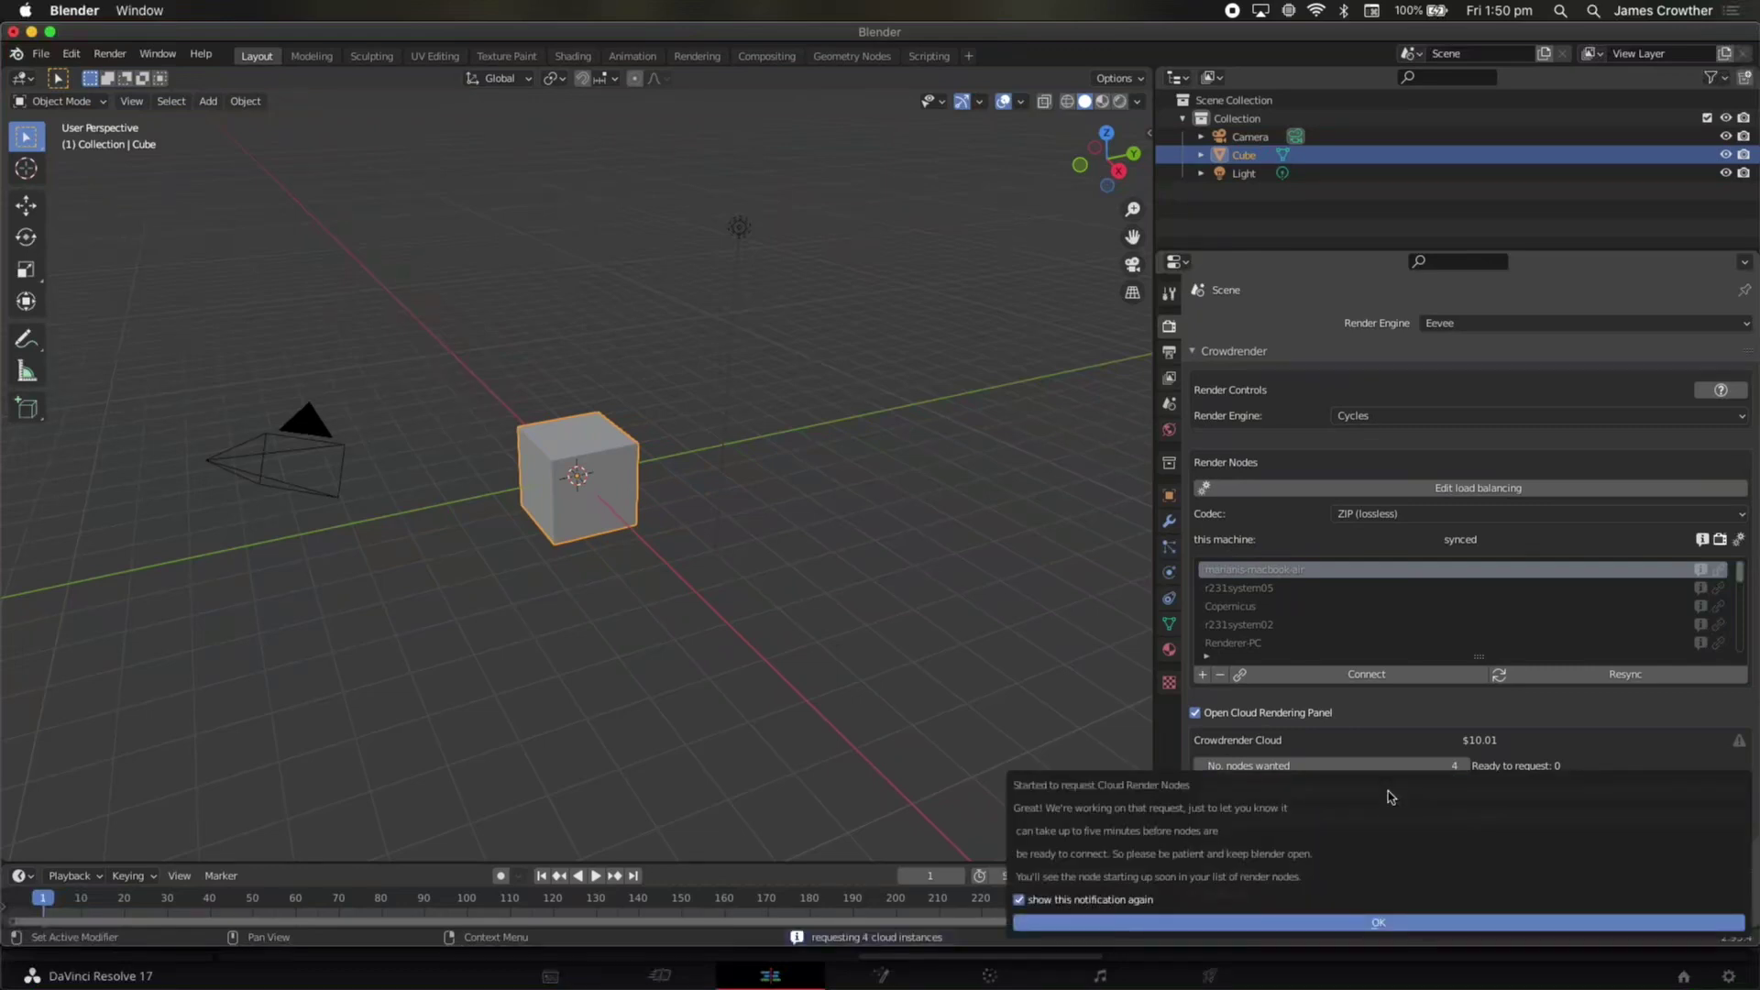
{"action": "left_click", "coordinate": [1373, 924]}
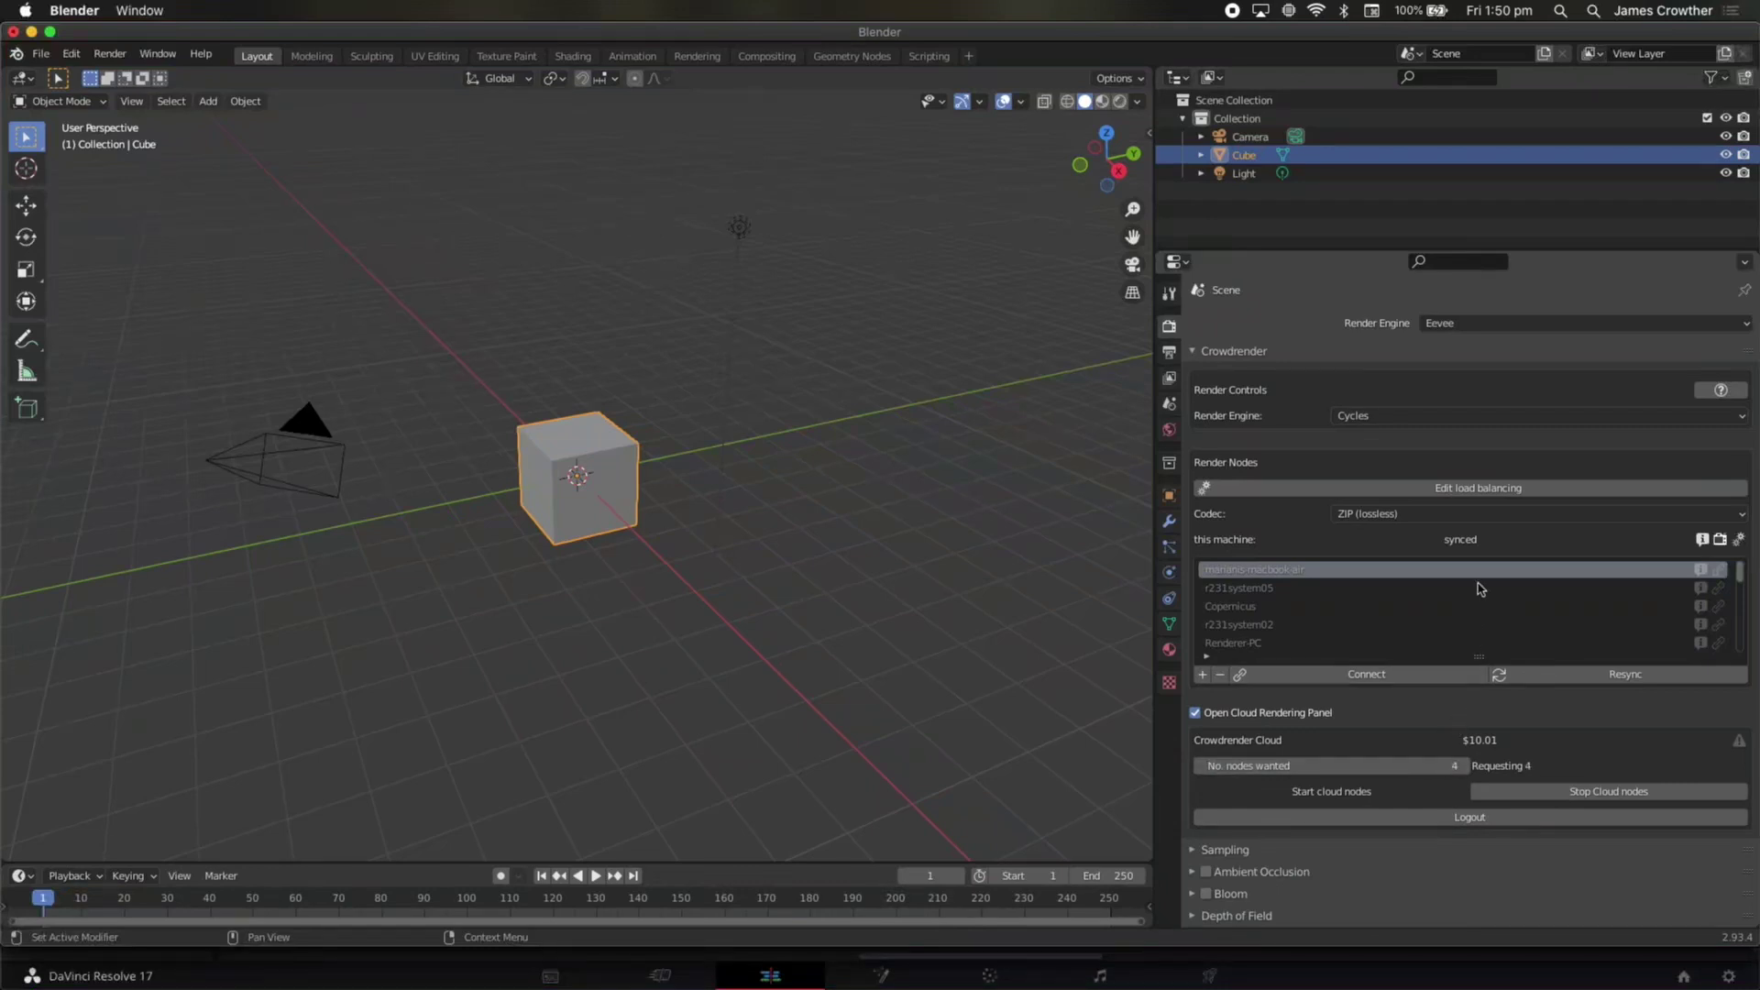
{"action": "left_click_drag", "start_coordinate": [1484, 654], "coordinate": [1492, 747]}
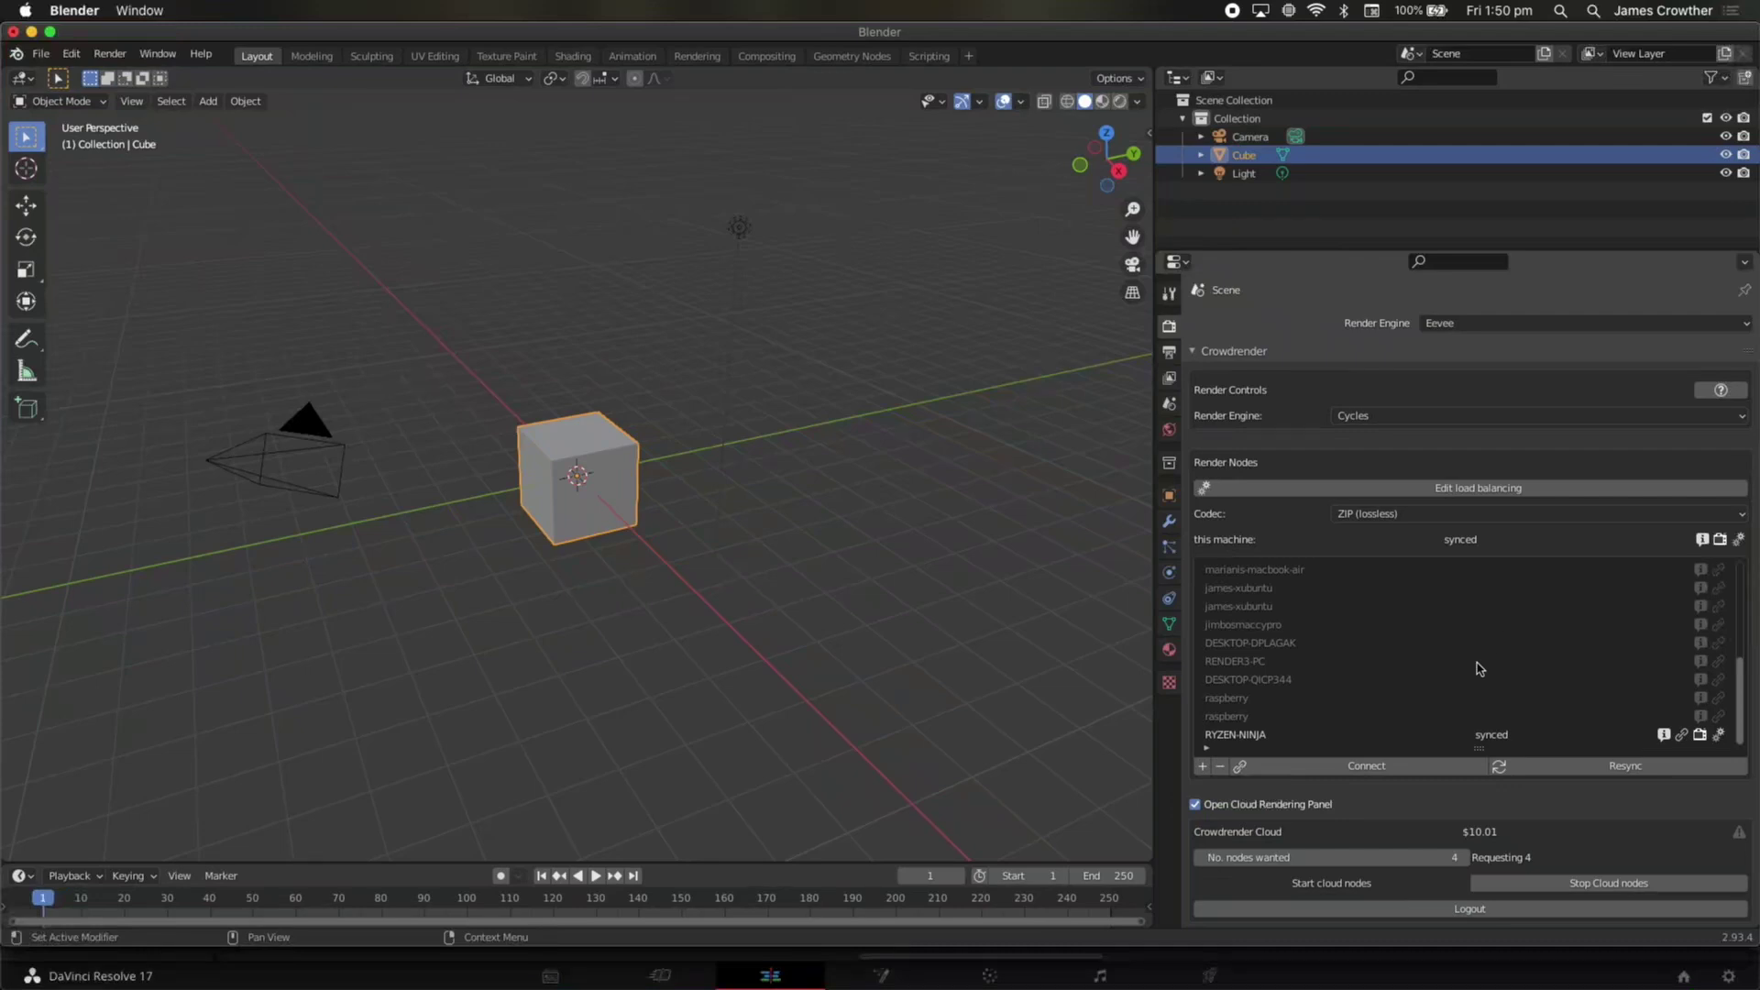
Switch RYZEN-NINJA's compute device from CPU to OPTIX
{"action": "left_click", "coordinate": [1504, 734]}
{"action": "left_click", "coordinate": [1719, 735]}
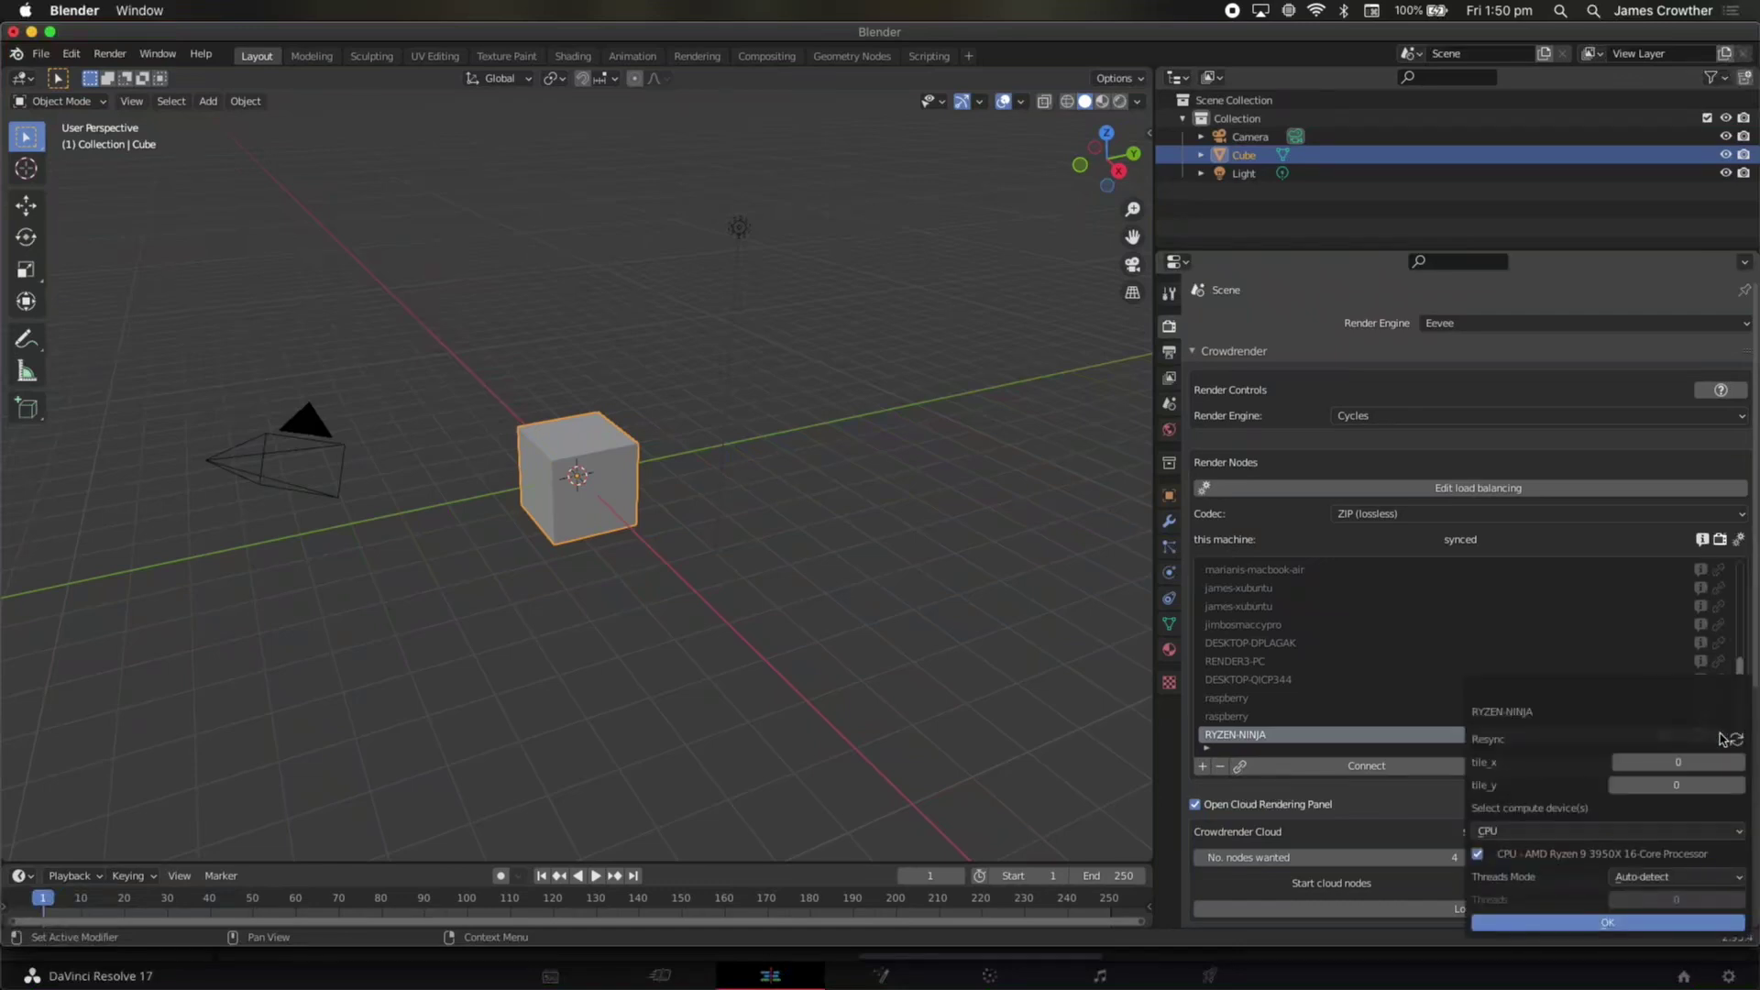
{"action": "left_click", "coordinate": [1586, 830]}
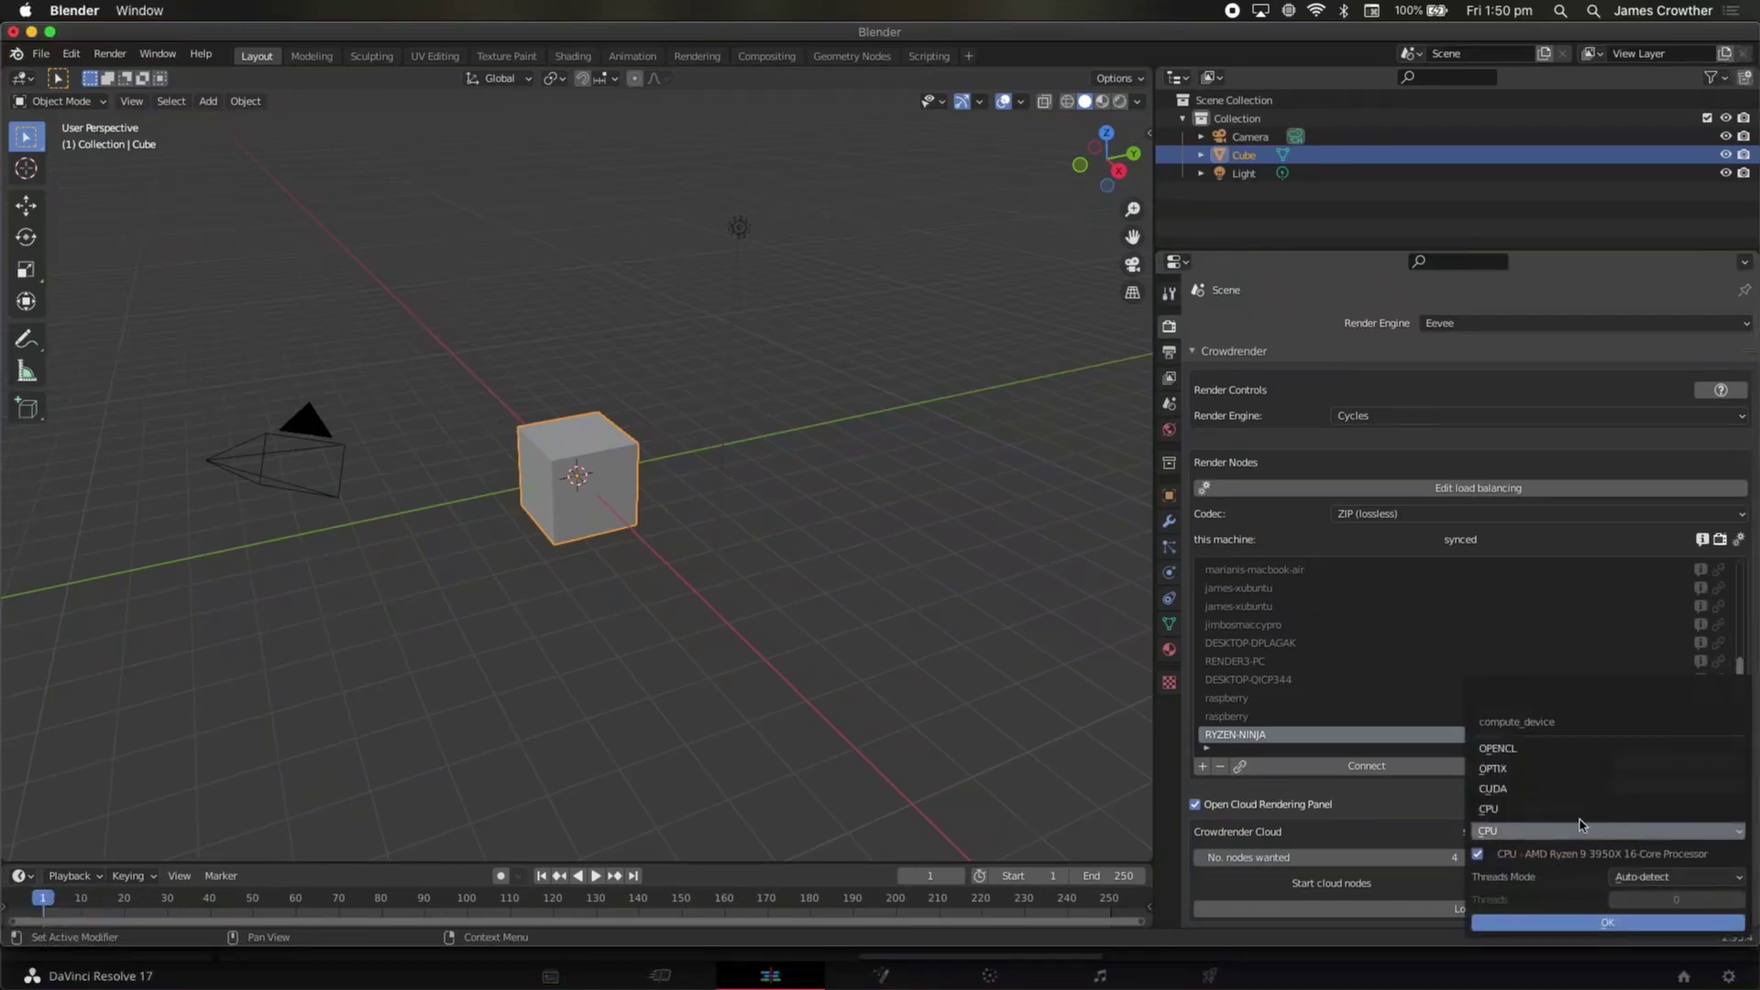
{"action": "left_click", "coordinate": [1563, 768]}
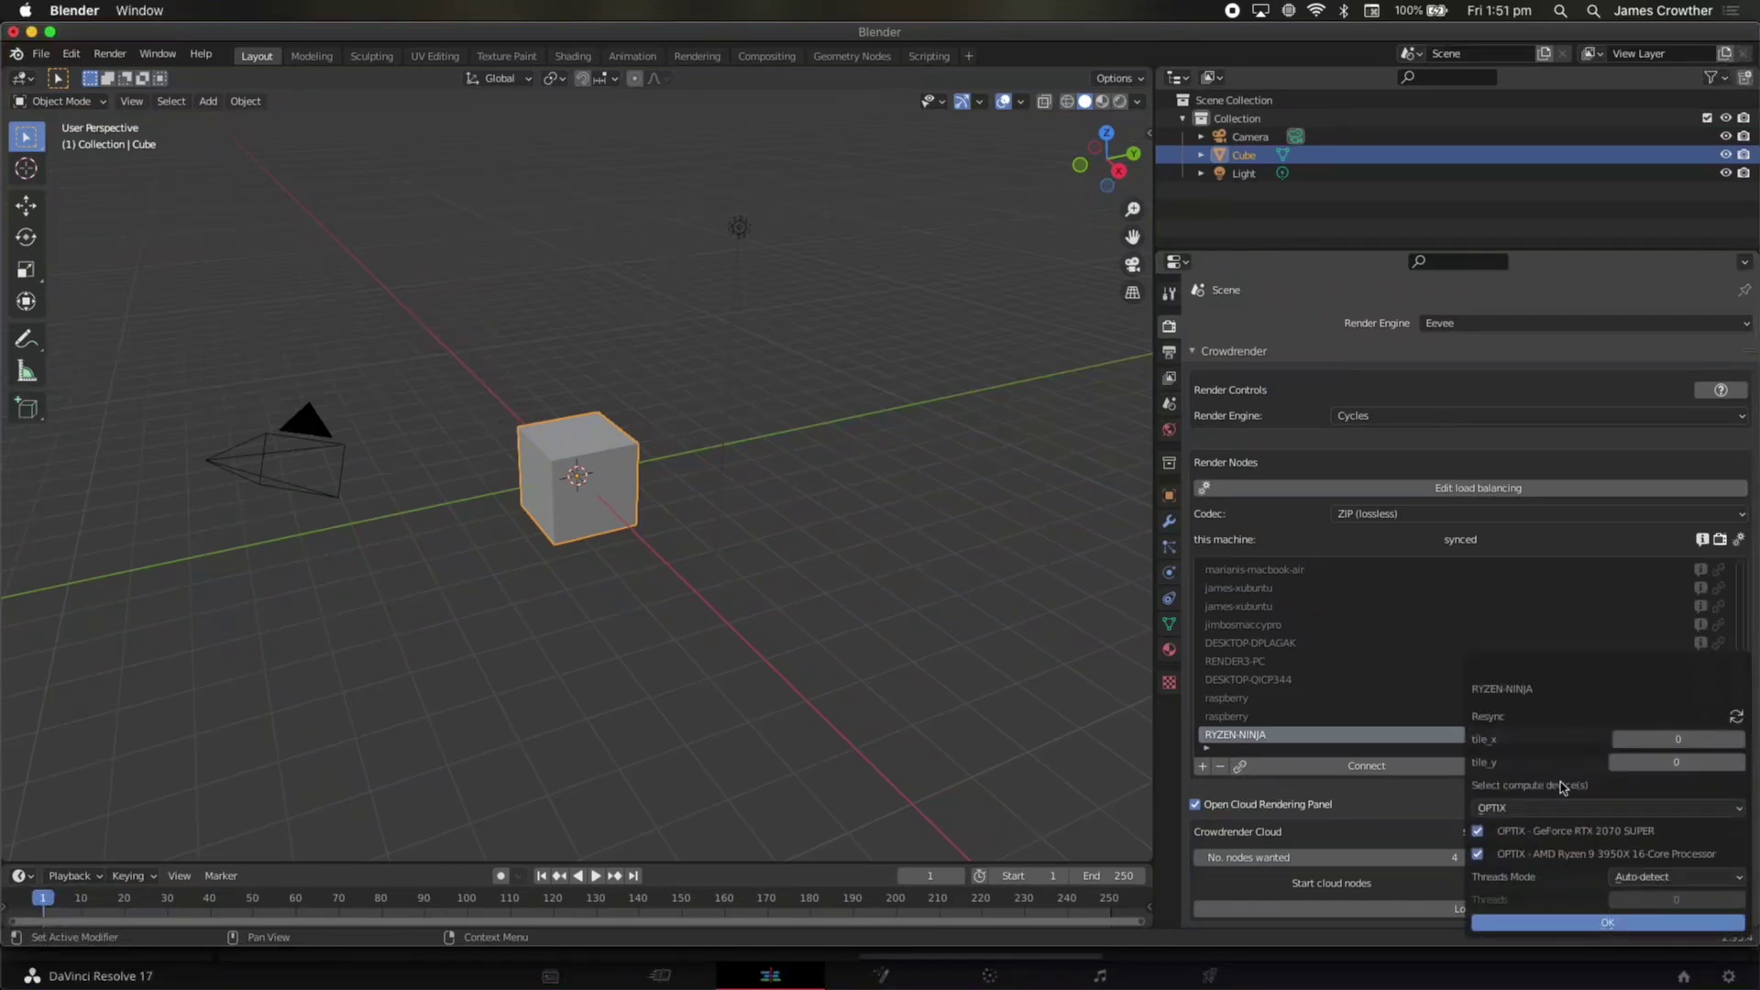
{"action": "left_click", "coordinate": [1576, 923]}
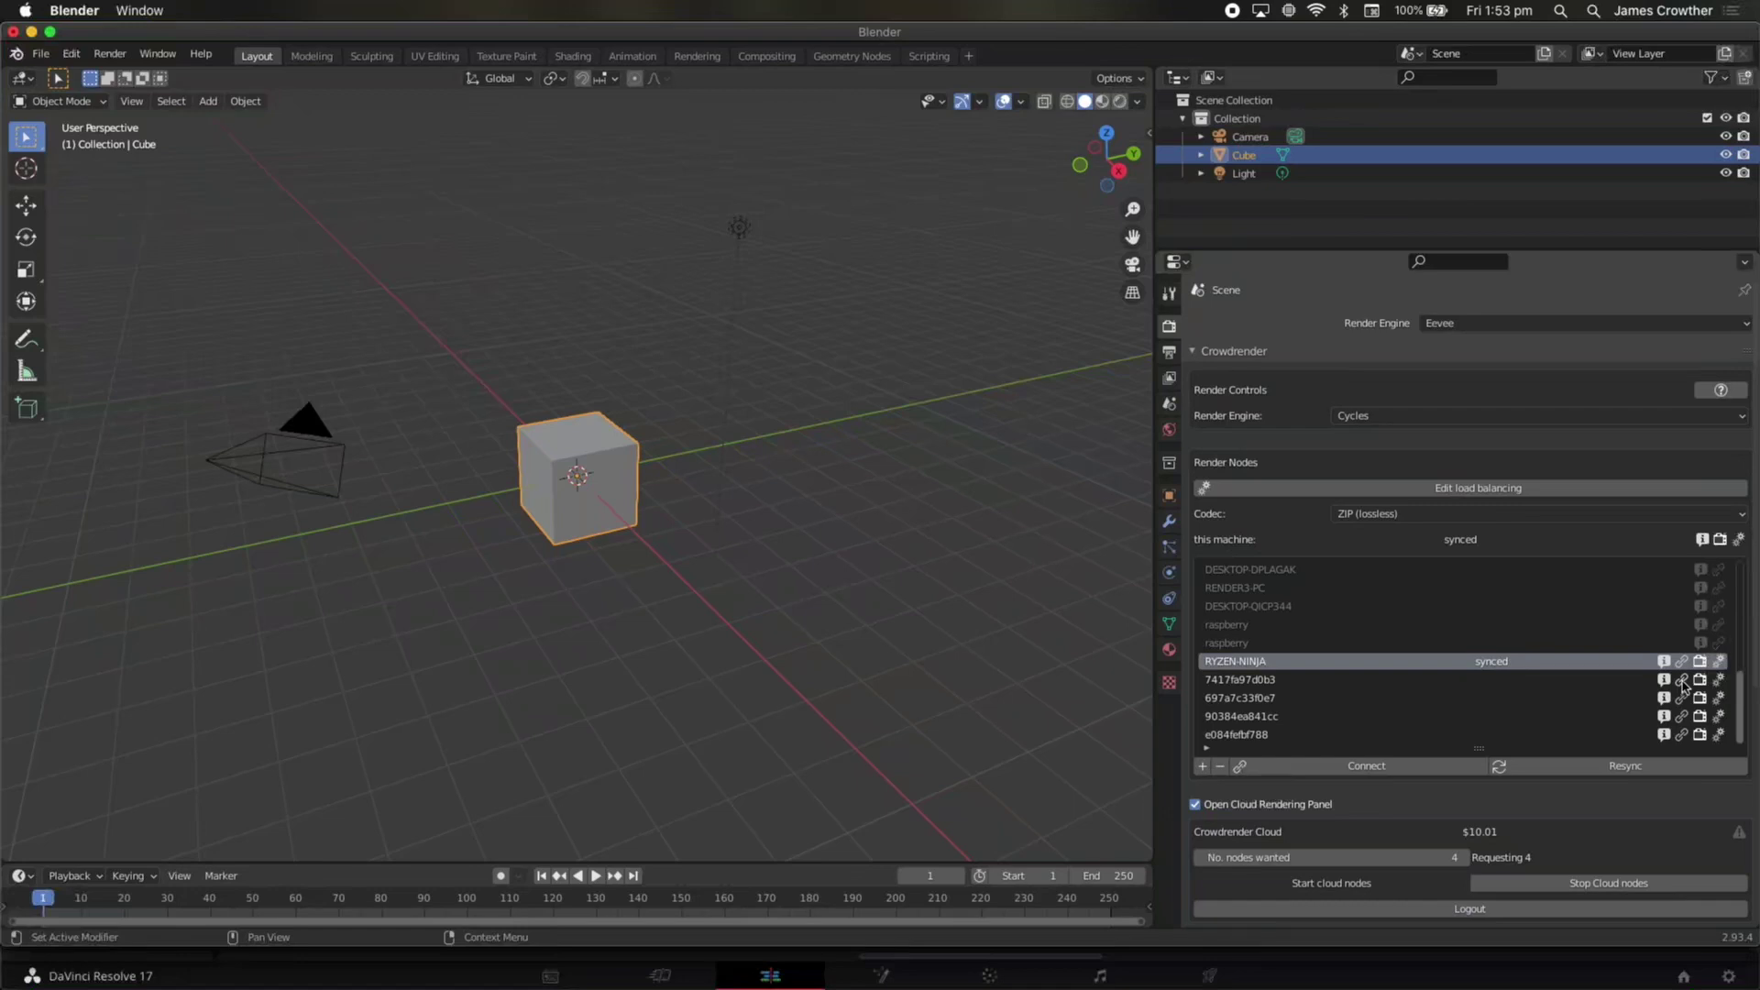
Connect the cloud nodes and reconnect RYZEN-NINJA so all five nodes report synced
{"action": "left_click", "coordinate": [1682, 681]}
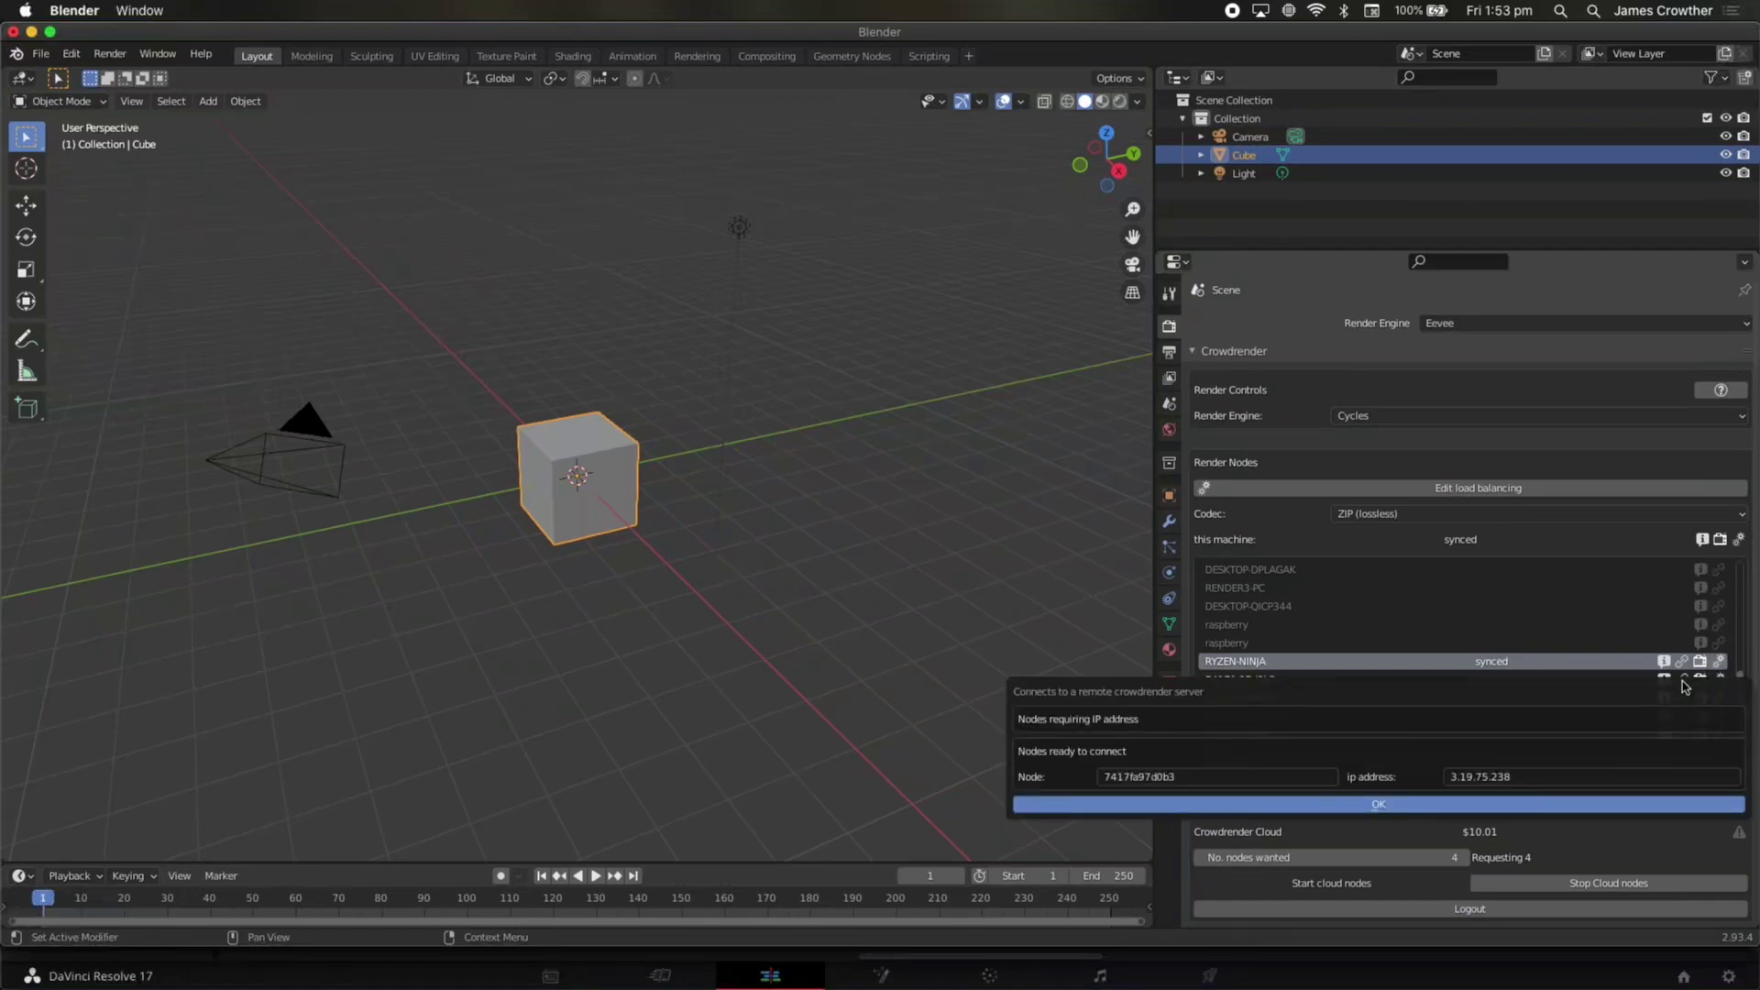
{"action": "left_click", "coordinate": [1426, 805]}
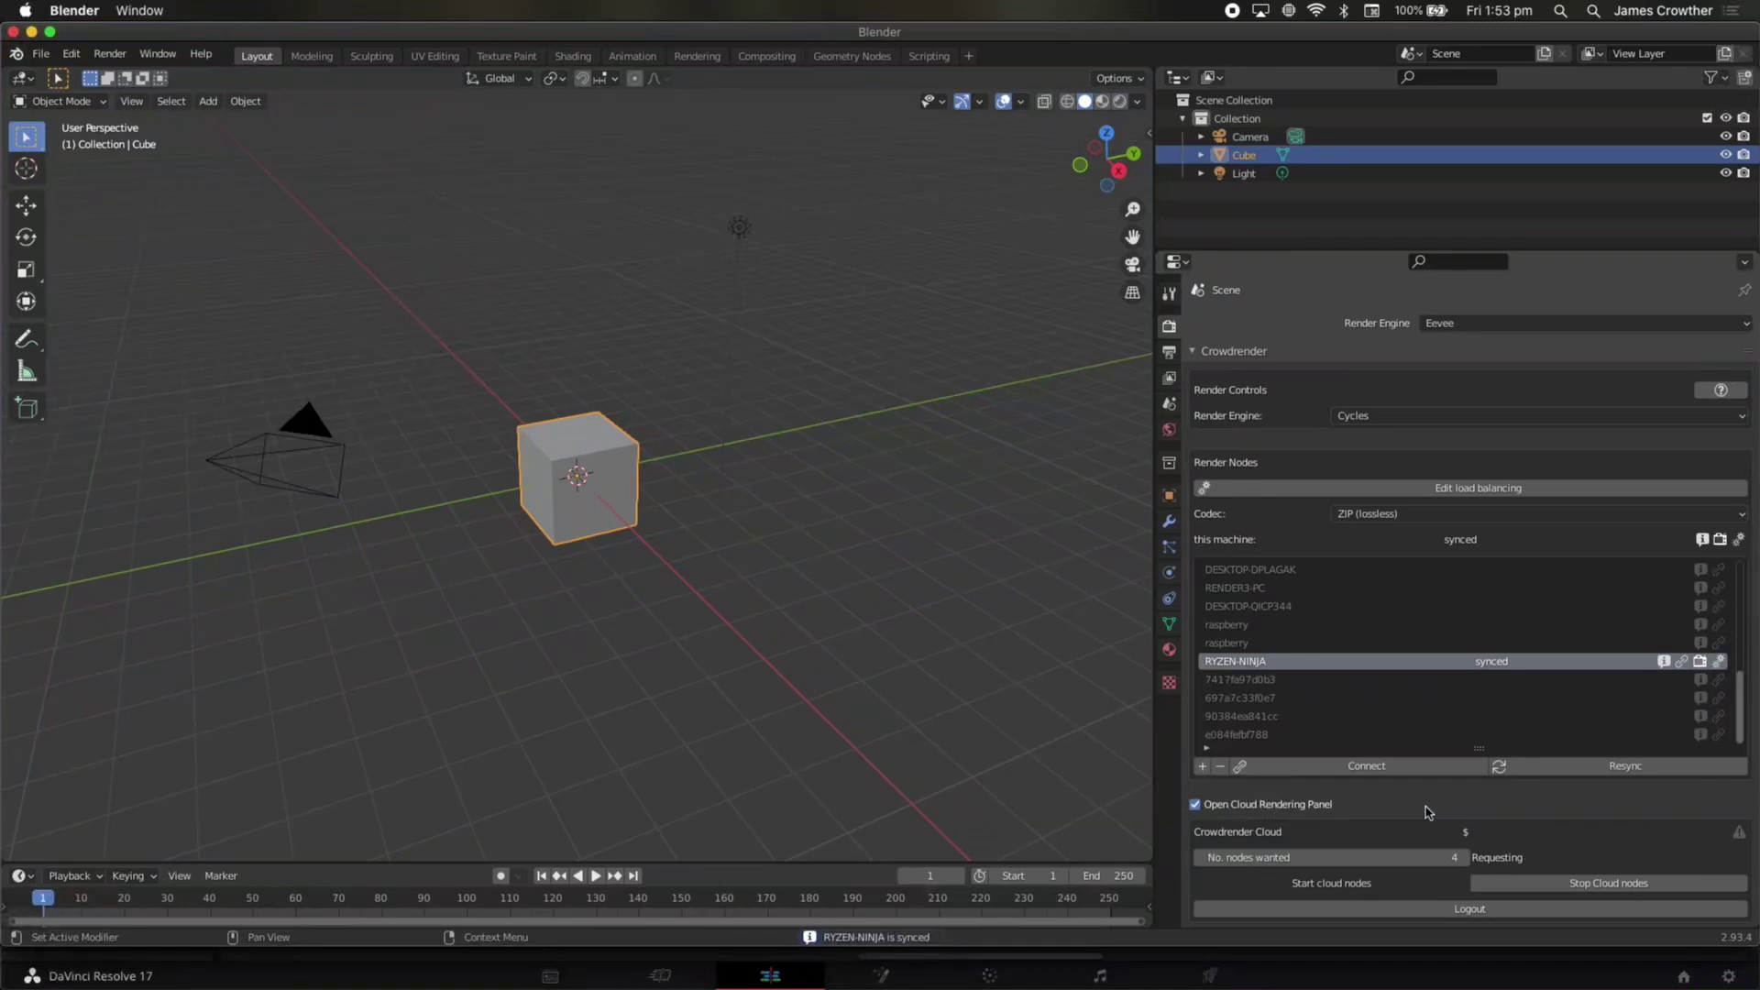
{"action": "left_click", "coordinate": [1719, 698]}
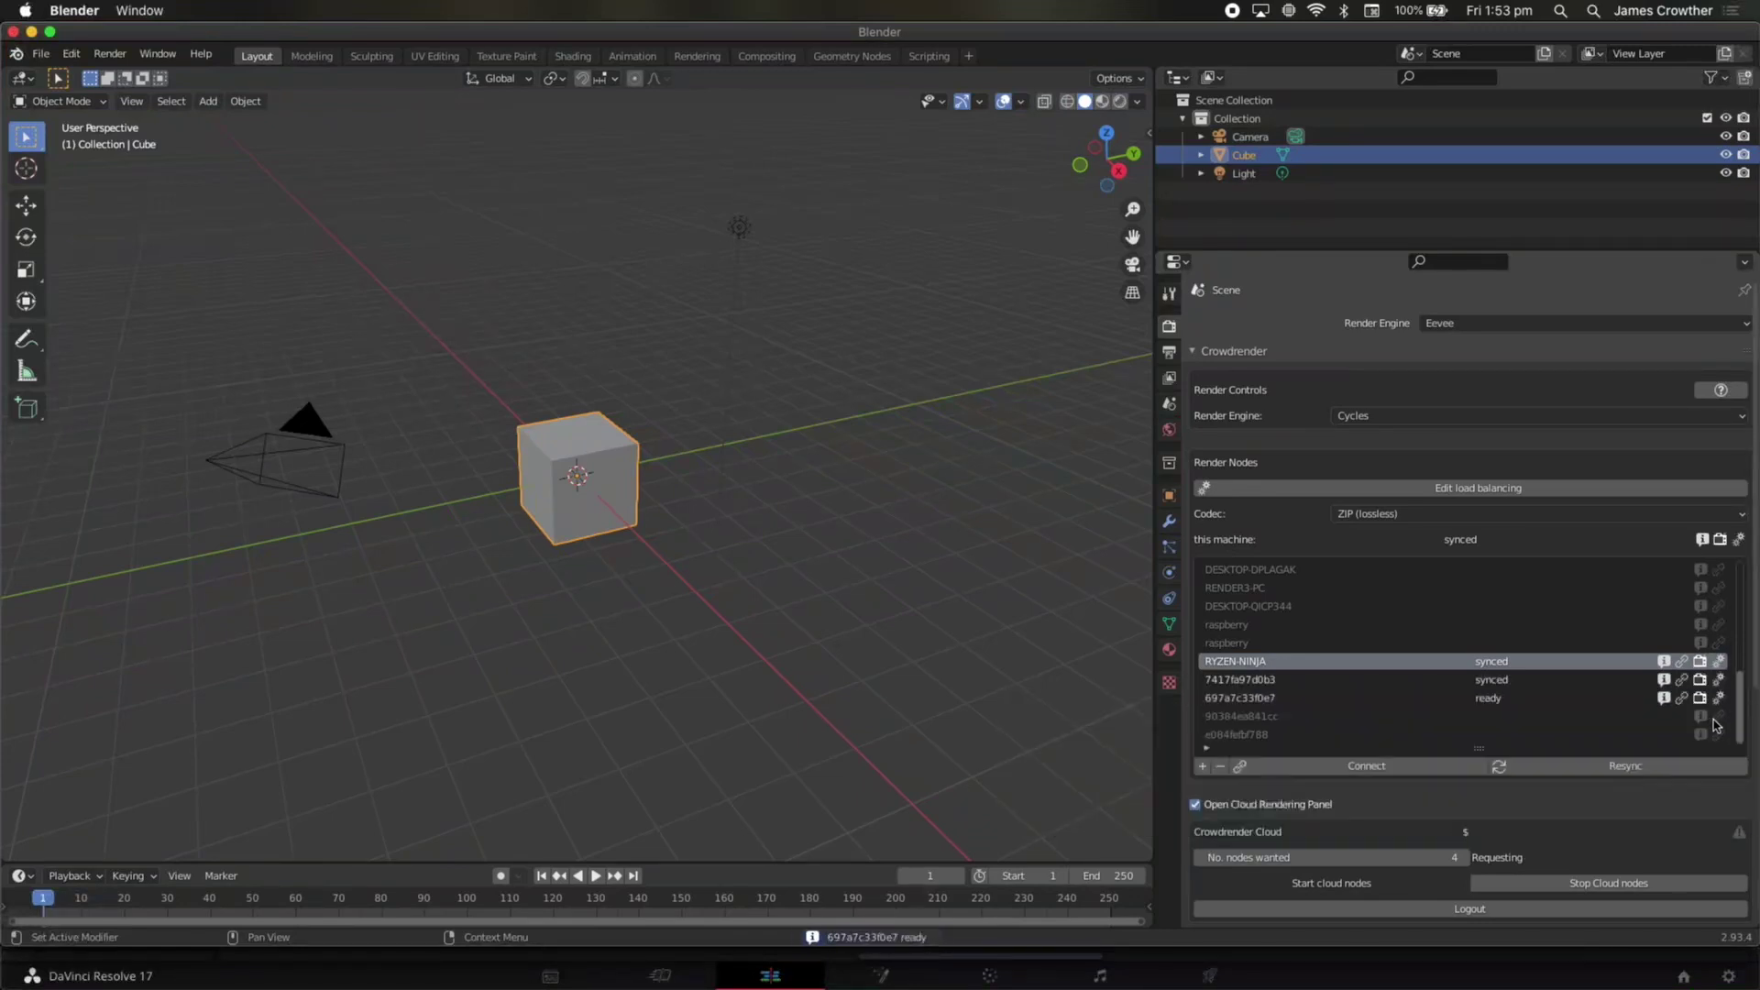
{"action": "left_click", "coordinate": [1415, 768]}
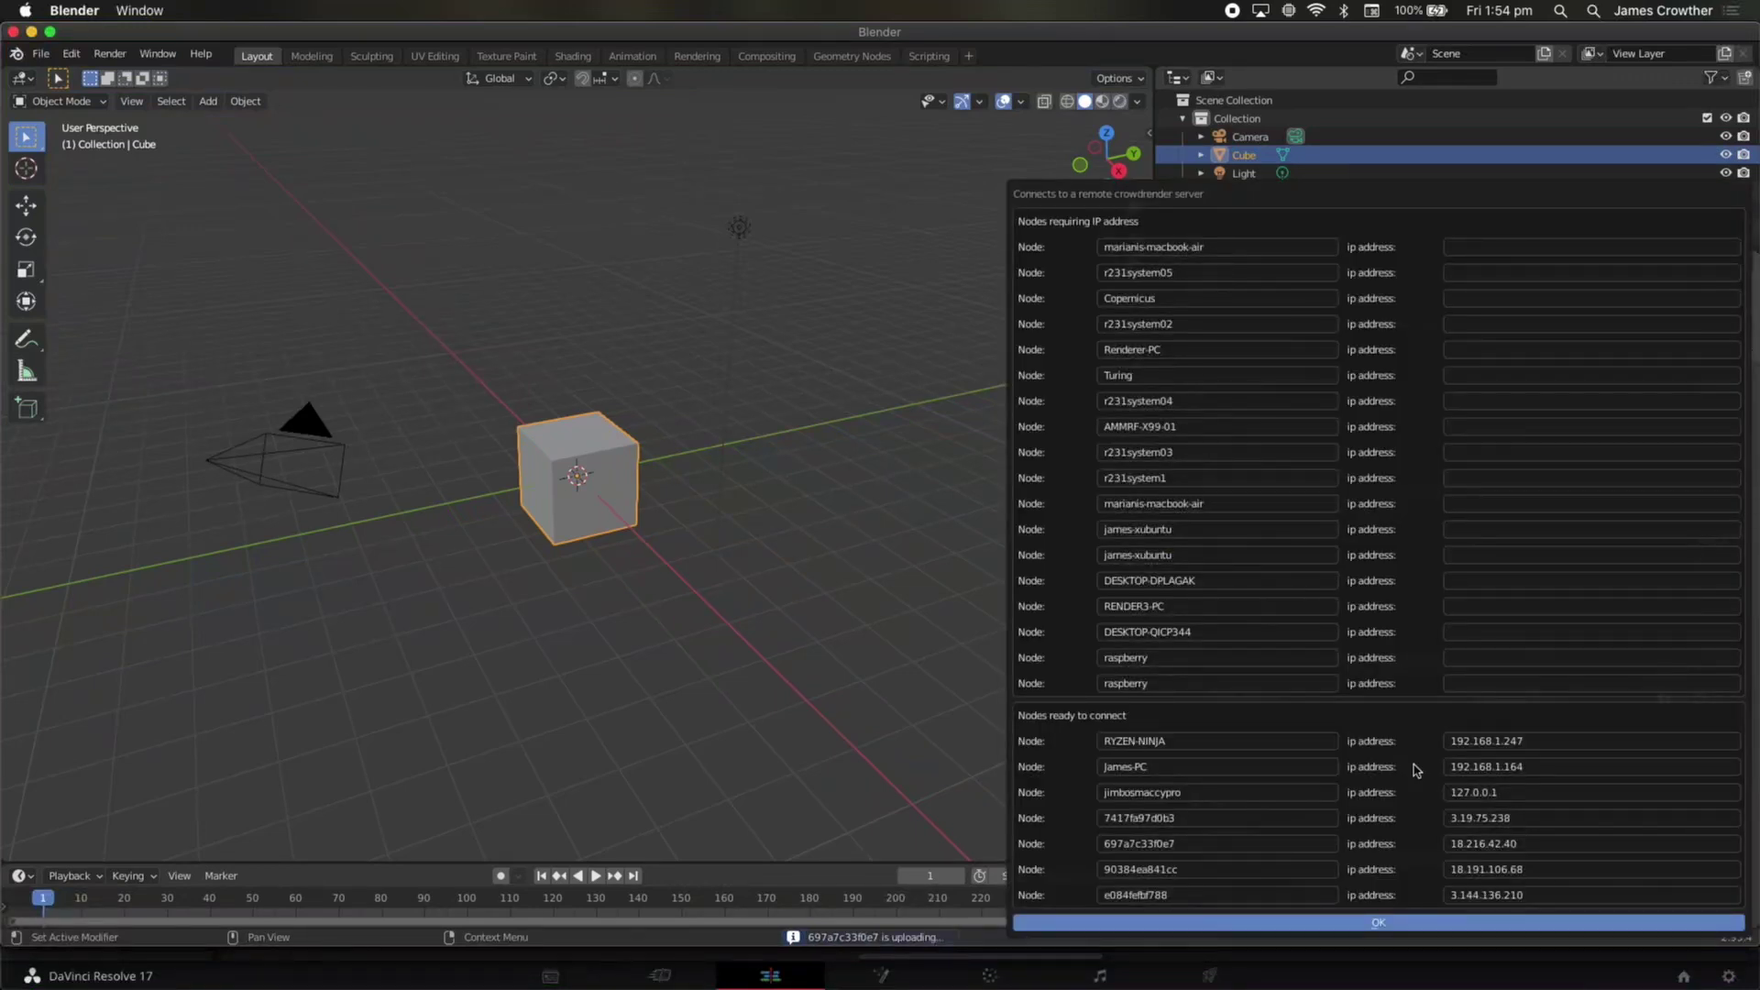
{"action": "key", "text": "Return"}
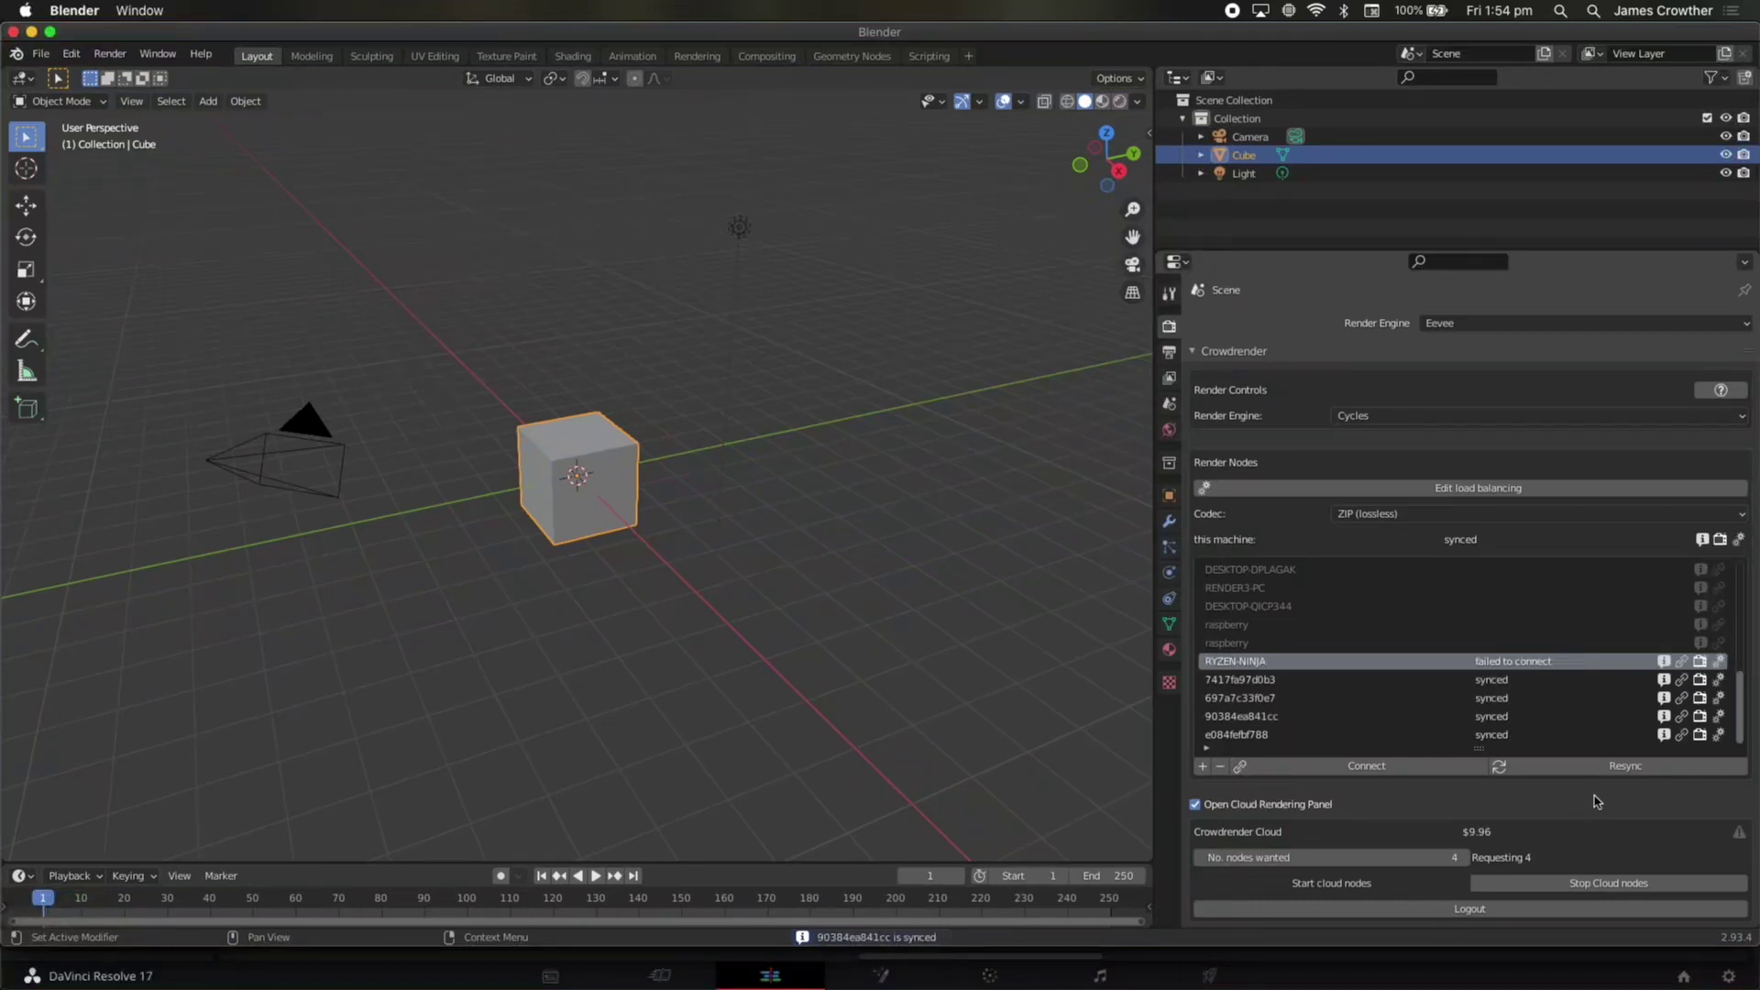
{"action": "left_click", "coordinate": [1683, 661]}
{"action": "left_click", "coordinate": [1542, 789]}
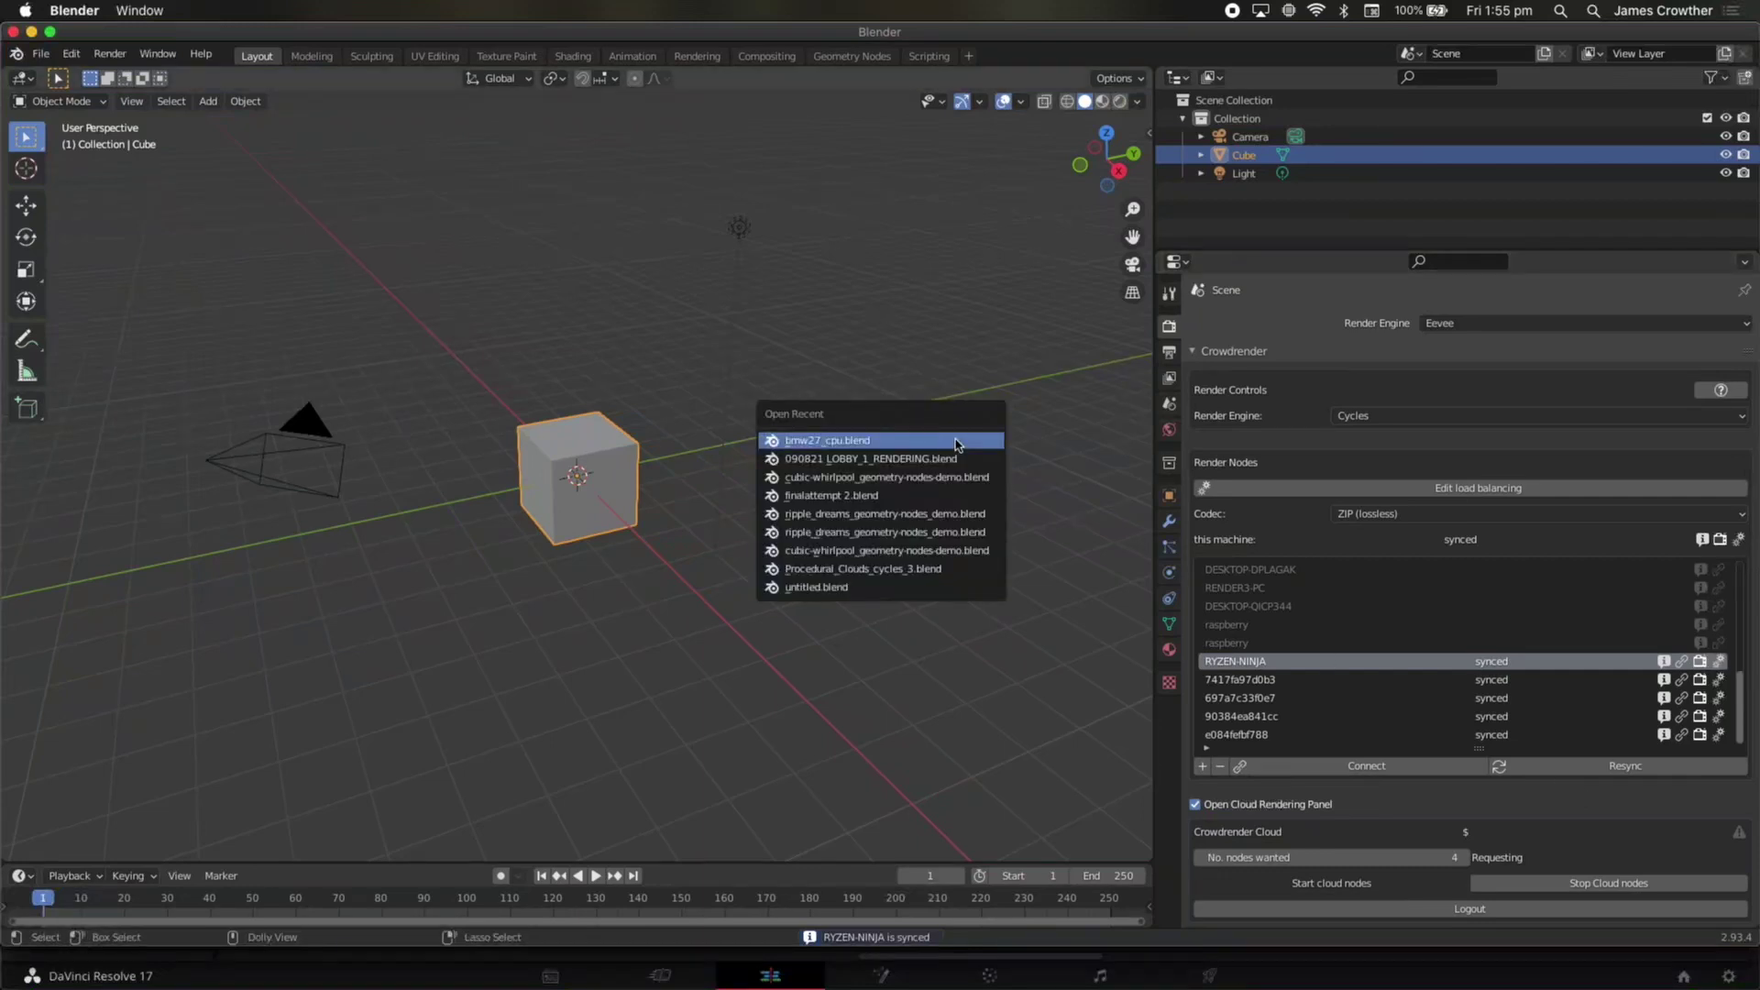
Open cubic-whirlpool_geometry-nodes-demo.blend from the recent files and scroll down to Crowdrender
{"action": "key", "text": "shift+super+o"}
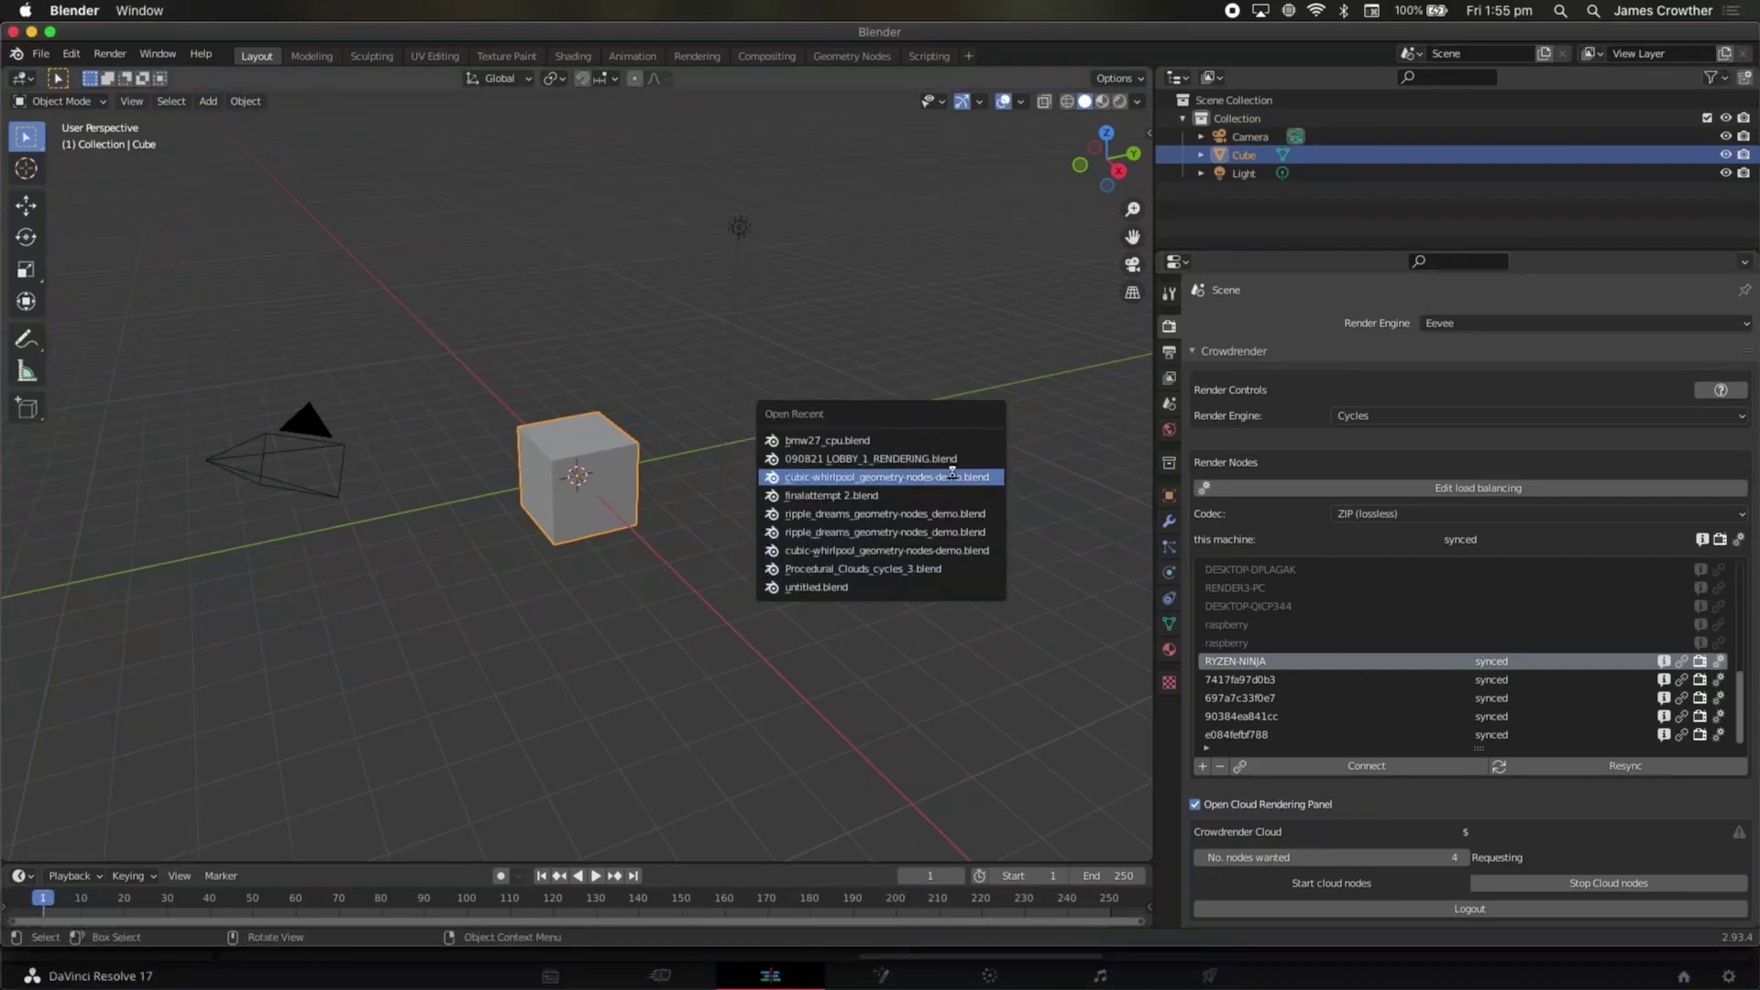
{"action": "left_click", "coordinate": [952, 475]}
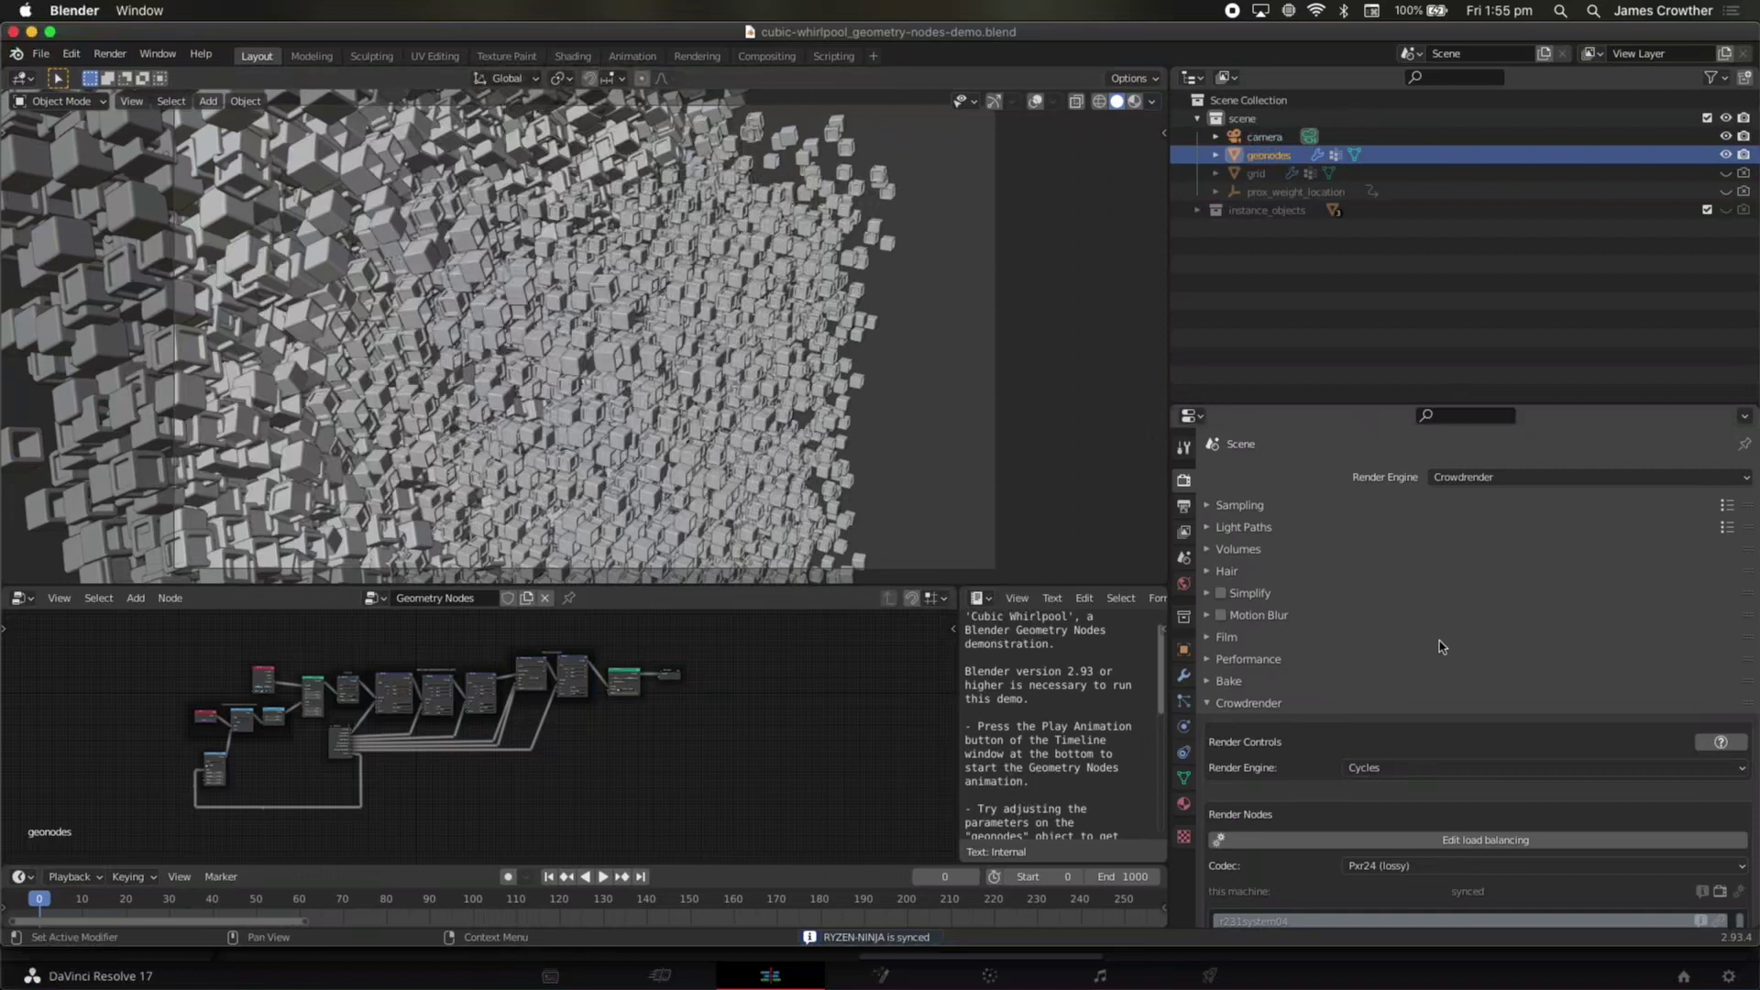
{"action": "scroll", "coordinate": [1442, 646], "scroll_direction": "down", "scroll_amount": 8}
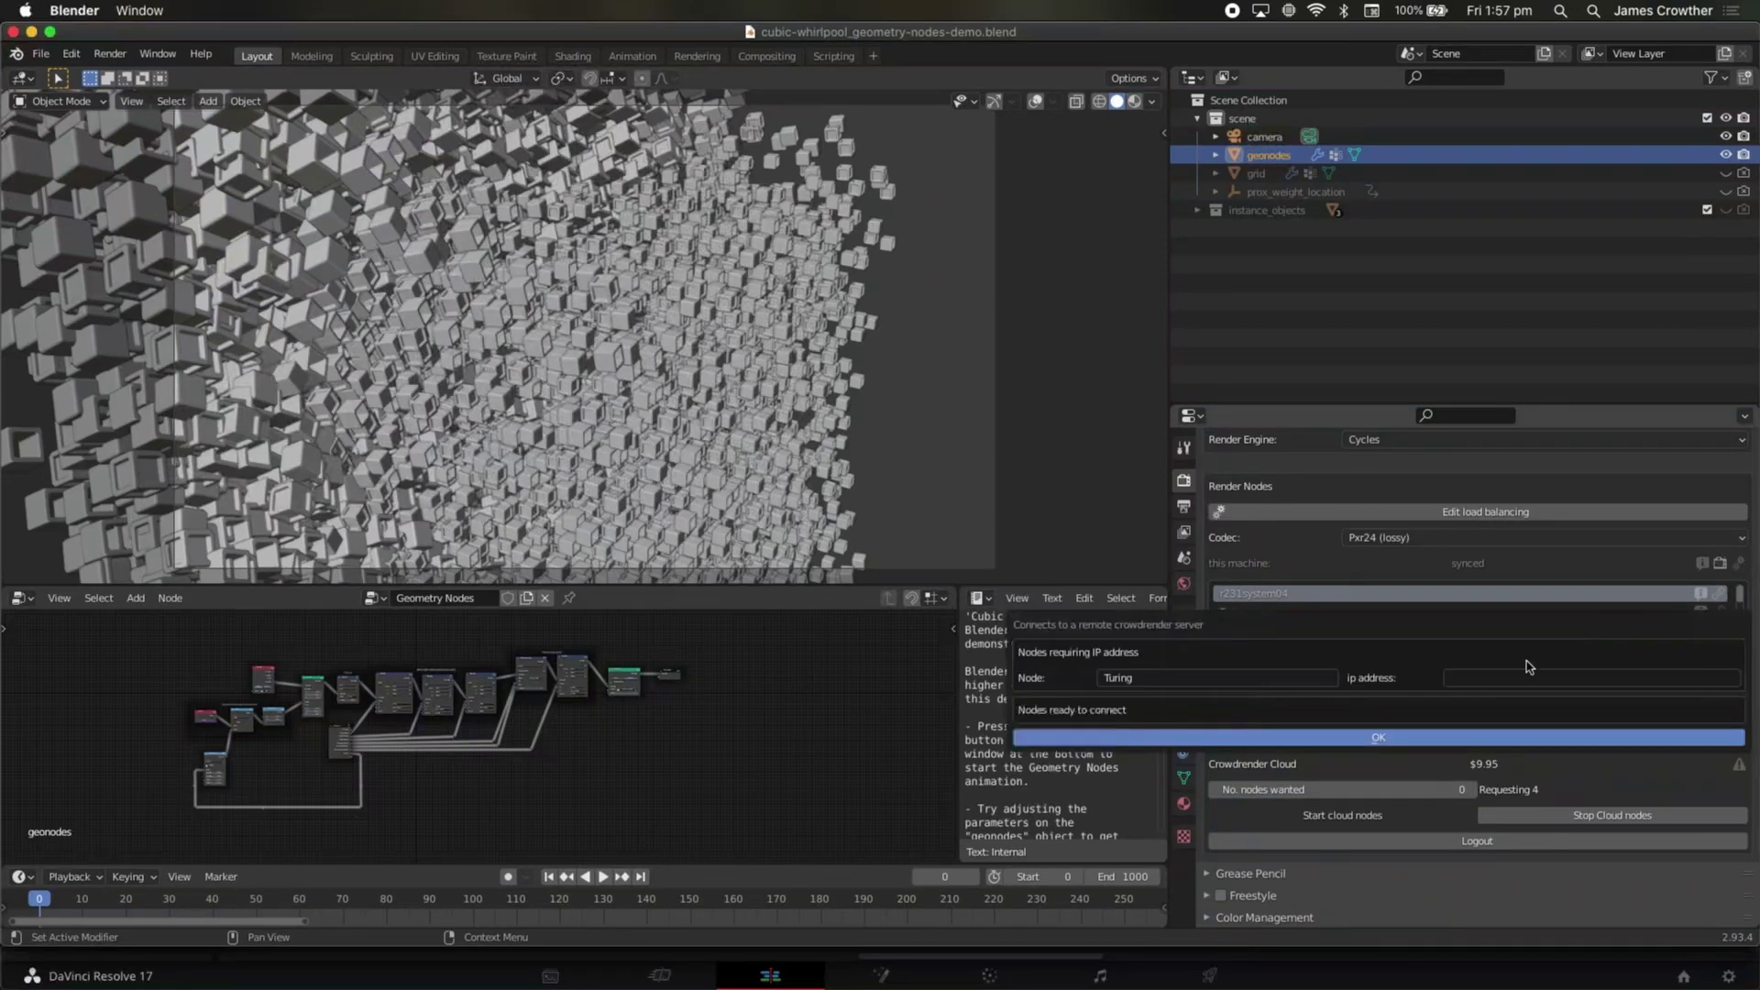
Dismiss the address prompt and set RYZEN-NINJA's compute device to OPTIX
{"action": "key", "text": "Return"}
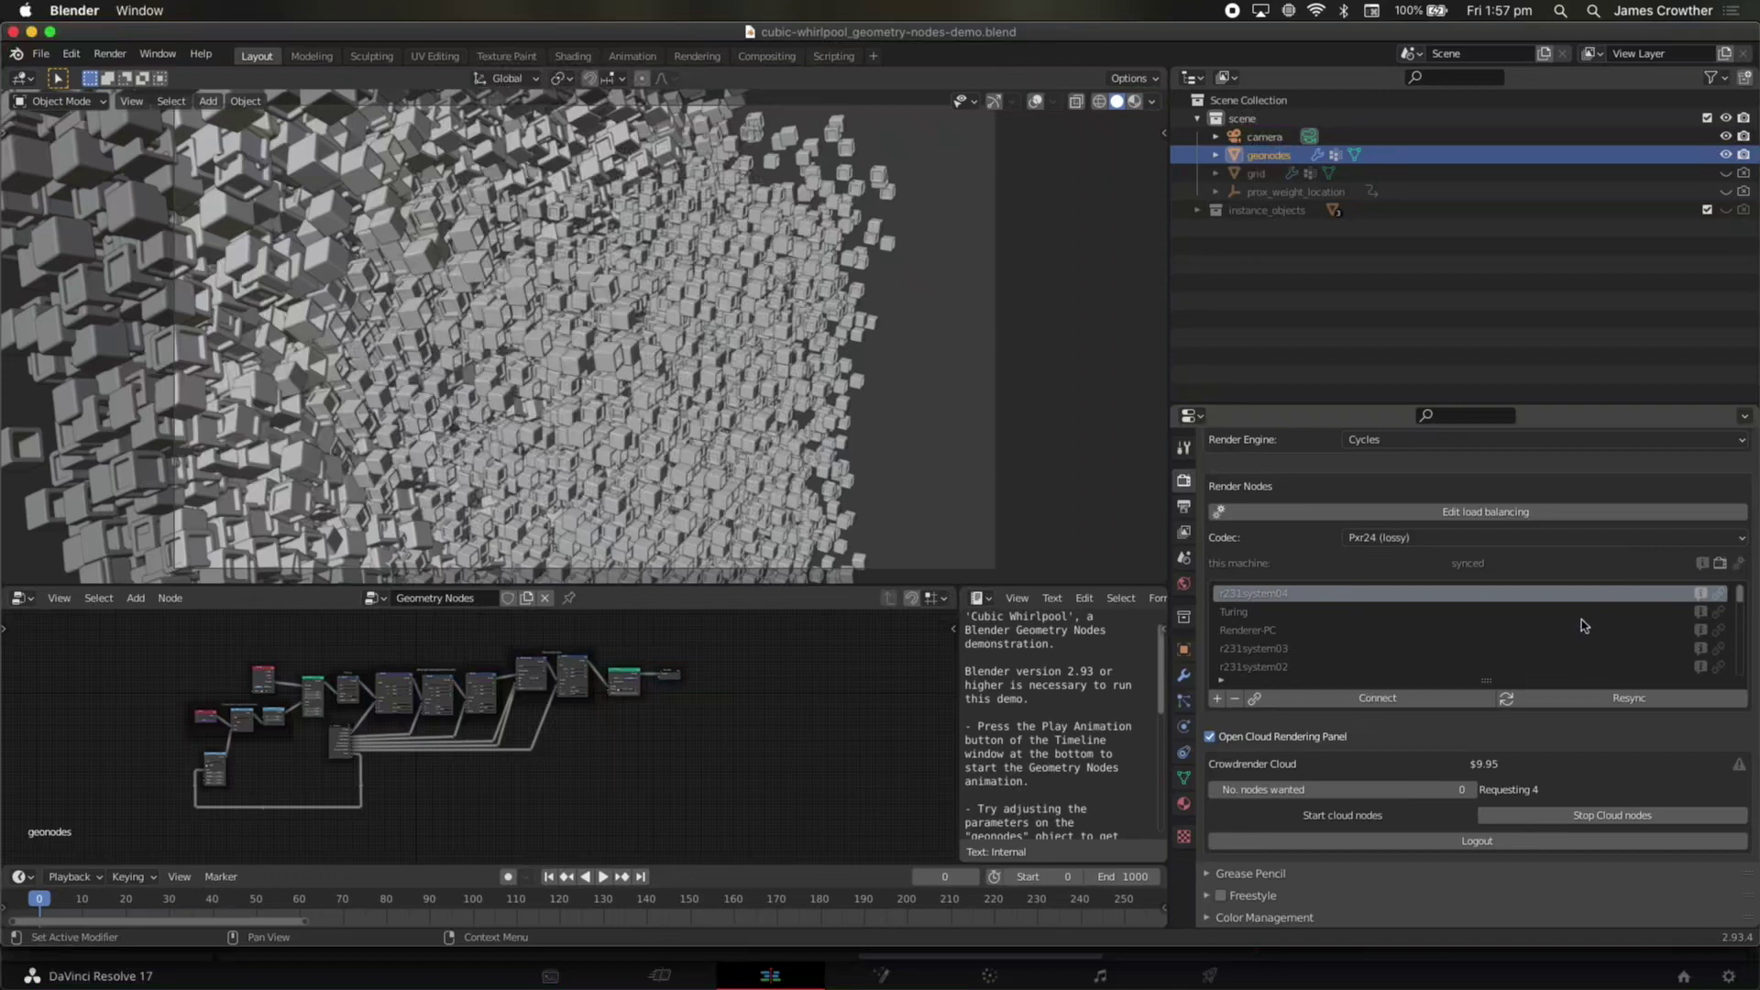
{"action": "left_click", "coordinate": [1720, 597]}
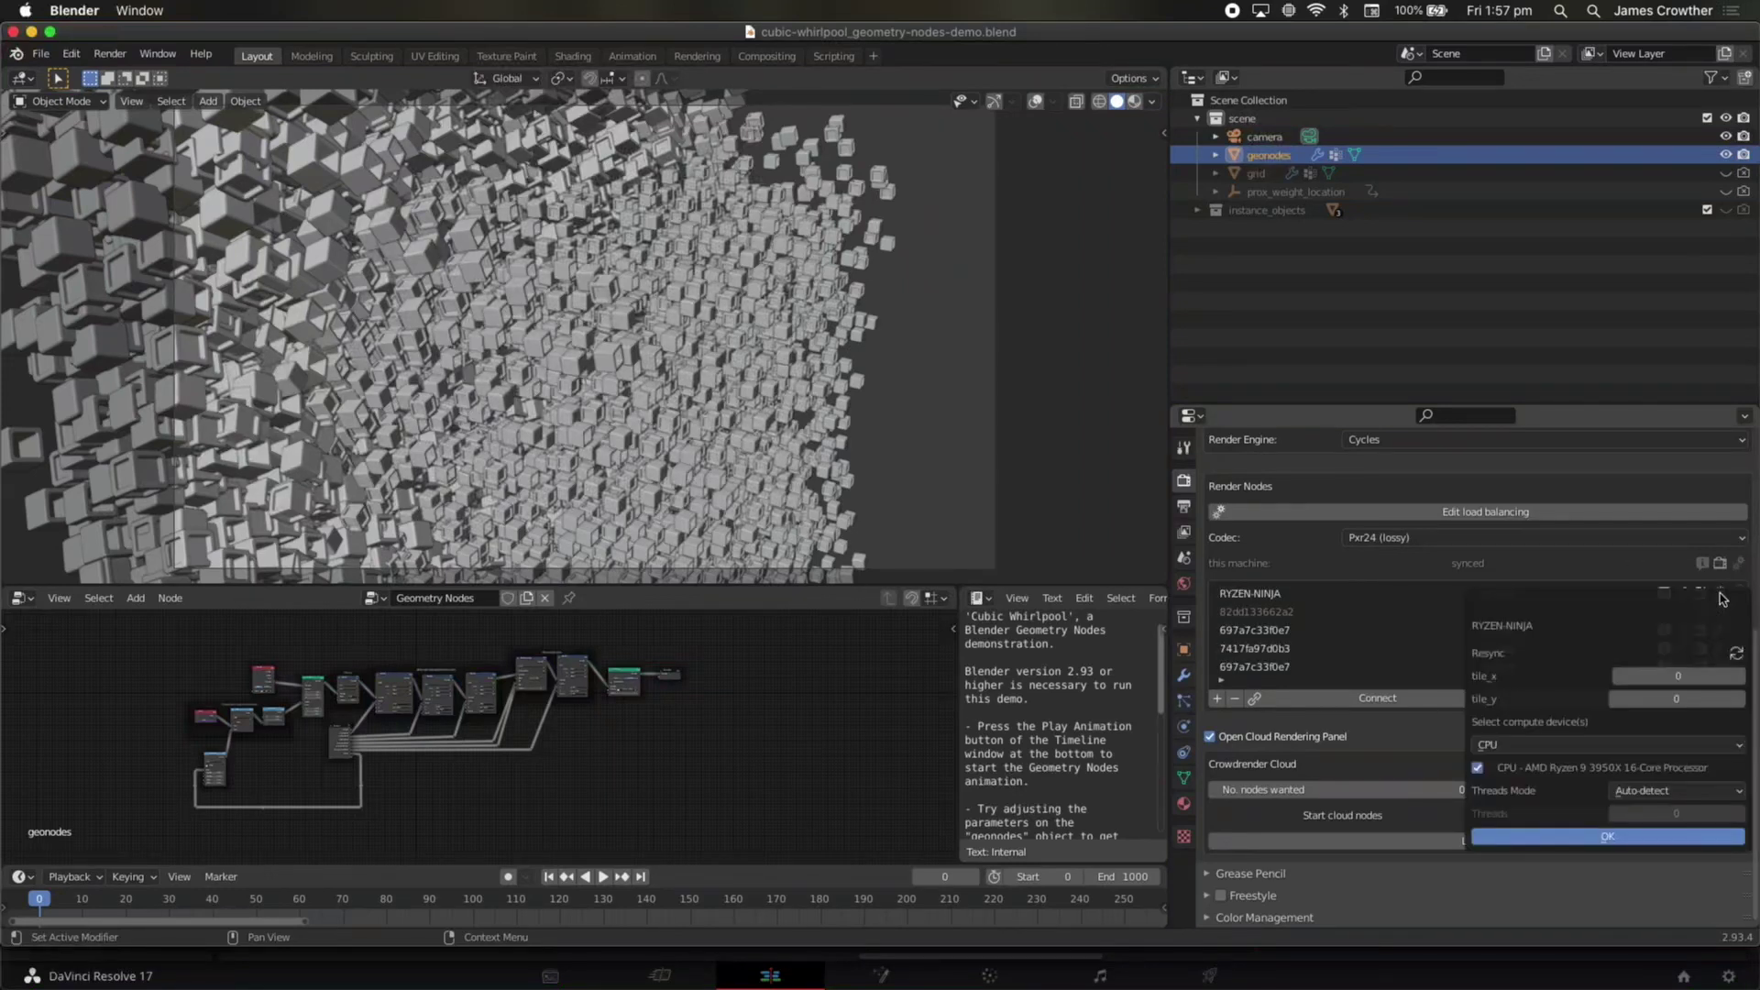
{"action": "left_click", "coordinate": [1598, 745]}
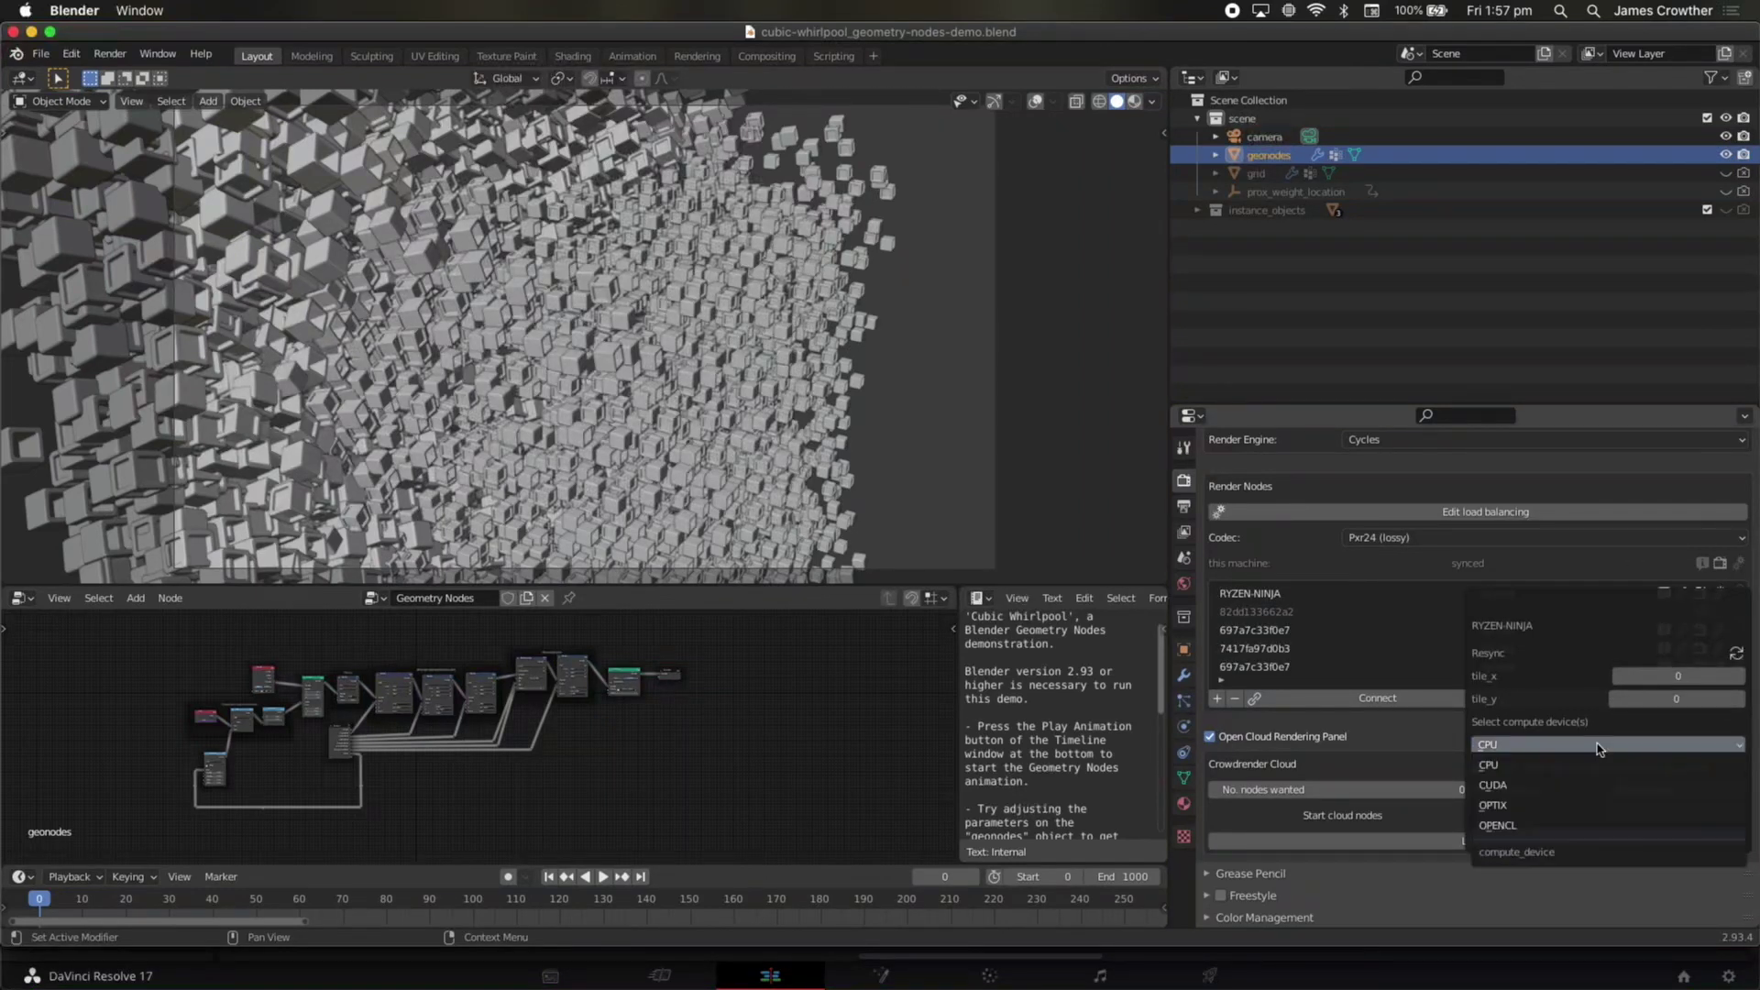
{"action": "left_click", "coordinate": [1554, 805]}
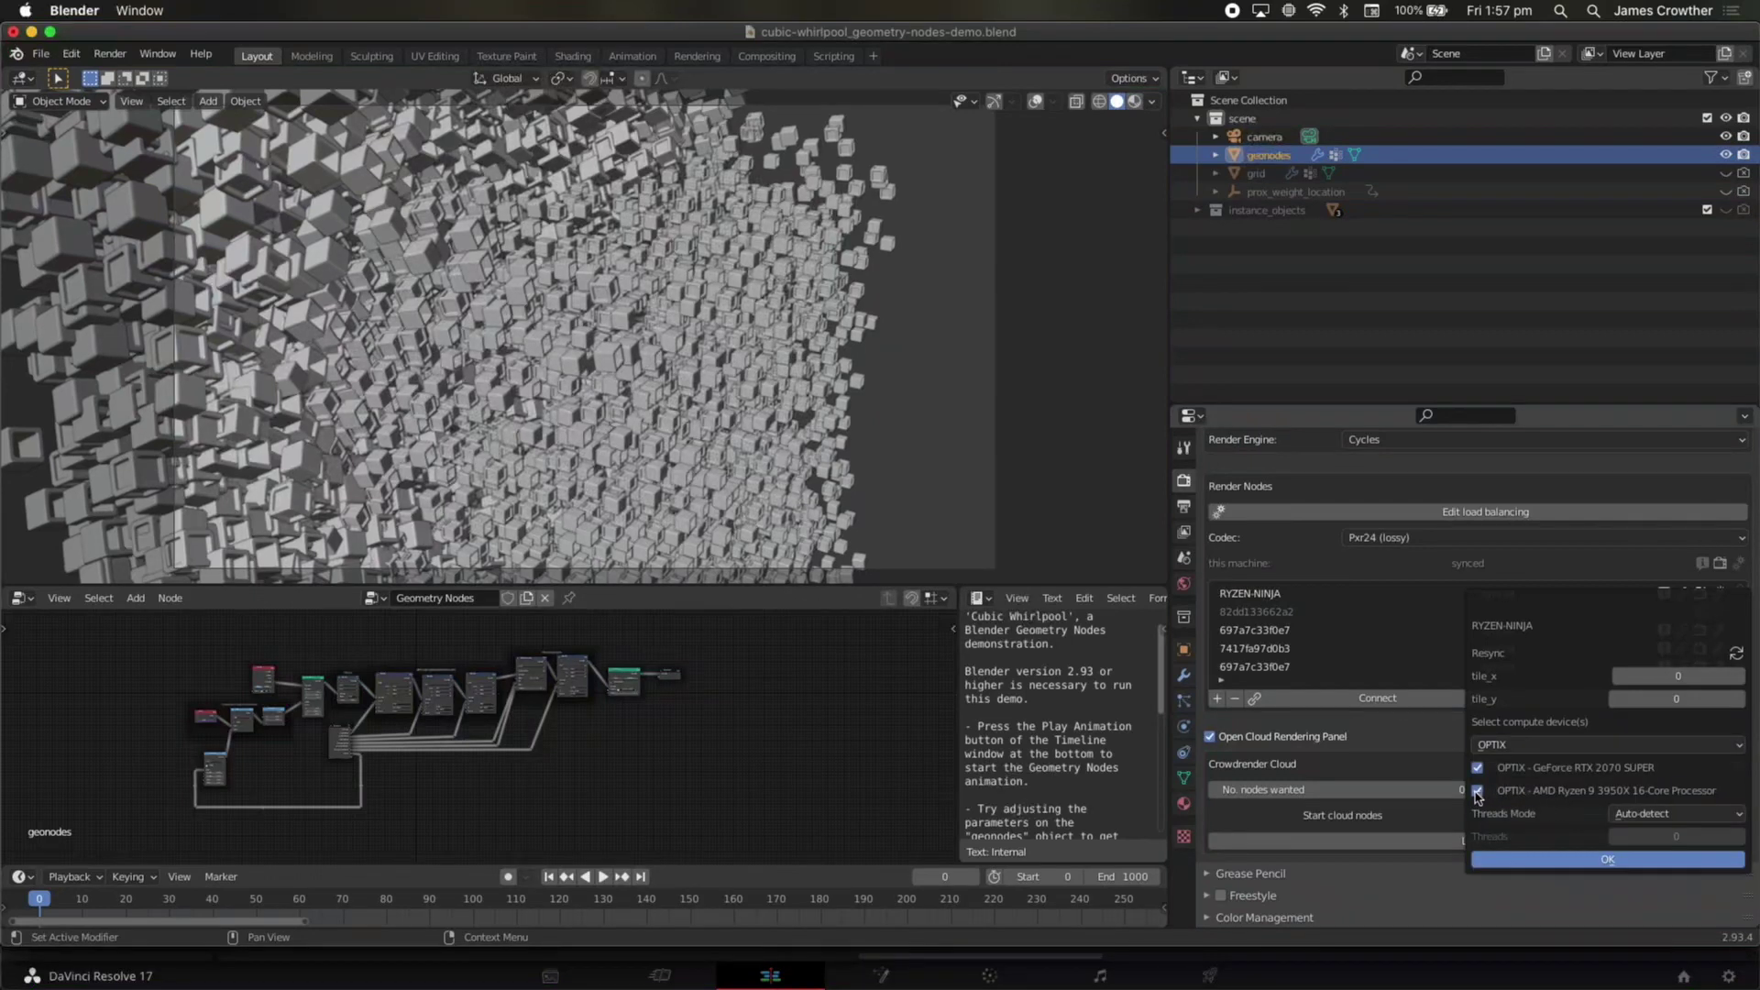
{"action": "left_click", "coordinate": [1585, 858]}
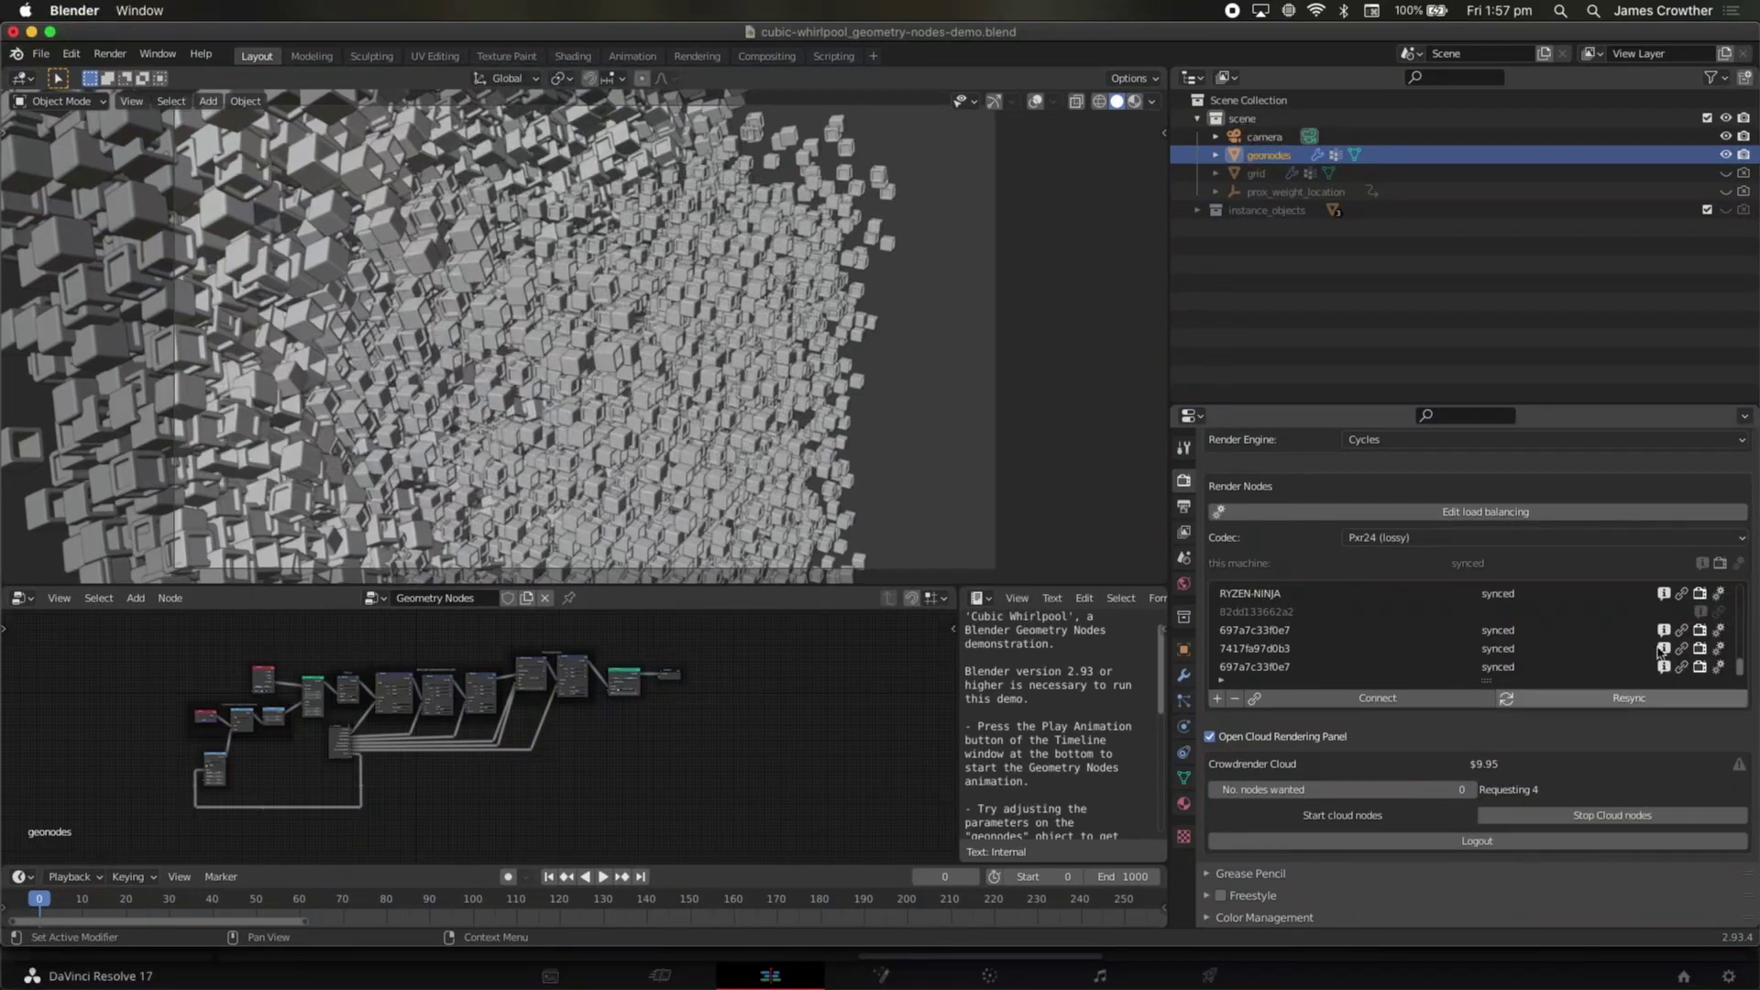
Set RYZEN-NINJA's tiles to 100 × 100, then check another cloud node's settings unchanged
{"action": "left_click", "coordinate": [1719, 596]}
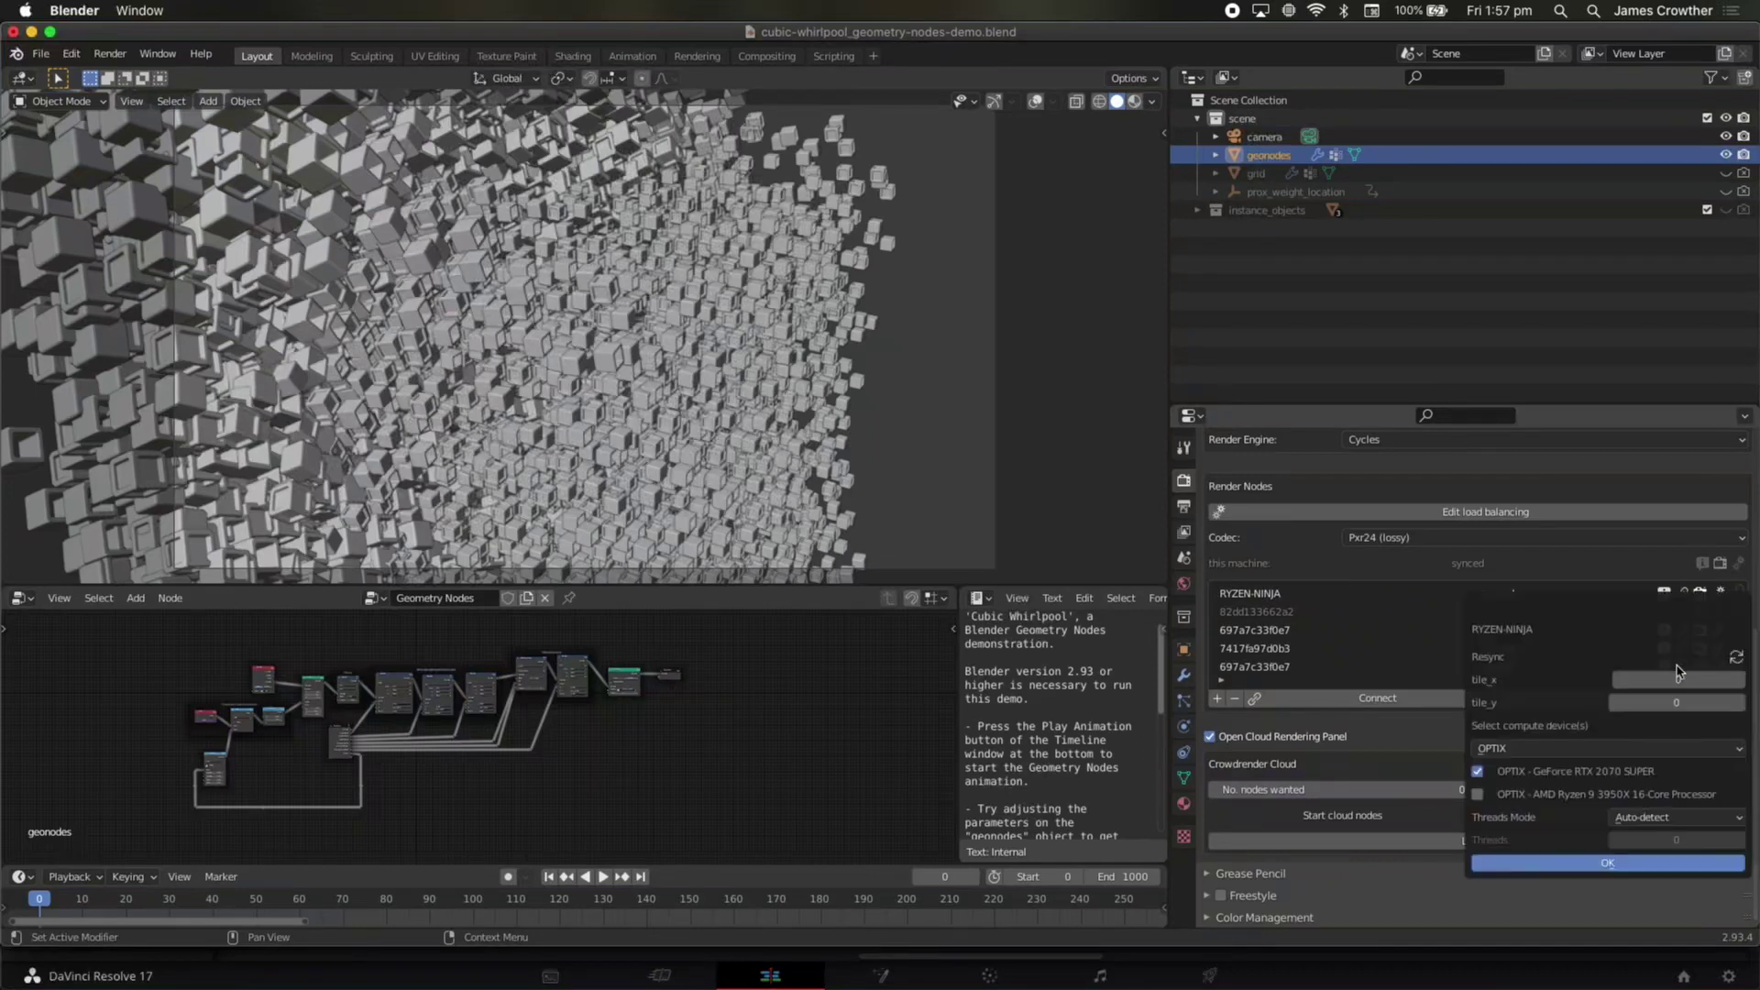
{"action": "left_click", "coordinate": [1673, 678]}
{"action": "type", "text": "1"}
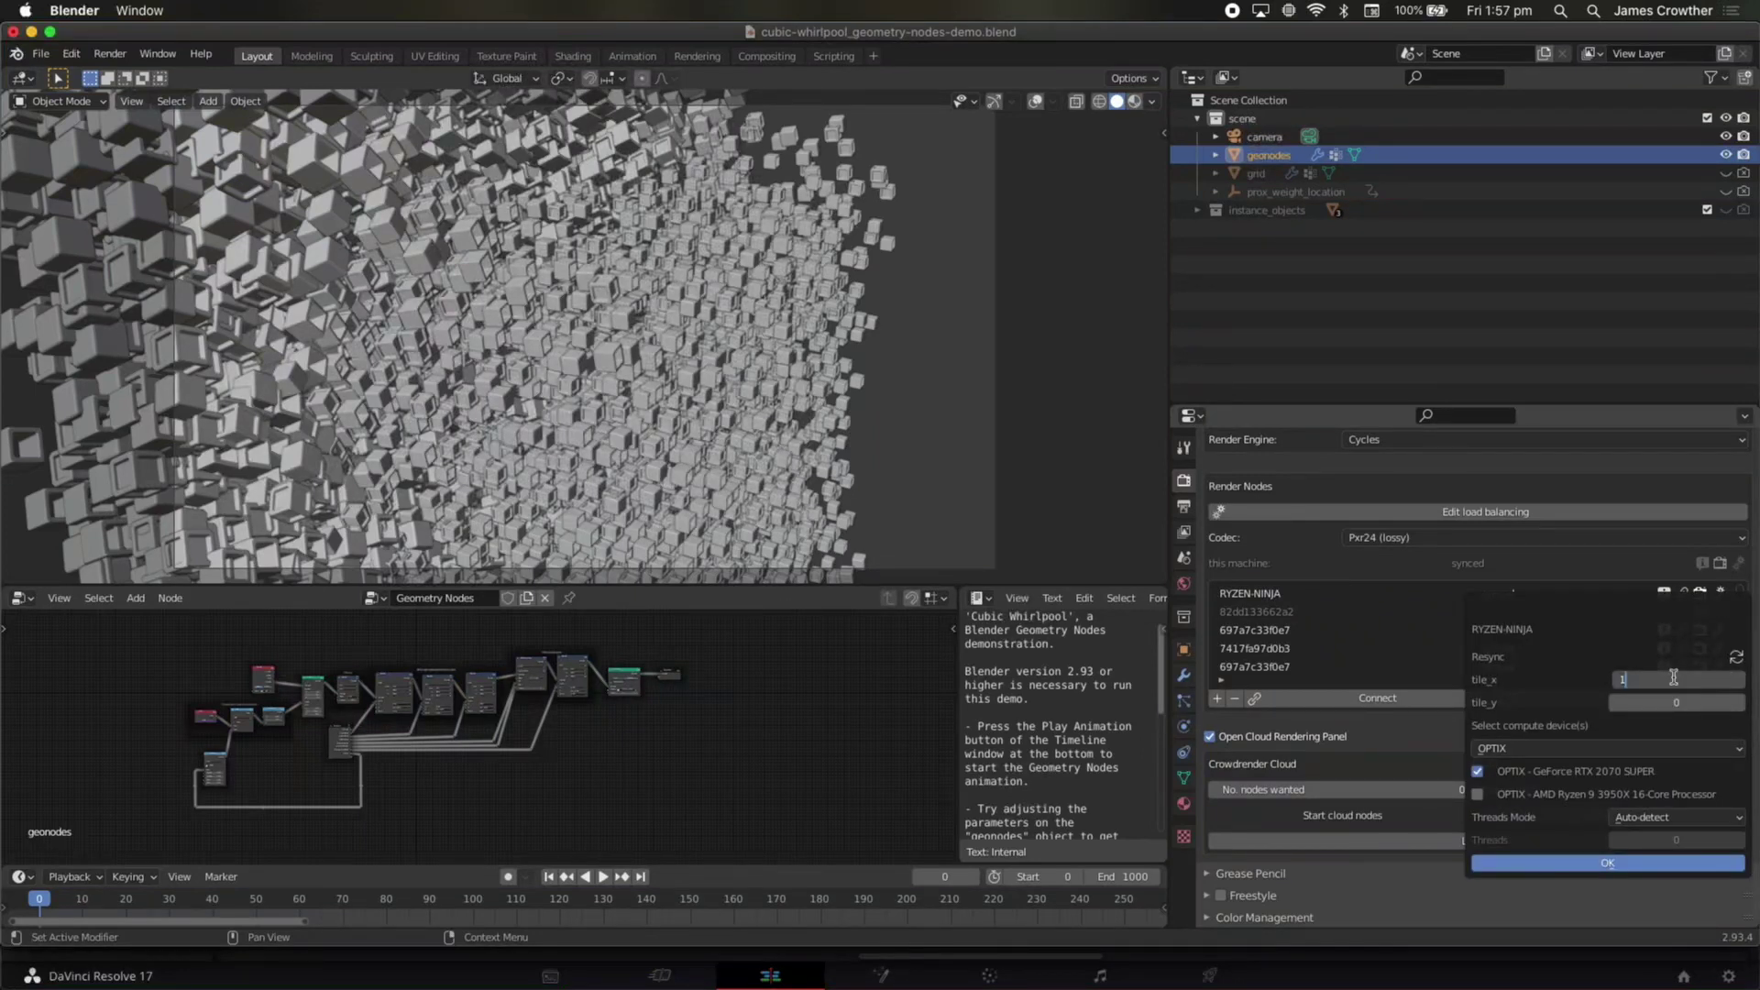
{"action": "type", "text": "00"}
{"action": "key", "text": "Return"}
{"action": "left_click", "coordinate": [1673, 703]}
{"action": "type", "text": "100"}
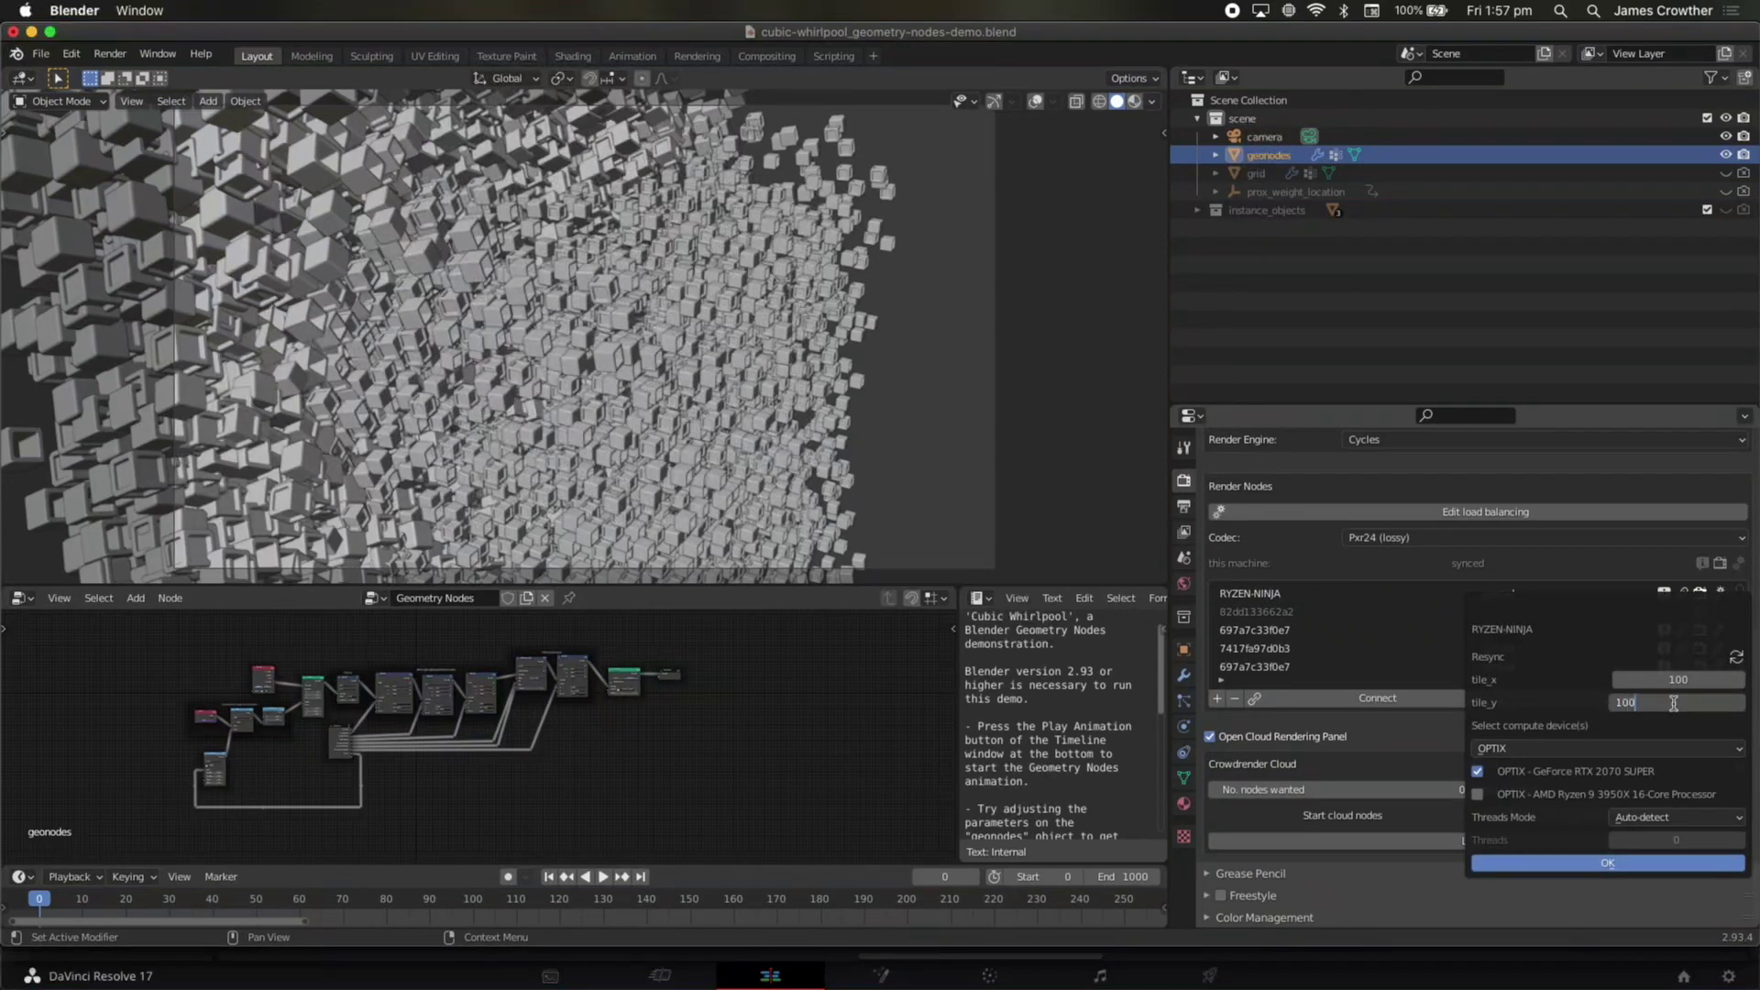
{"action": "key", "text": "Return"}
{"action": "left_click", "coordinate": [1613, 862]}
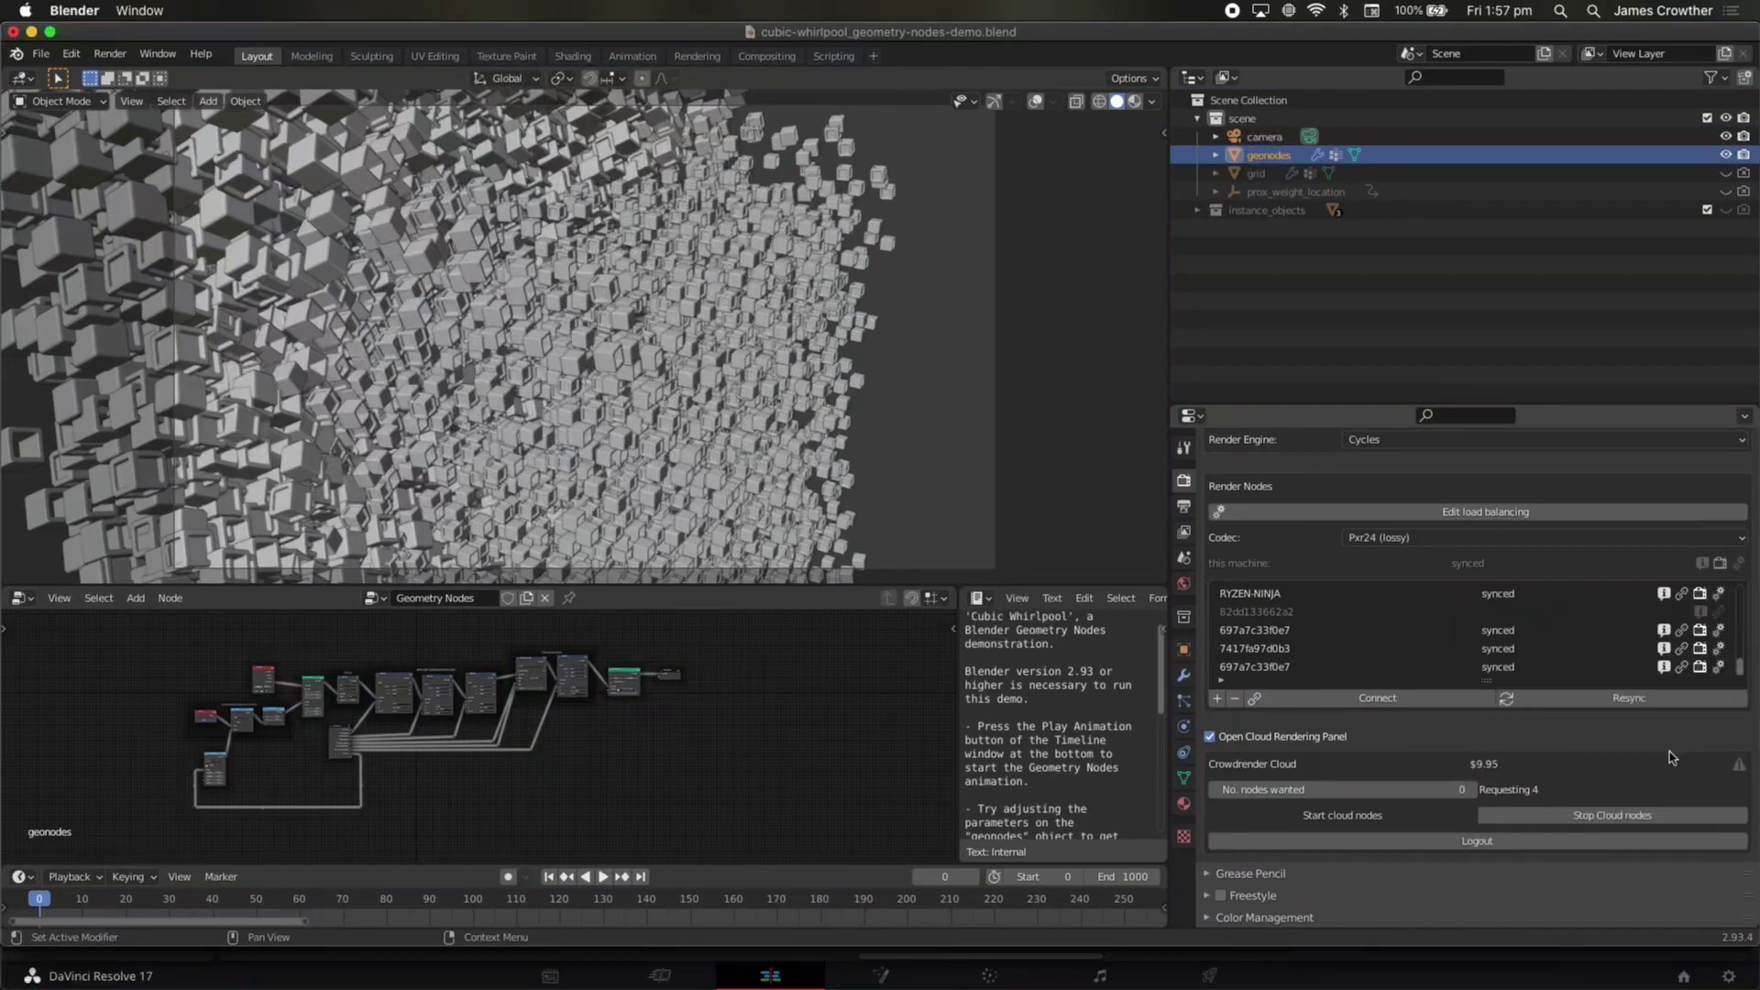
{"action": "left_click", "coordinate": [1719, 668]}
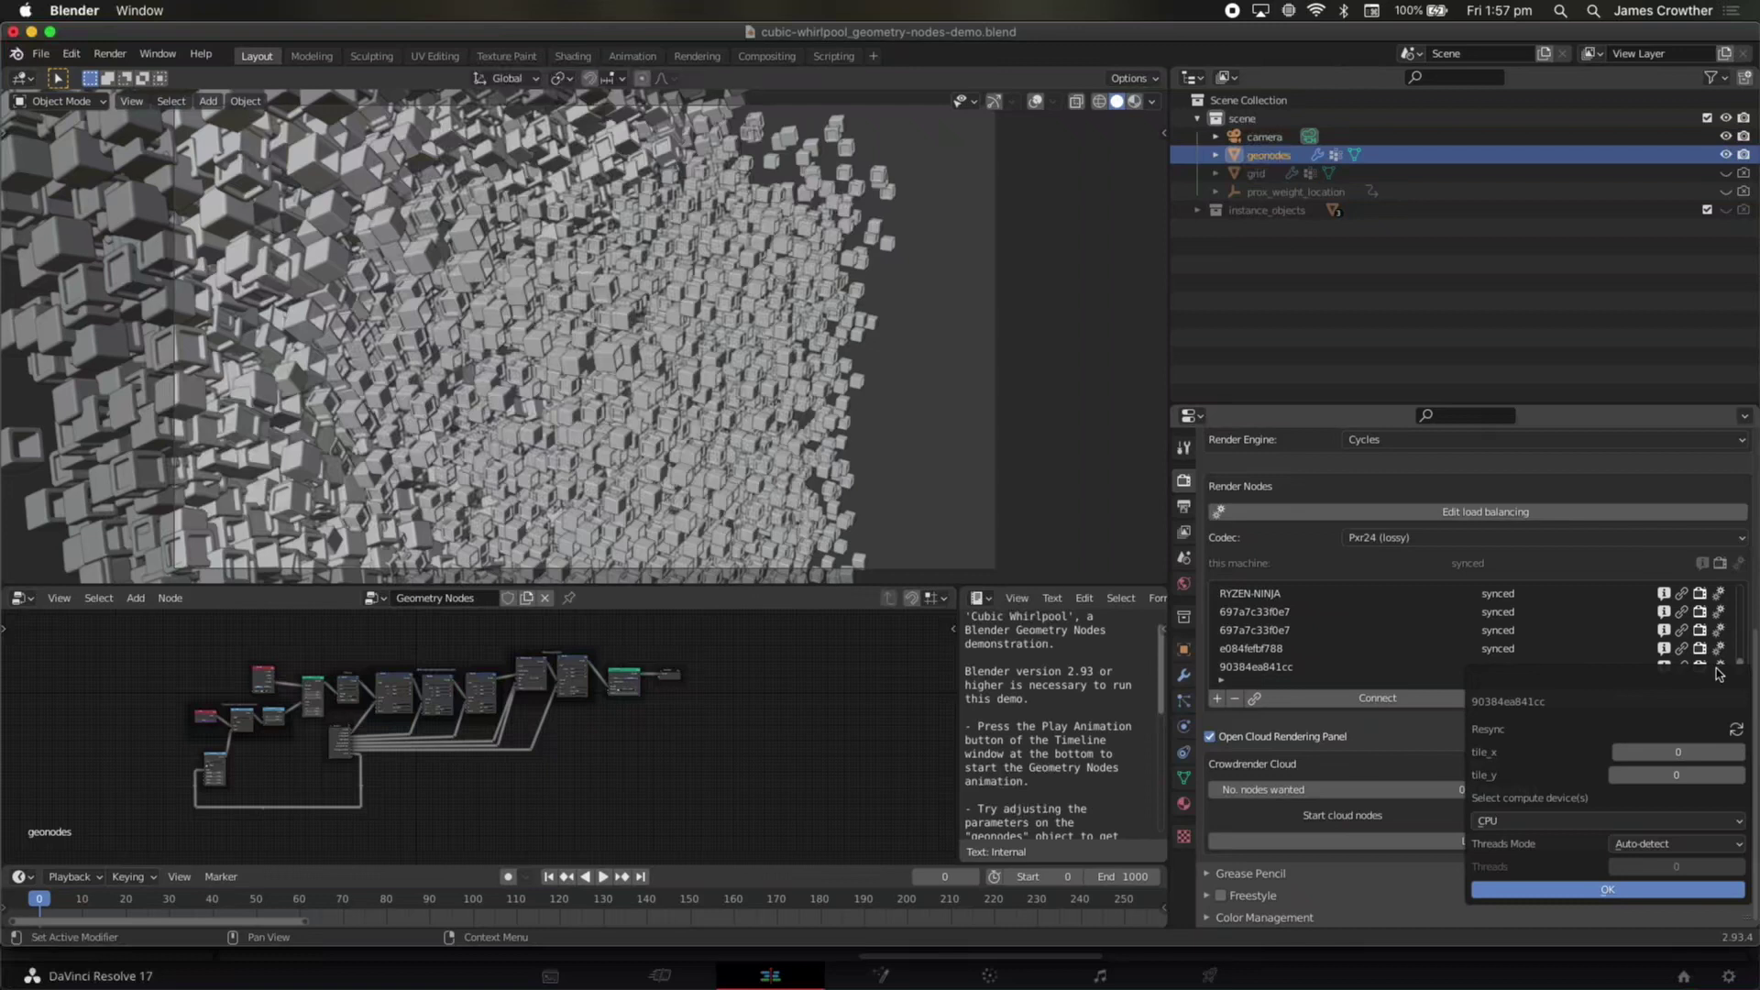
{"action": "left_click", "coordinate": [1645, 889]}
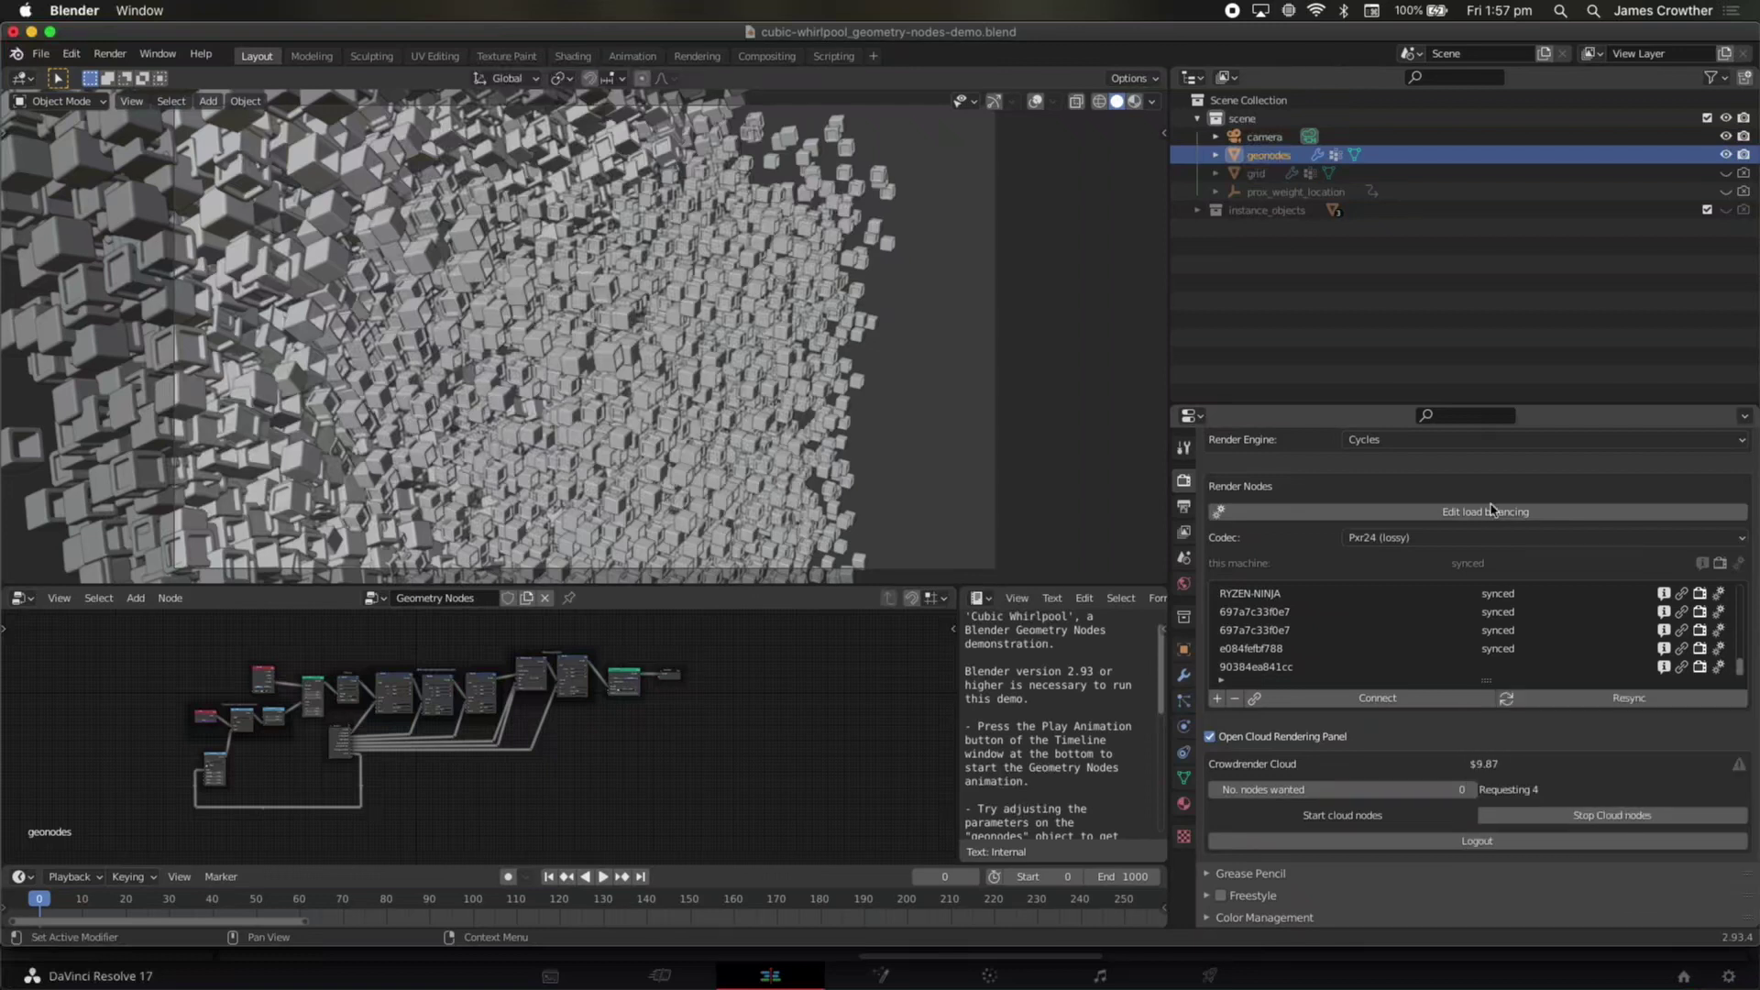
Render frame 0 of the cubic whirlpool across the nodes and move the render window aside
{"action": "left_click", "coordinate": [106, 55]}
{"action": "left_click", "coordinate": [129, 71]}
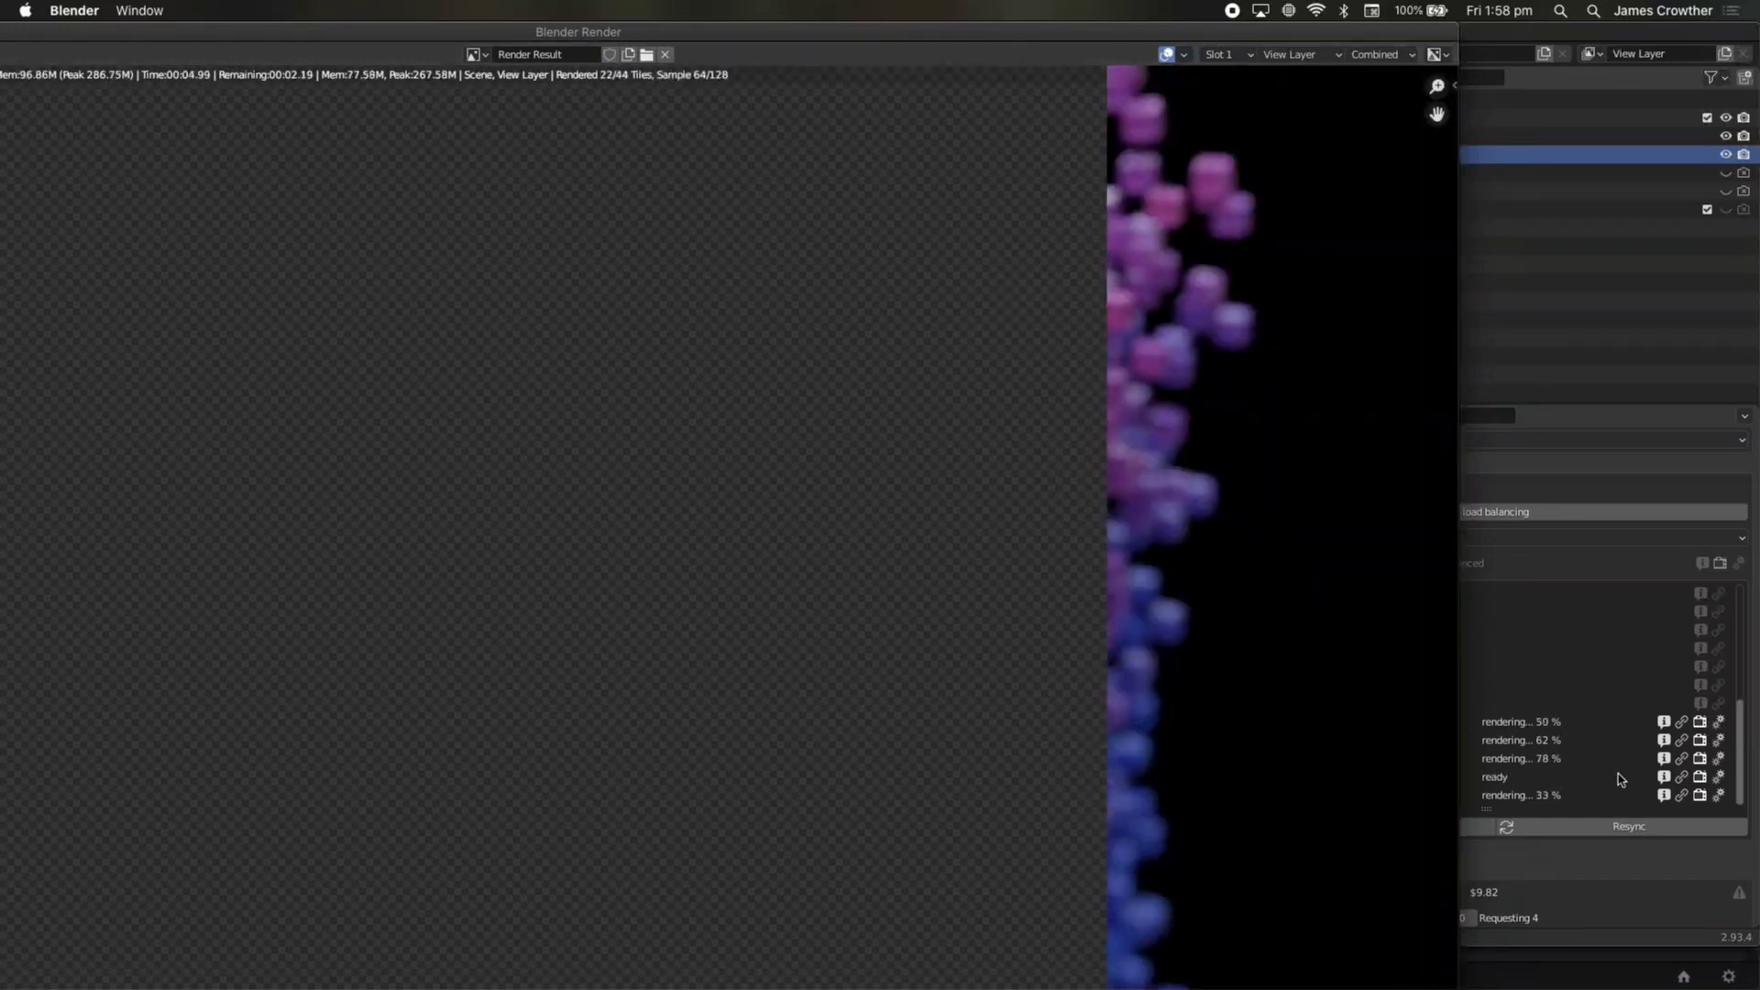
{"action": "scroll", "coordinate": [1256, 559], "scroll_direction": "down", "scroll_amount": 2}
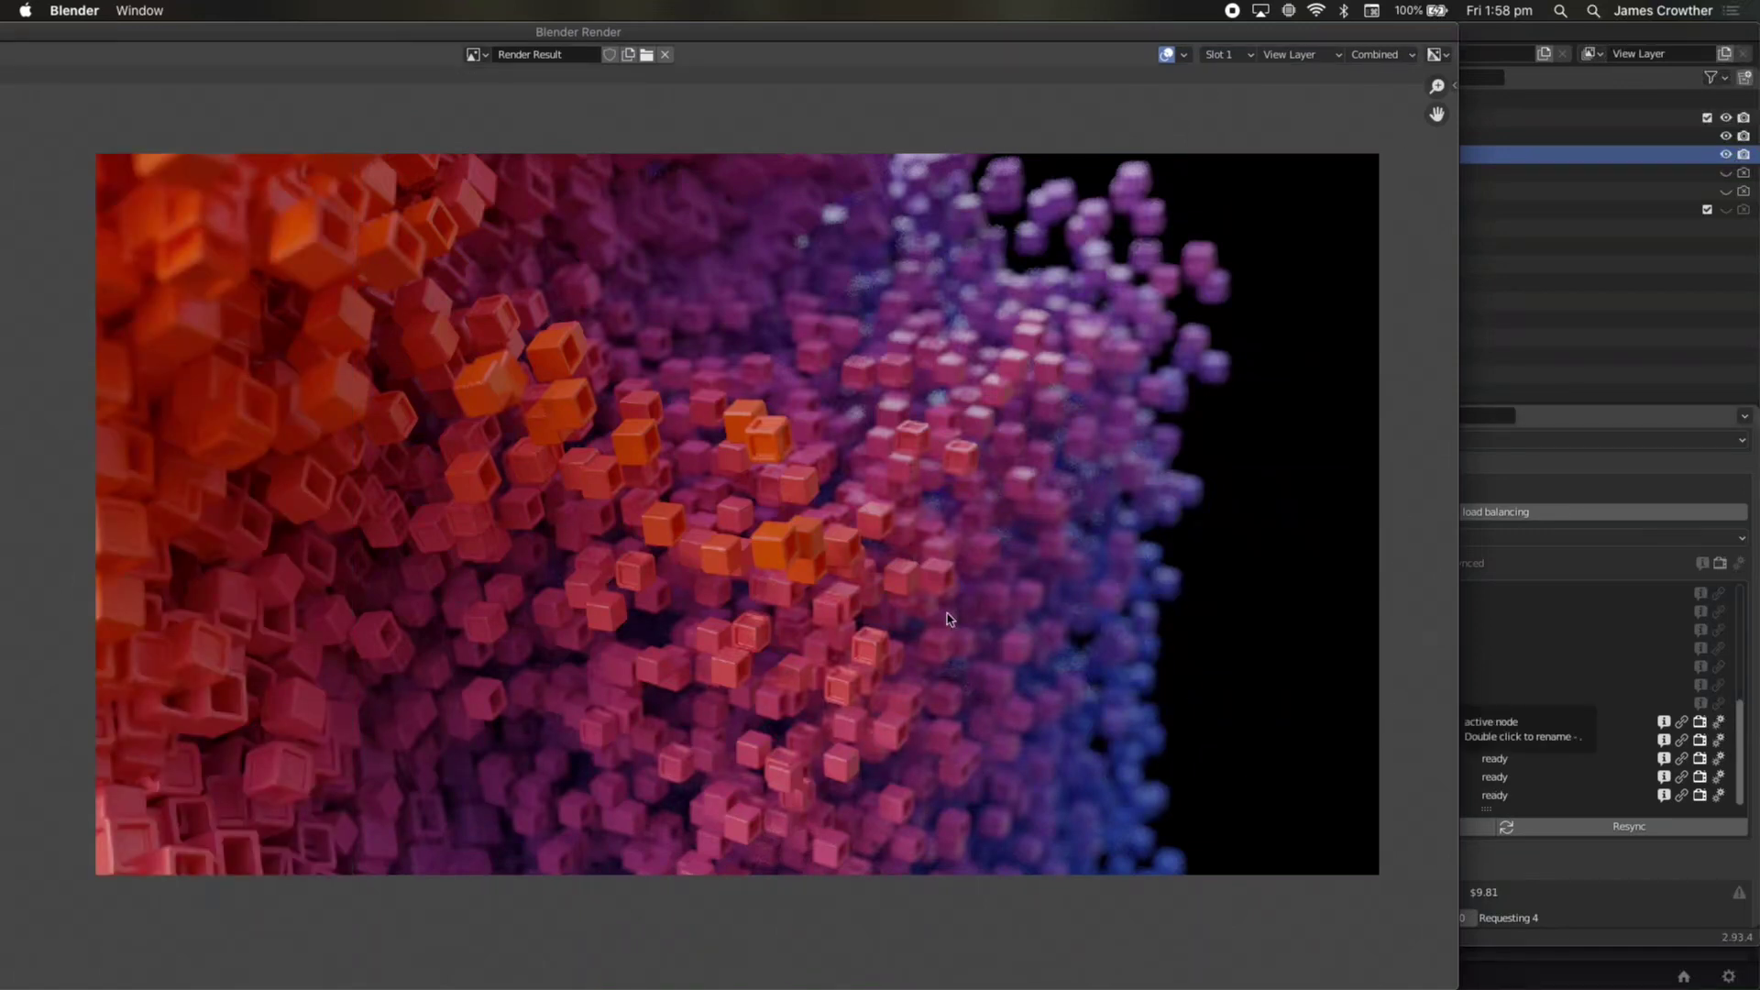
{"action": "scroll", "coordinate": [949, 619], "scroll_direction": "up", "scroll_amount": 4}
{"action": "scroll", "coordinate": [950, 620], "scroll_direction": "down", "scroll_amount": 5}
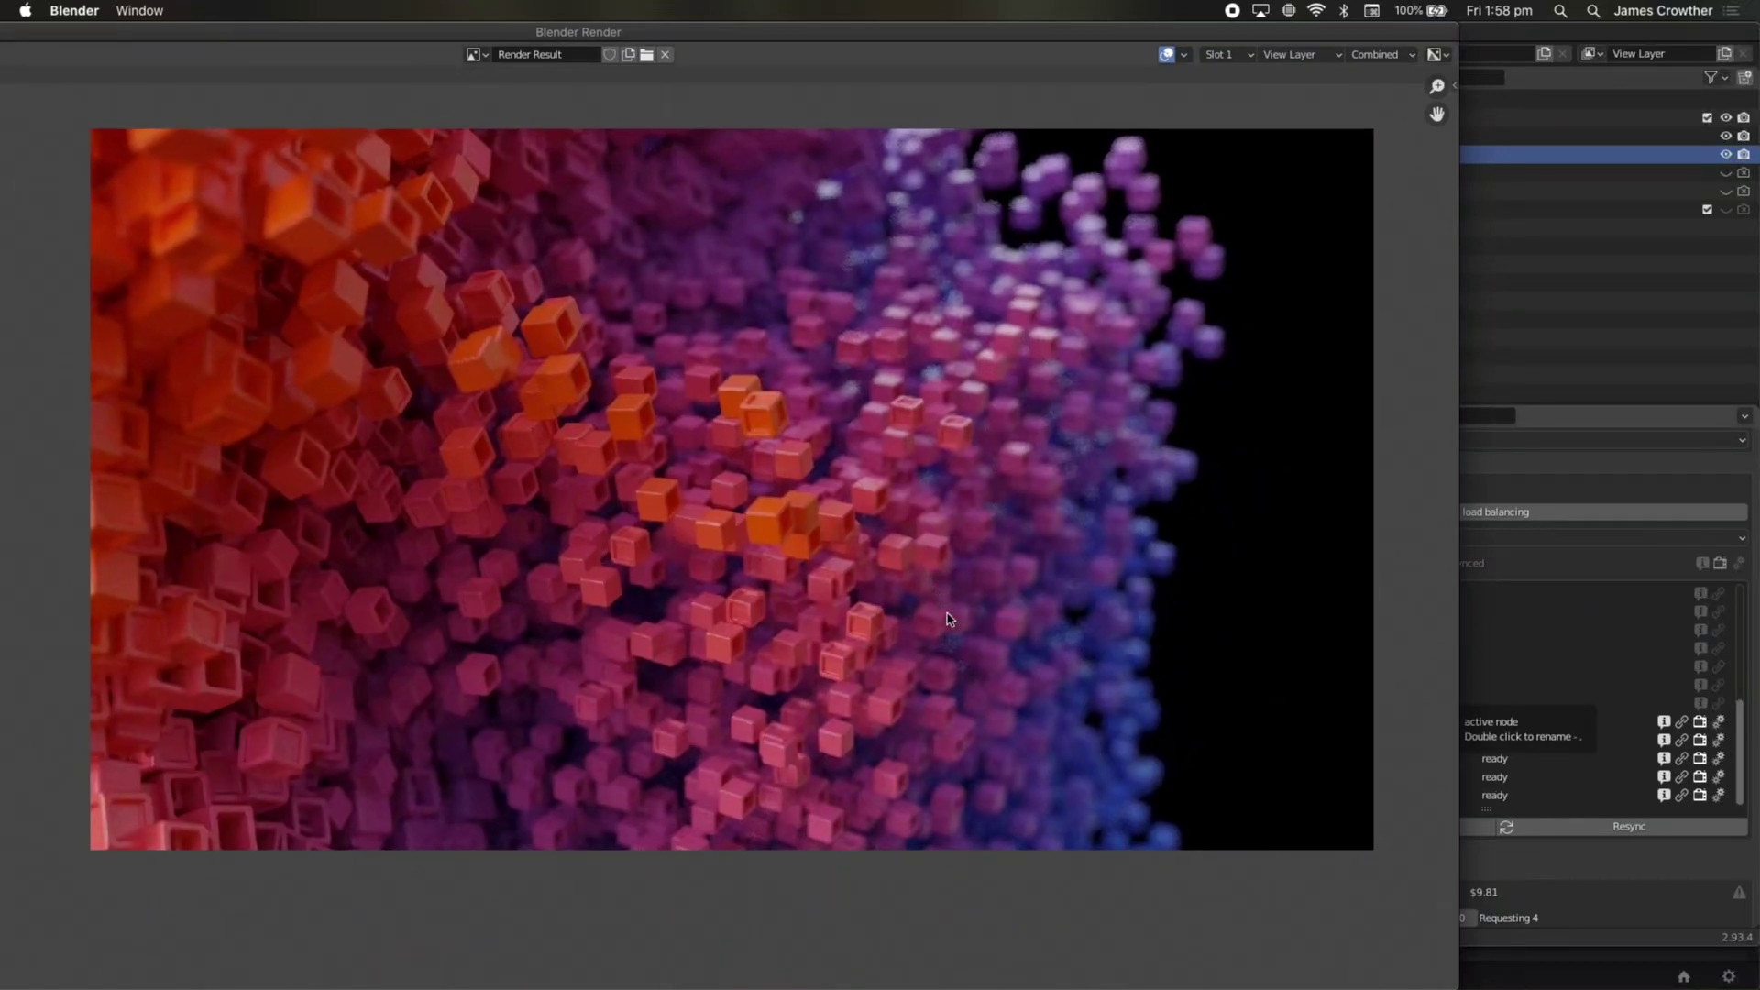
{"action": "scroll", "coordinate": [949, 619], "scroll_direction": "down", "scroll_amount": 1}
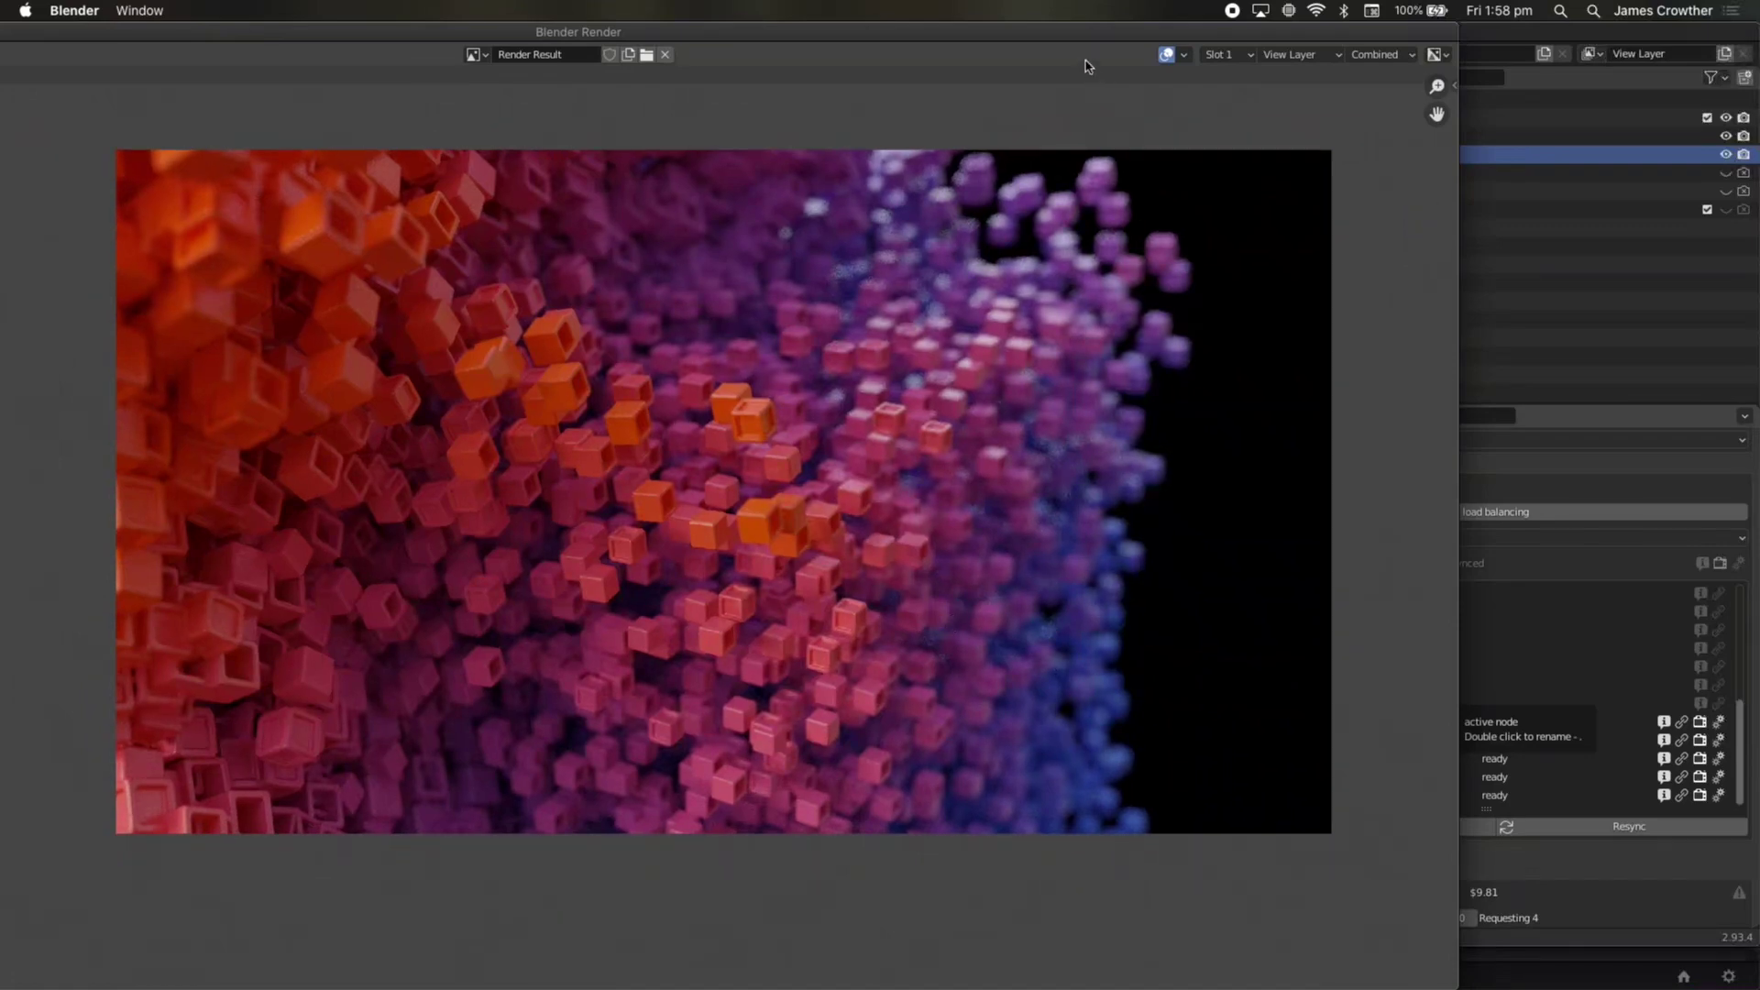
{"action": "left_click_drag", "start_coordinate": [1079, 44], "coordinate": [1377, 161]}
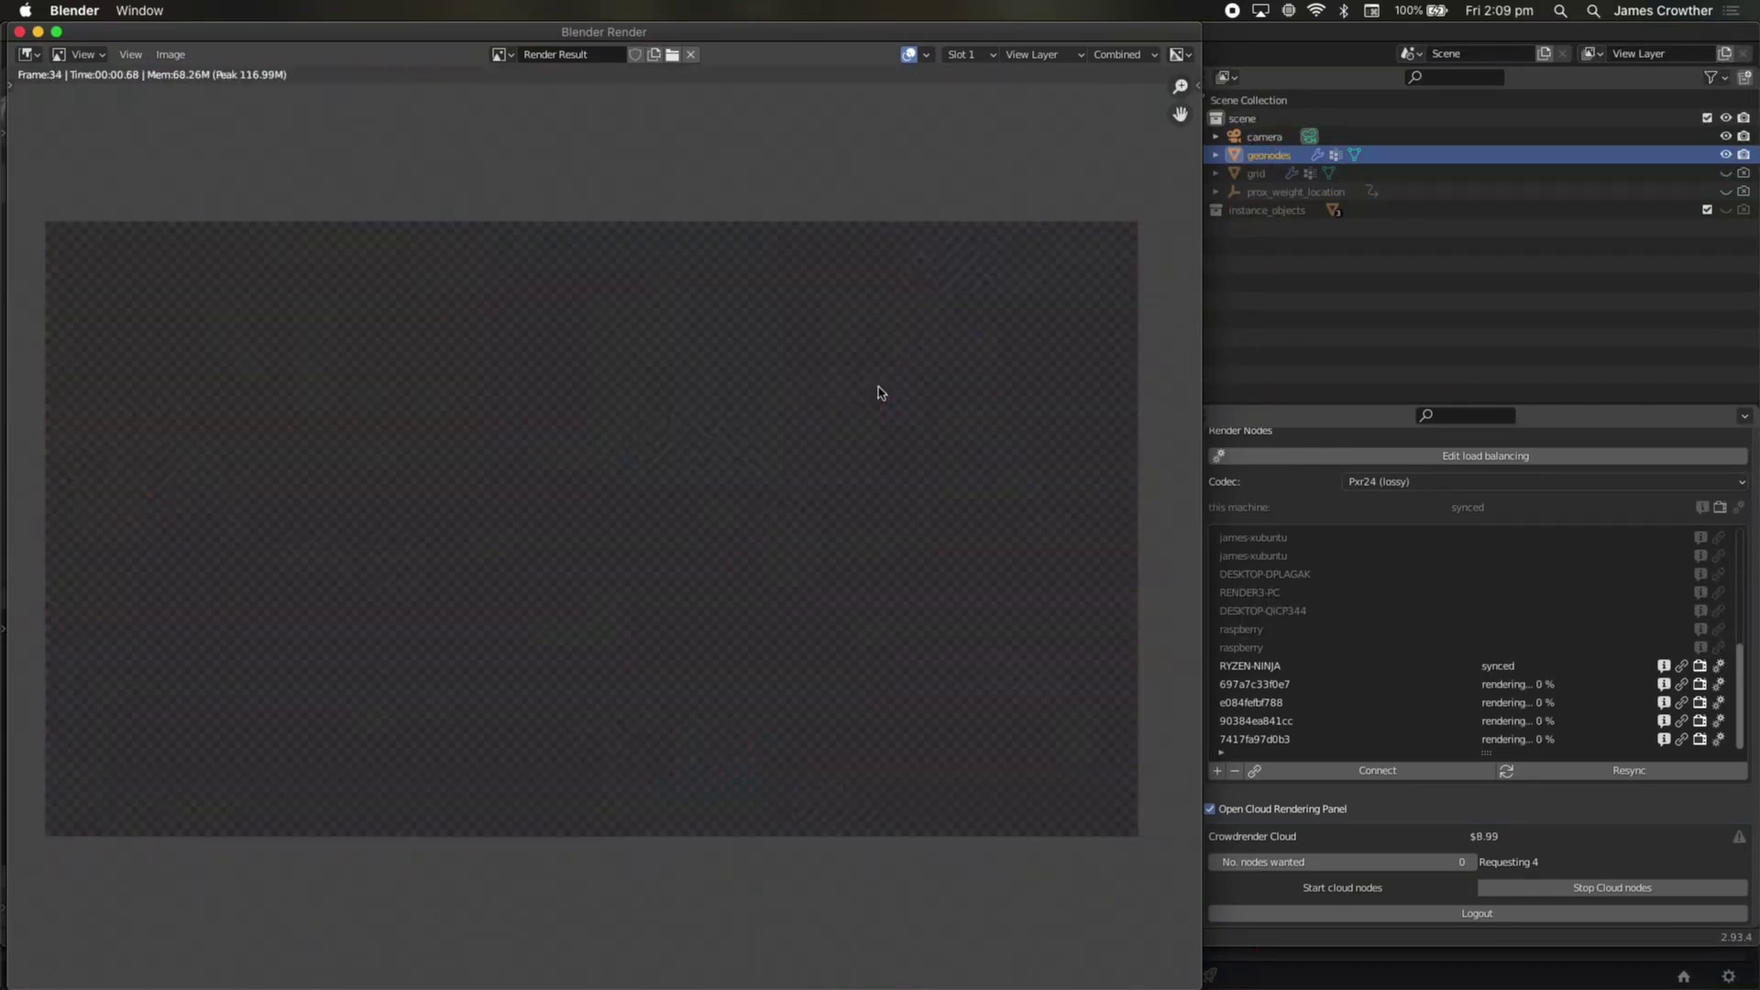
Stop the running CrowdRender cloud render nodes from the Crowdrender Cloud panel
{"action": "left_click", "coordinate": [1544, 886]}
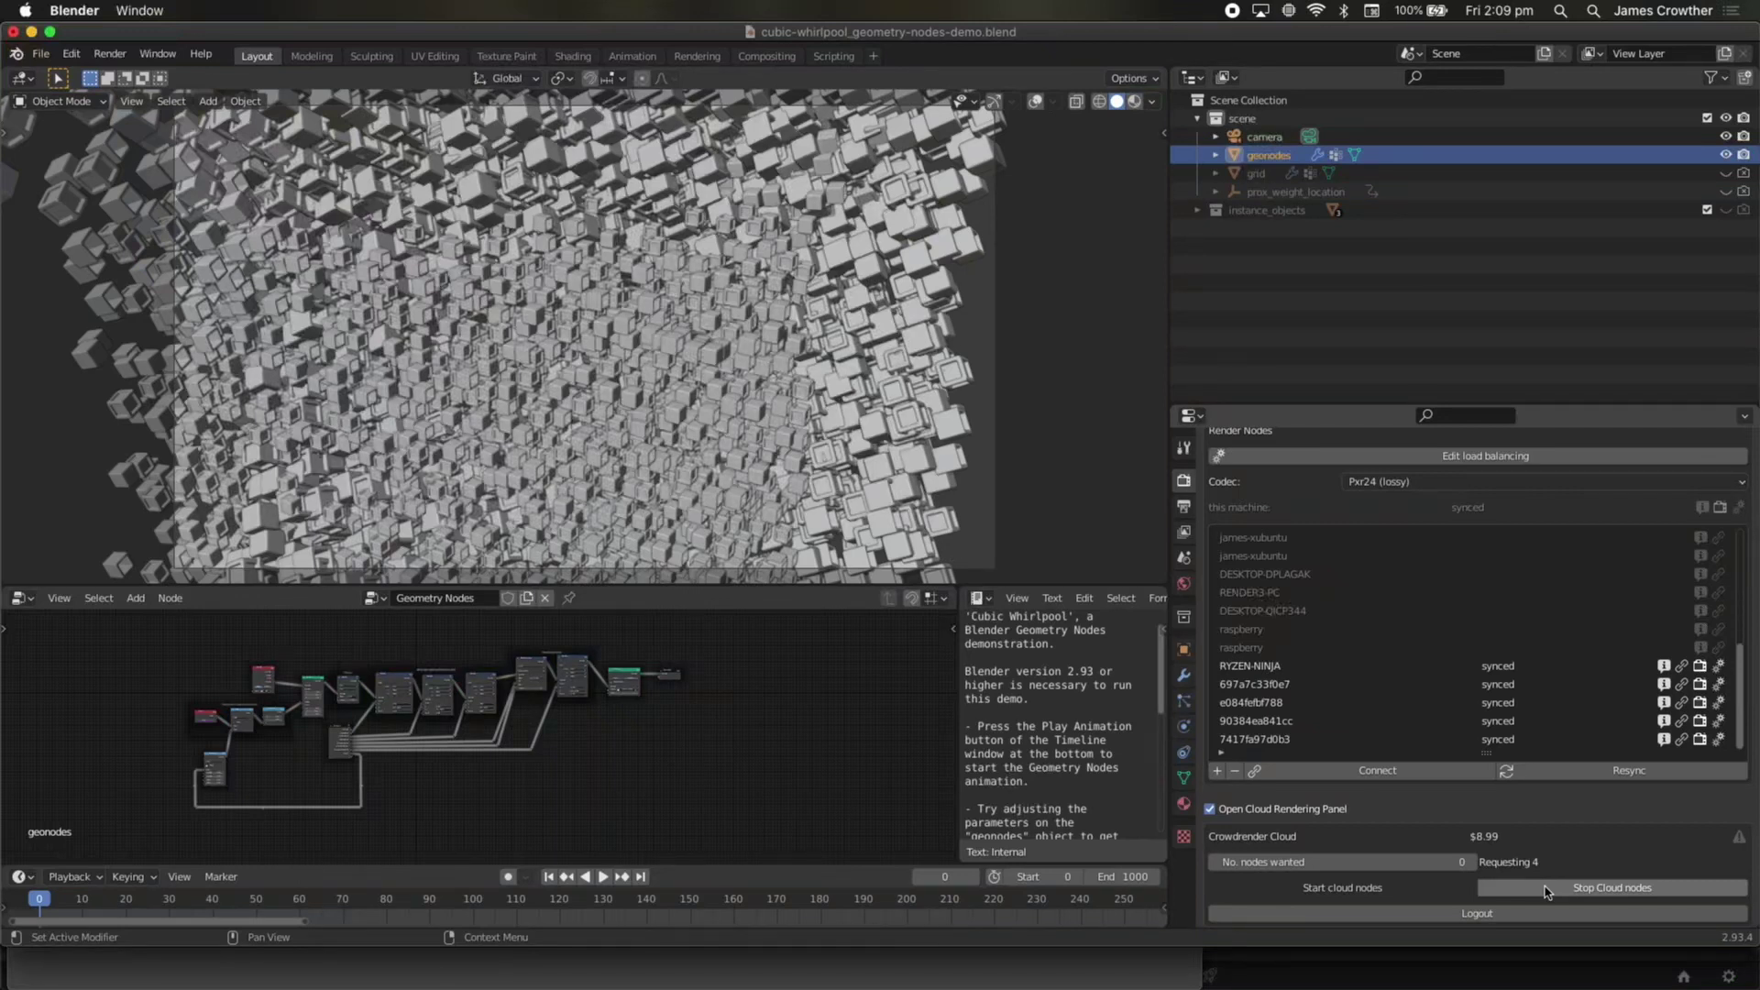
Confirm the cloud nodes are stopped, then play the rendered frames with Render > View Animation
{"action": "left_click", "coordinate": [1544, 886]}
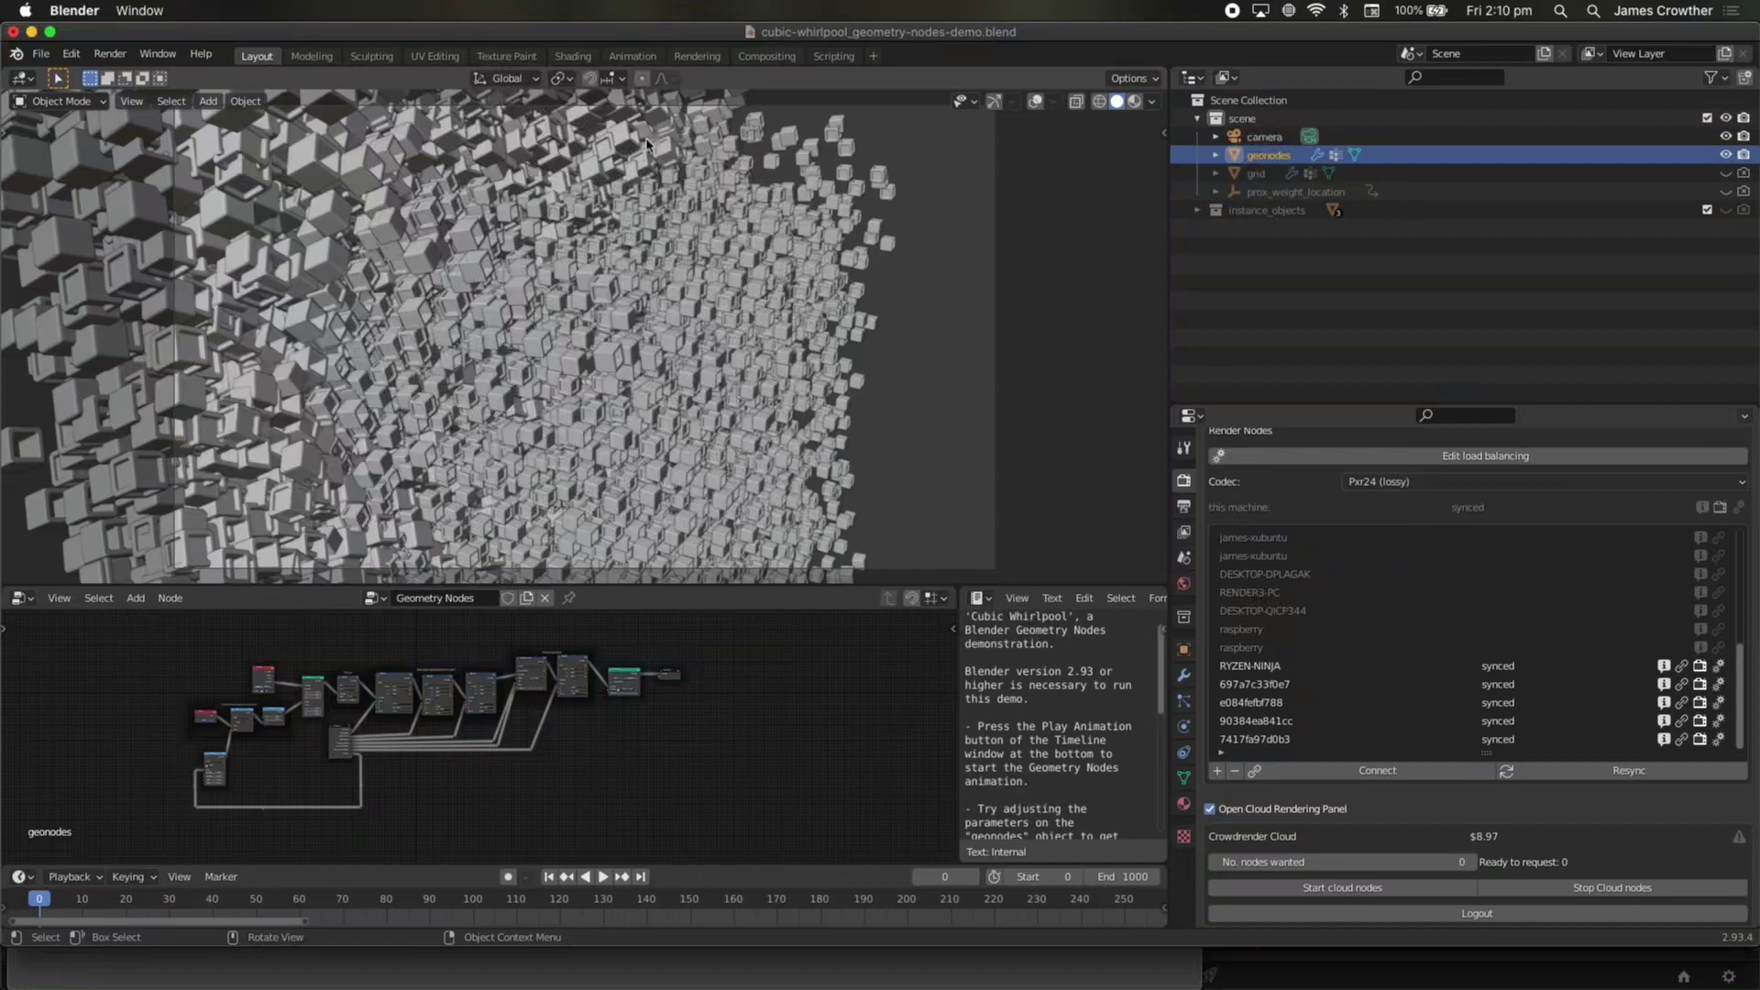
{"action": "left_click", "coordinate": [110, 54]}
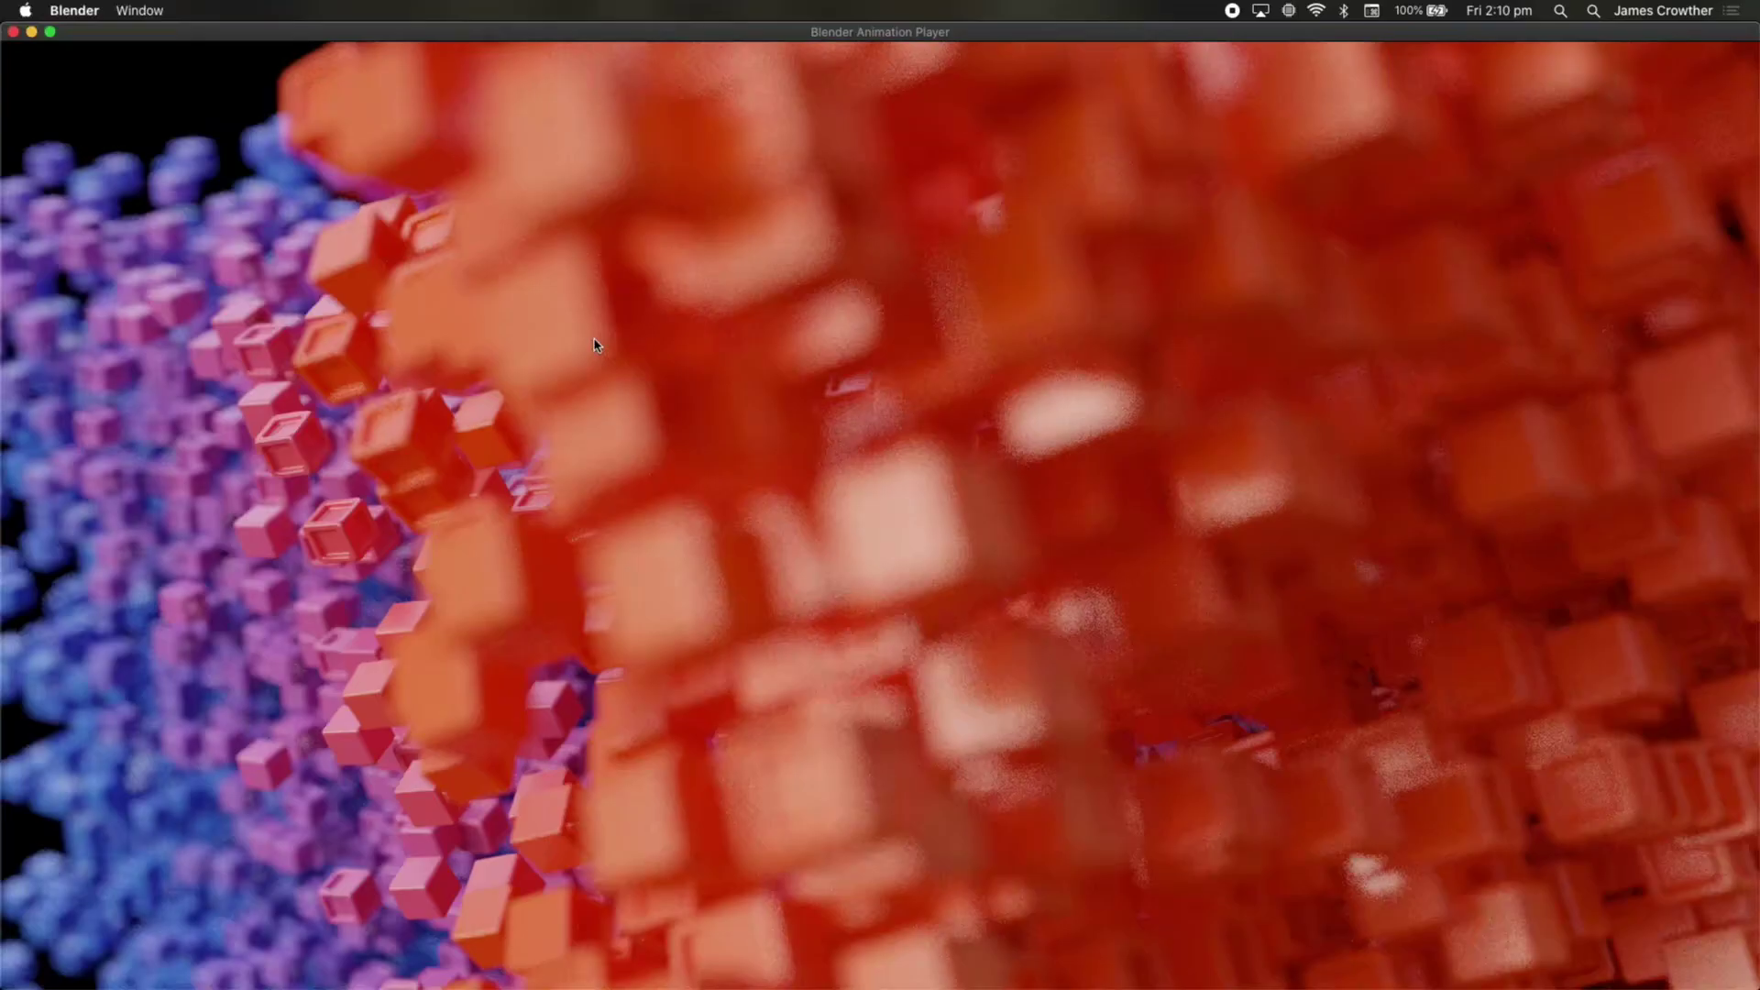
Close the Animation Player with Esc after the whirlpool playback
{"action": "key", "text": "Escape"}
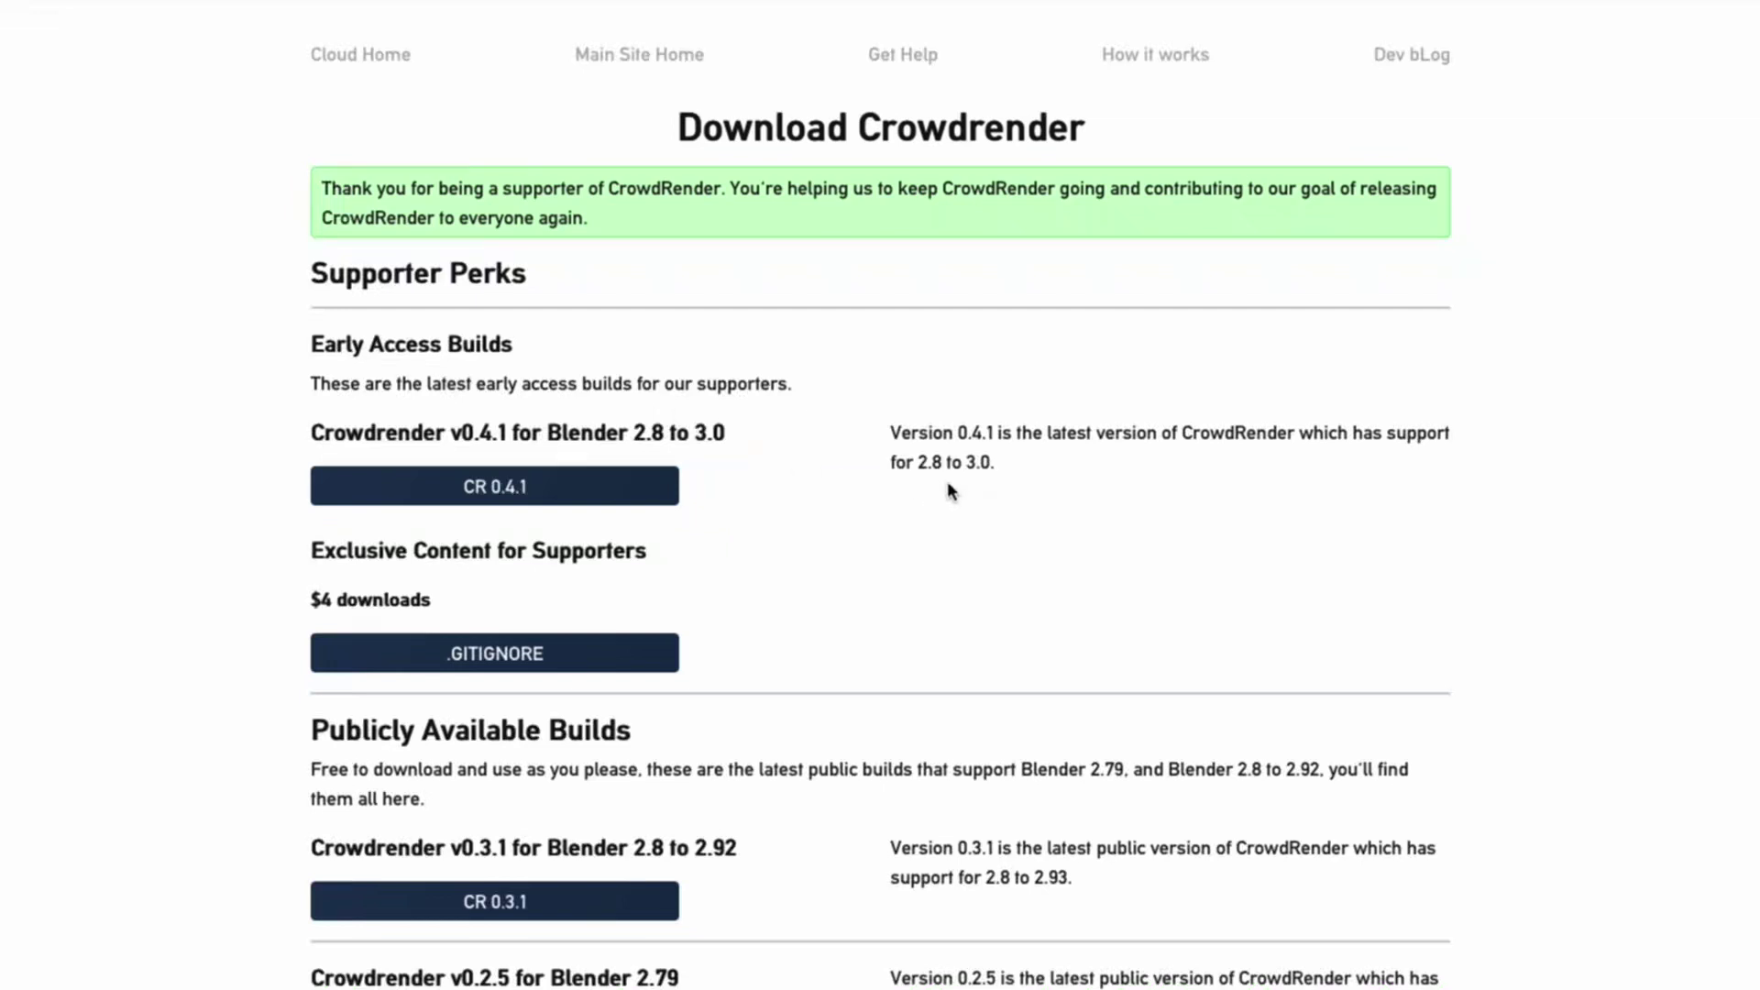
Scroll the Version Changelogs past the 0.4.1 fixes to the 0.4.0 Bugs, New Stuff and Known Issues
{"action": "scroll", "coordinate": [948, 484], "scroll_direction": "down", "scroll_amount": 5}
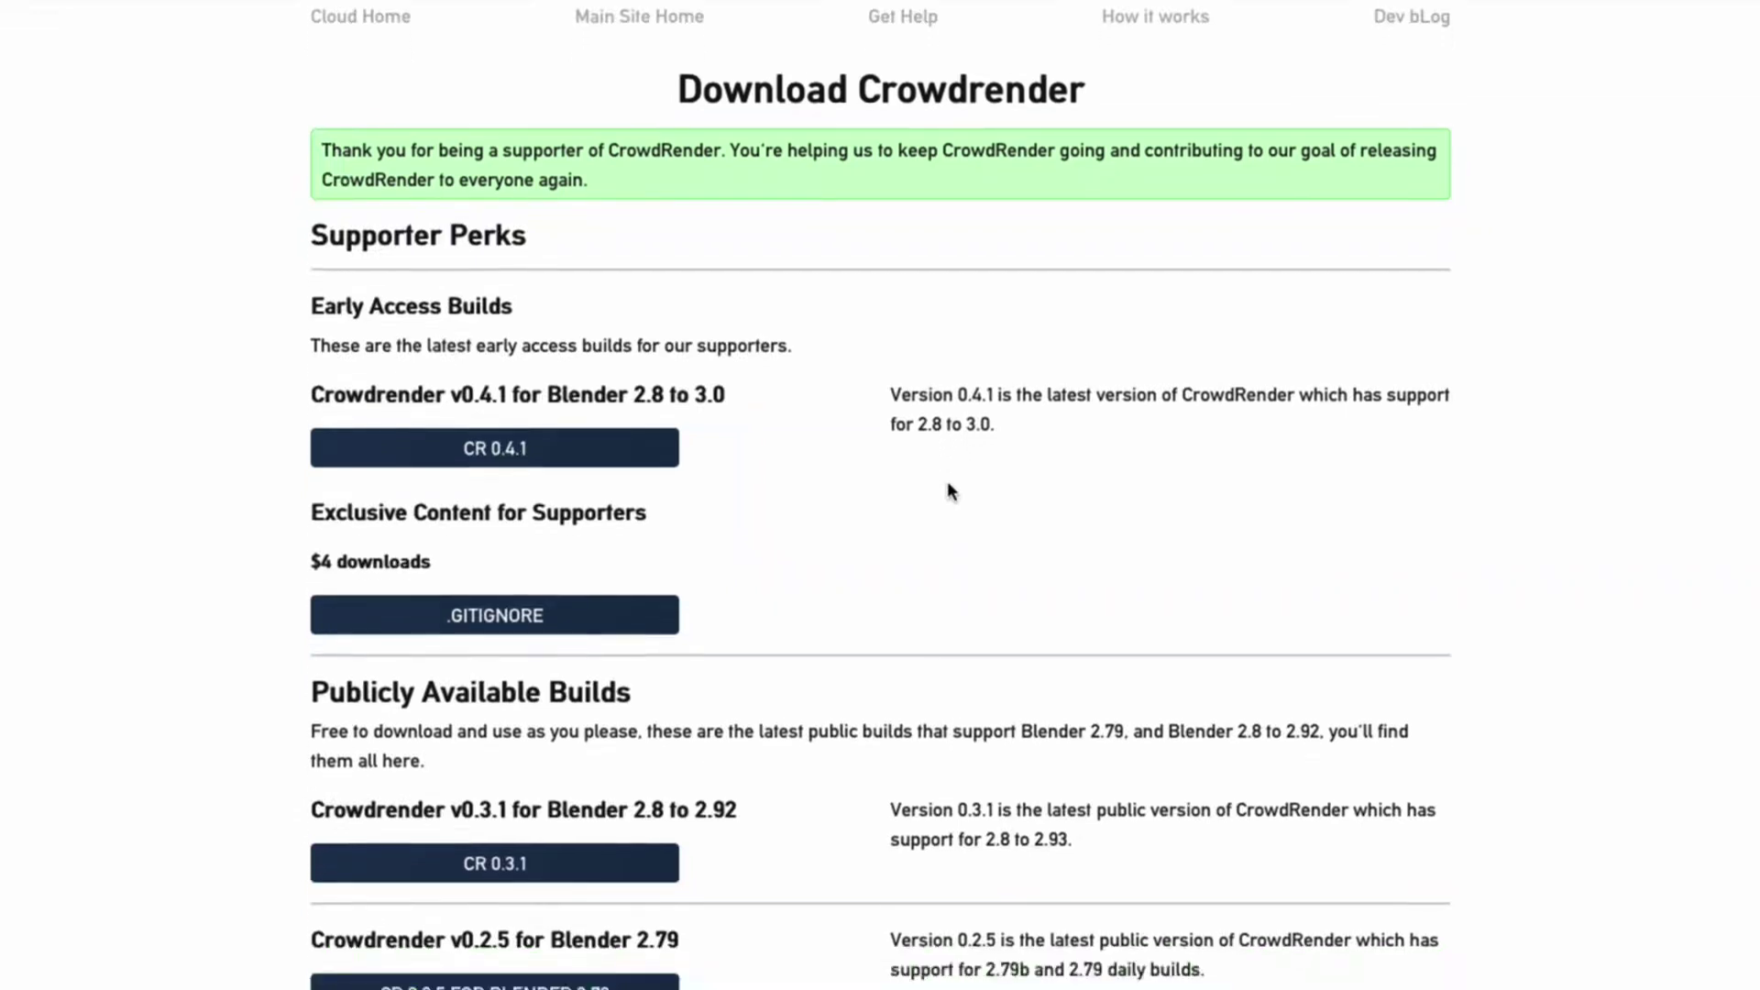
{"action": "scroll", "coordinate": [948, 486], "scroll_direction": "down", "scroll_amount": 8}
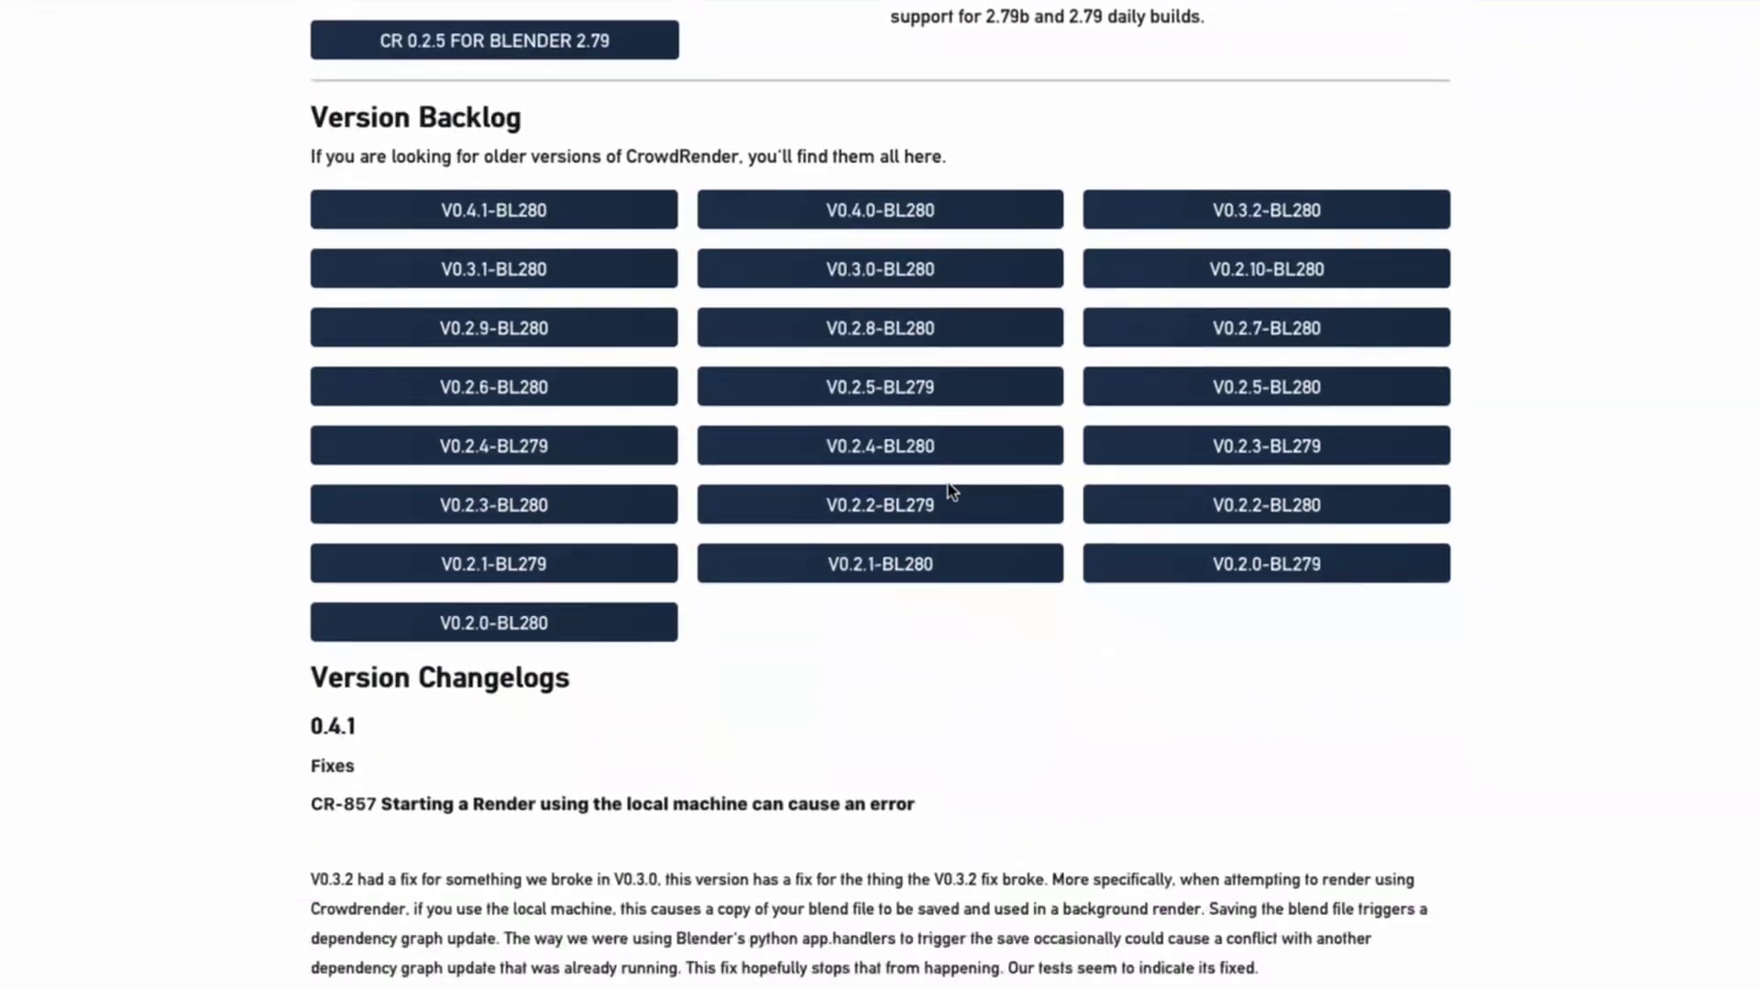
{"action": "scroll", "coordinate": [949, 492], "scroll_direction": "down", "scroll_amount": 3}
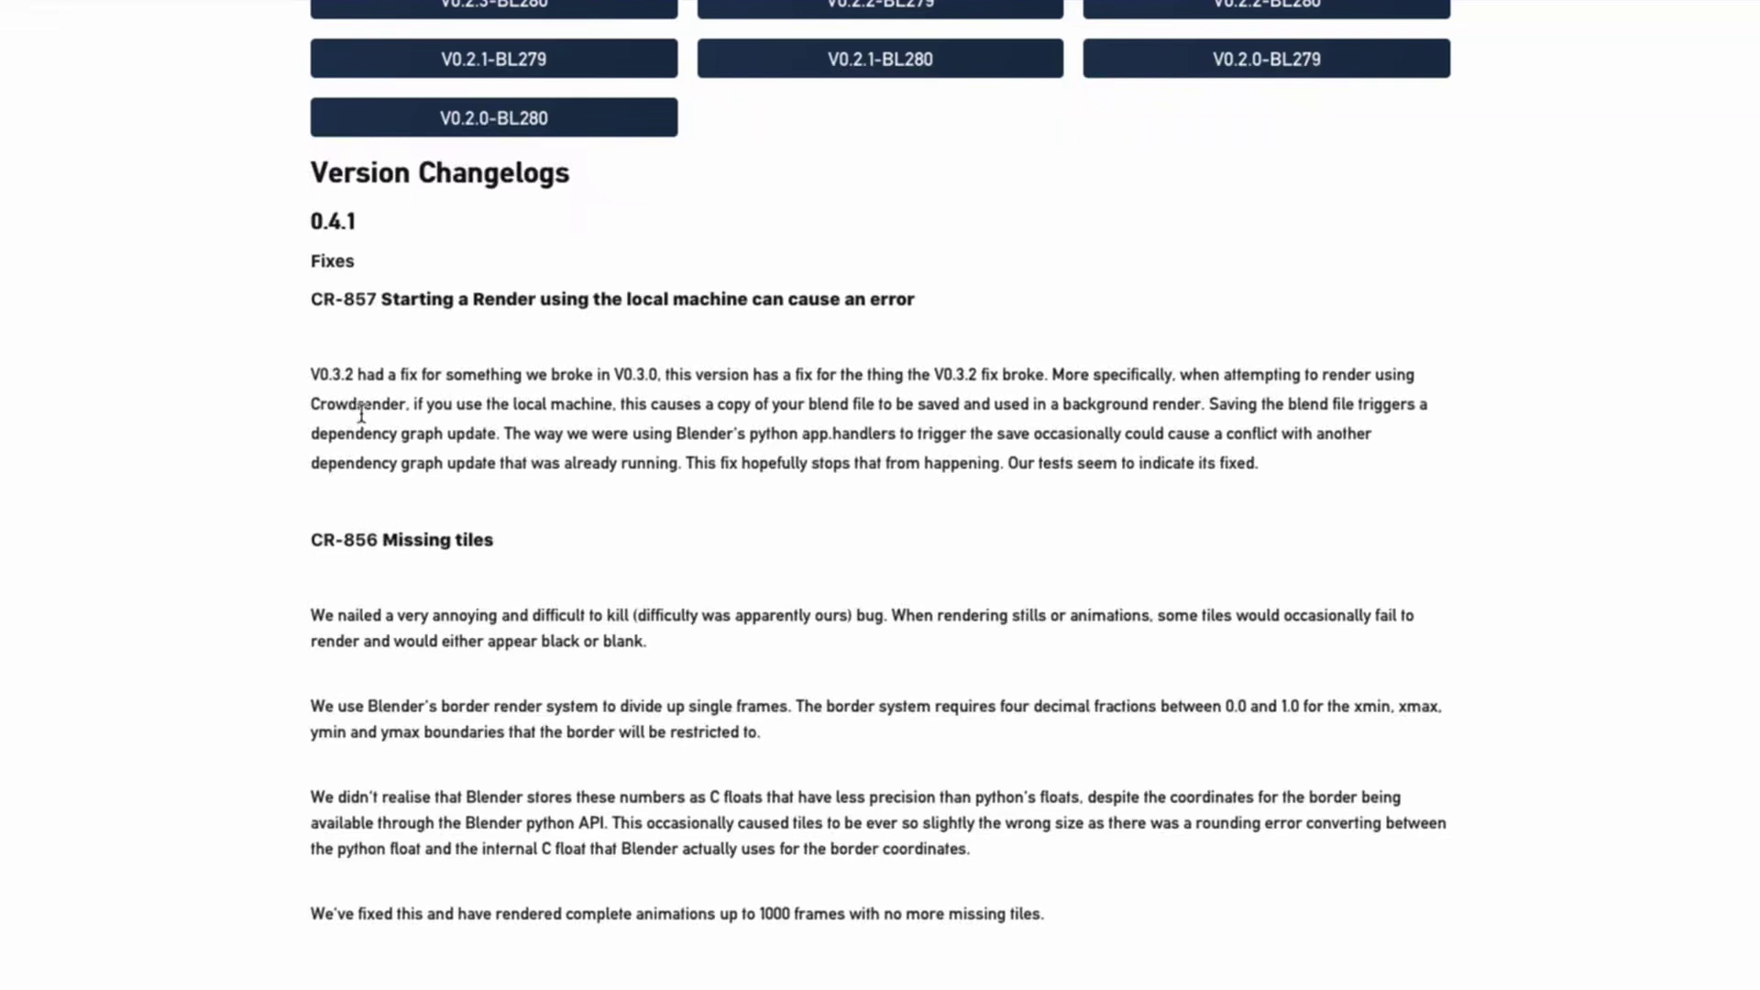
{"action": "scroll", "coordinate": [361, 412], "scroll_direction": "down", "scroll_amount": 1}
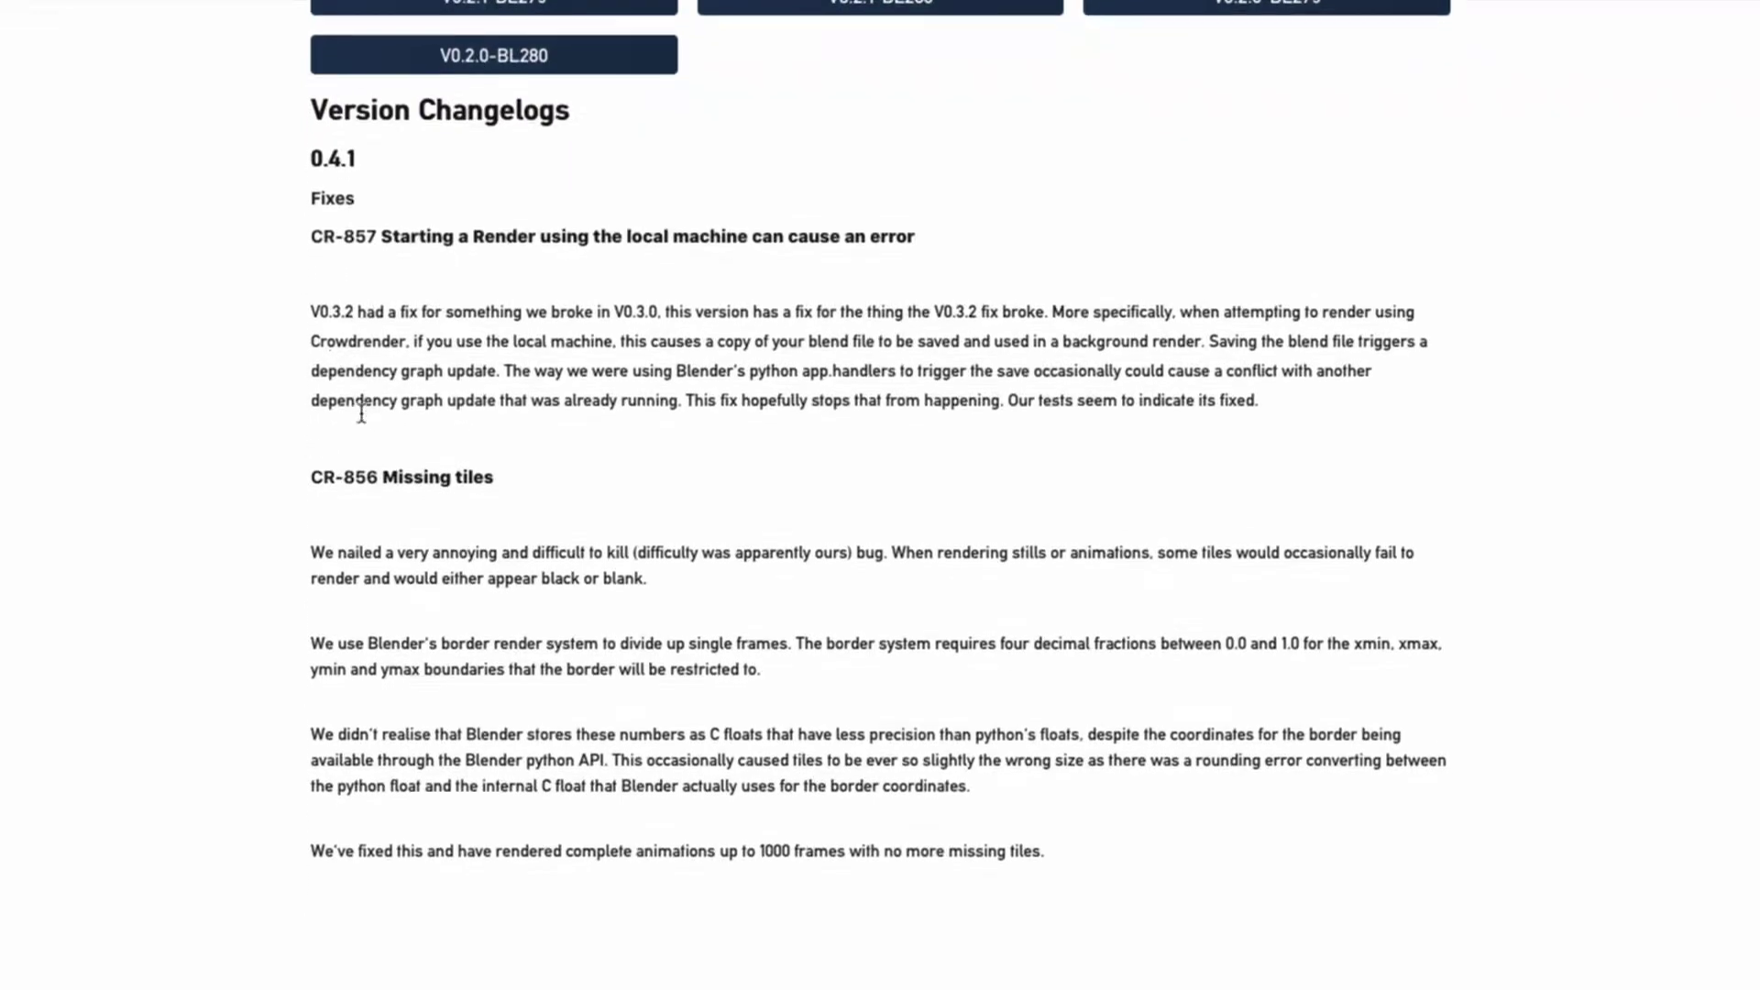
{"action": "scroll", "coordinate": [361, 413], "scroll_direction": "down", "scroll_amount": 1}
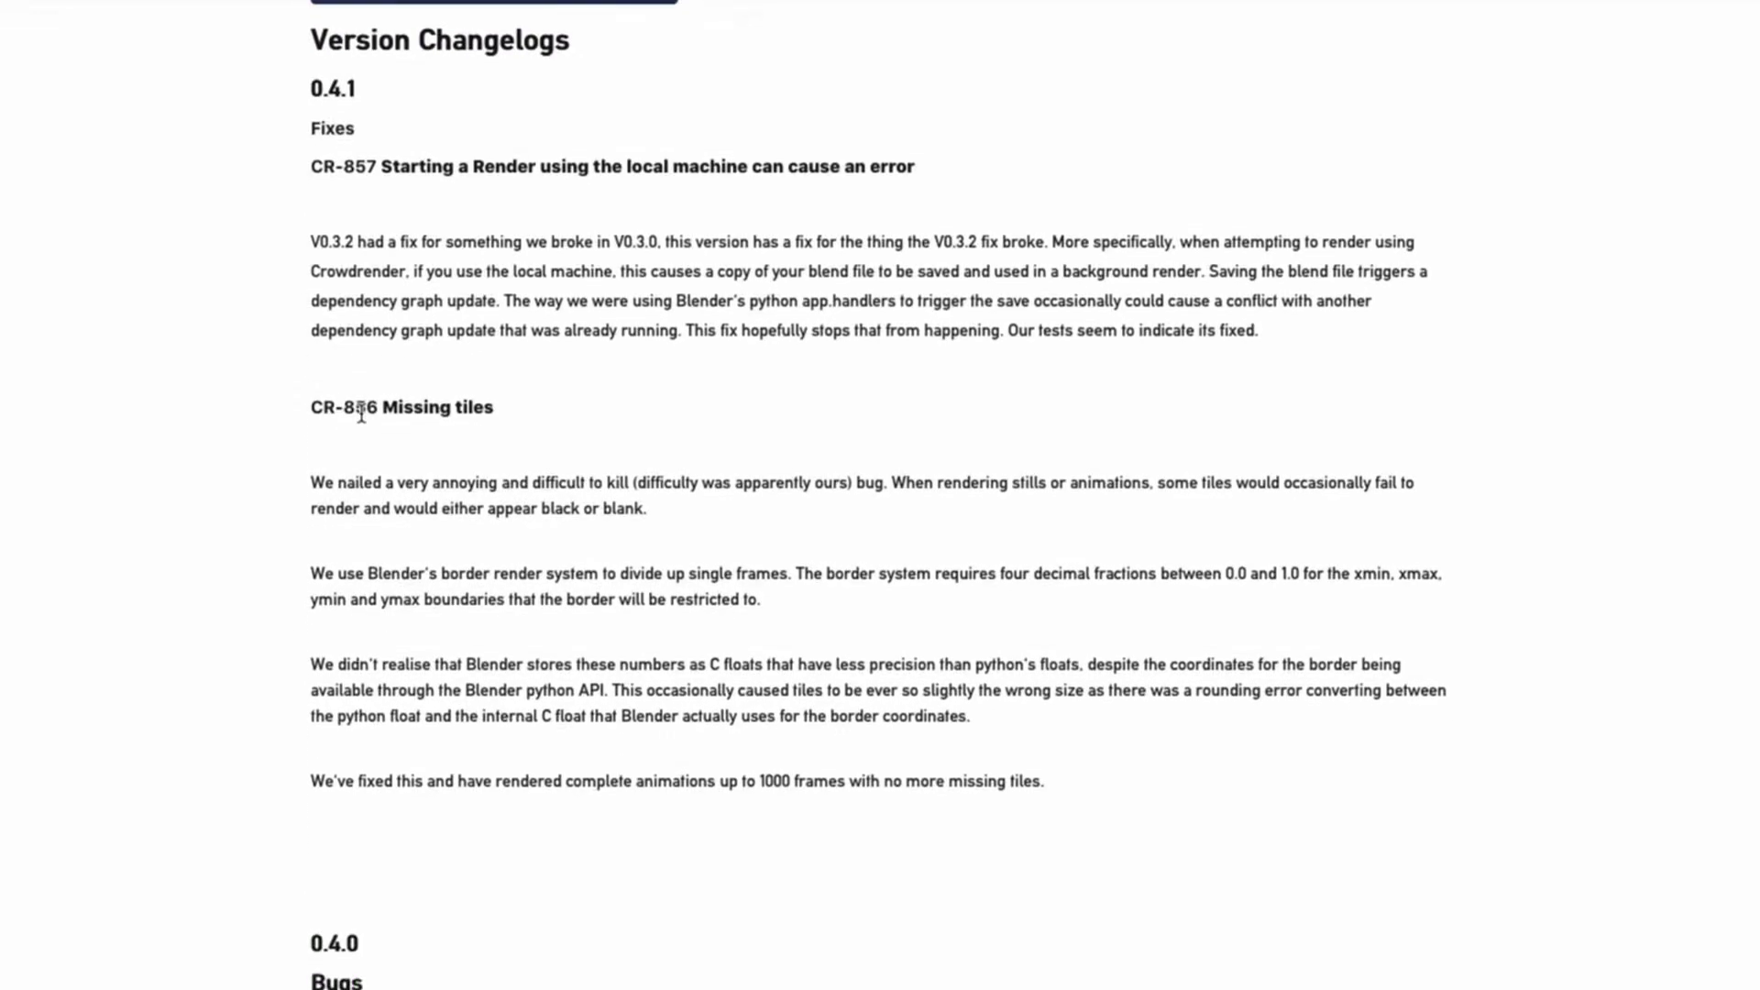
{"action": "scroll", "coordinate": [361, 414], "scroll_direction": "down", "scroll_amount": 3}
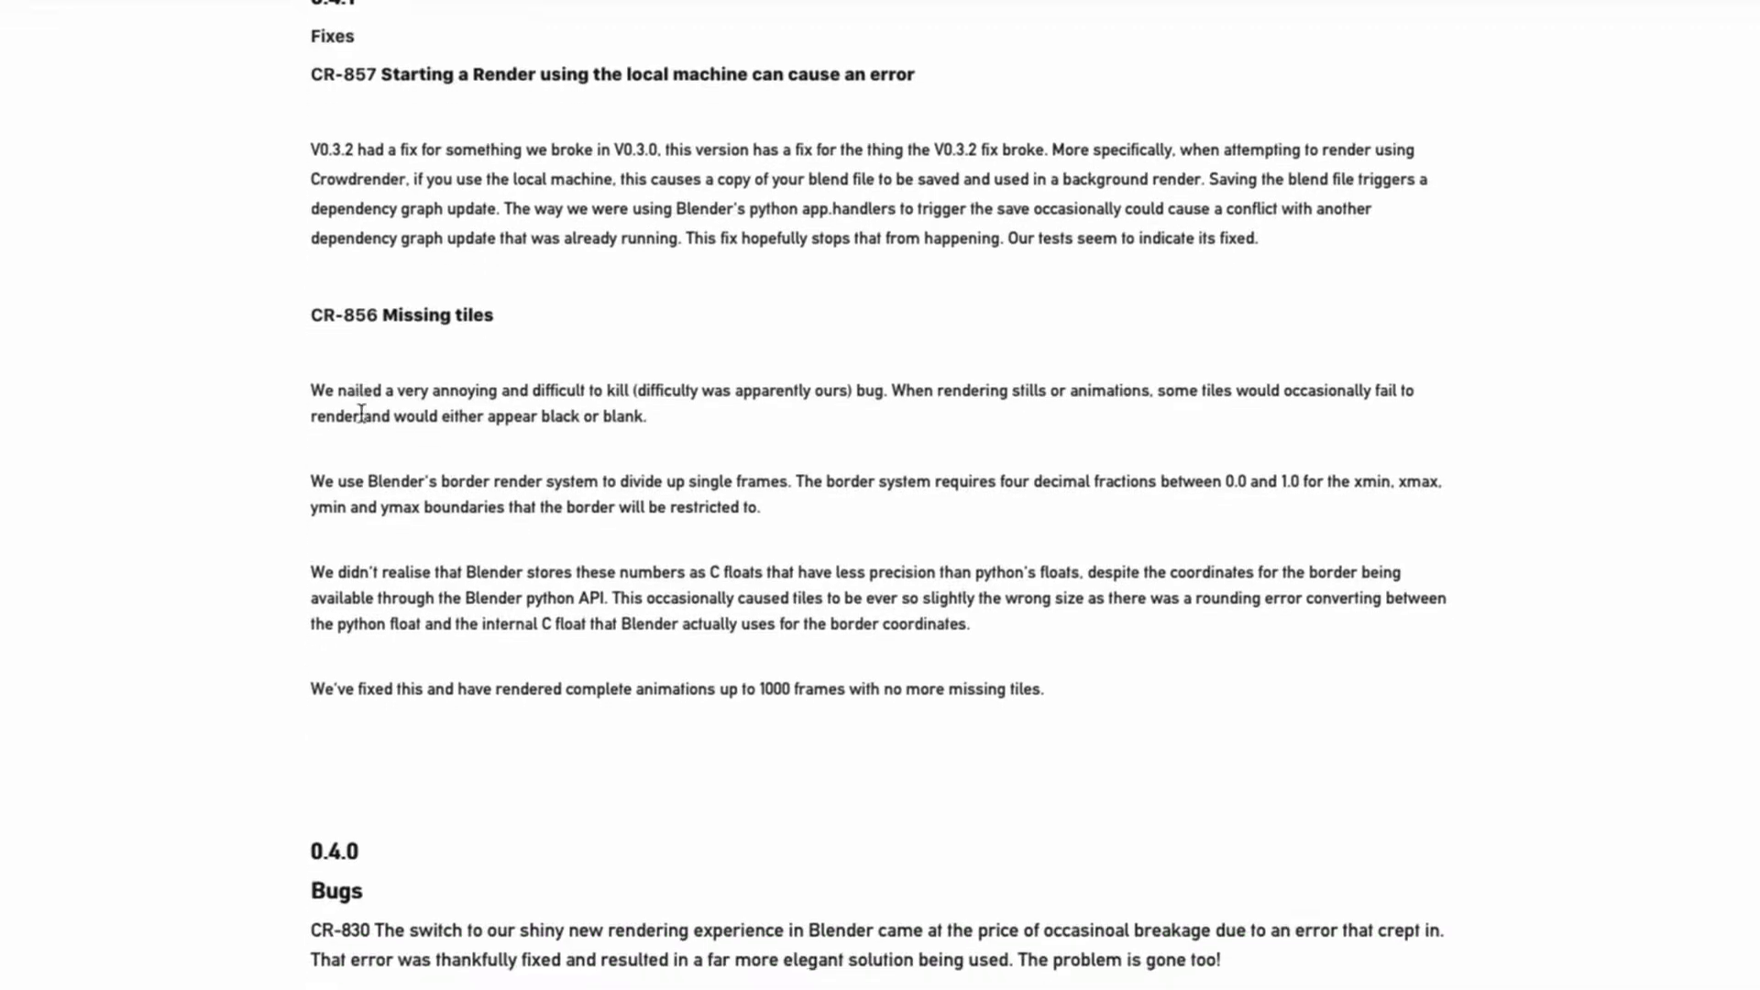
{"action": "scroll", "coordinate": [361, 413], "scroll_direction": "down", "scroll_amount": 6}
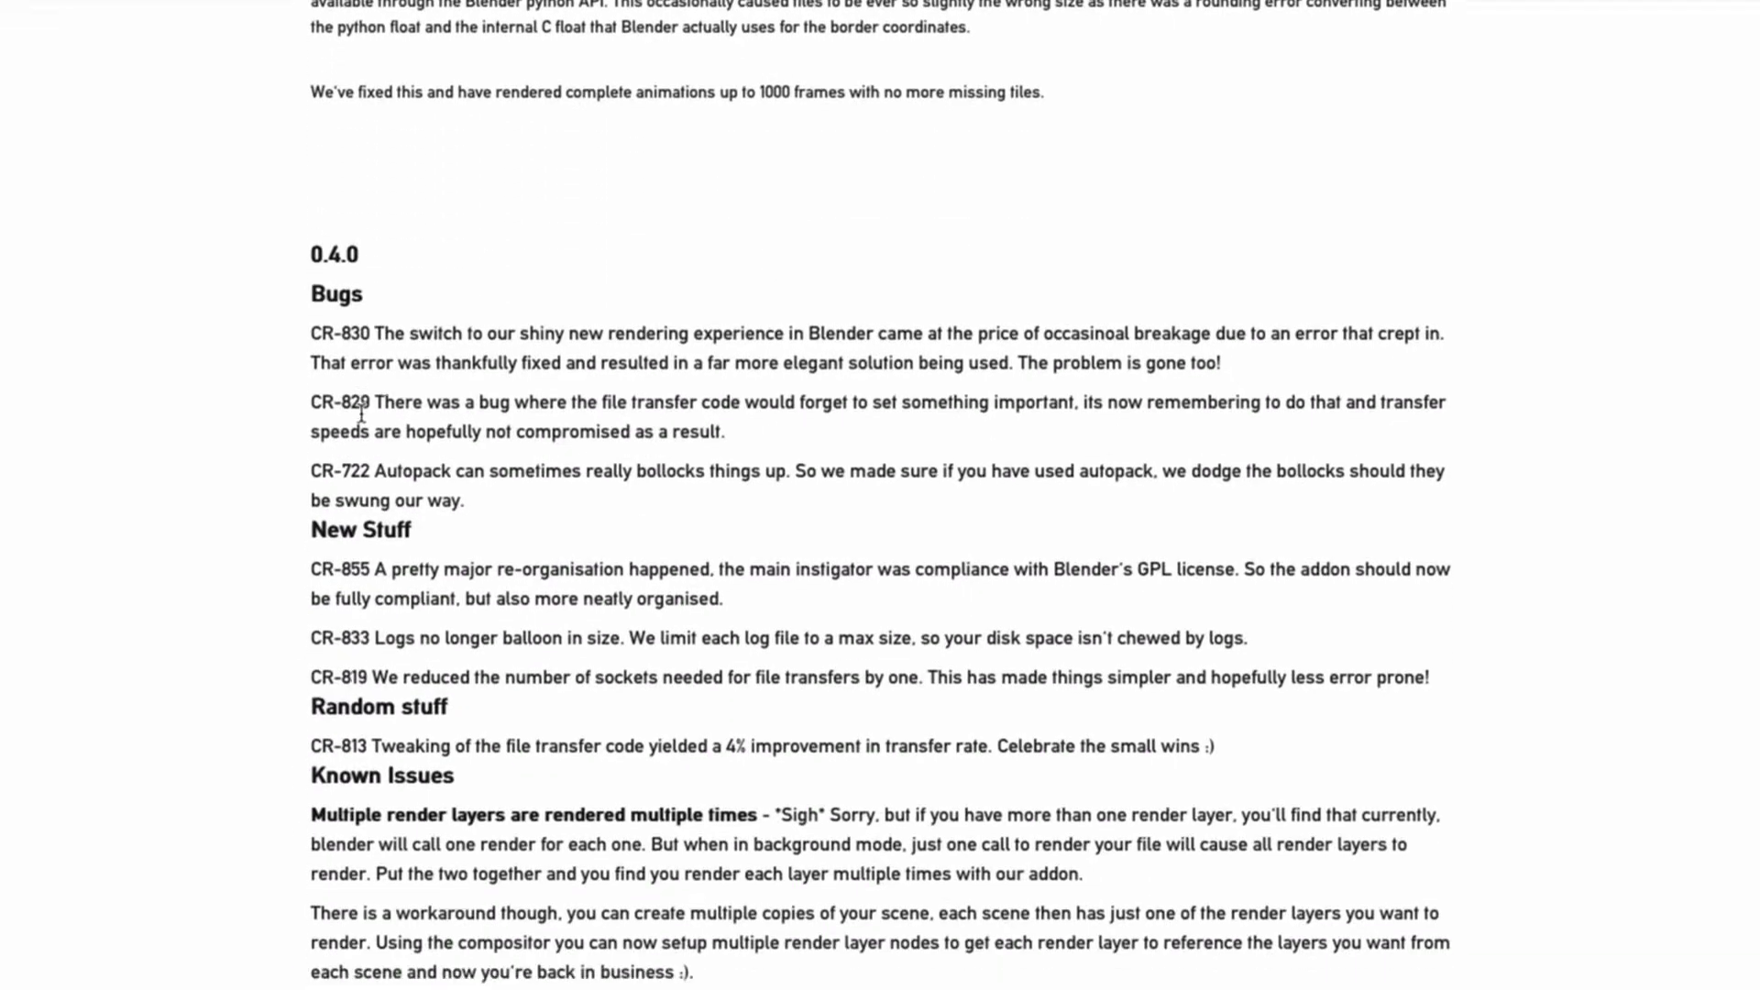
{"action": "scroll", "coordinate": [361, 414], "scroll_direction": "down", "scroll_amount": 1}
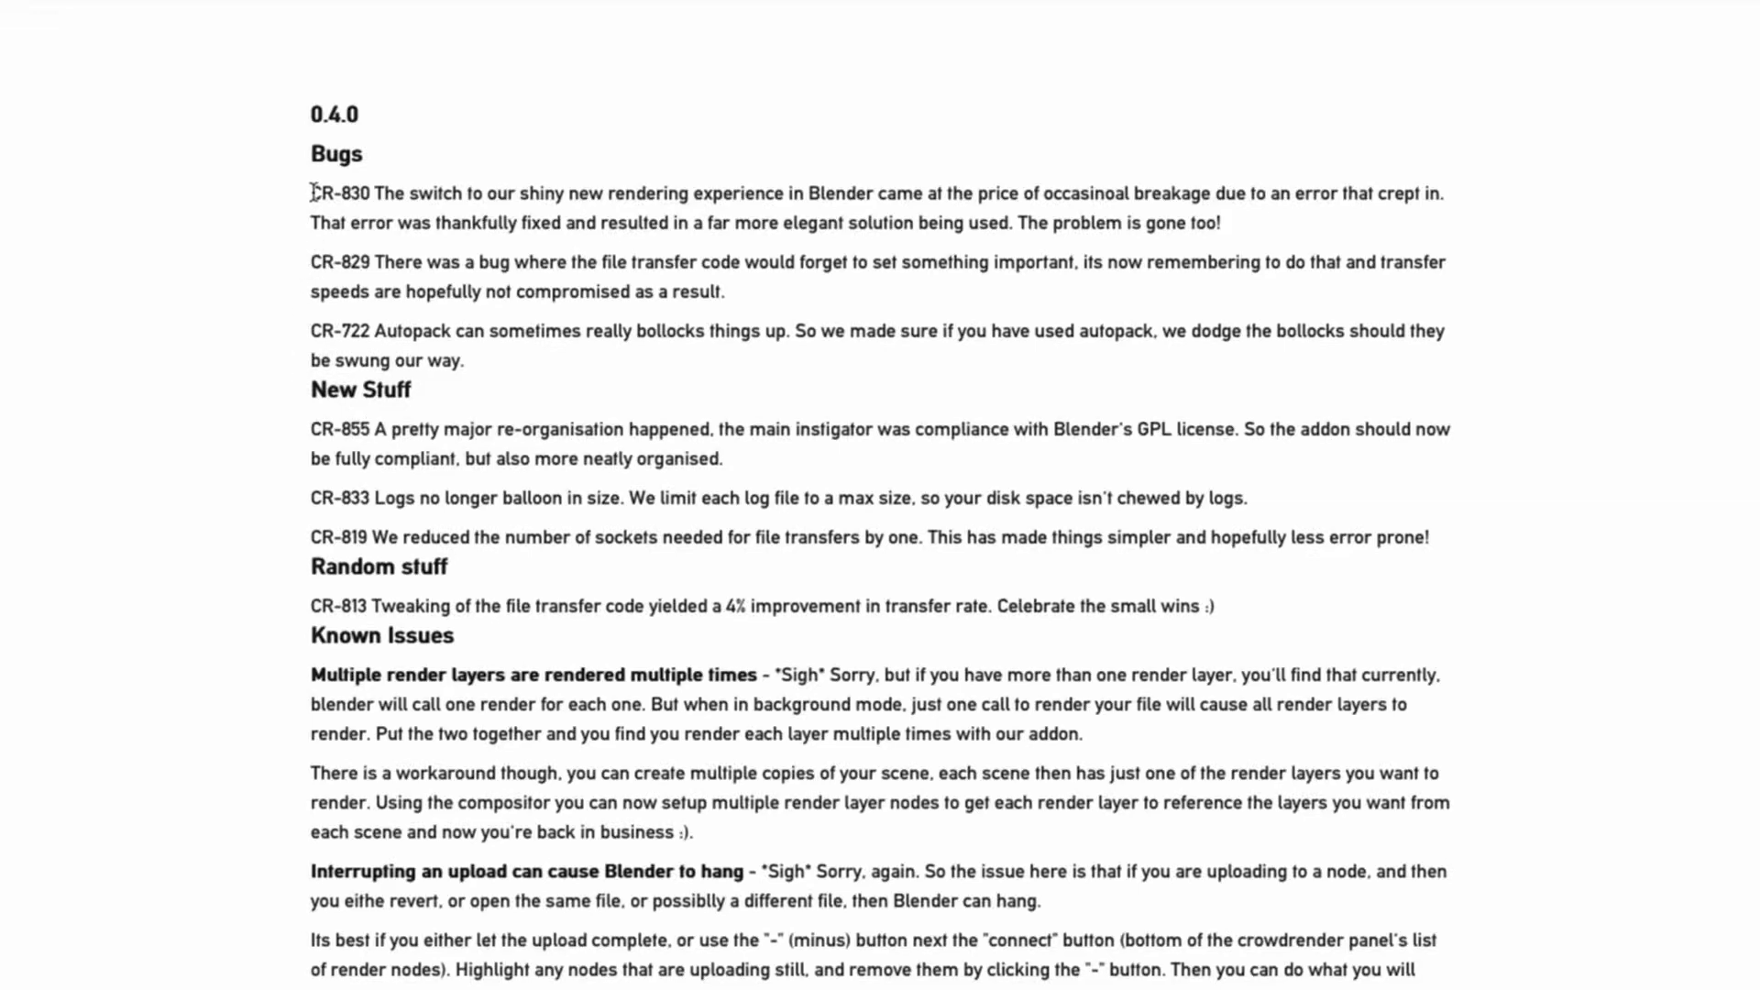
{"action": "left_click_drag", "start_coordinate": [312, 191], "coordinate": [572, 247]}
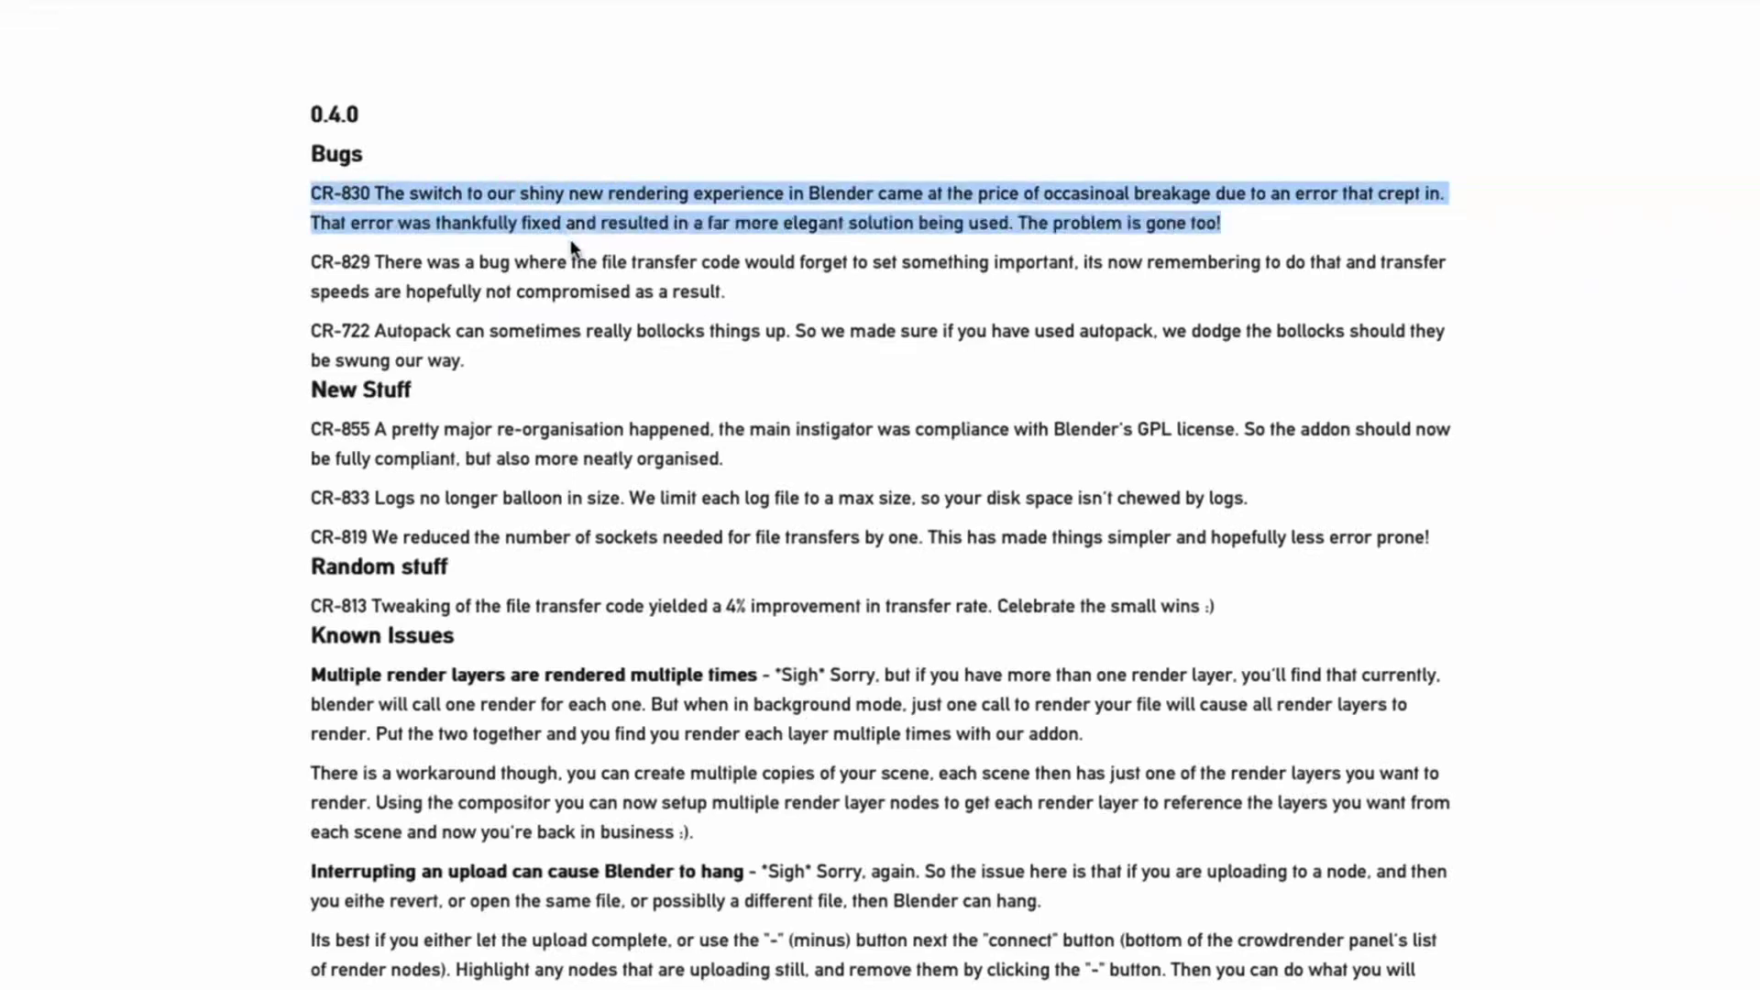
{"action": "left_click", "coordinate": [311, 265]}
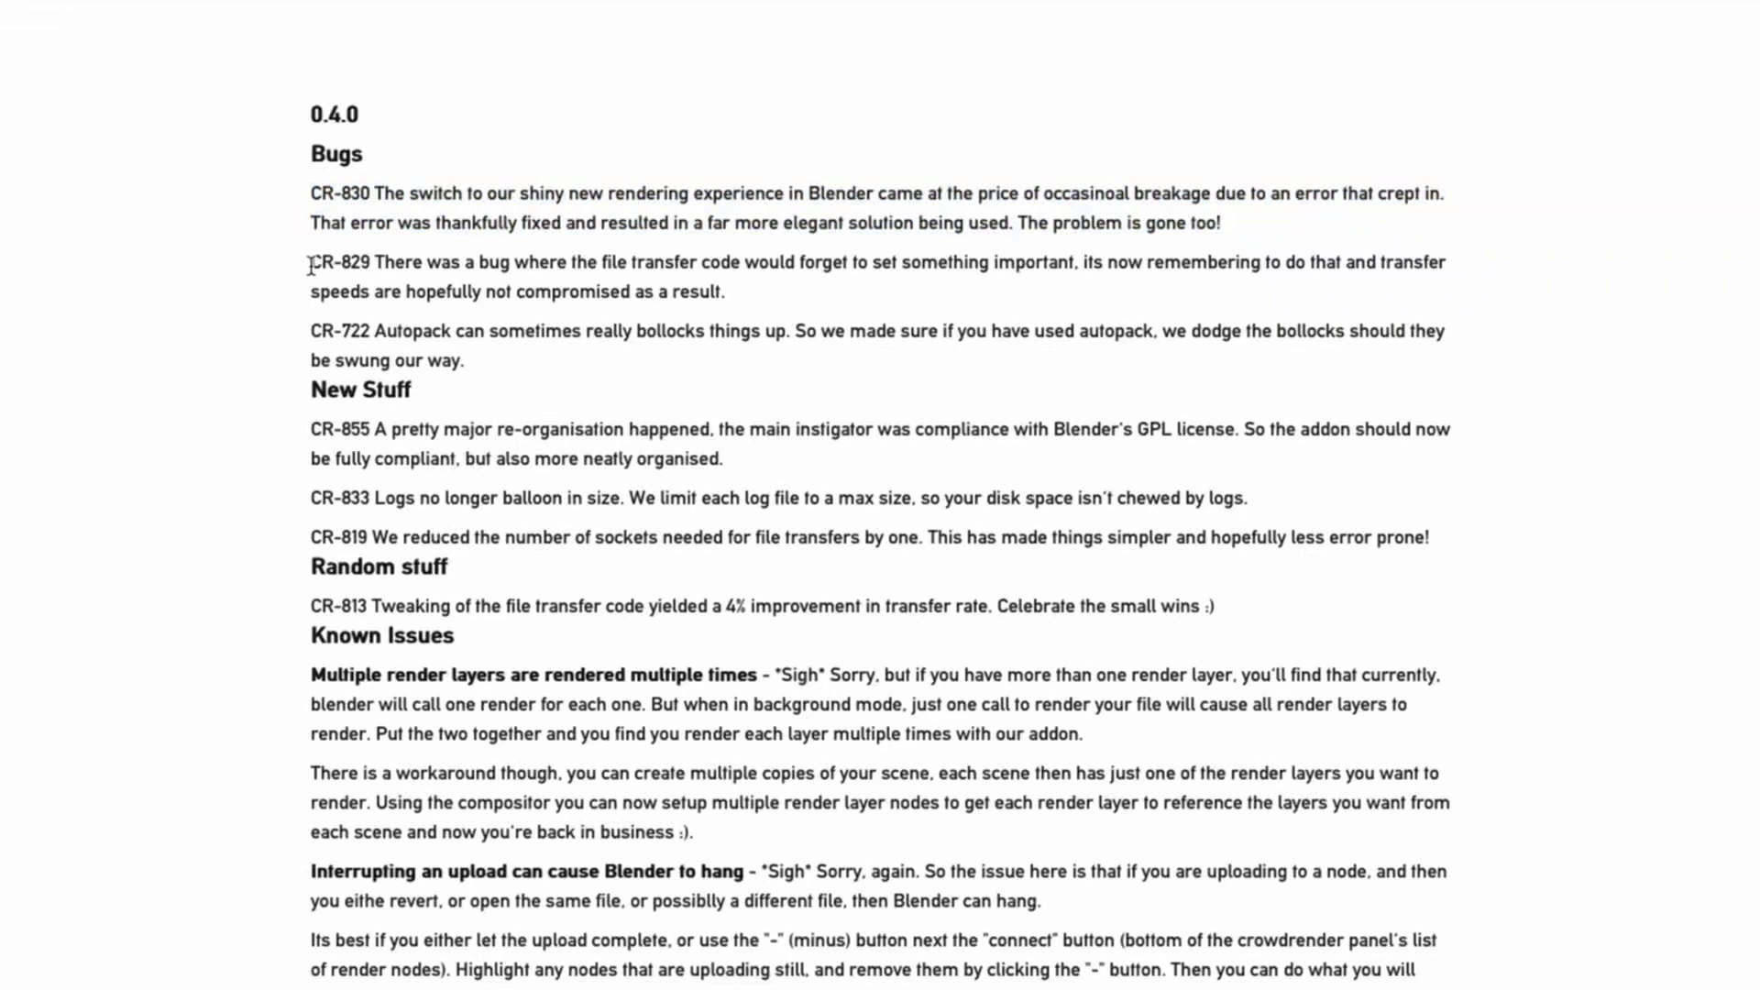
{"action": "left_click_drag", "start_coordinate": [311, 265], "coordinate": [806, 289]}
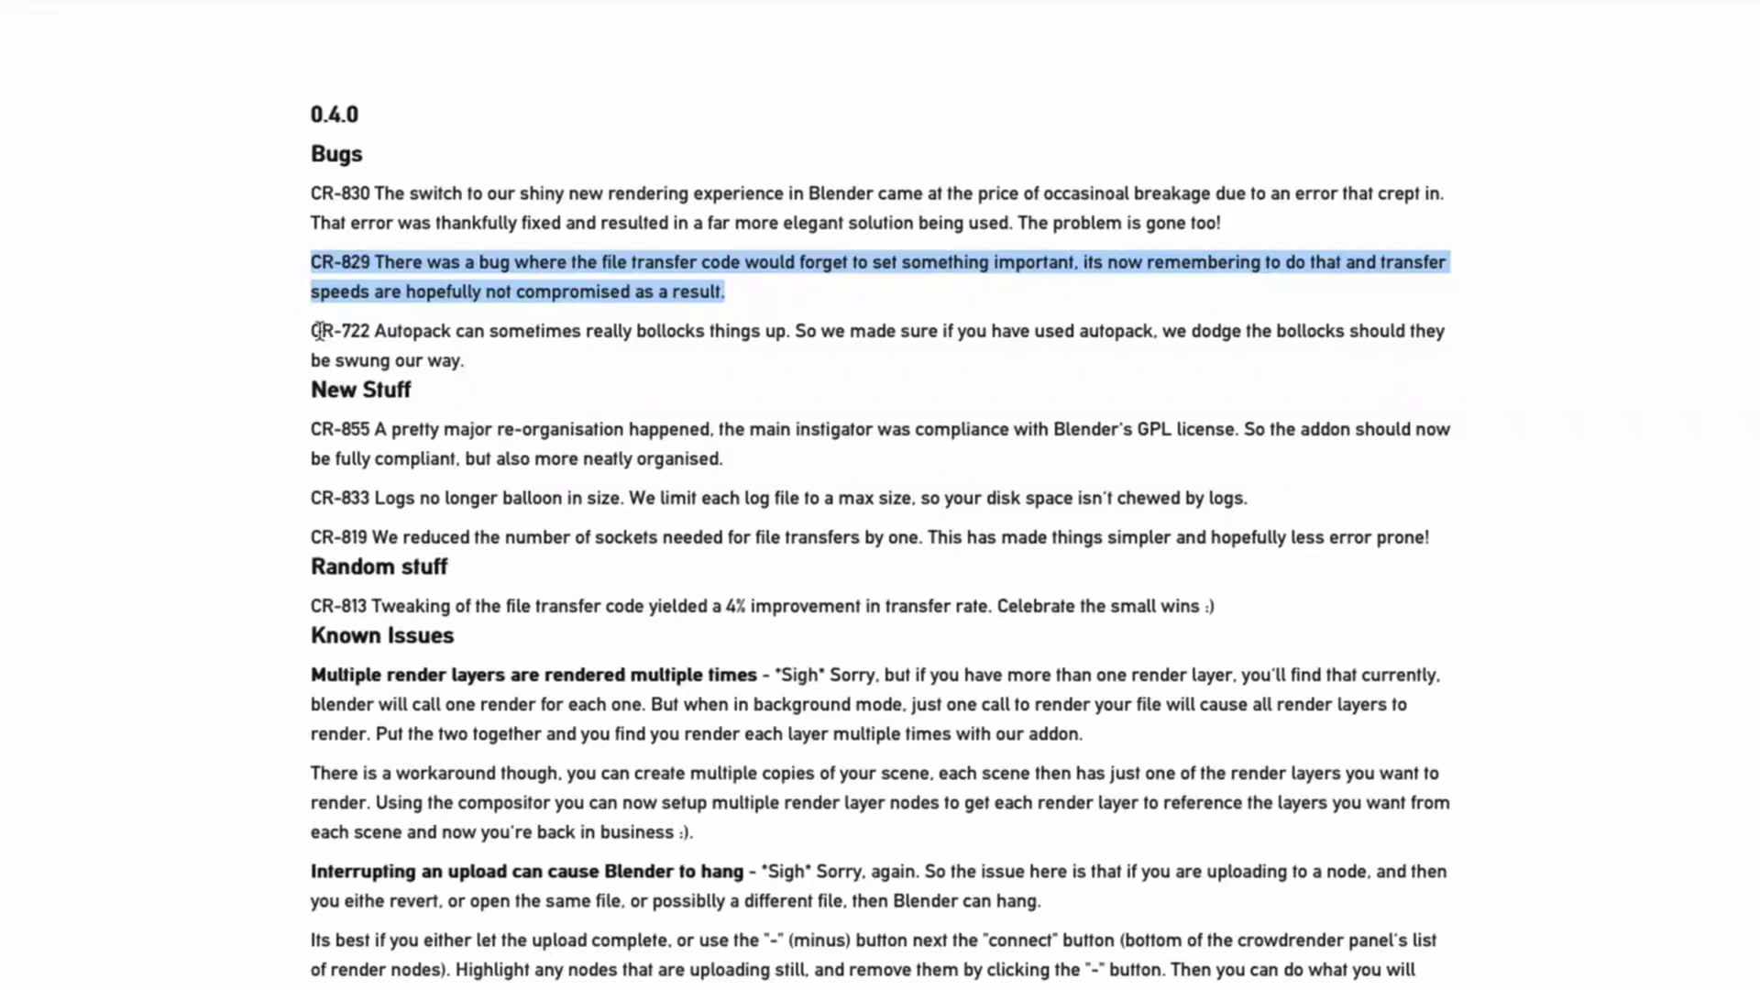
{"action": "left_click_drag", "start_coordinate": [308, 331], "coordinate": [465, 360]}
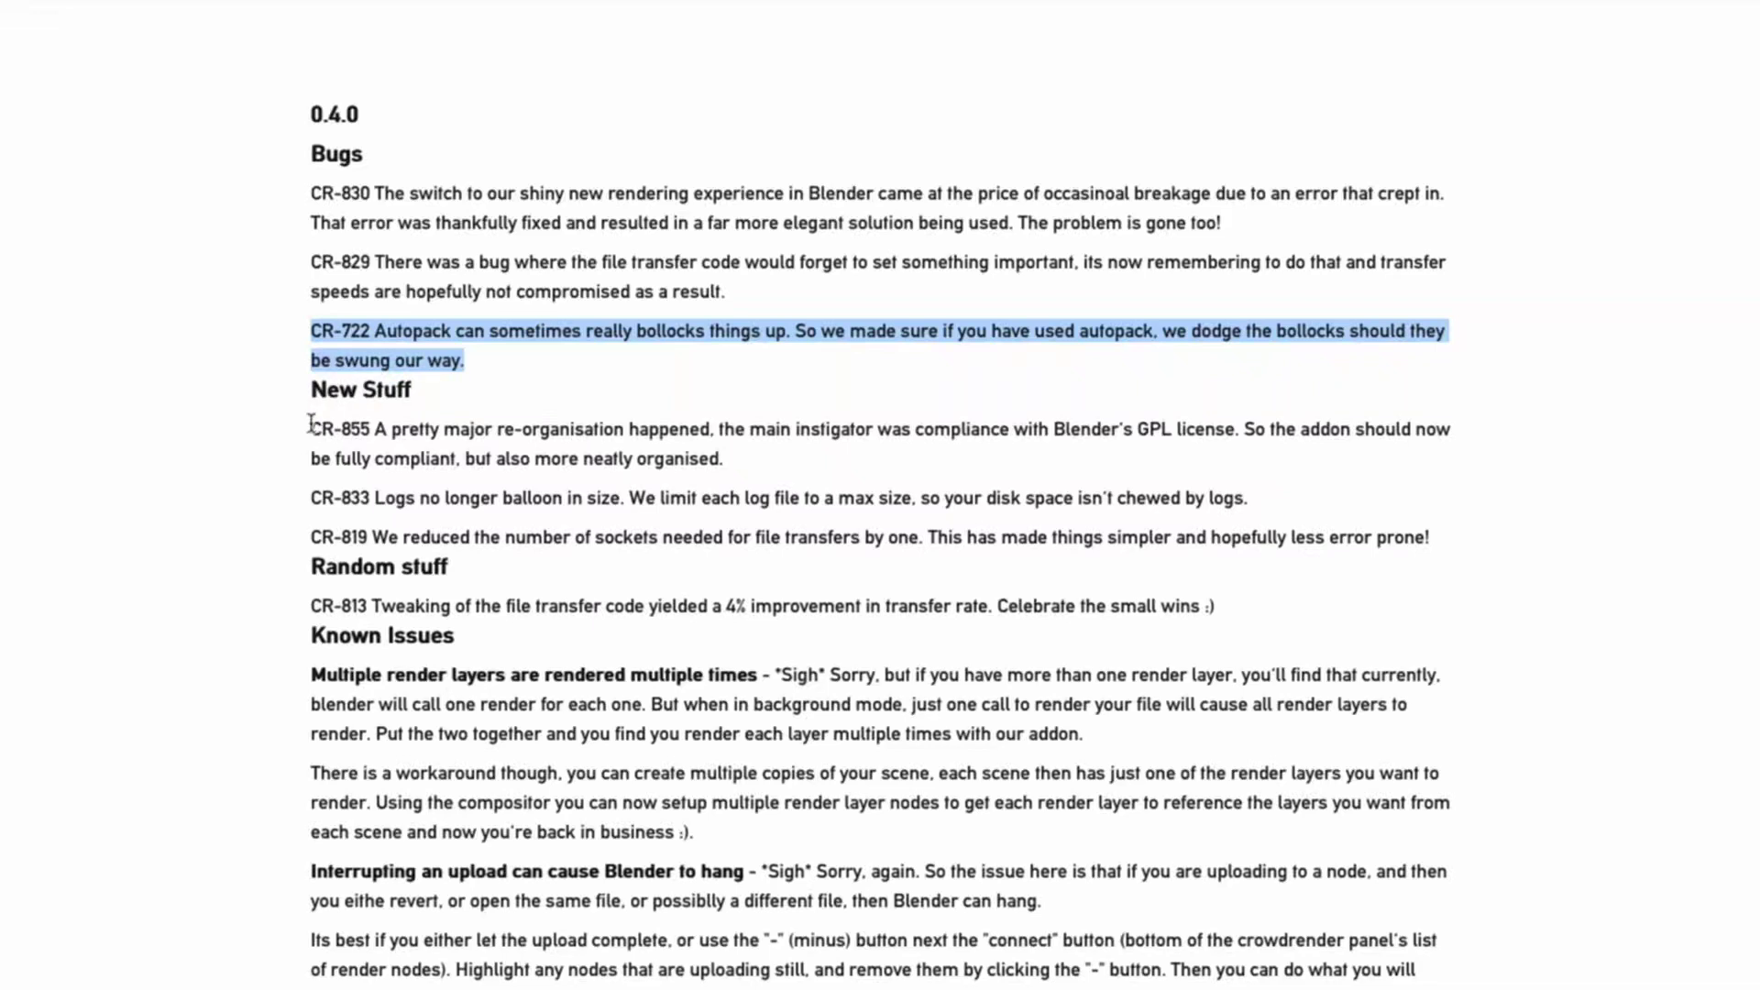
{"action": "left_click_drag", "start_coordinate": [310, 424], "coordinate": [718, 450]}
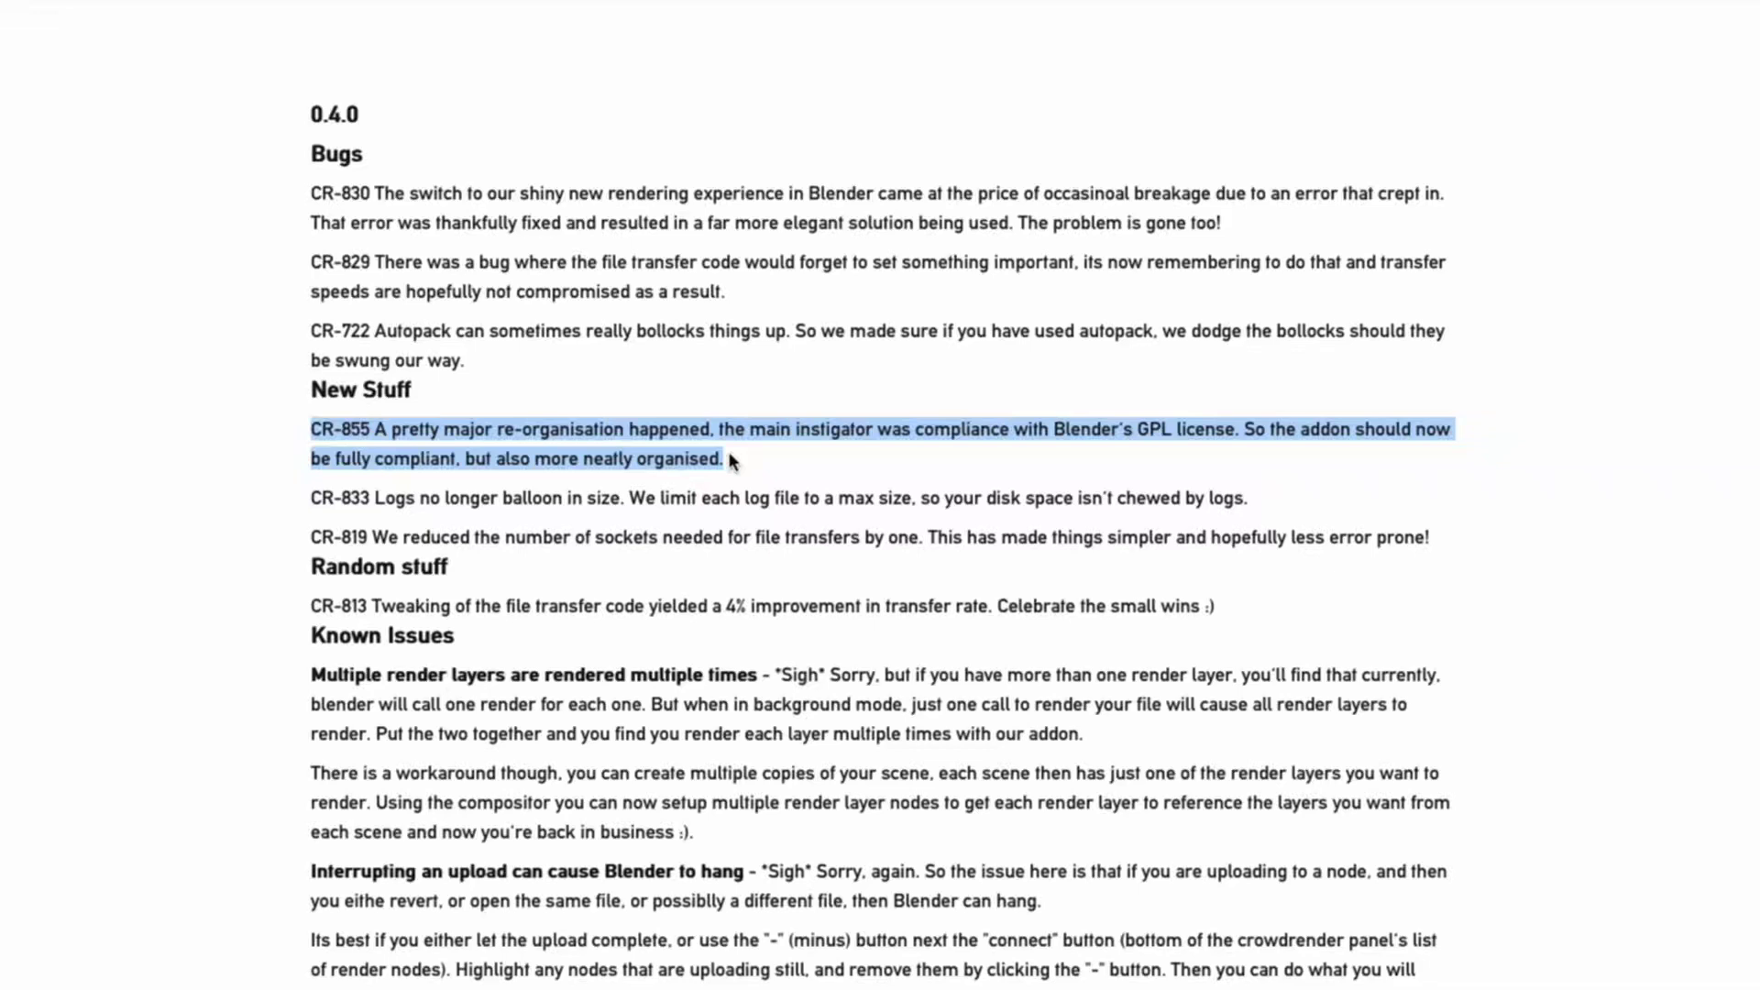
{"action": "triple_click", "coordinate": [1358, 495]}
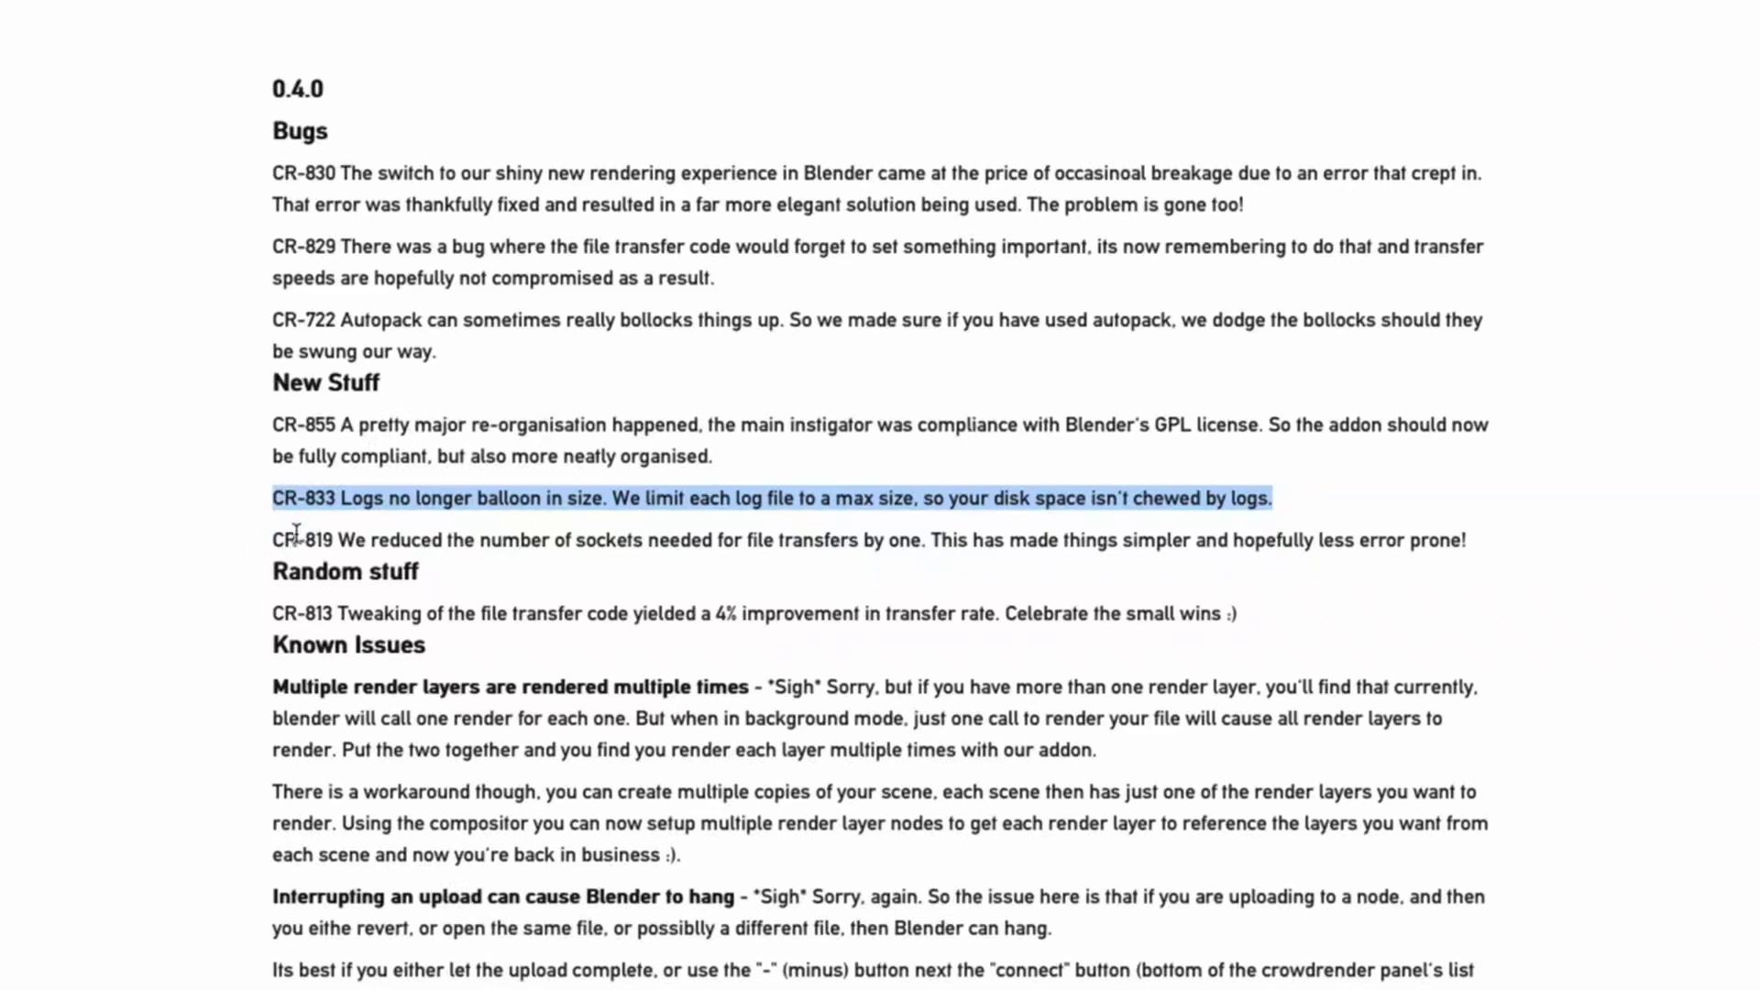
{"action": "left_click_drag", "start_coordinate": [275, 538], "coordinate": [1478, 539]}
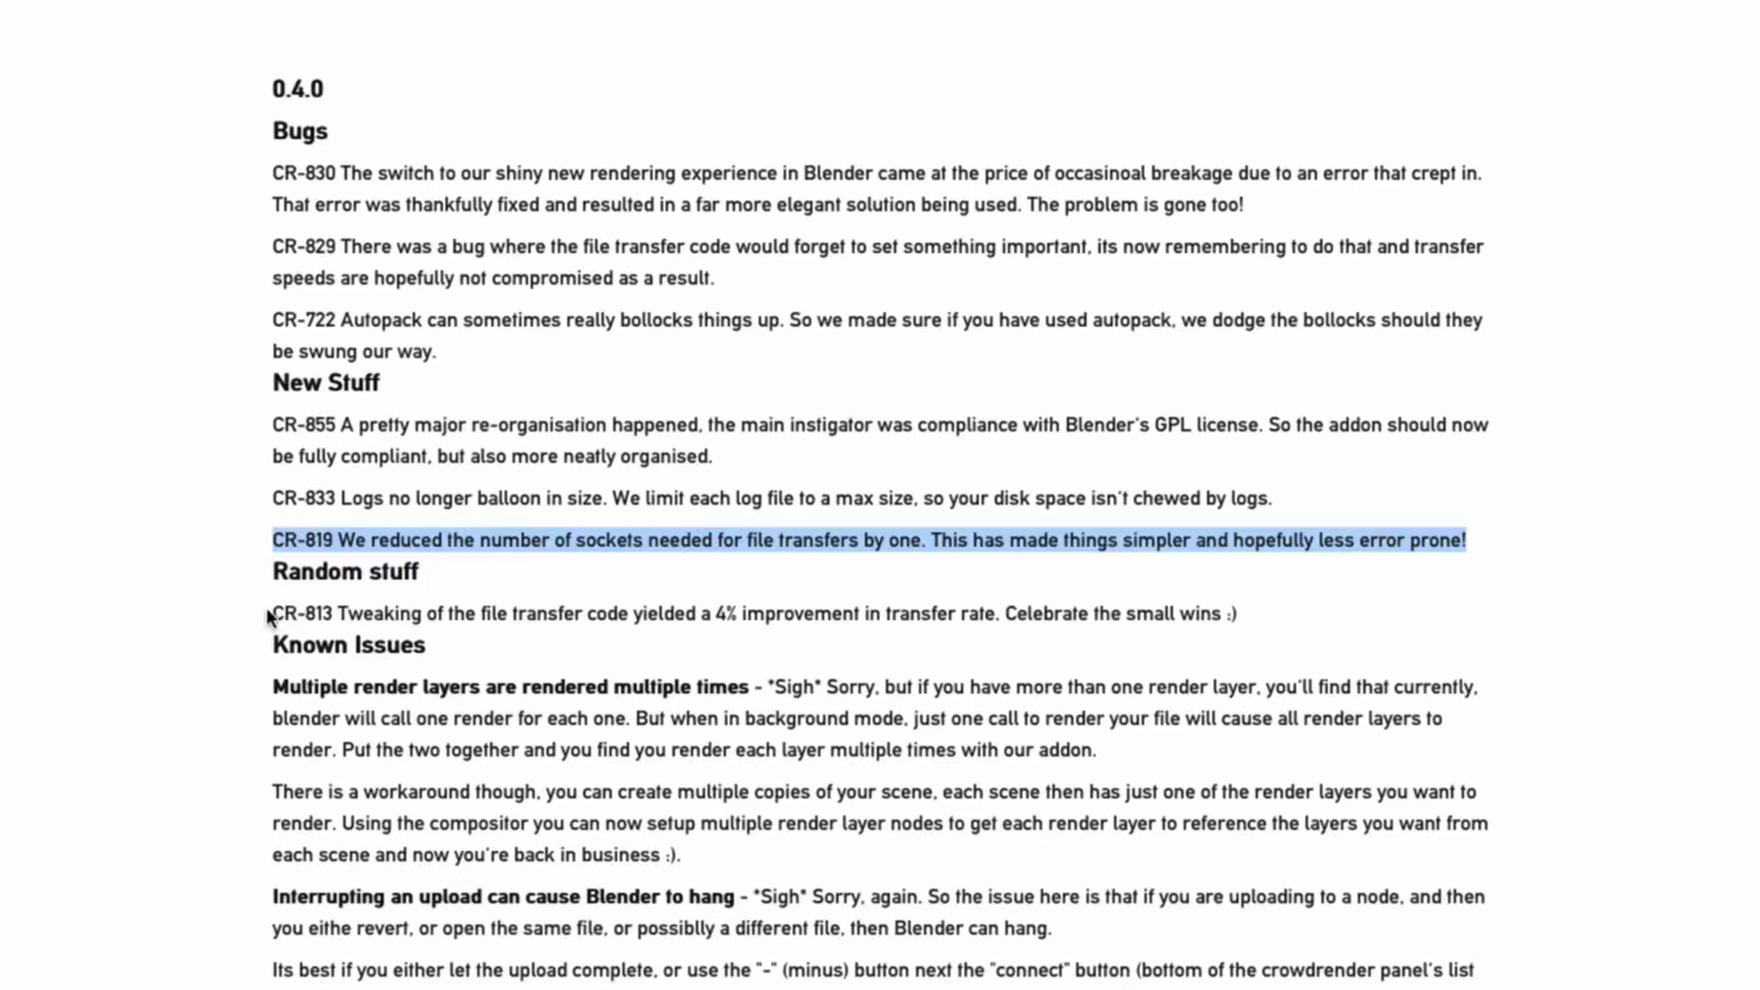
{"action": "left_click_drag", "start_coordinate": [274, 611], "coordinate": [1337, 625]}
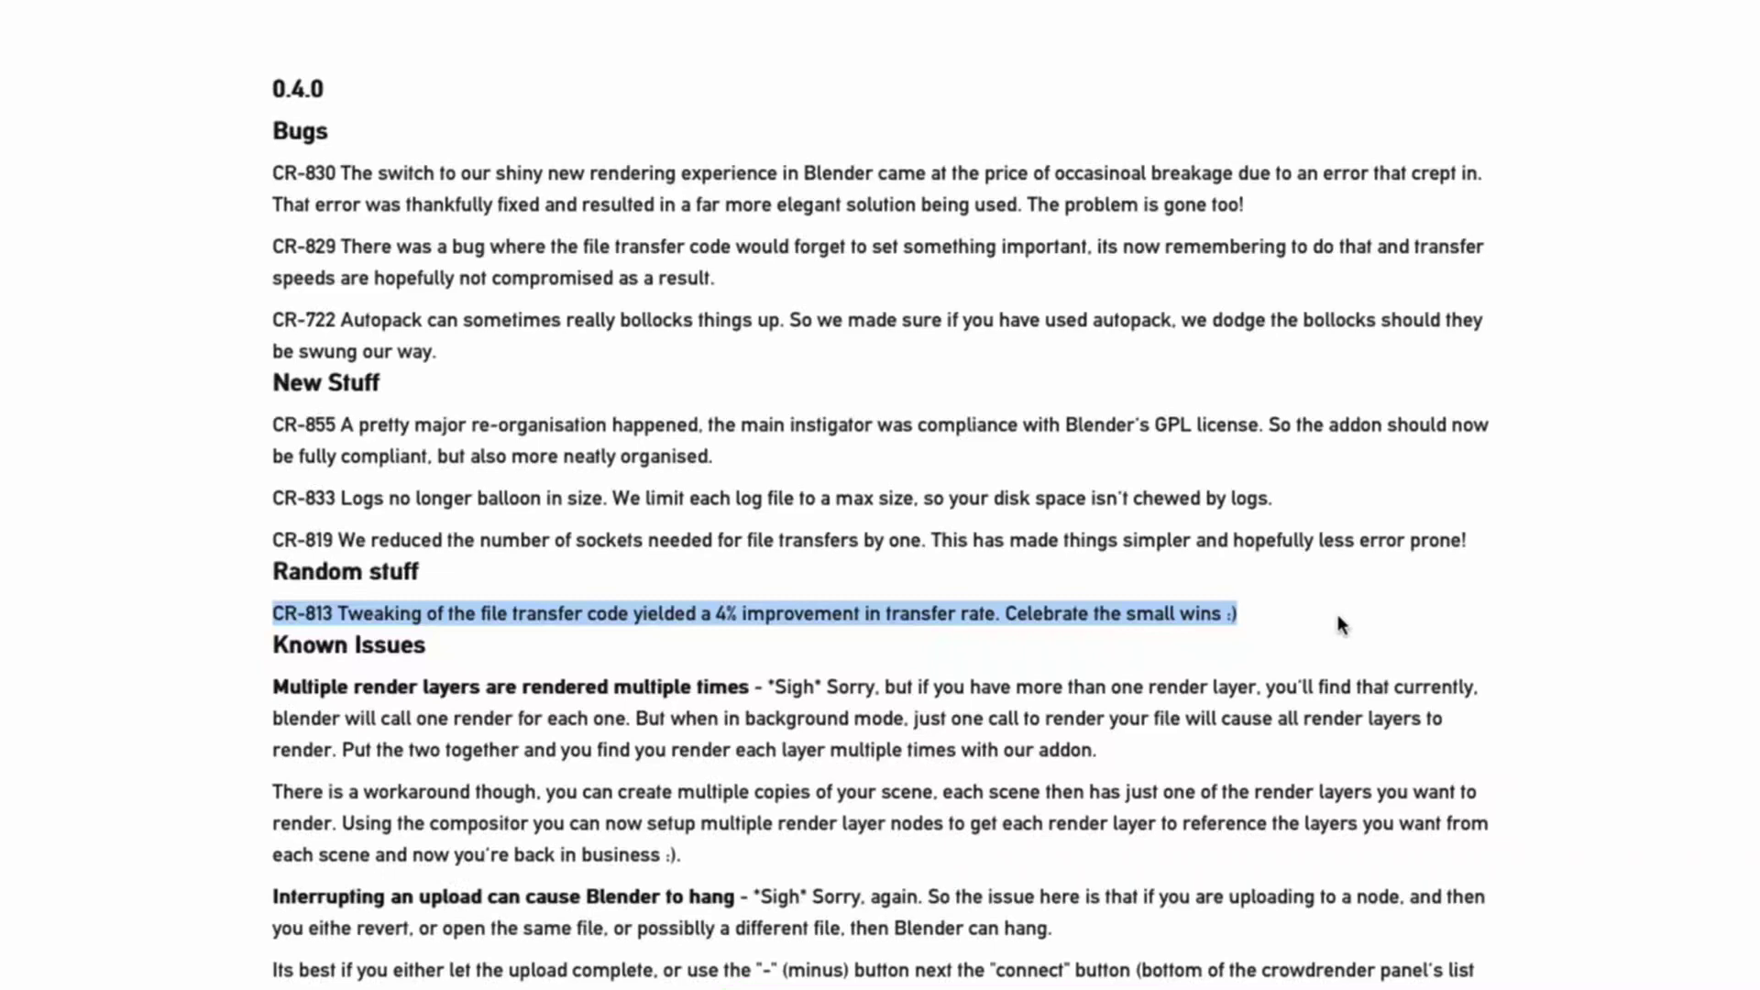
{"action": "left_click", "coordinate": [1338, 616]}
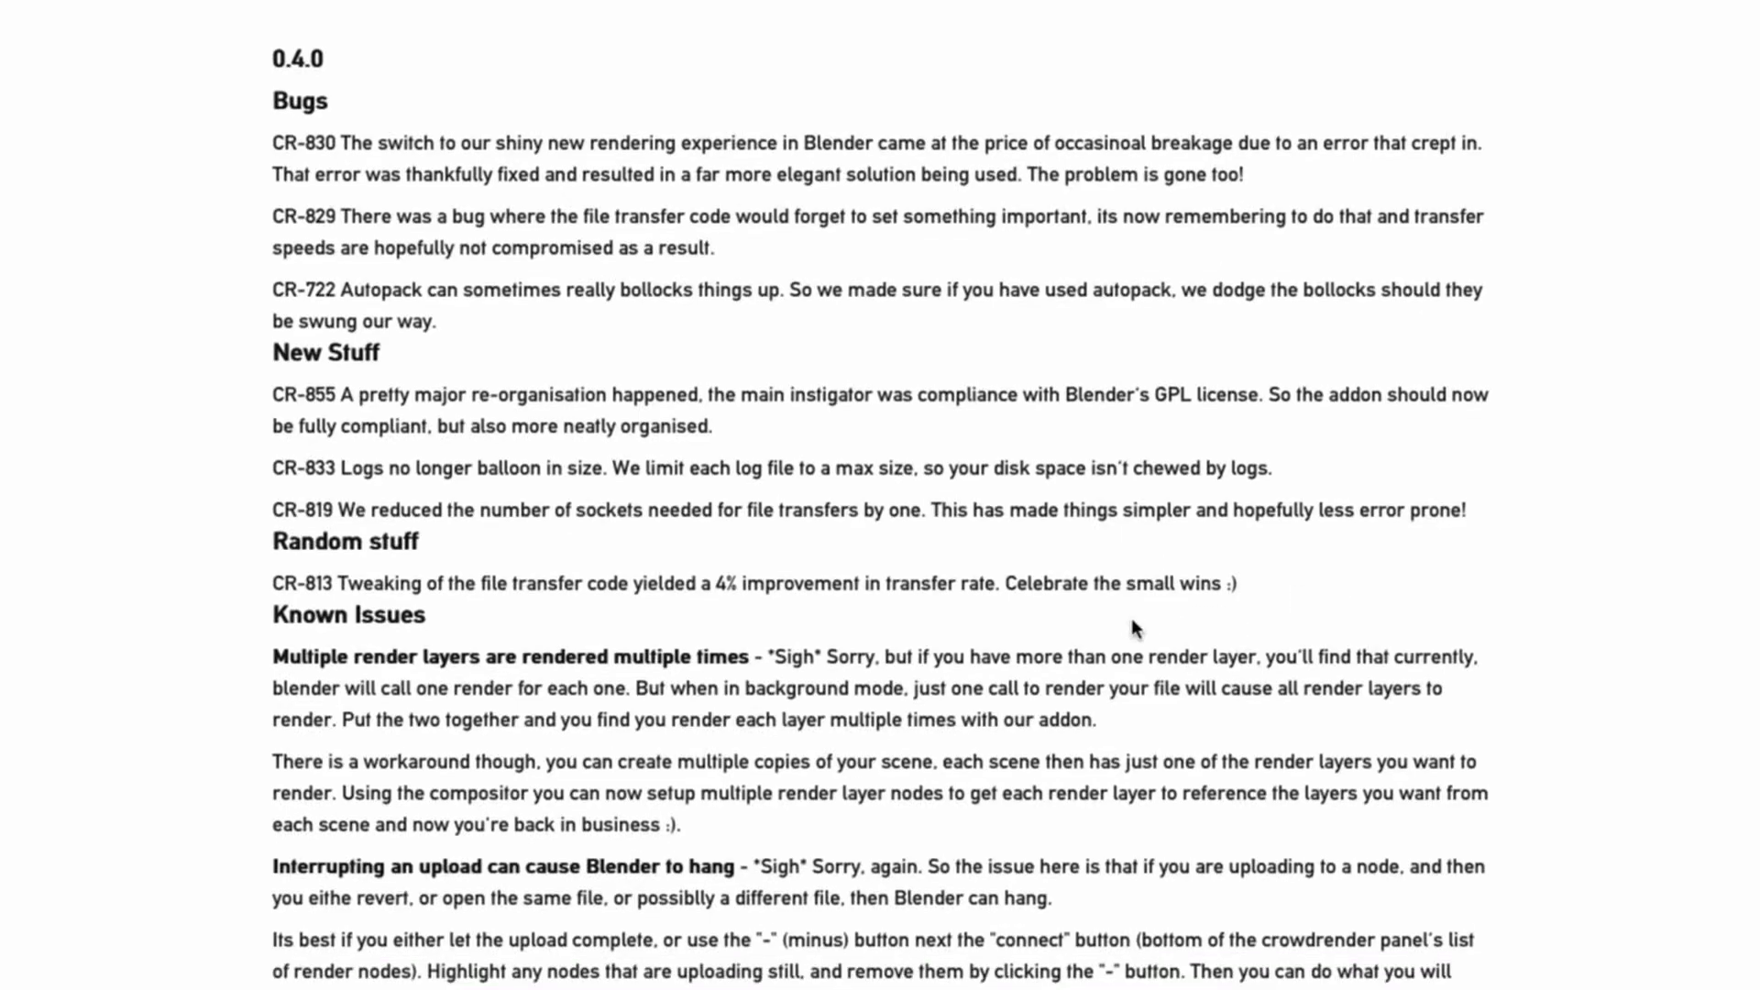
Scroll back to the changelog top and highlight the CR-856 Missing tiles explanation
{"action": "scroll", "coordinate": [229, 796], "scroll_direction": "up", "scroll_amount": 6}
{"action": "scroll", "coordinate": [229, 795], "scroll_direction": "up", "scroll_amount": 4}
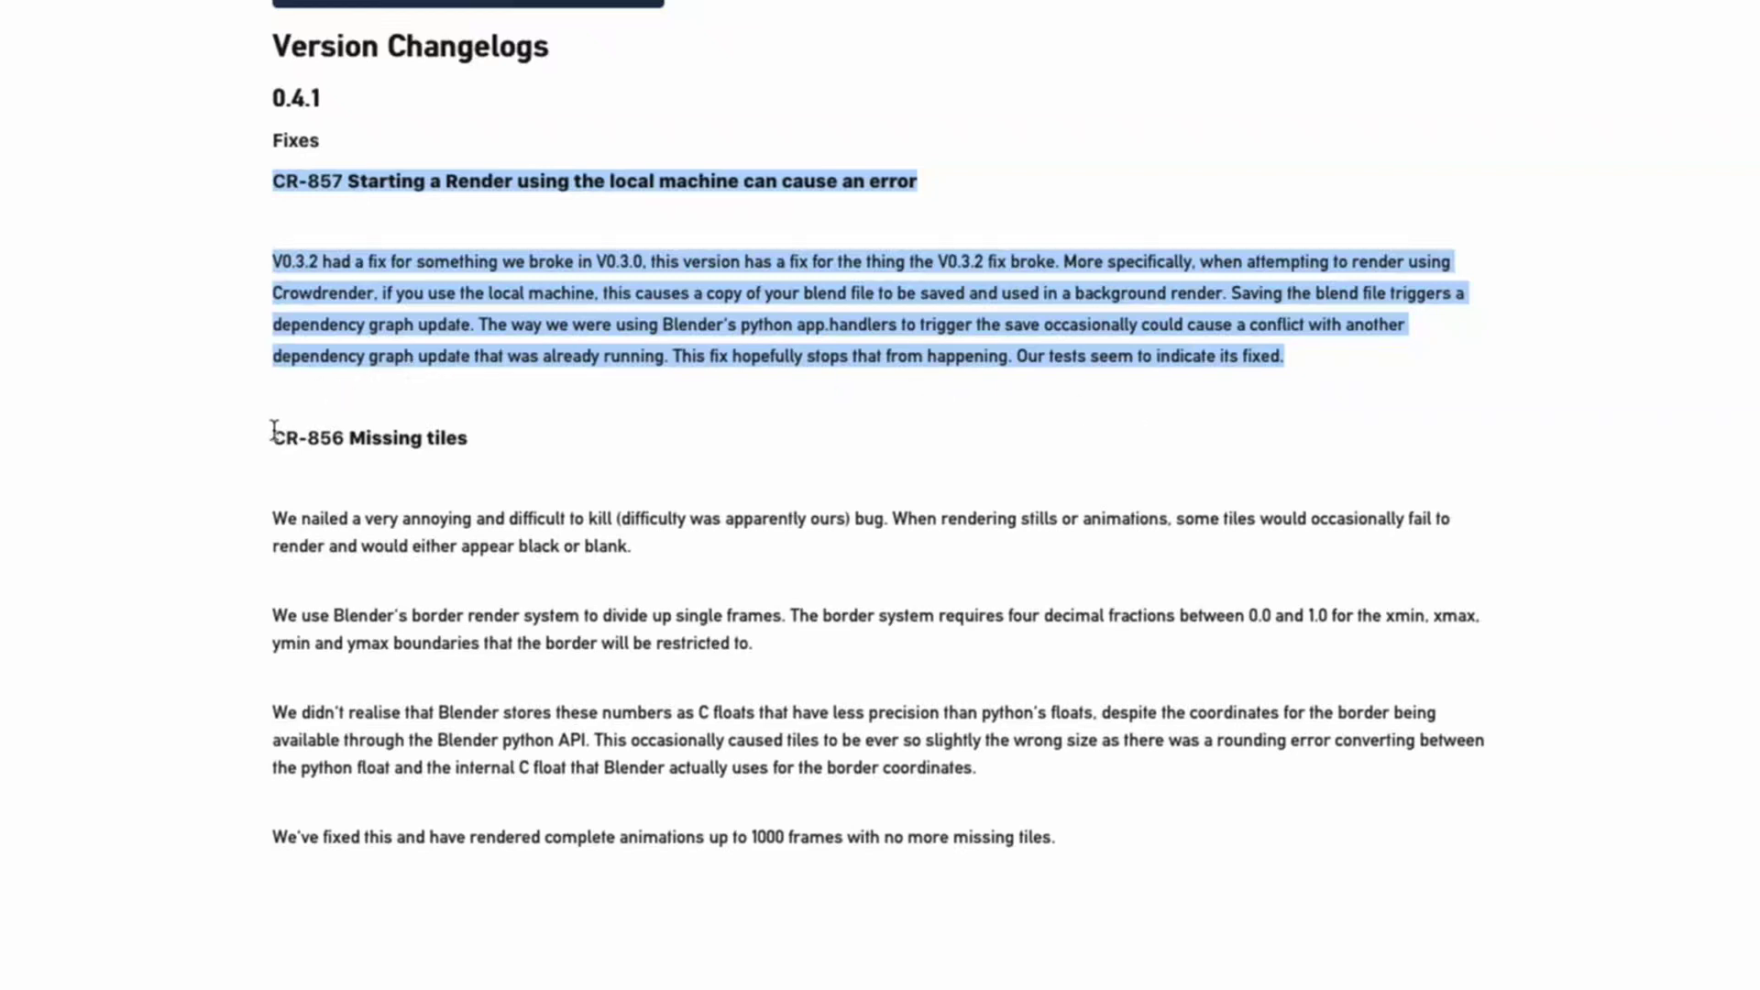
{"action": "left_click_drag", "start_coordinate": [273, 431], "coordinate": [1114, 843]}
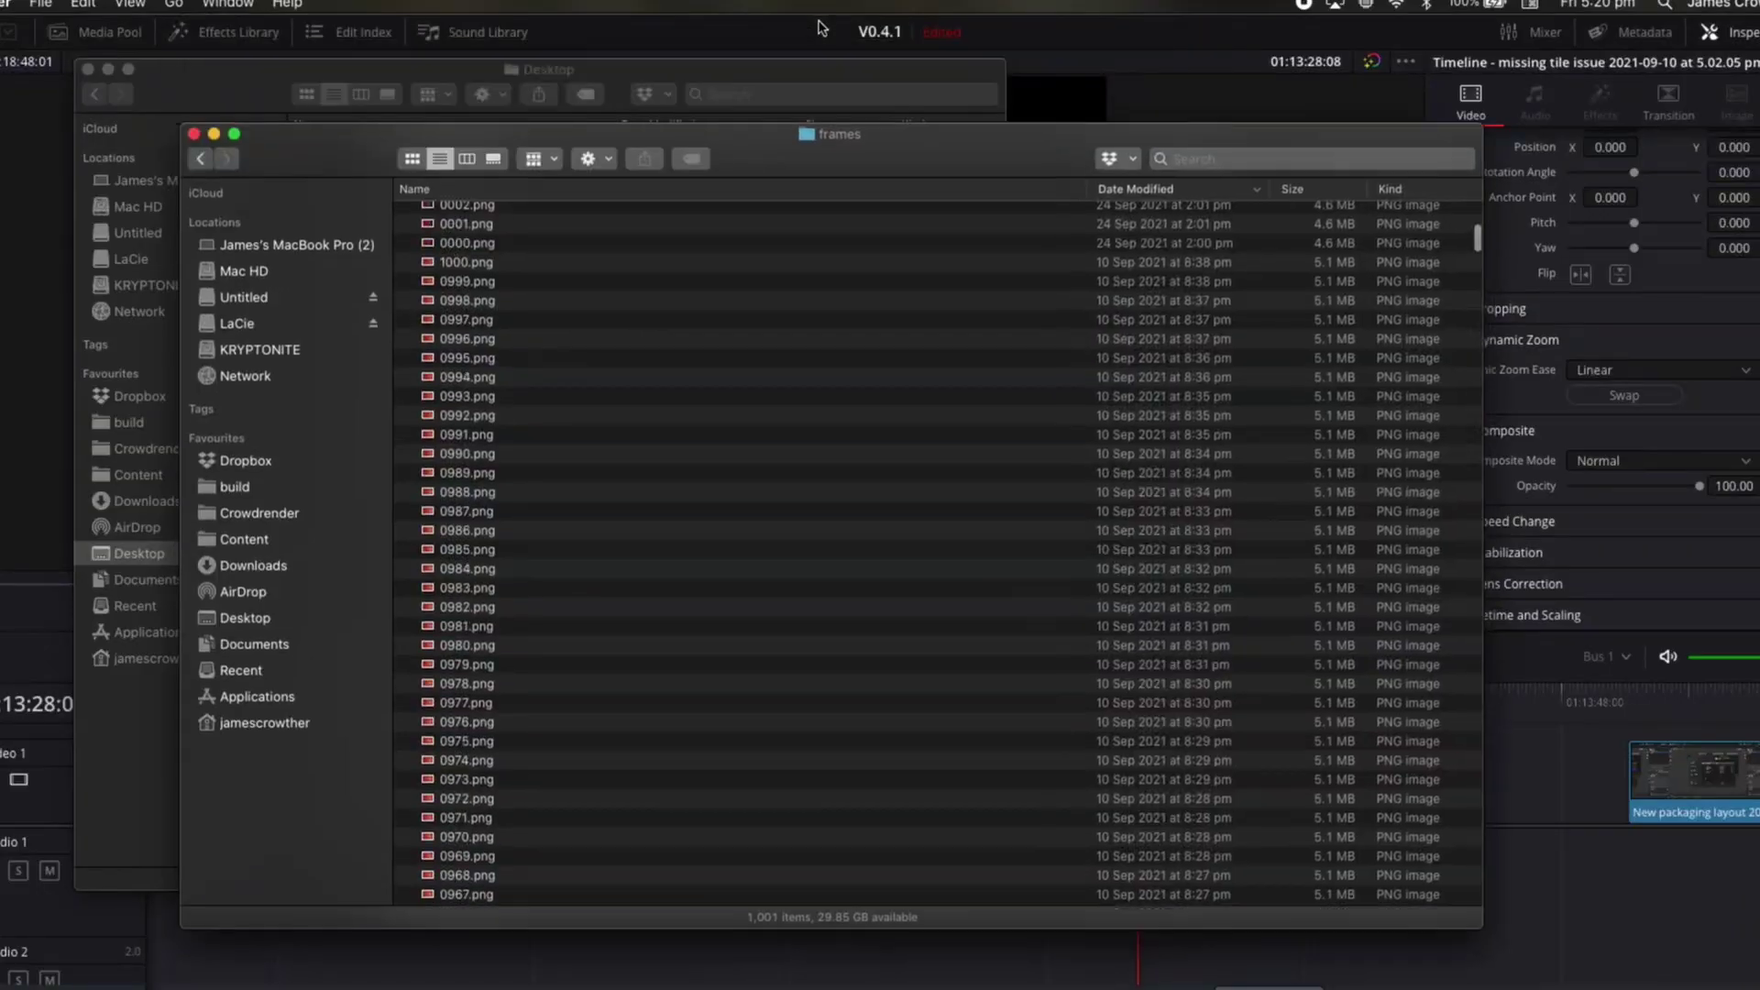
Scroll down through the 1,001 PNG frames in the Finder 'frames' folder, then back near the top
{"action": "scroll", "coordinate": [817, 265], "scroll_direction": "down", "scroll_amount": 2}
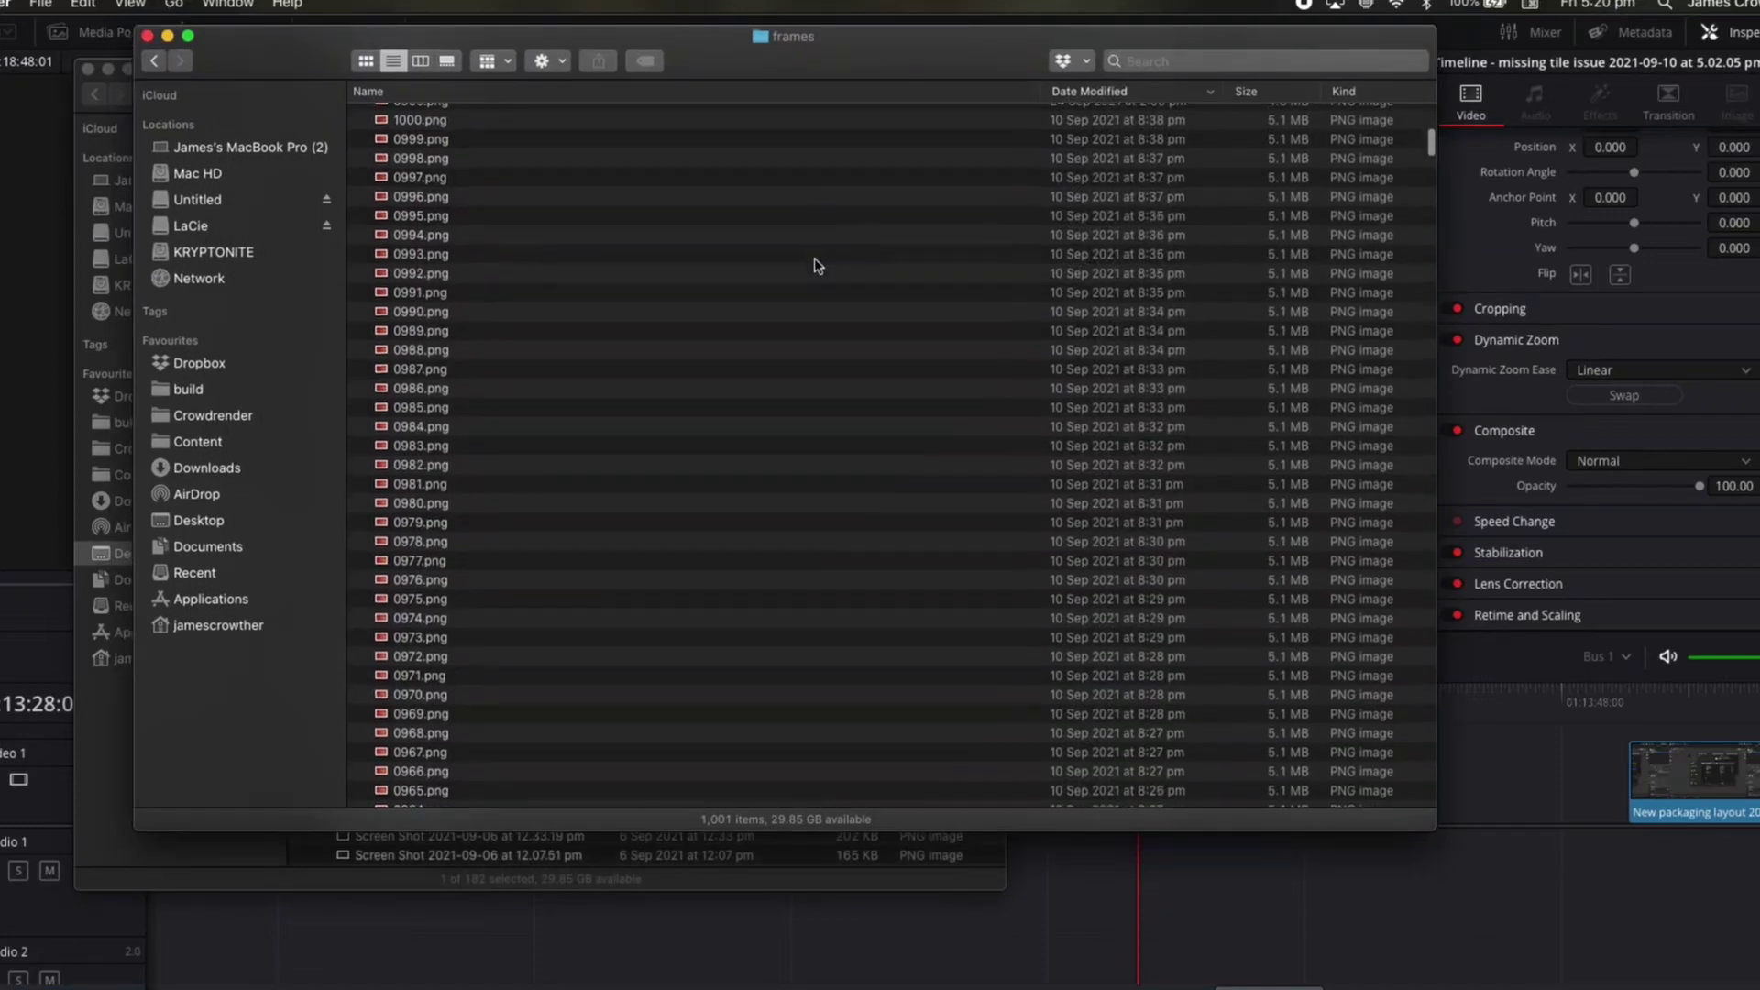
{"action": "scroll", "coordinate": [818, 265], "scroll_direction": "down", "scroll_amount": 10}
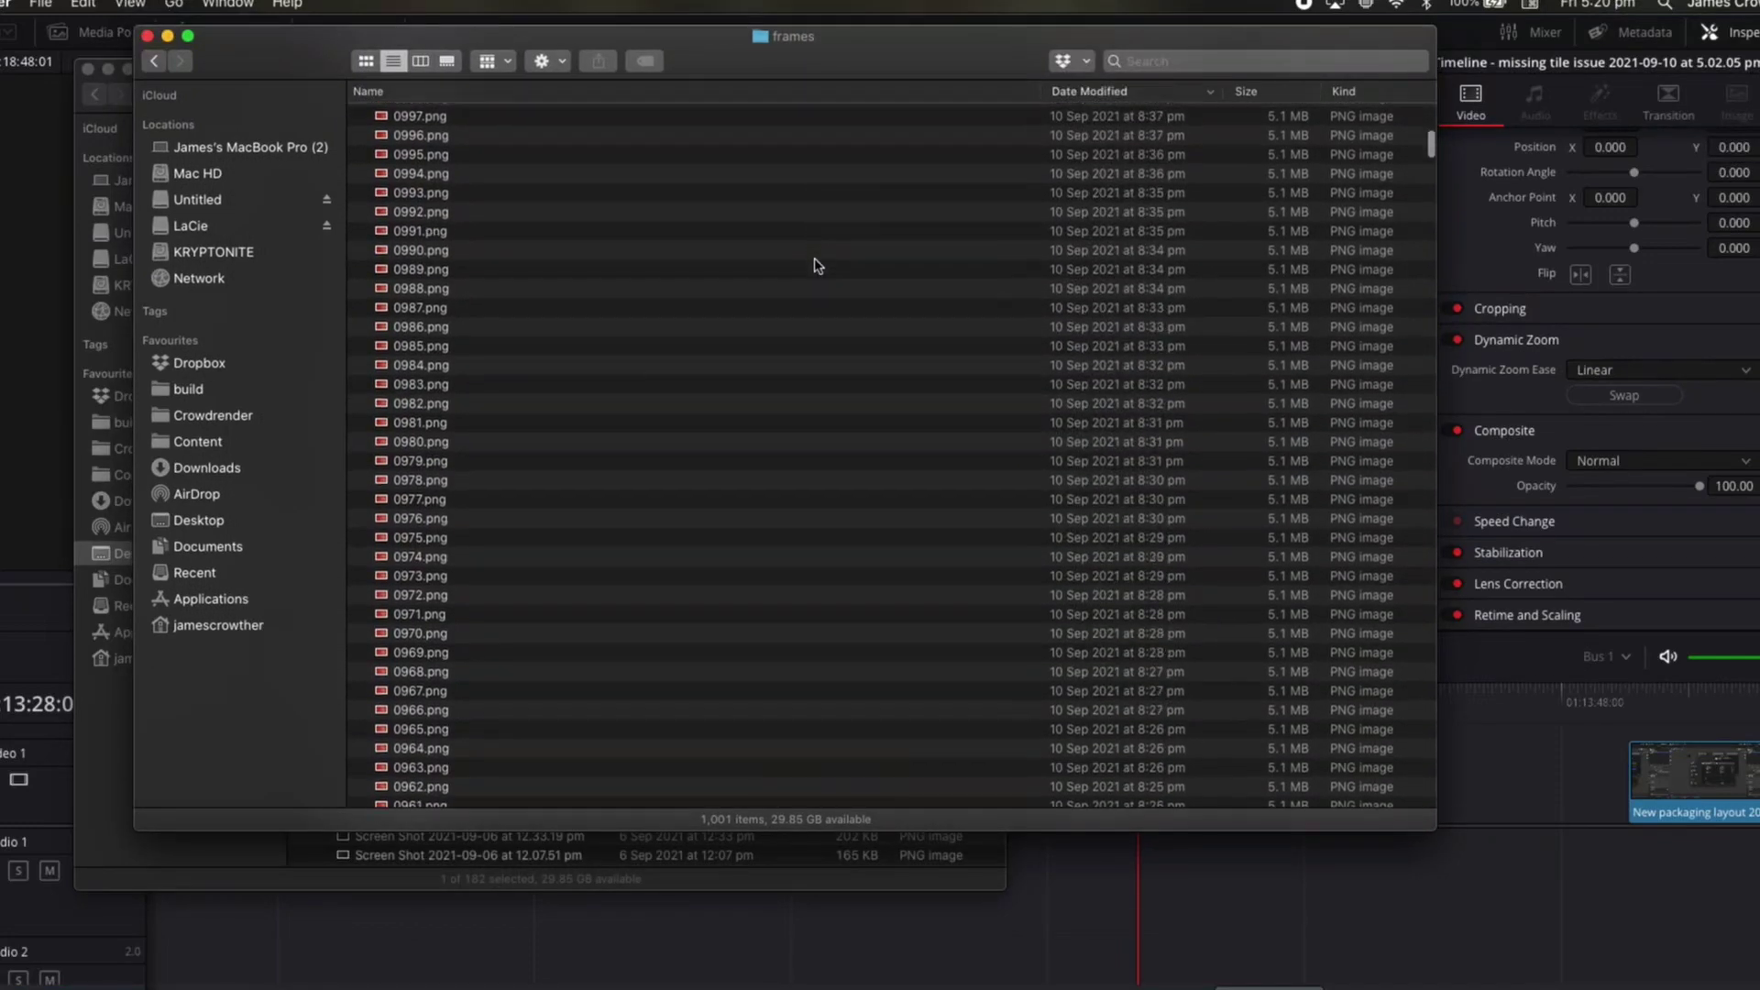
{"action": "scroll", "coordinate": [817, 266], "scroll_direction": "down", "scroll_amount": 20}
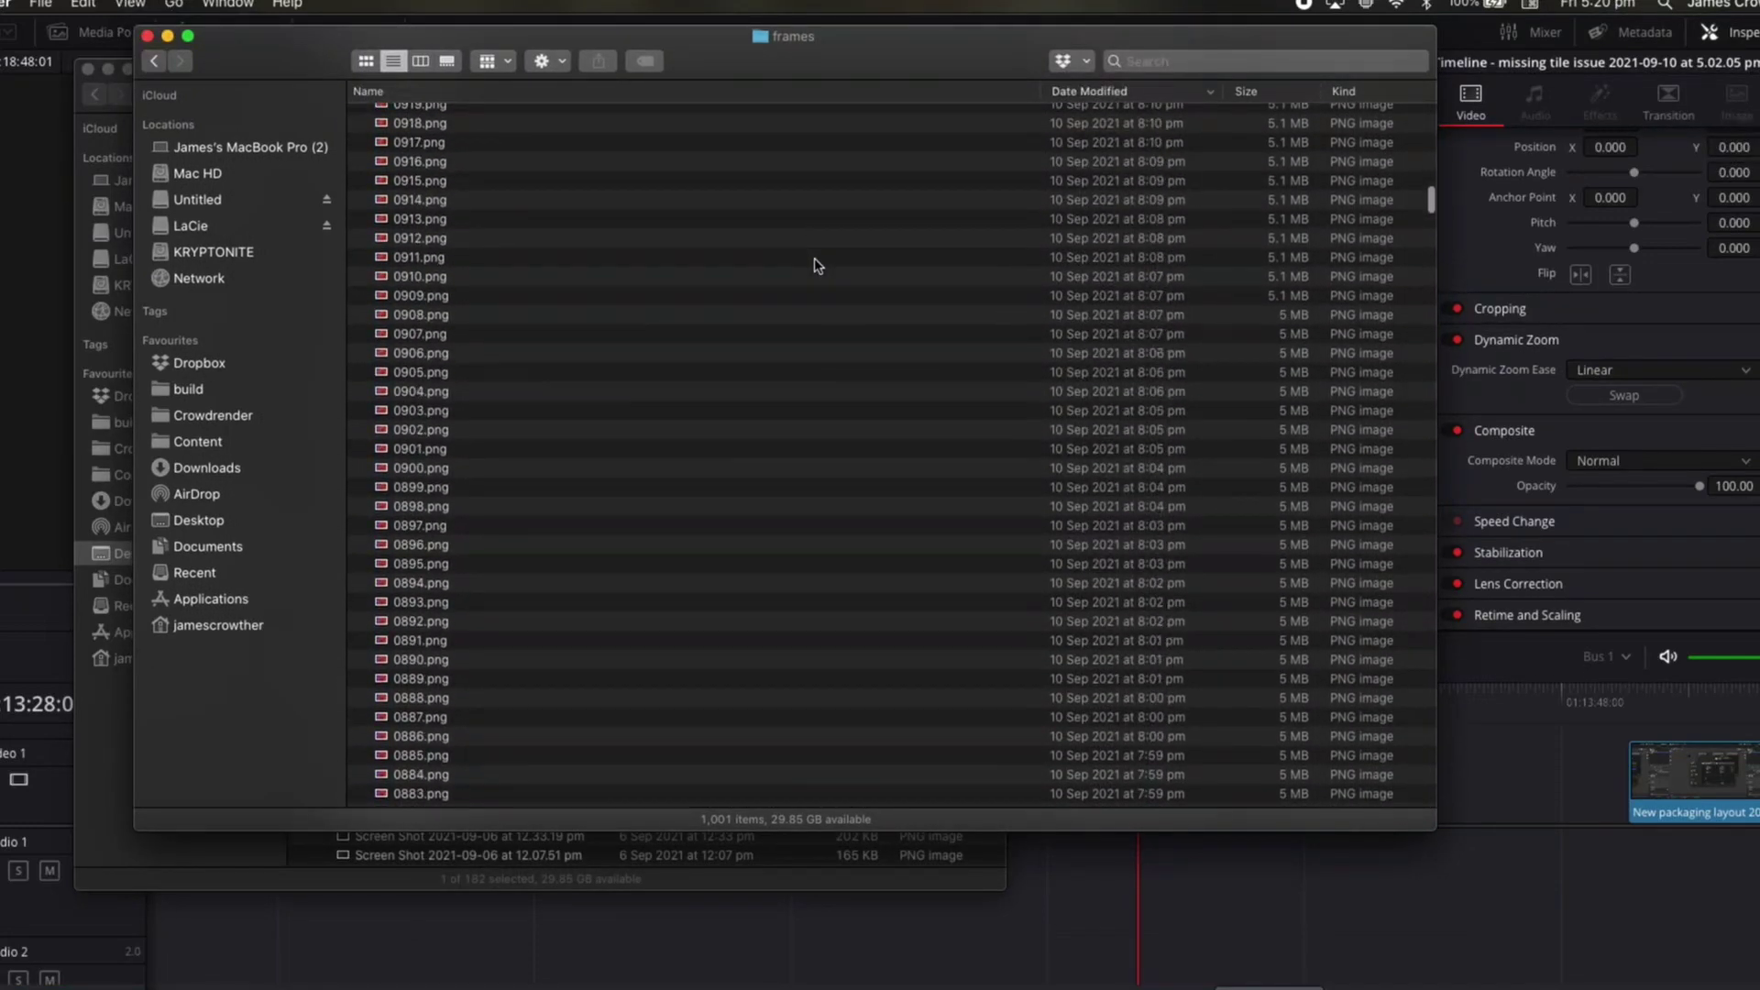
{"action": "scroll", "coordinate": [817, 266], "scroll_direction": "down", "scroll_amount": 20}
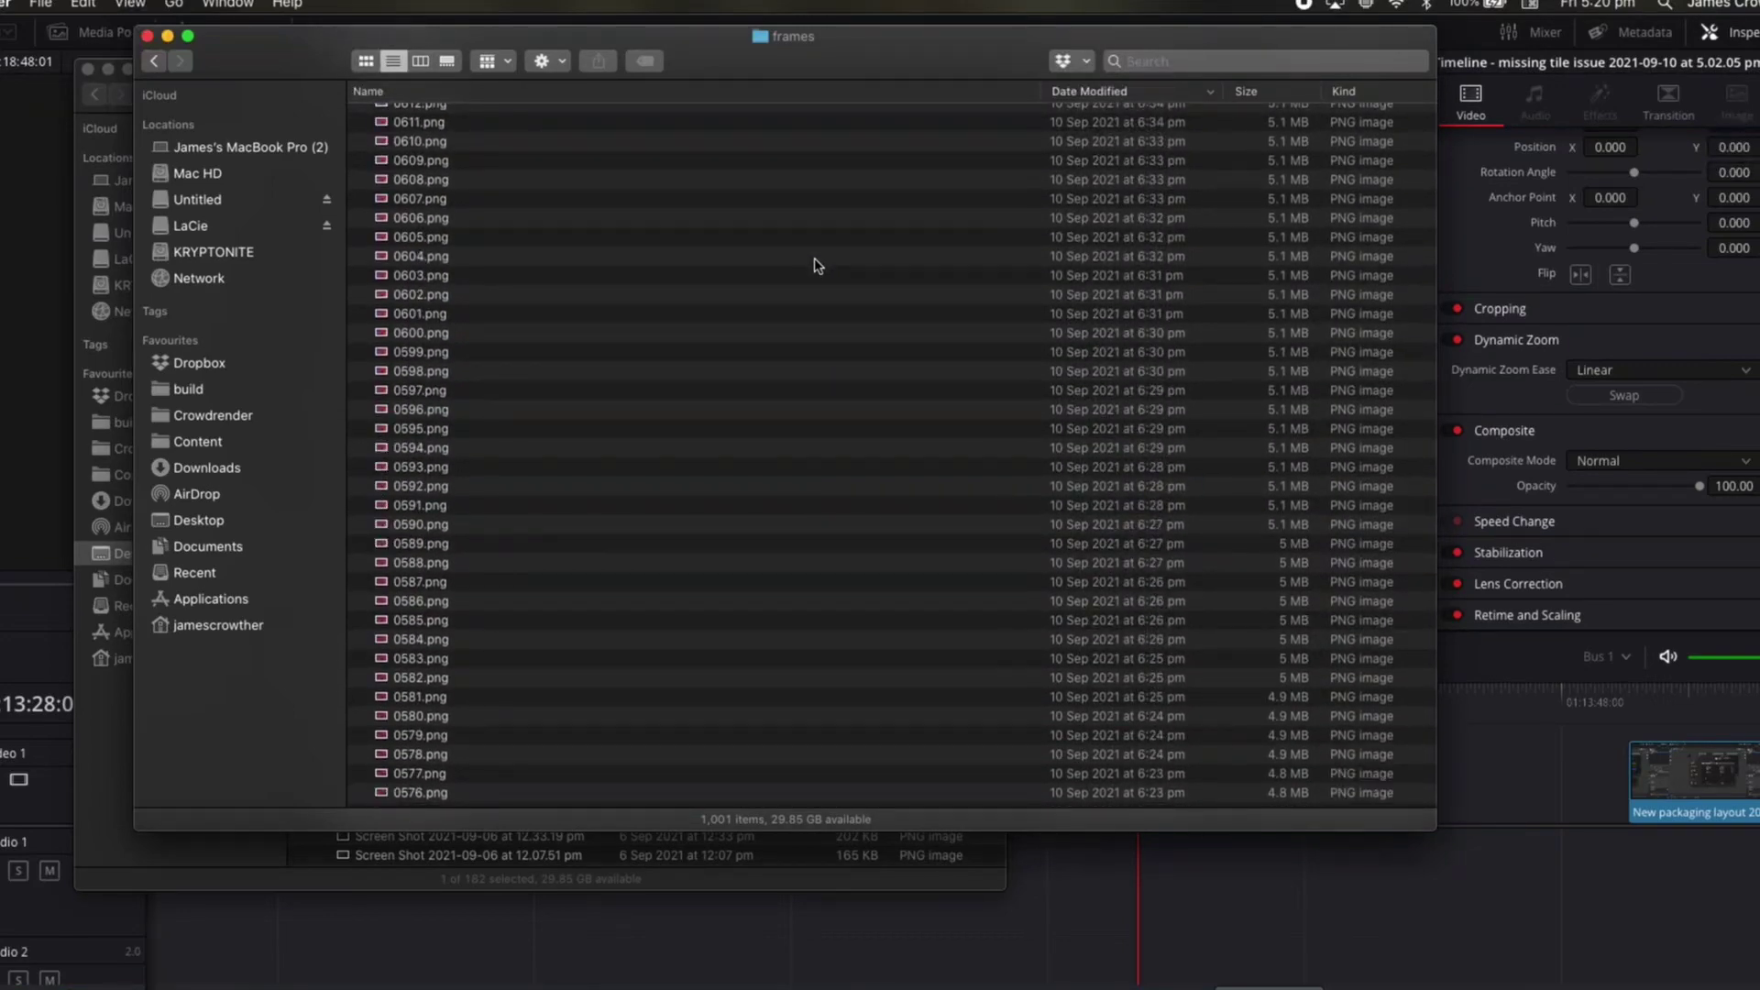
{"action": "scroll", "coordinate": [818, 266], "scroll_direction": "down", "scroll_amount": 3}
{"action": "scroll", "coordinate": [818, 266], "scroll_direction": "down", "scroll_amount": 6}
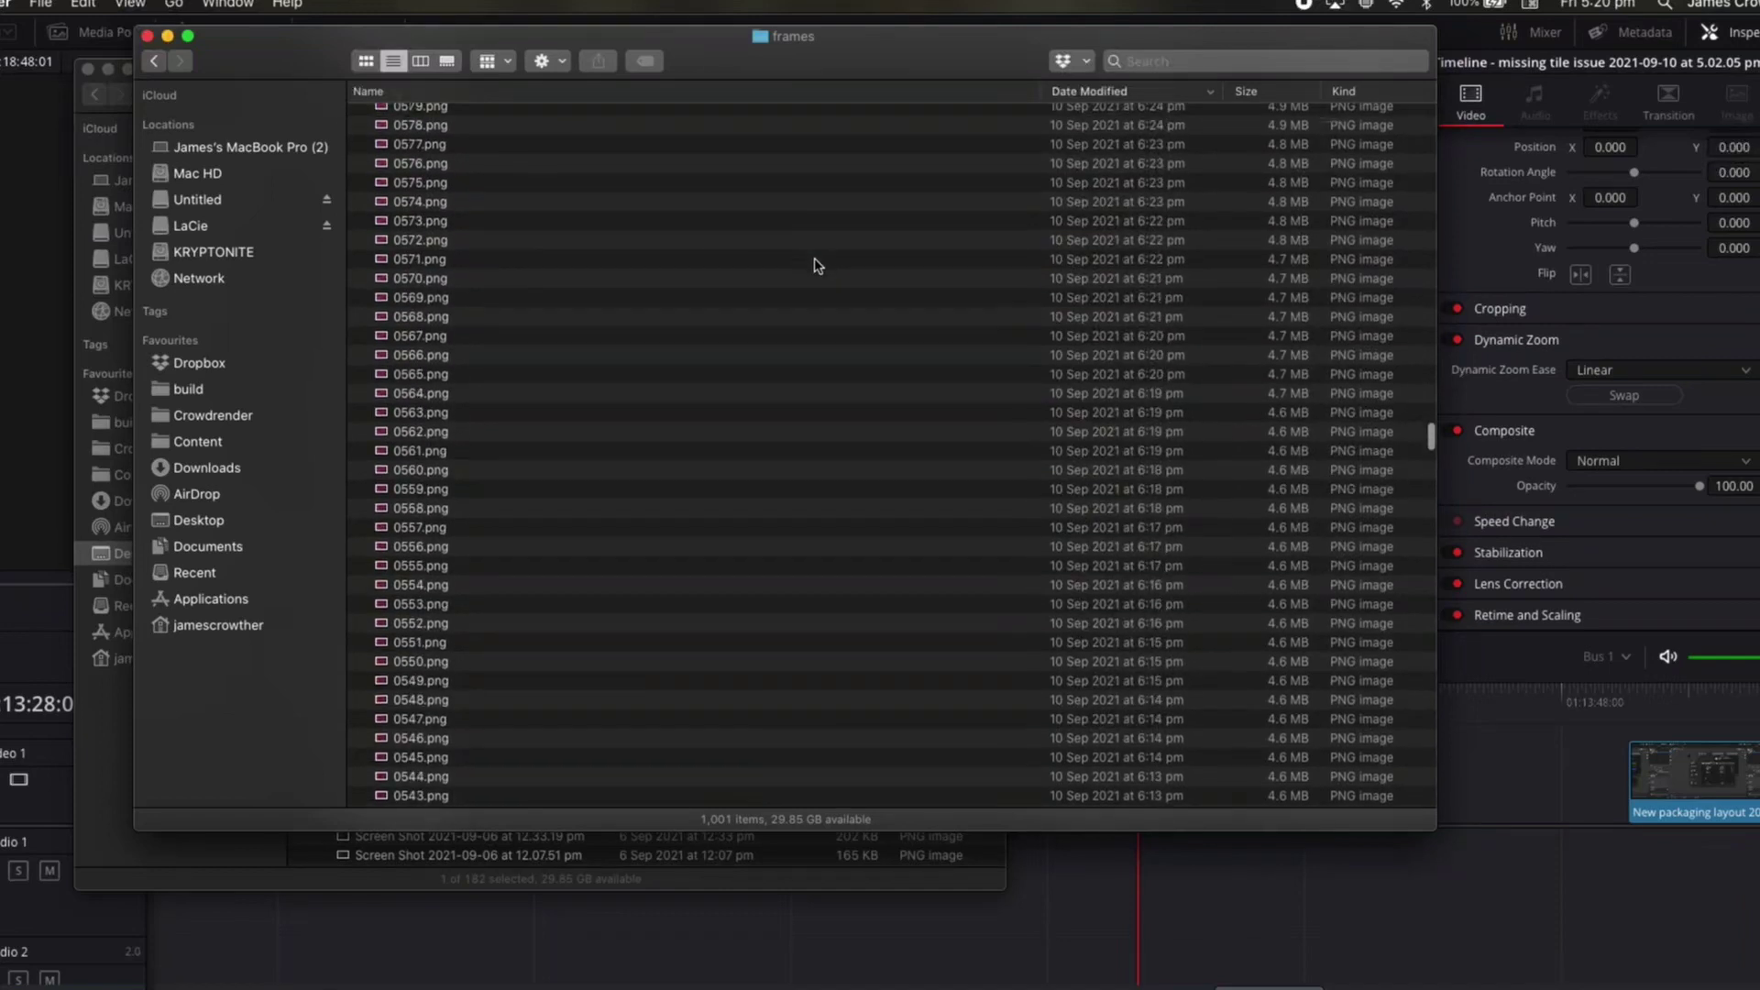
{"action": "scroll", "coordinate": [817, 266], "scroll_direction": "down", "scroll_amount": 4}
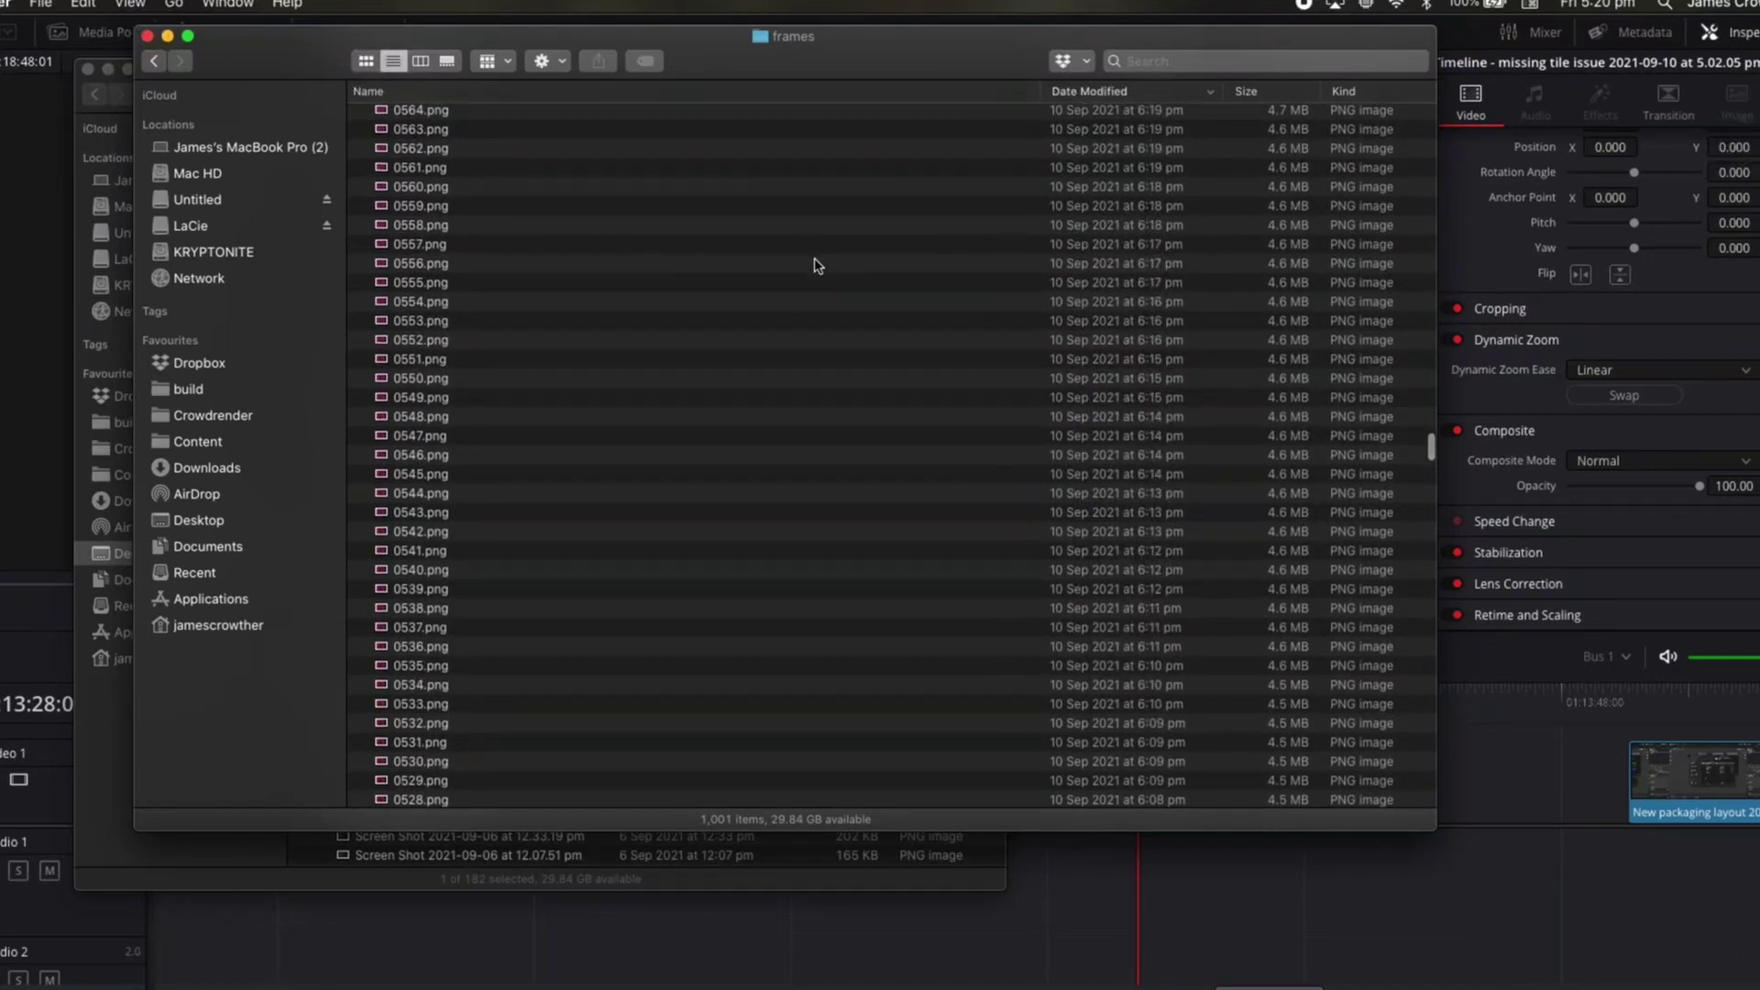
{"action": "scroll", "coordinate": [817, 266], "scroll_direction": "down", "scroll_amount": 8}
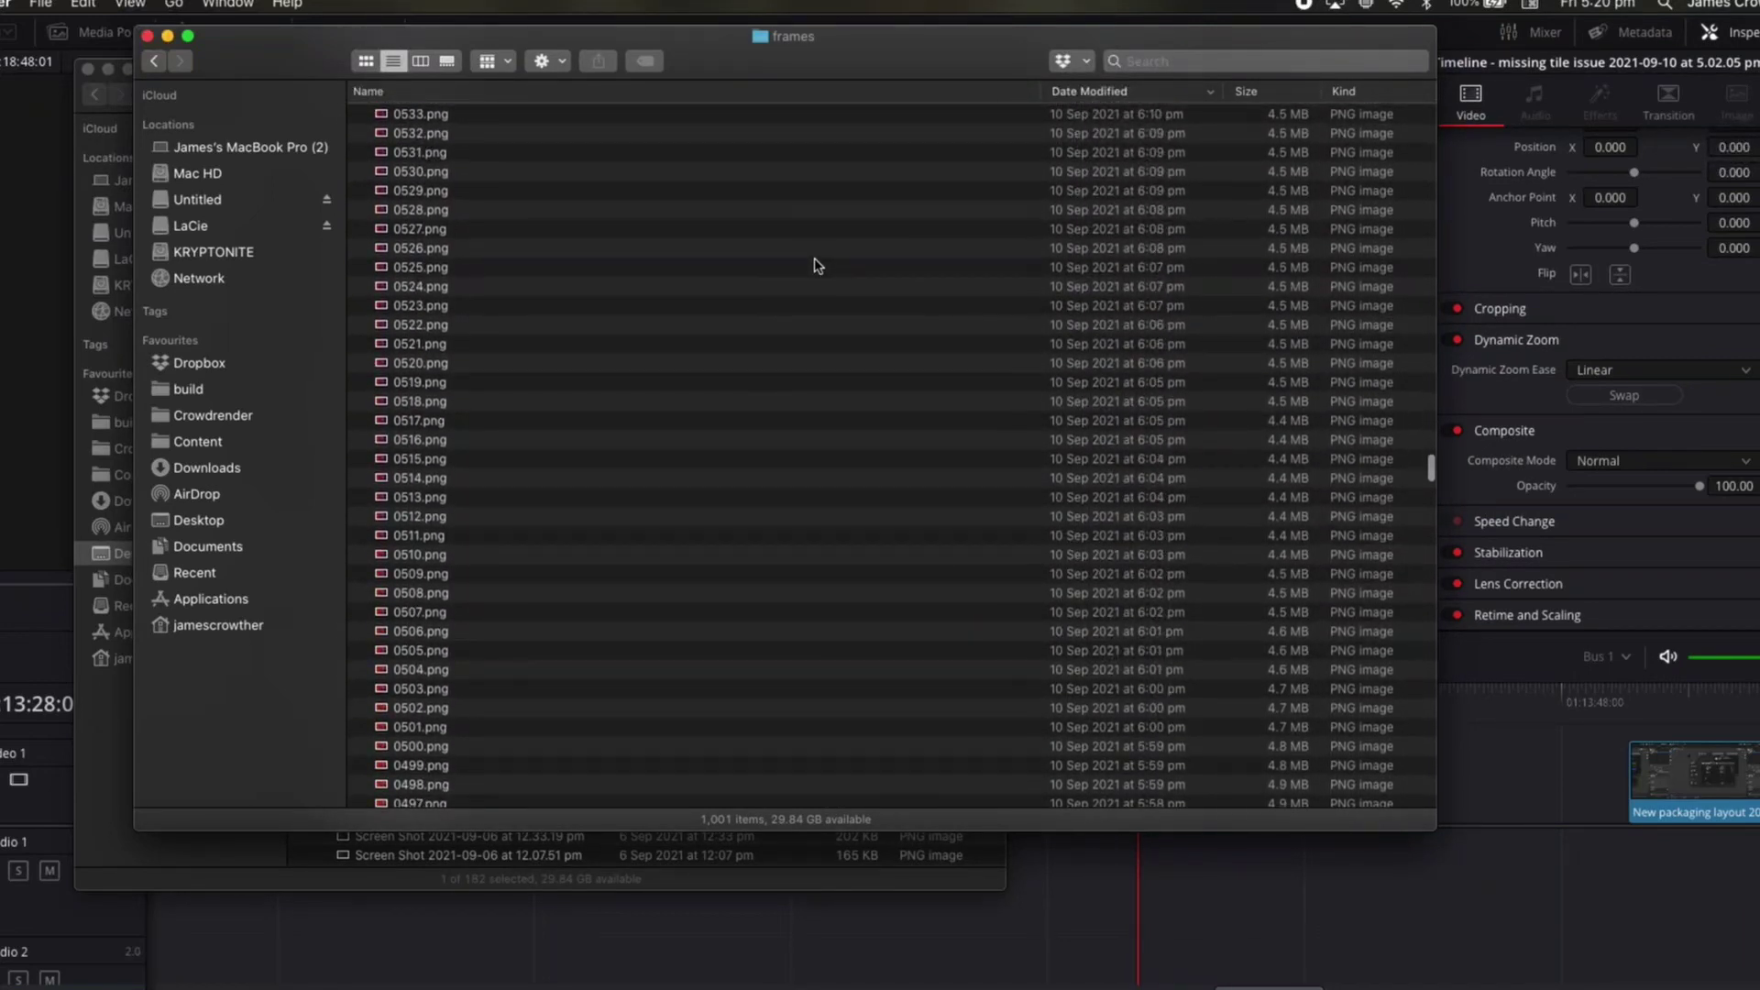
{"action": "scroll", "coordinate": [818, 266], "scroll_direction": "up", "scroll_amount": 20}
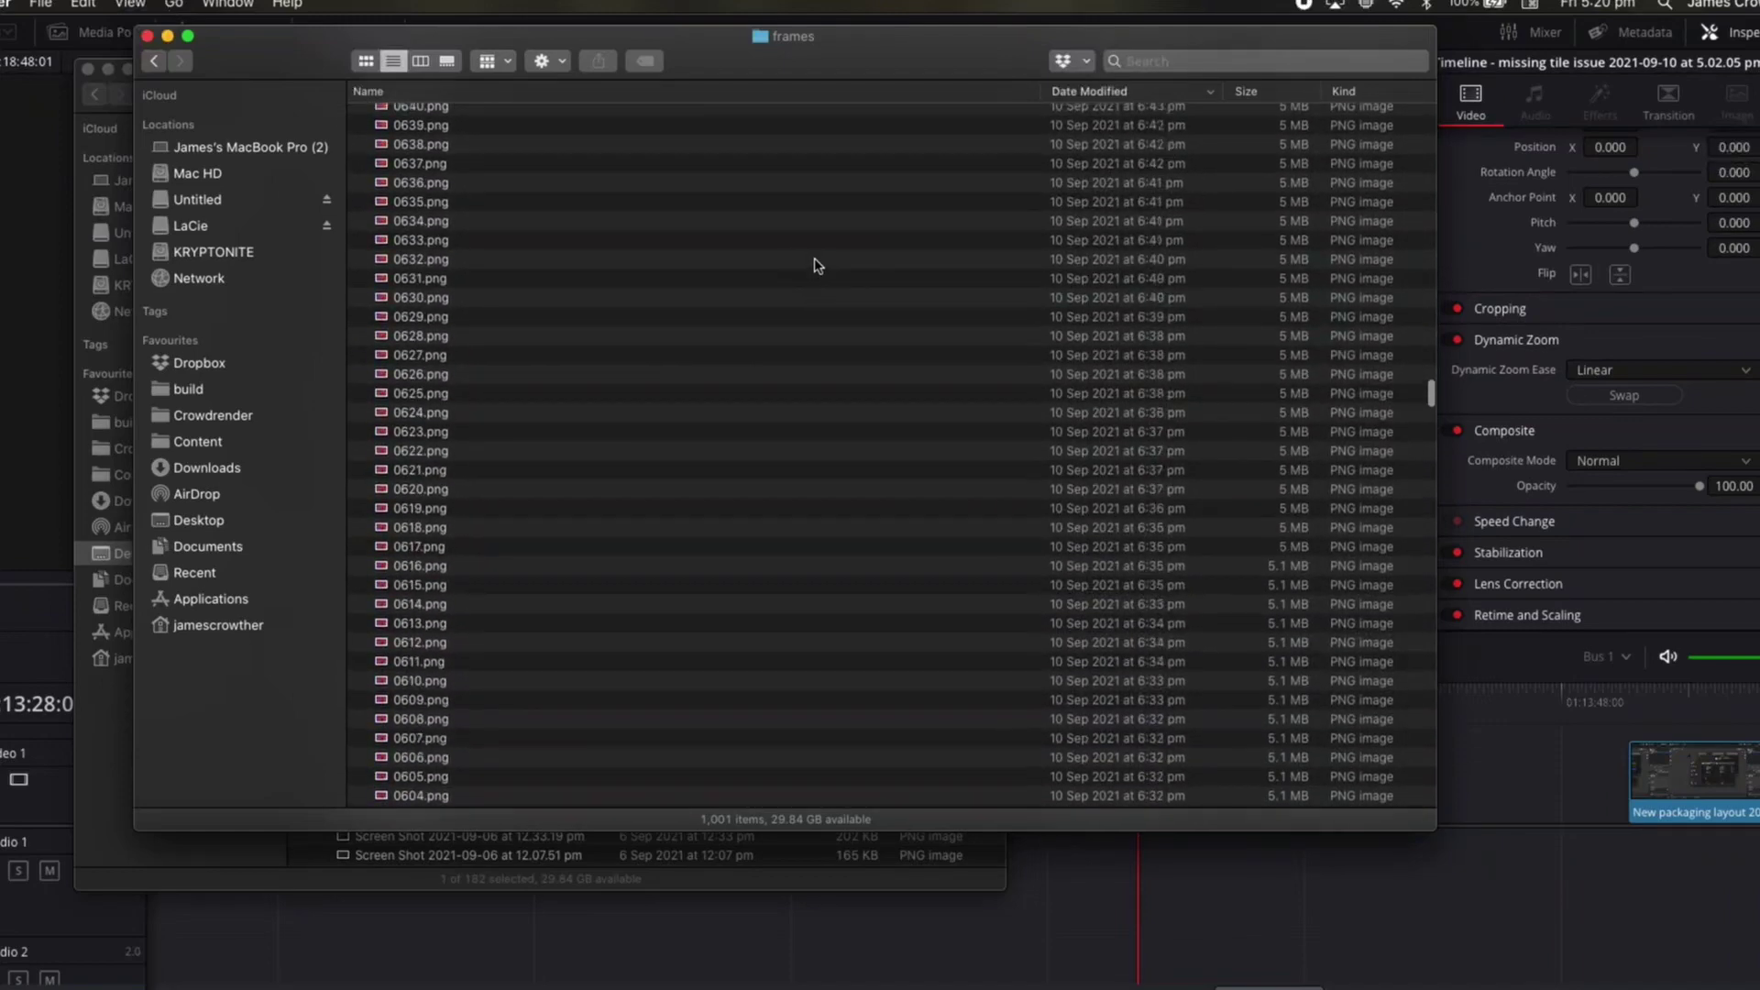
{"action": "scroll", "coordinate": [818, 266], "scroll_direction": "up", "scroll_amount": 10}
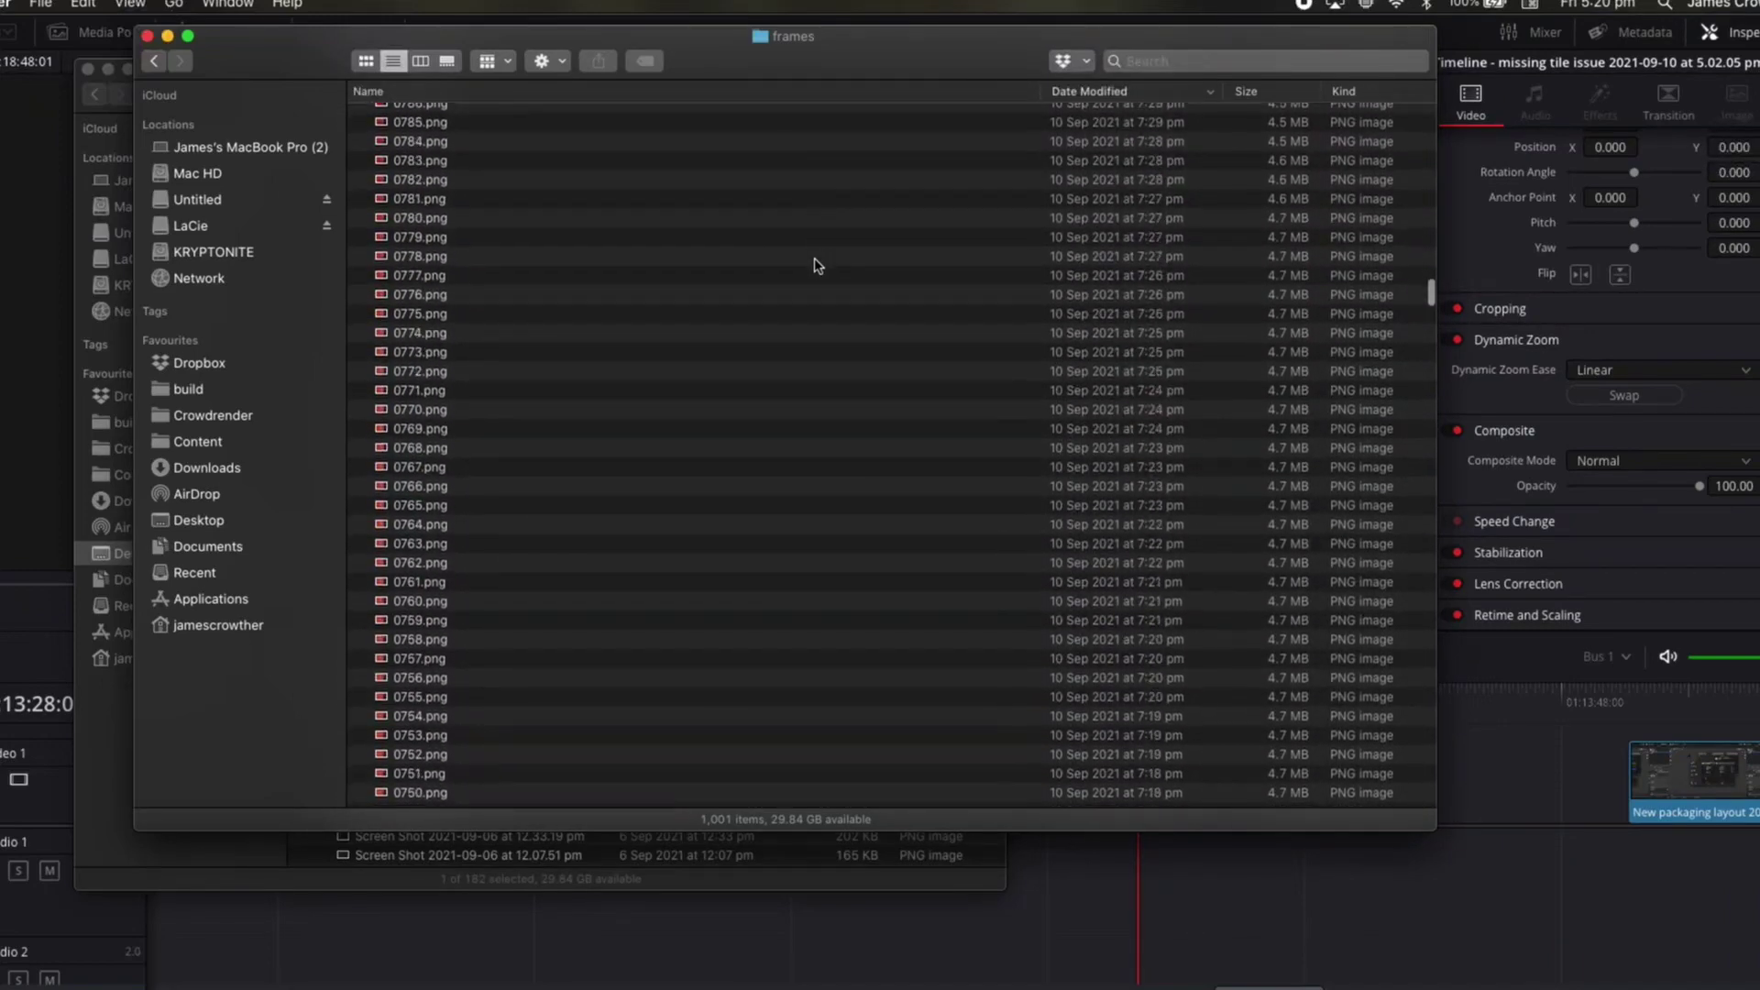
{"action": "scroll", "coordinate": [818, 266], "scroll_direction": "up", "scroll_amount": 20}
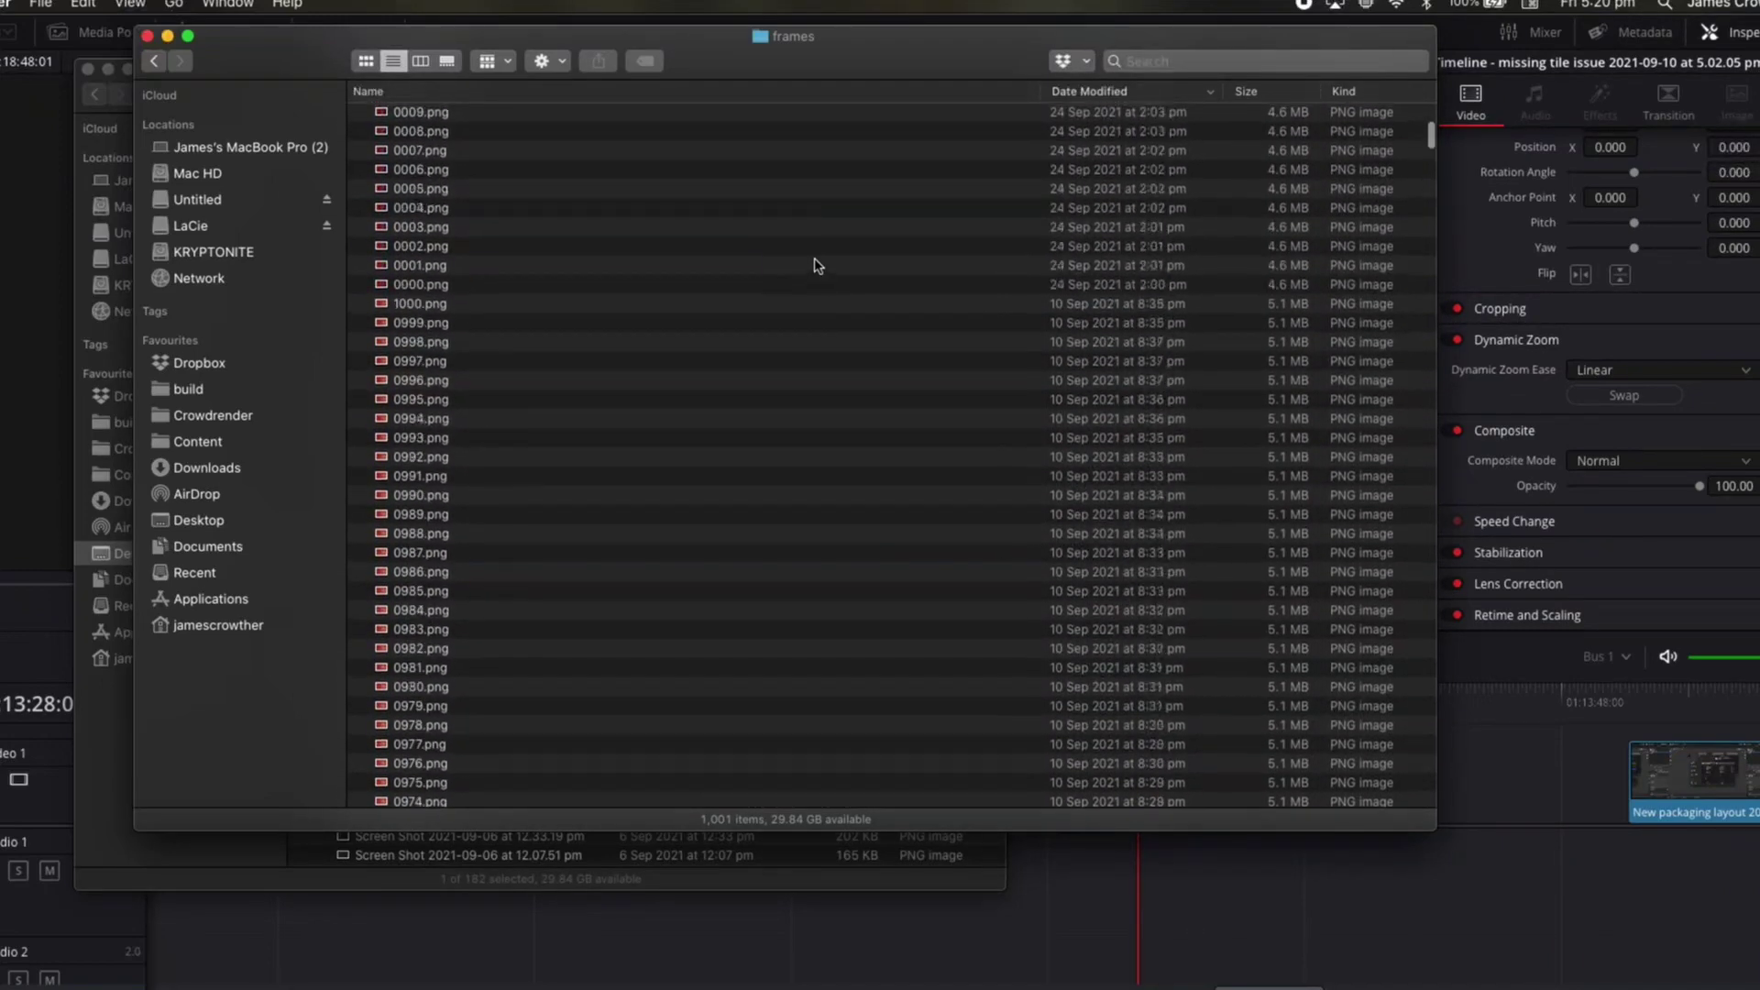